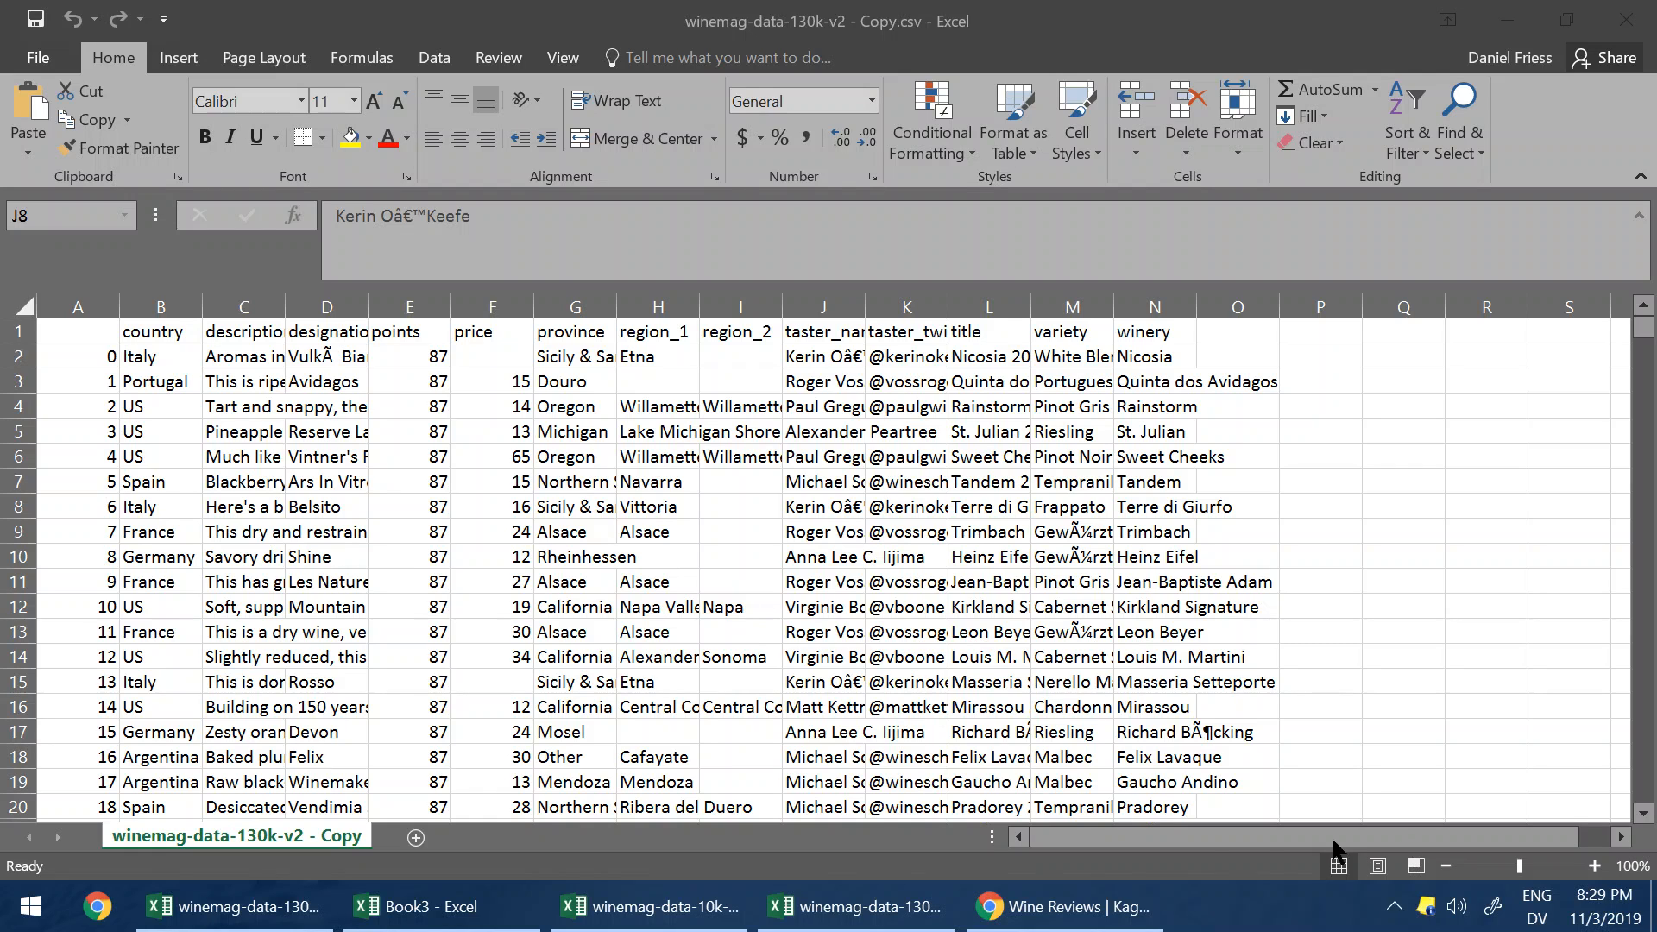
Step: Switch to Chrome and review the Kaggle Wine Reviews page's description and data file details
click(1057, 917)
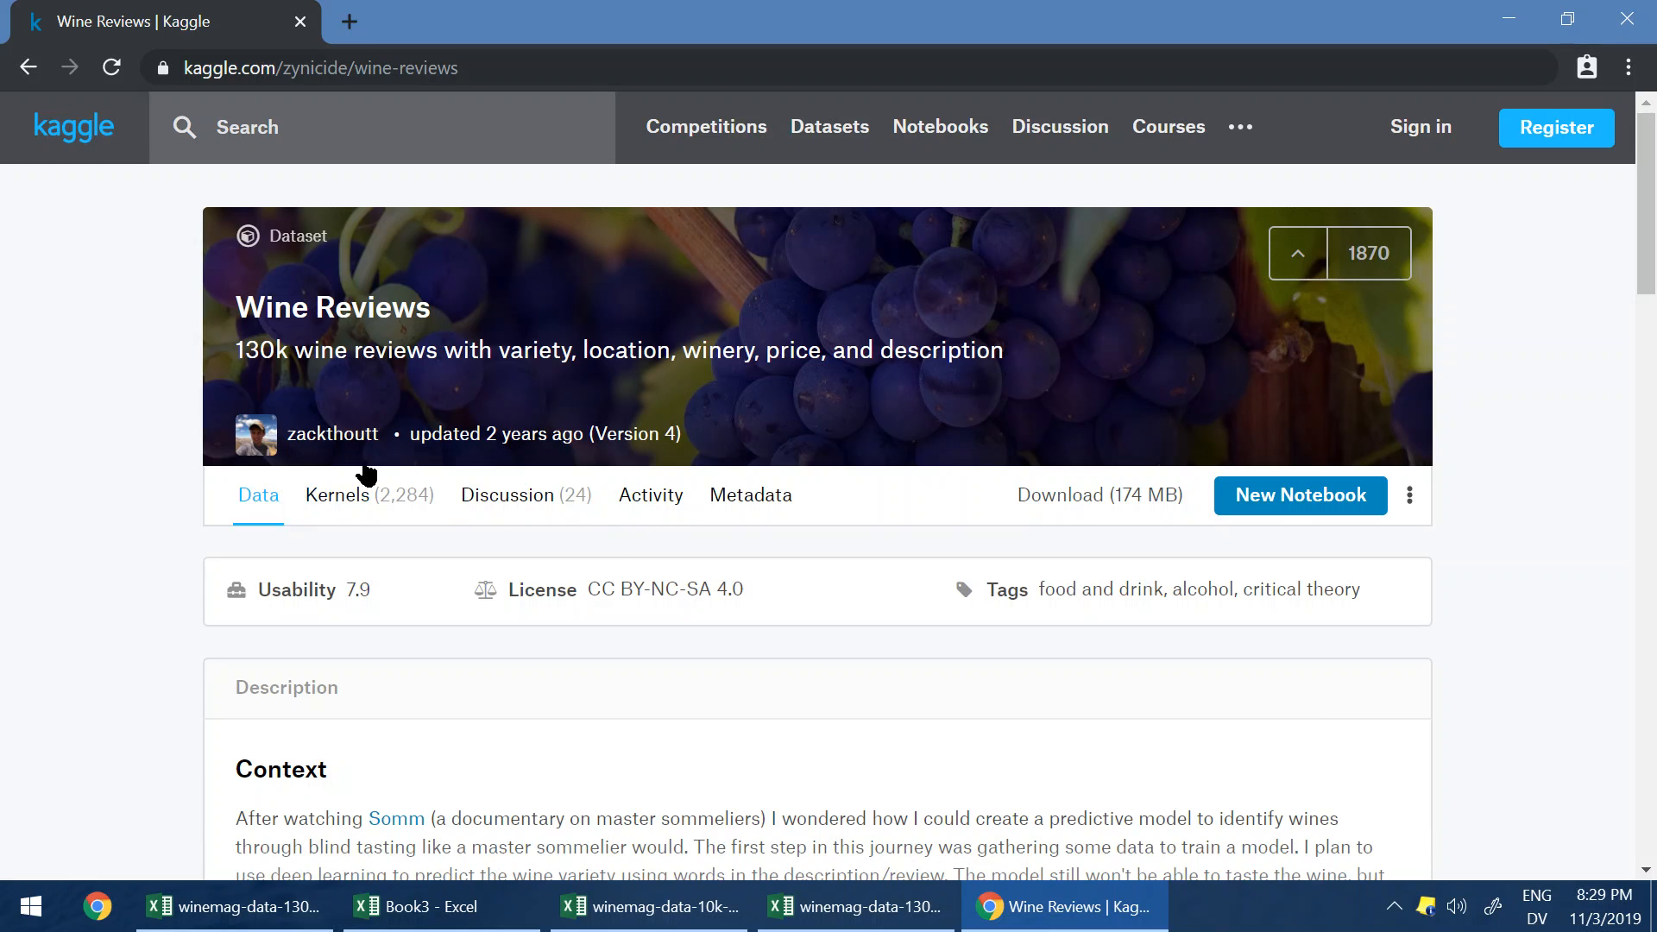
scroll(590, 618, down, 1)
scroll(591, 611, down, 3)
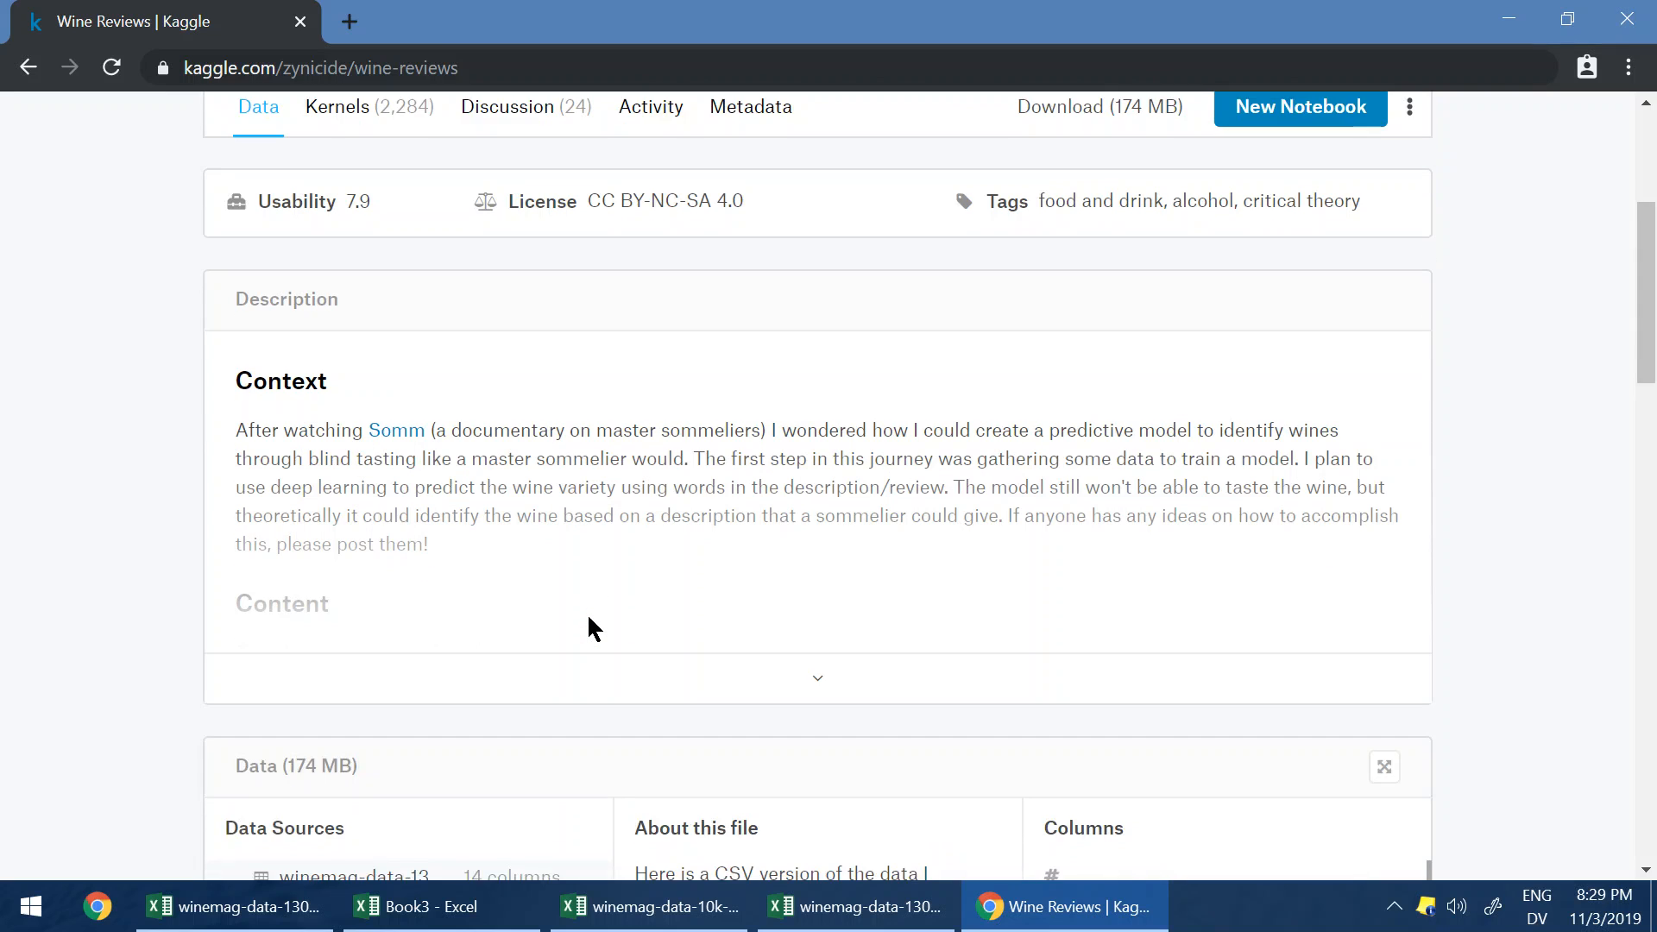
scroll(587, 617, down, 3)
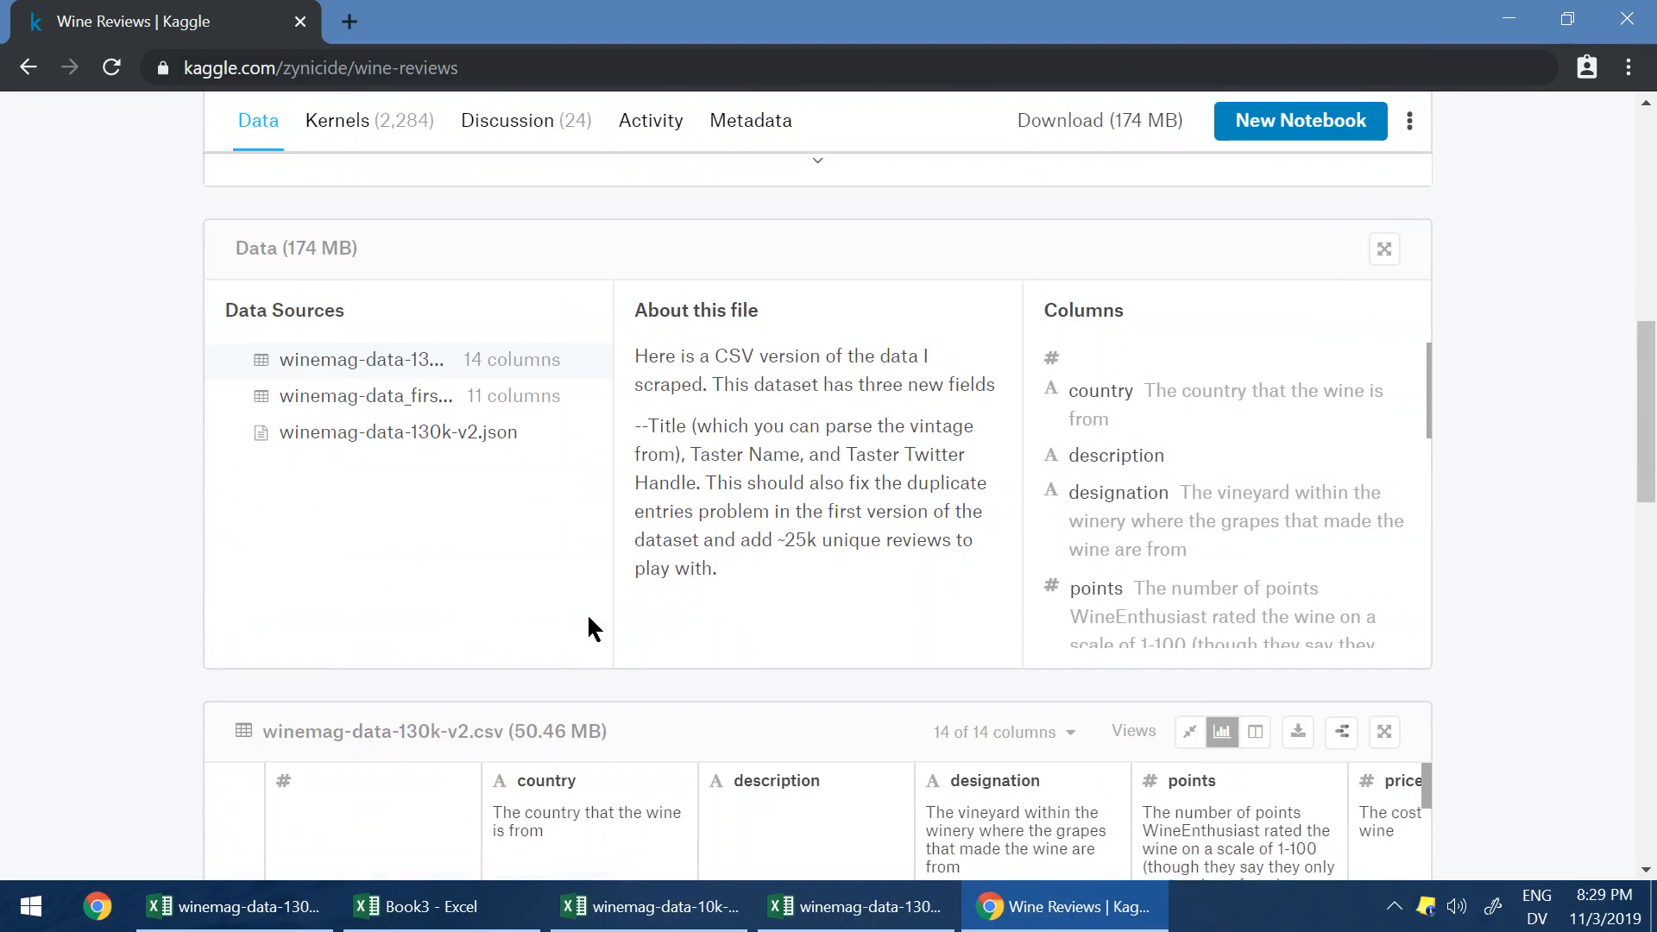
scroll(569, 510, up, 6)
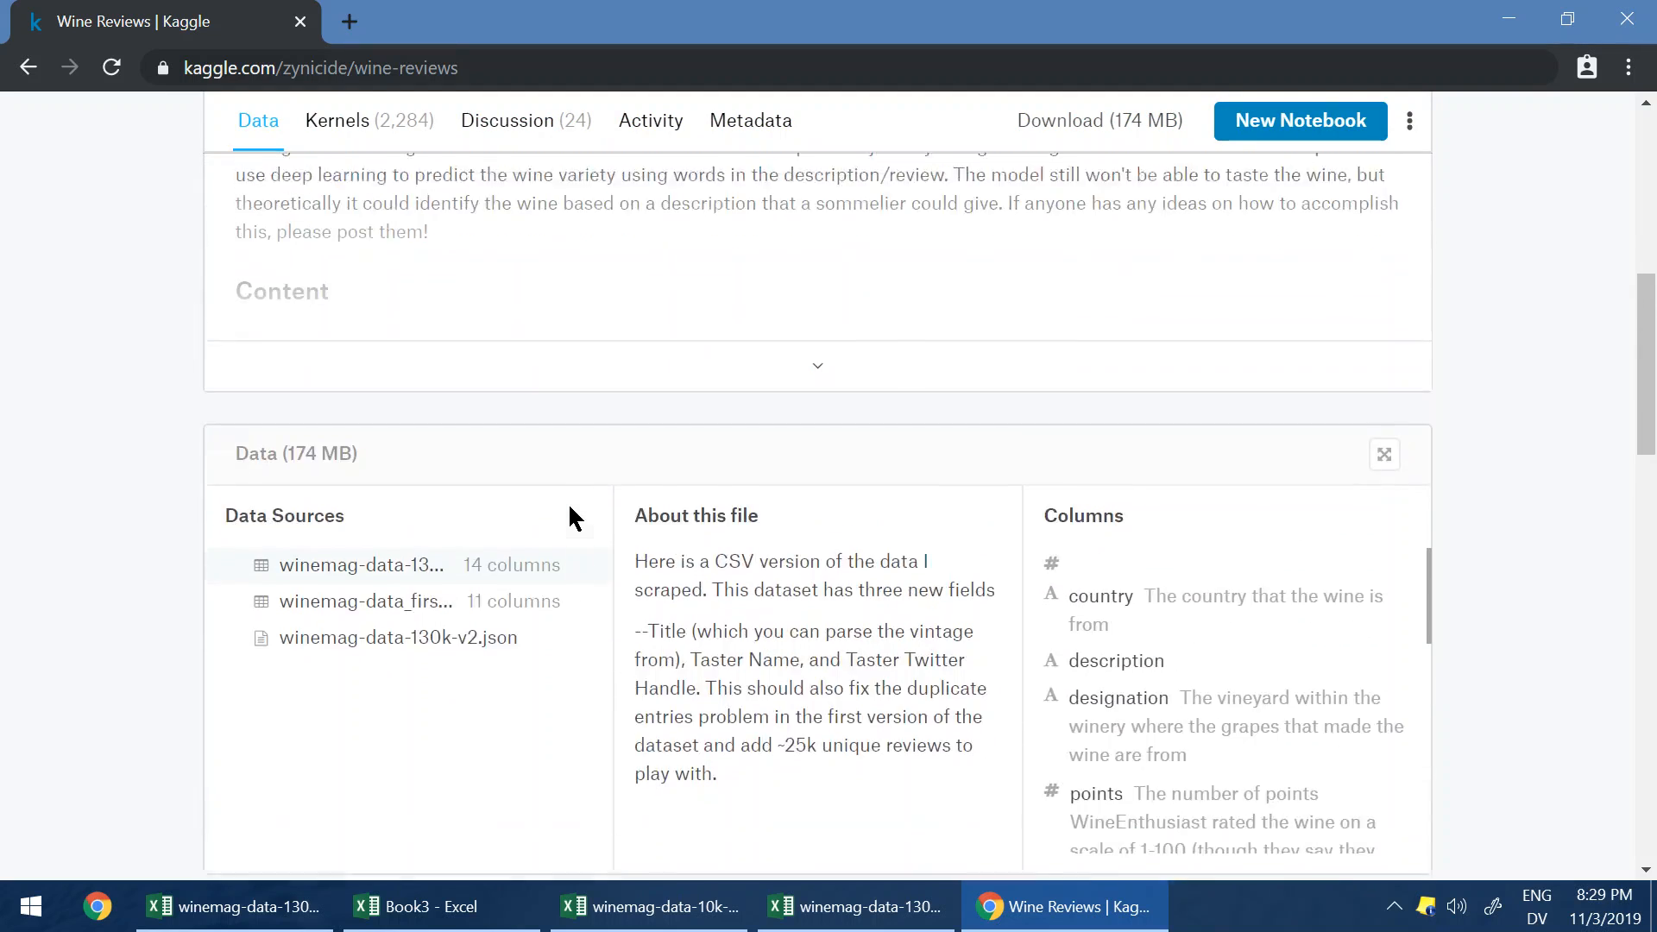
scroll(568, 502, up, 3)
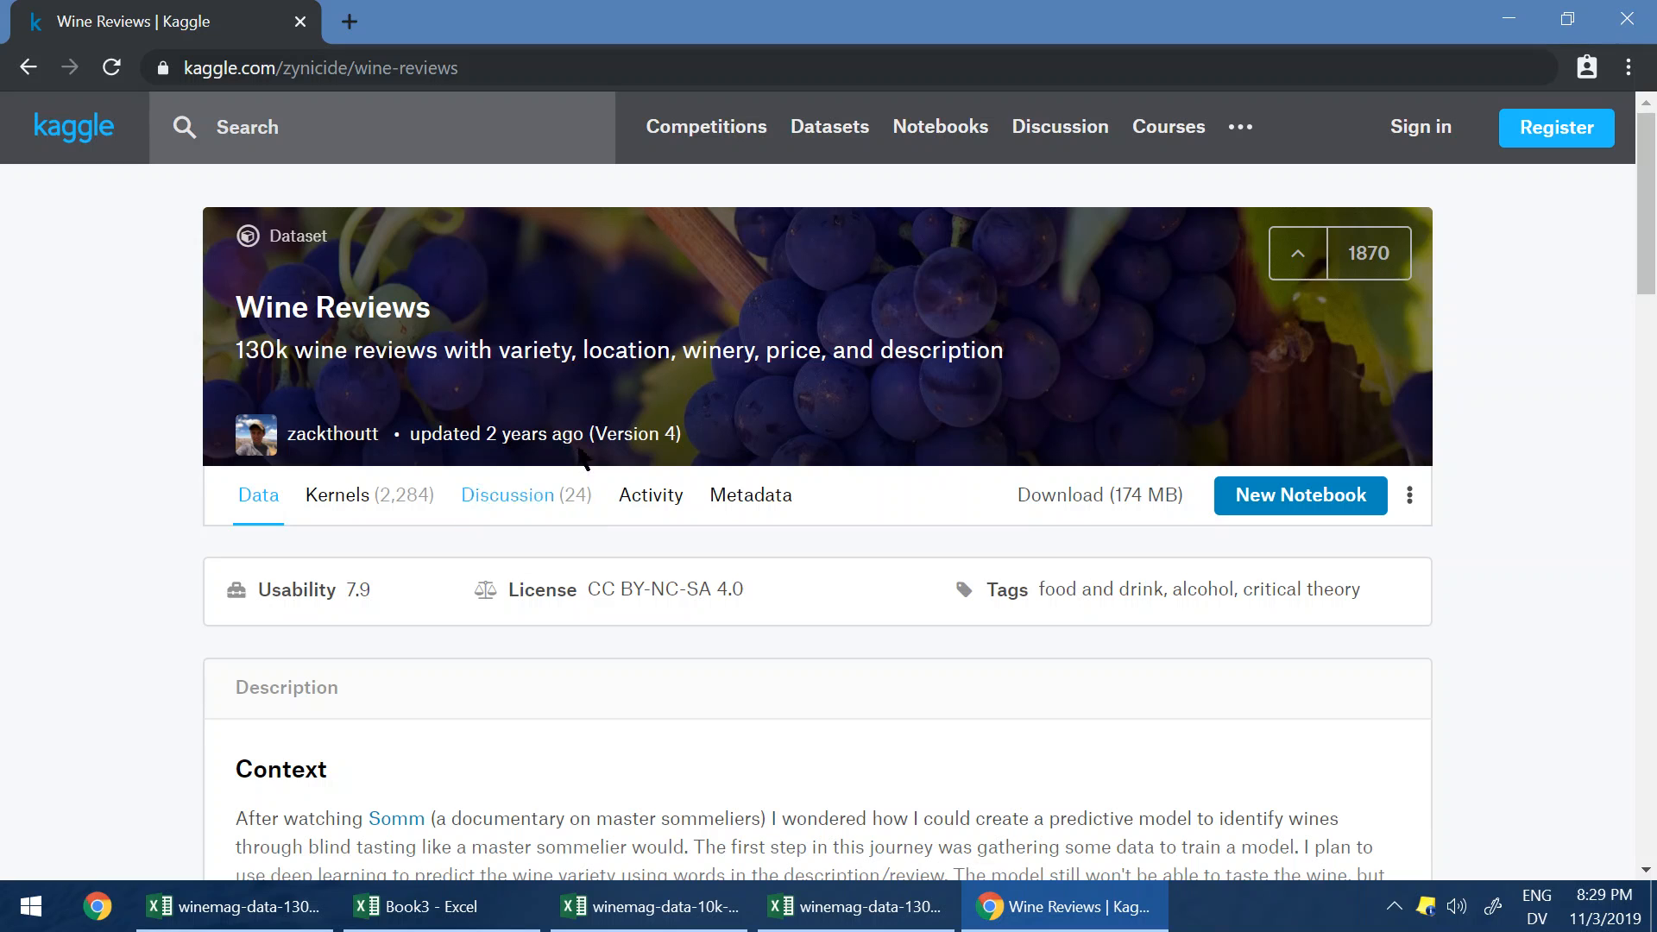
Step: Switch to the winemag-data-130k-v2 - Copy workbook and examine the special characters in the designation, taster name and variety columns
click(237, 922)
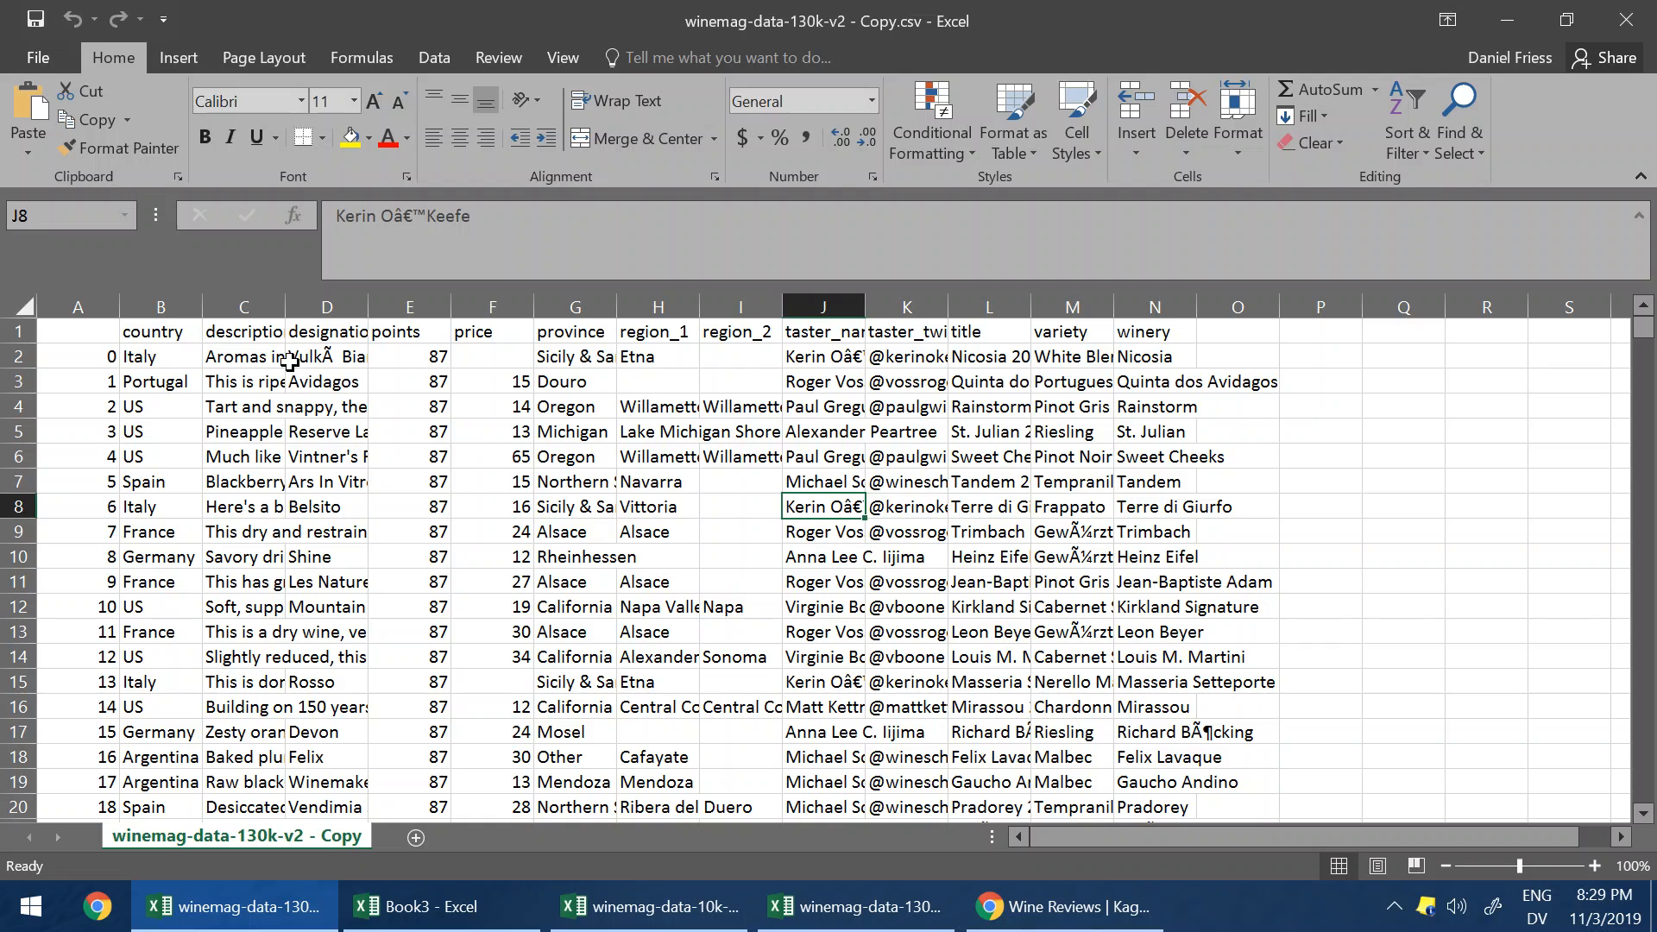
click(326, 361)
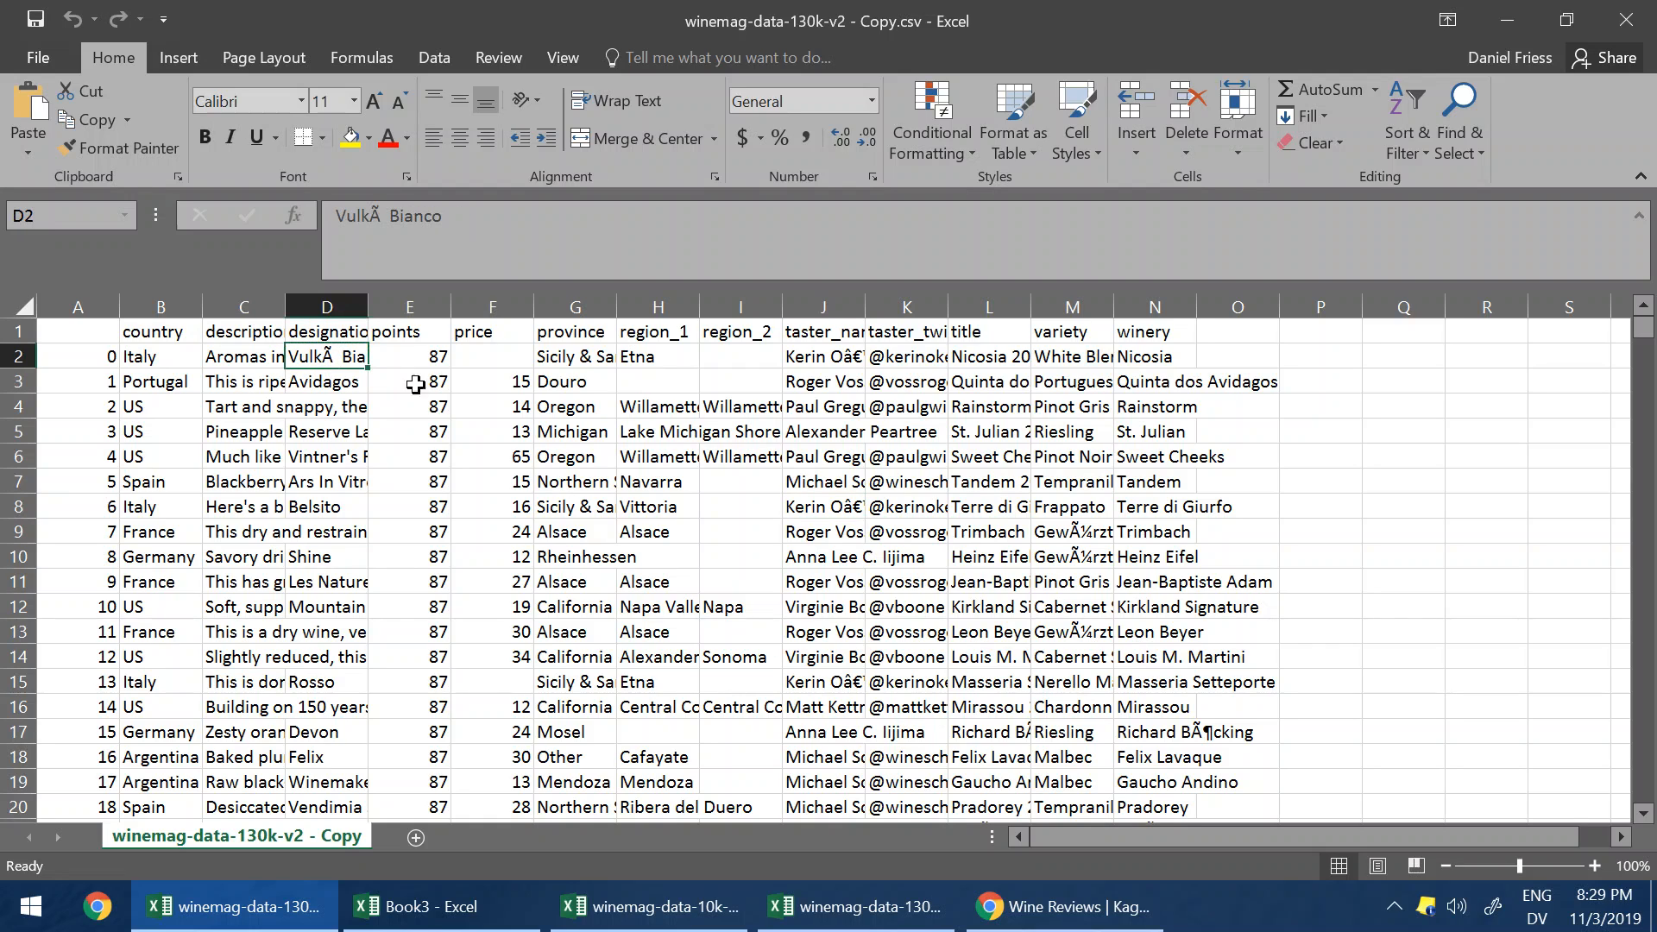
click(811, 361)
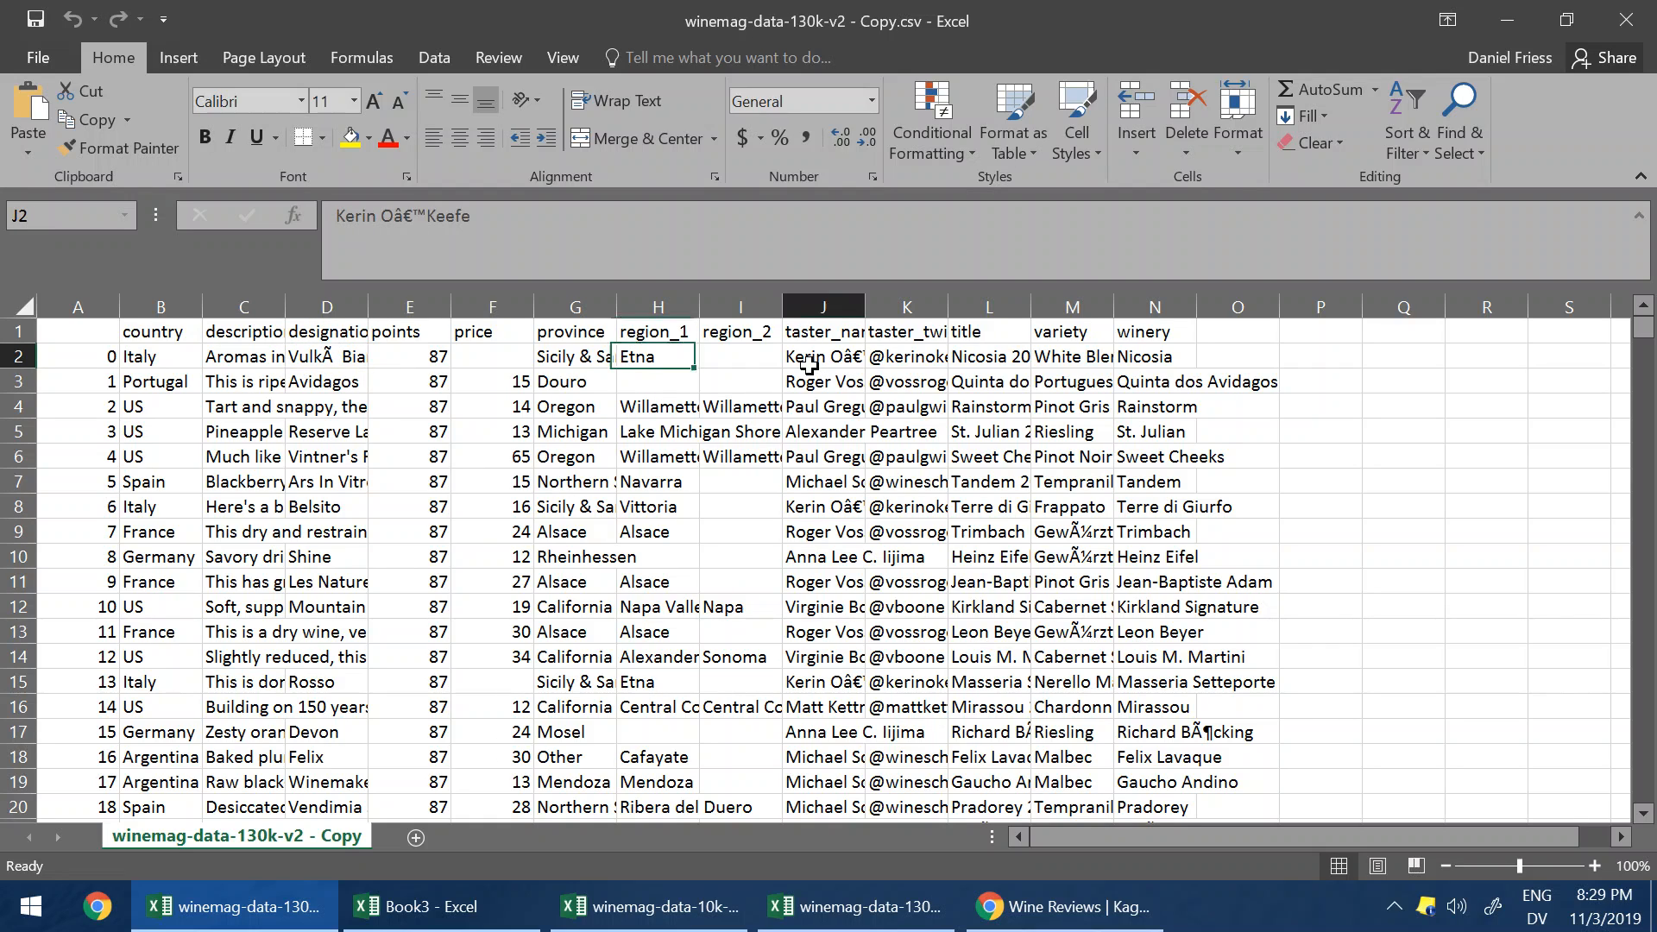
click(1067, 561)
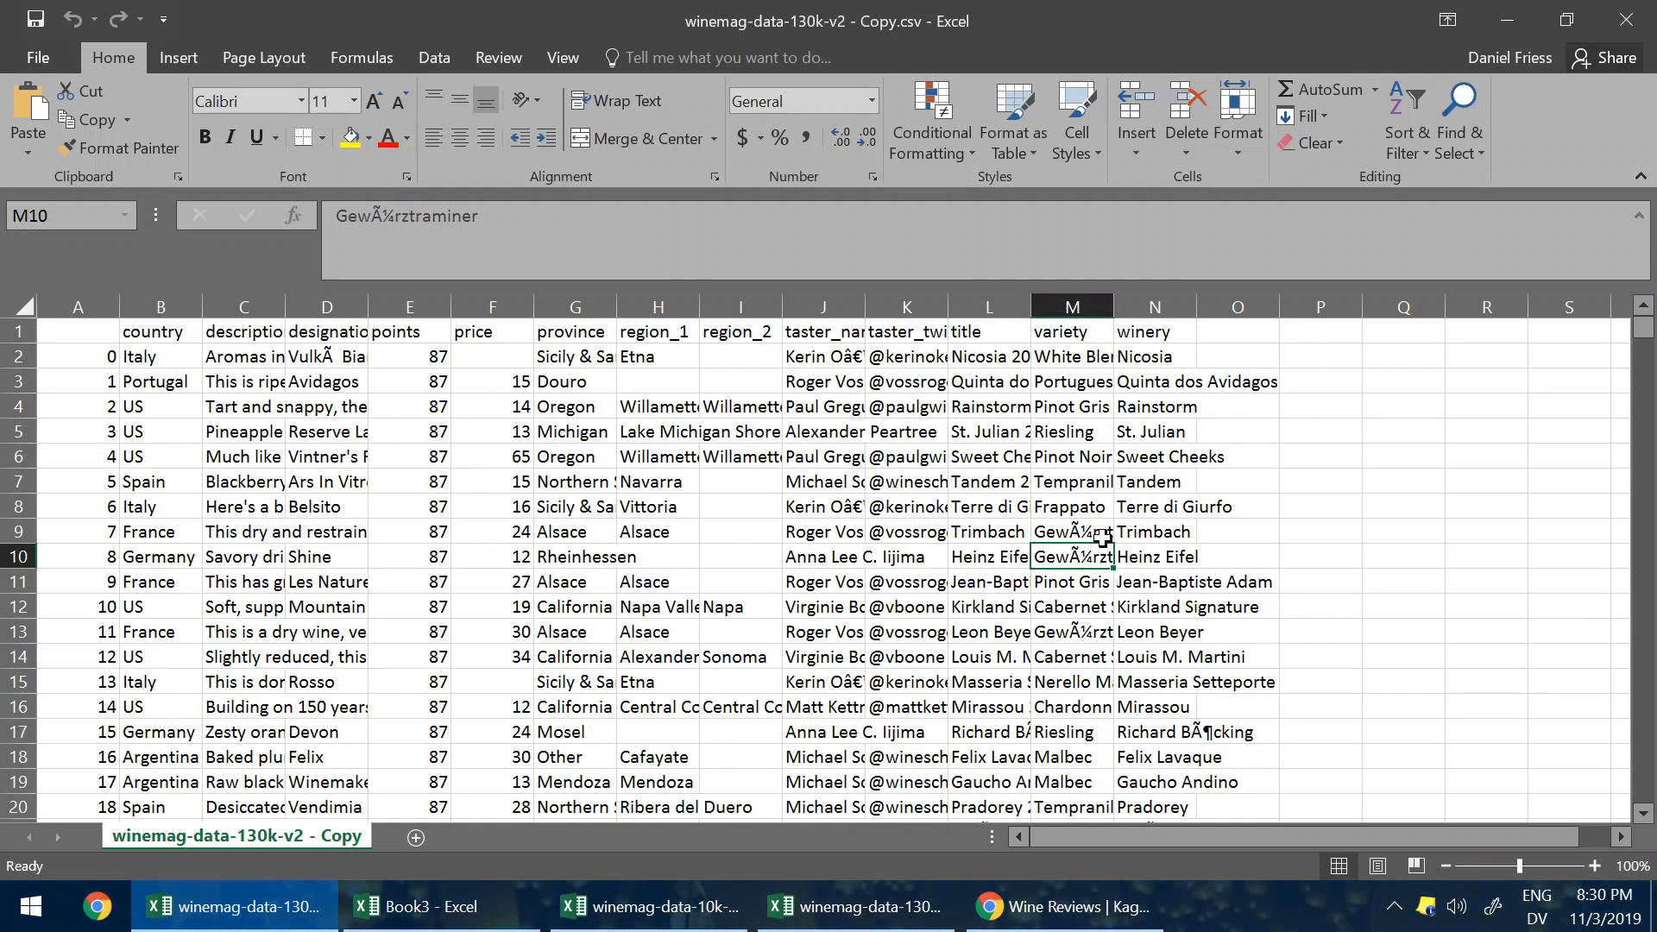
click(1094, 534)
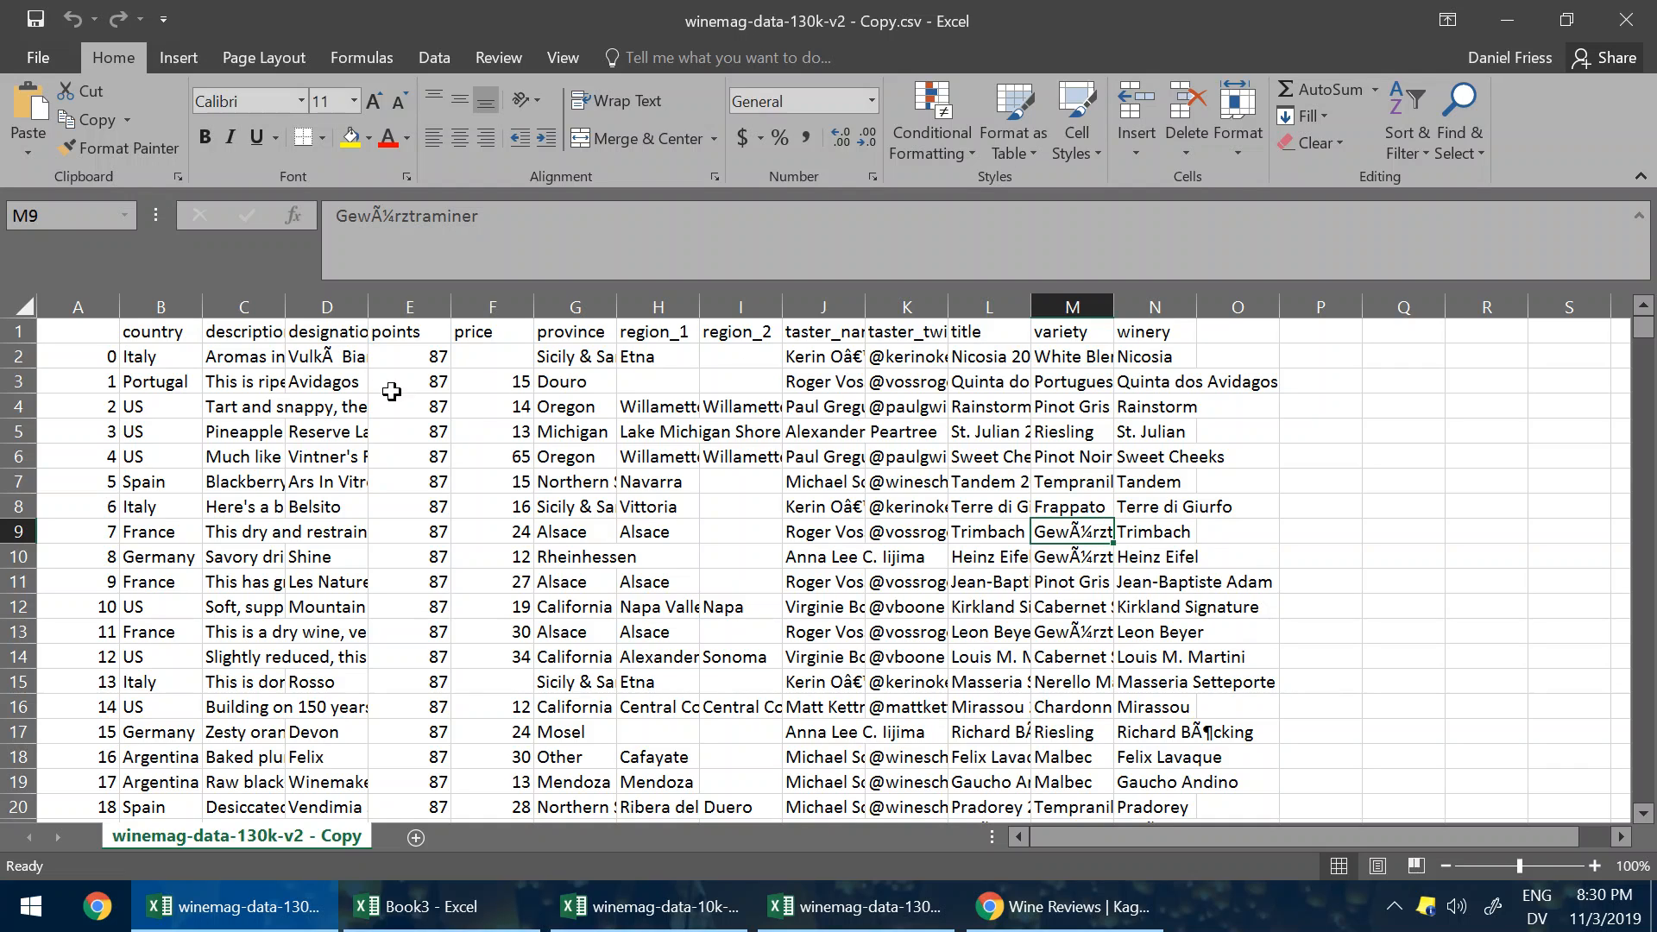
click(790, 360)
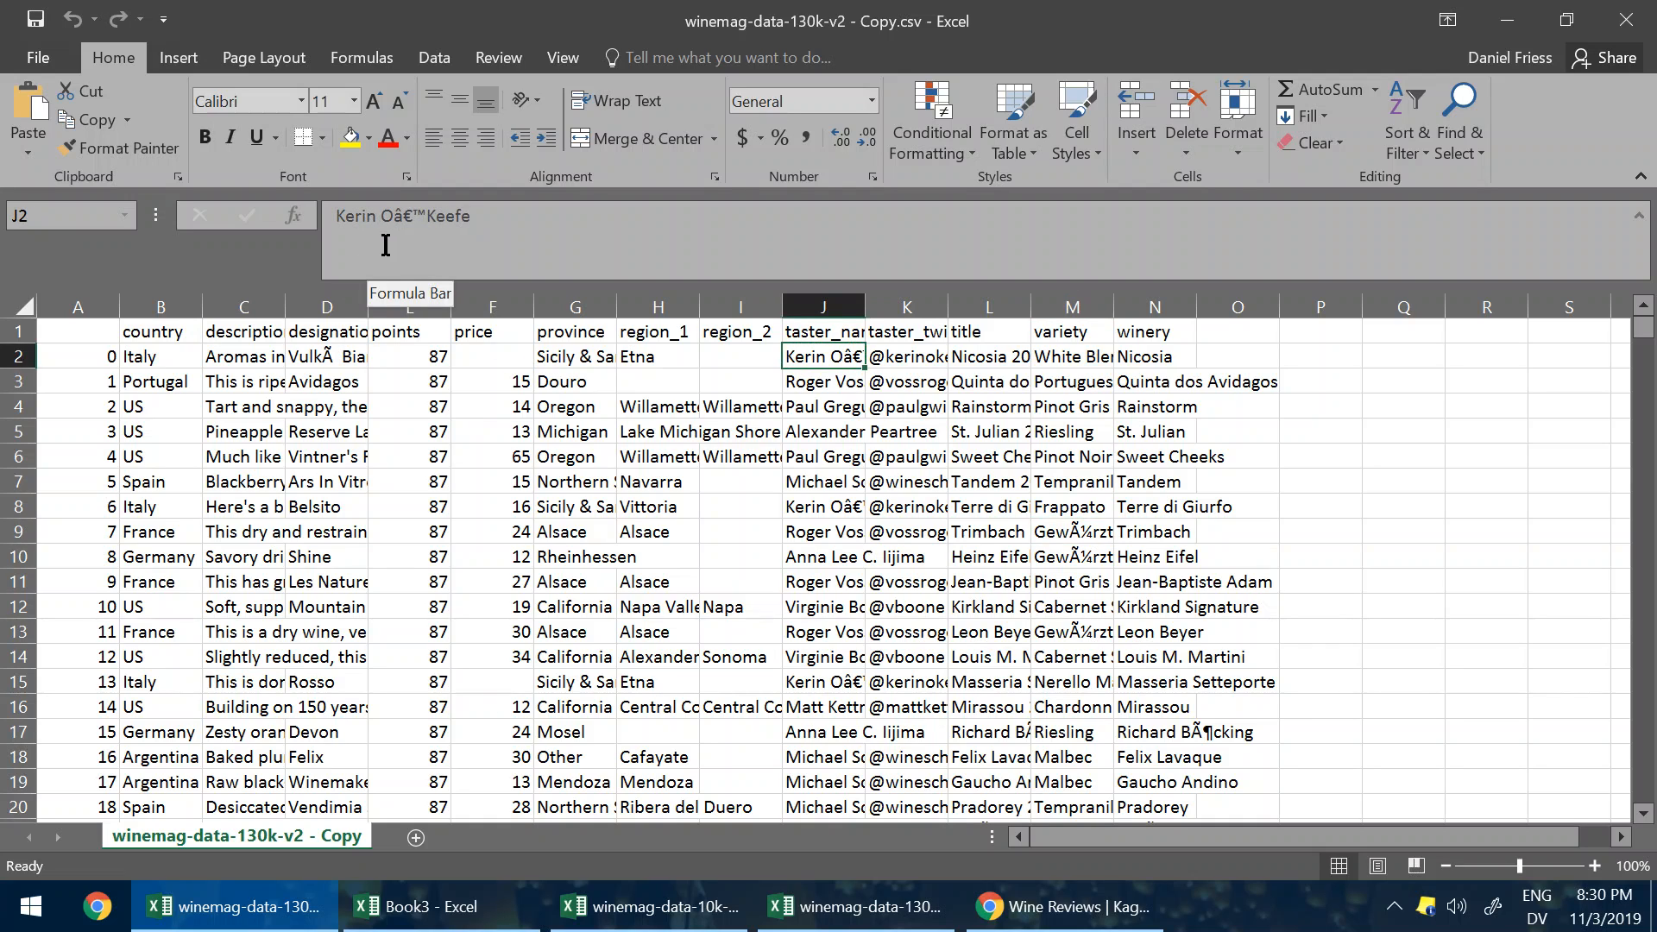
drag(394, 222, 427, 222)
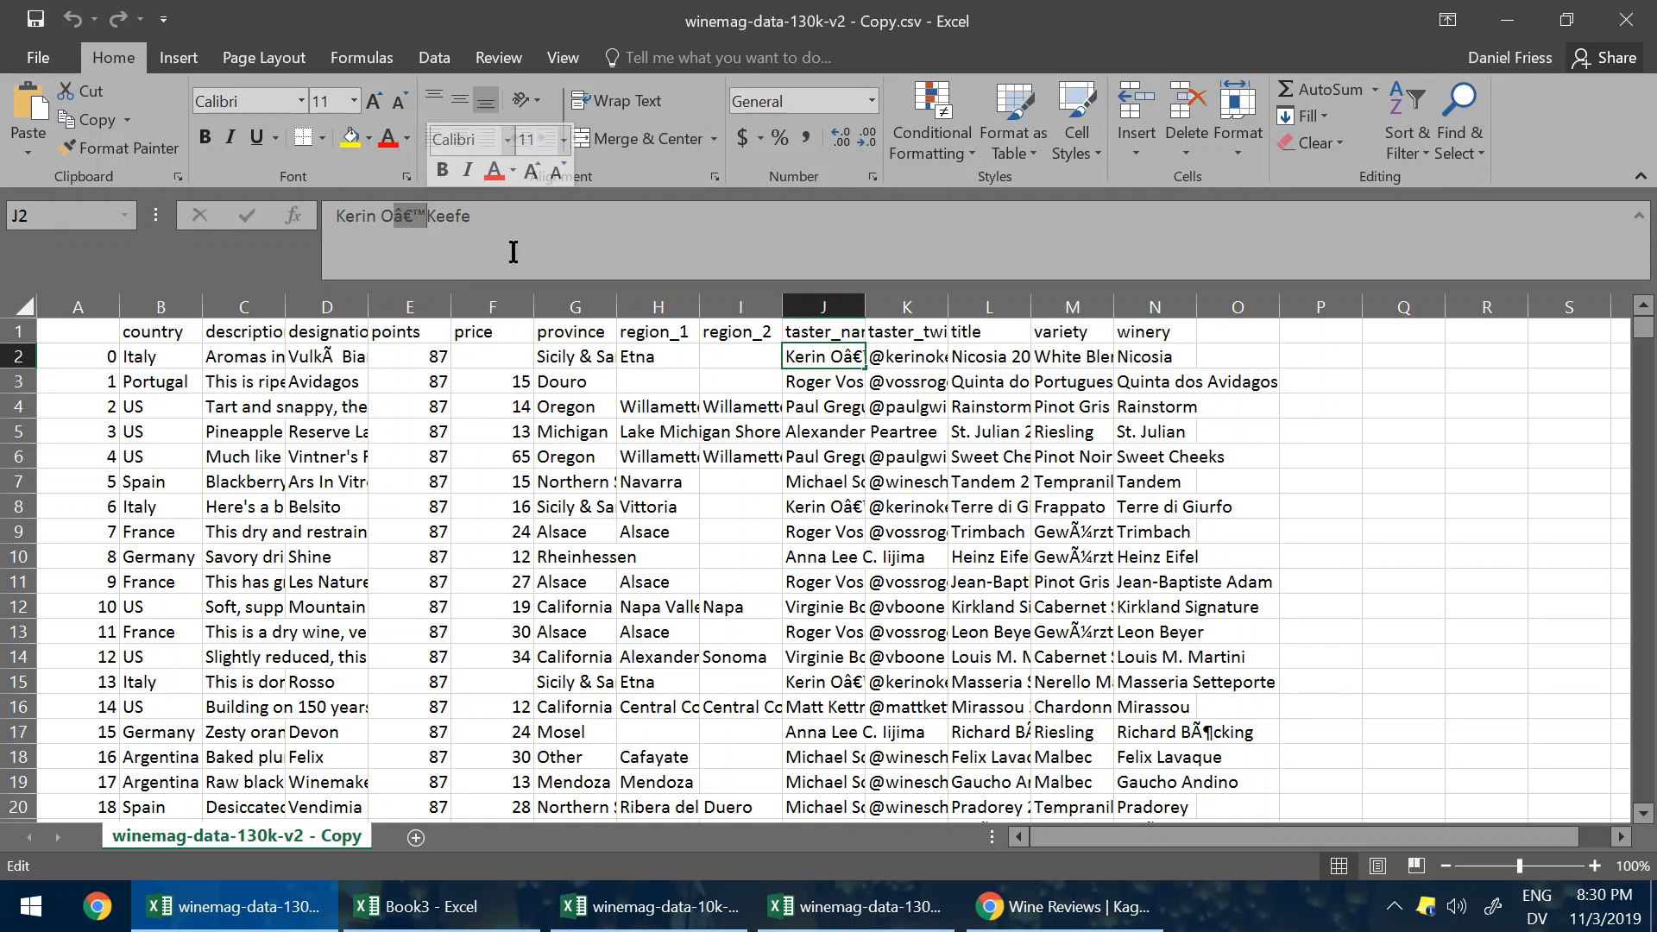
click(557, 228)
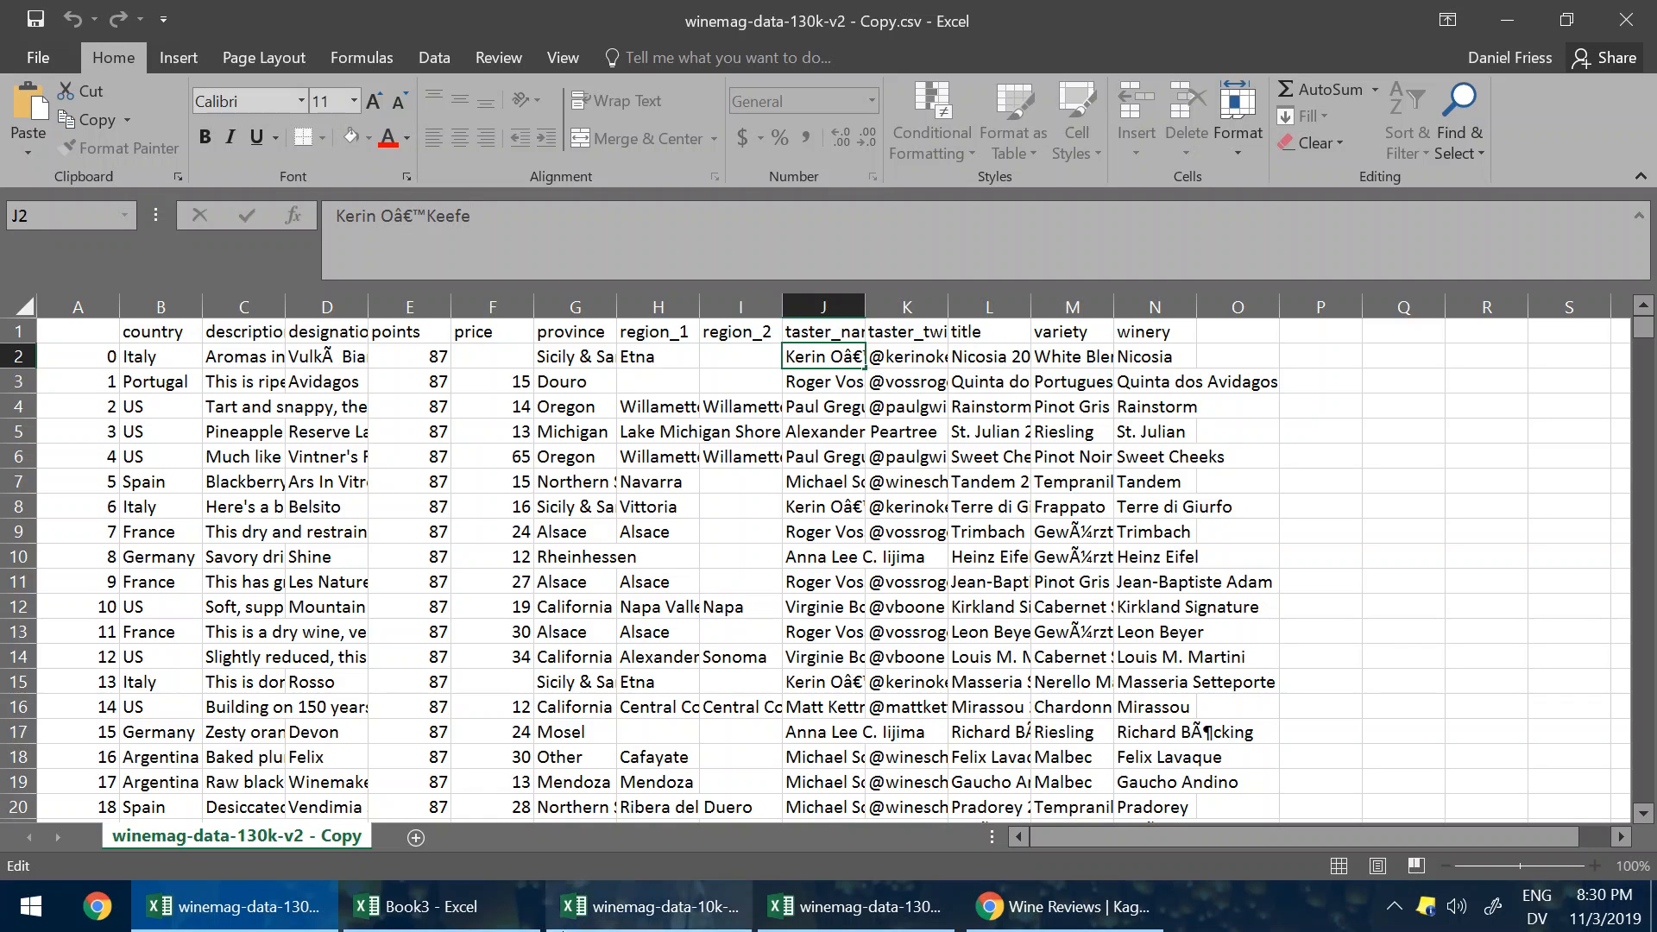
Step: Switch to the blank Book3 workbook and start a text import of winemag-data-130k-v2.csv from the Desktop
click(427, 920)
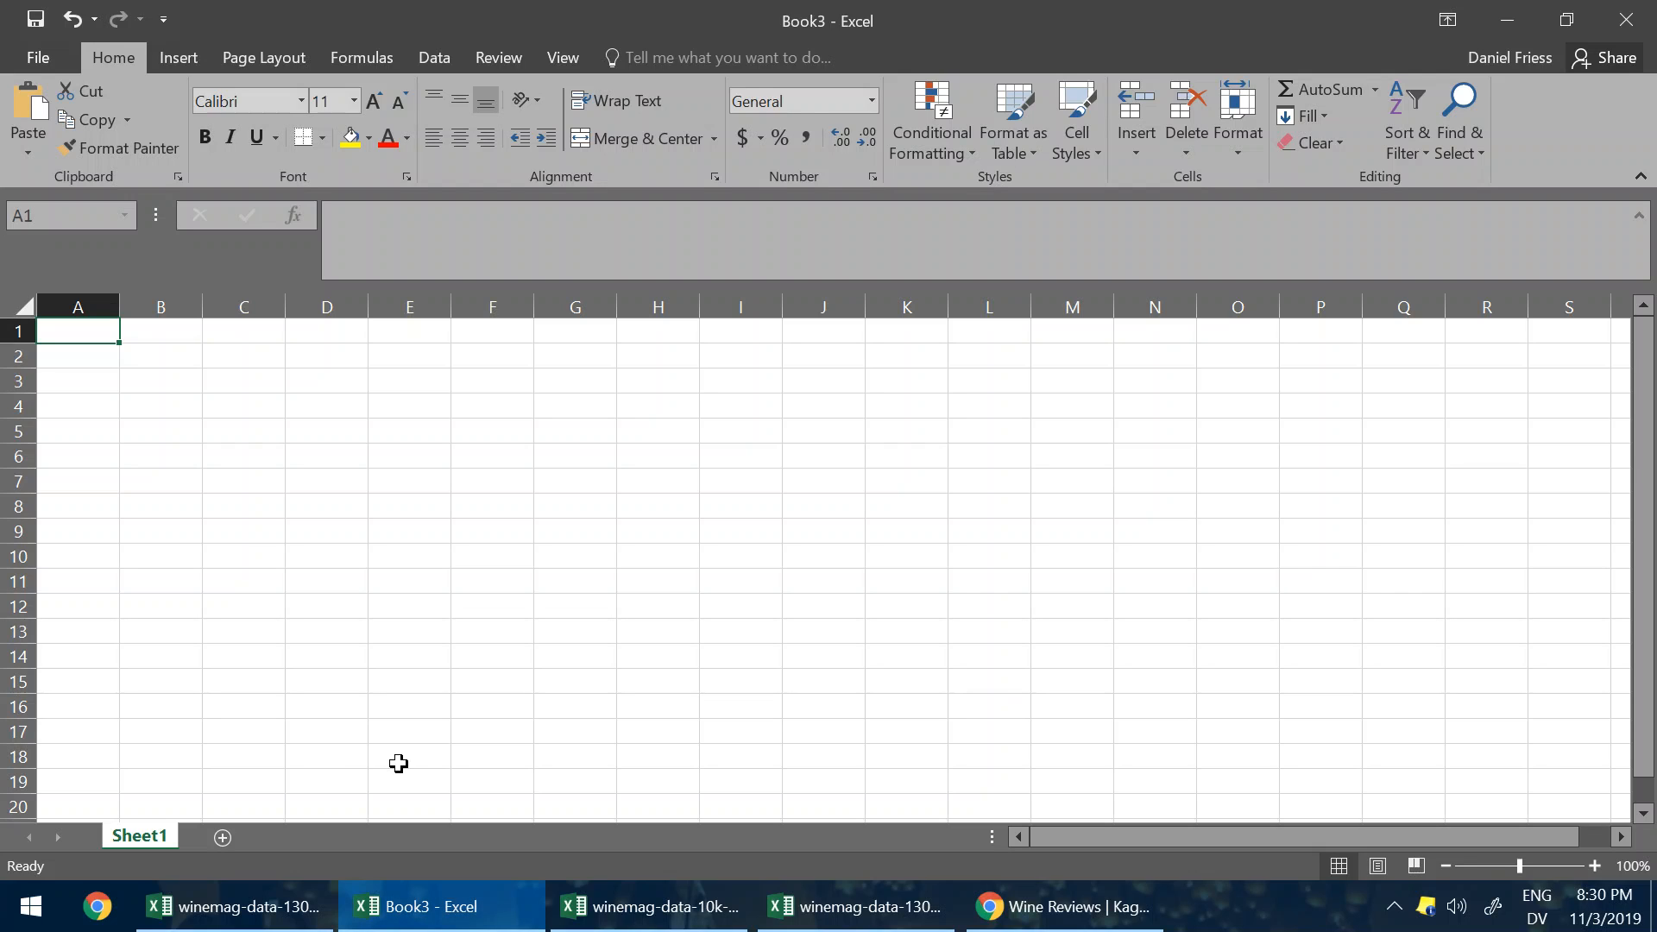
click(442, 58)
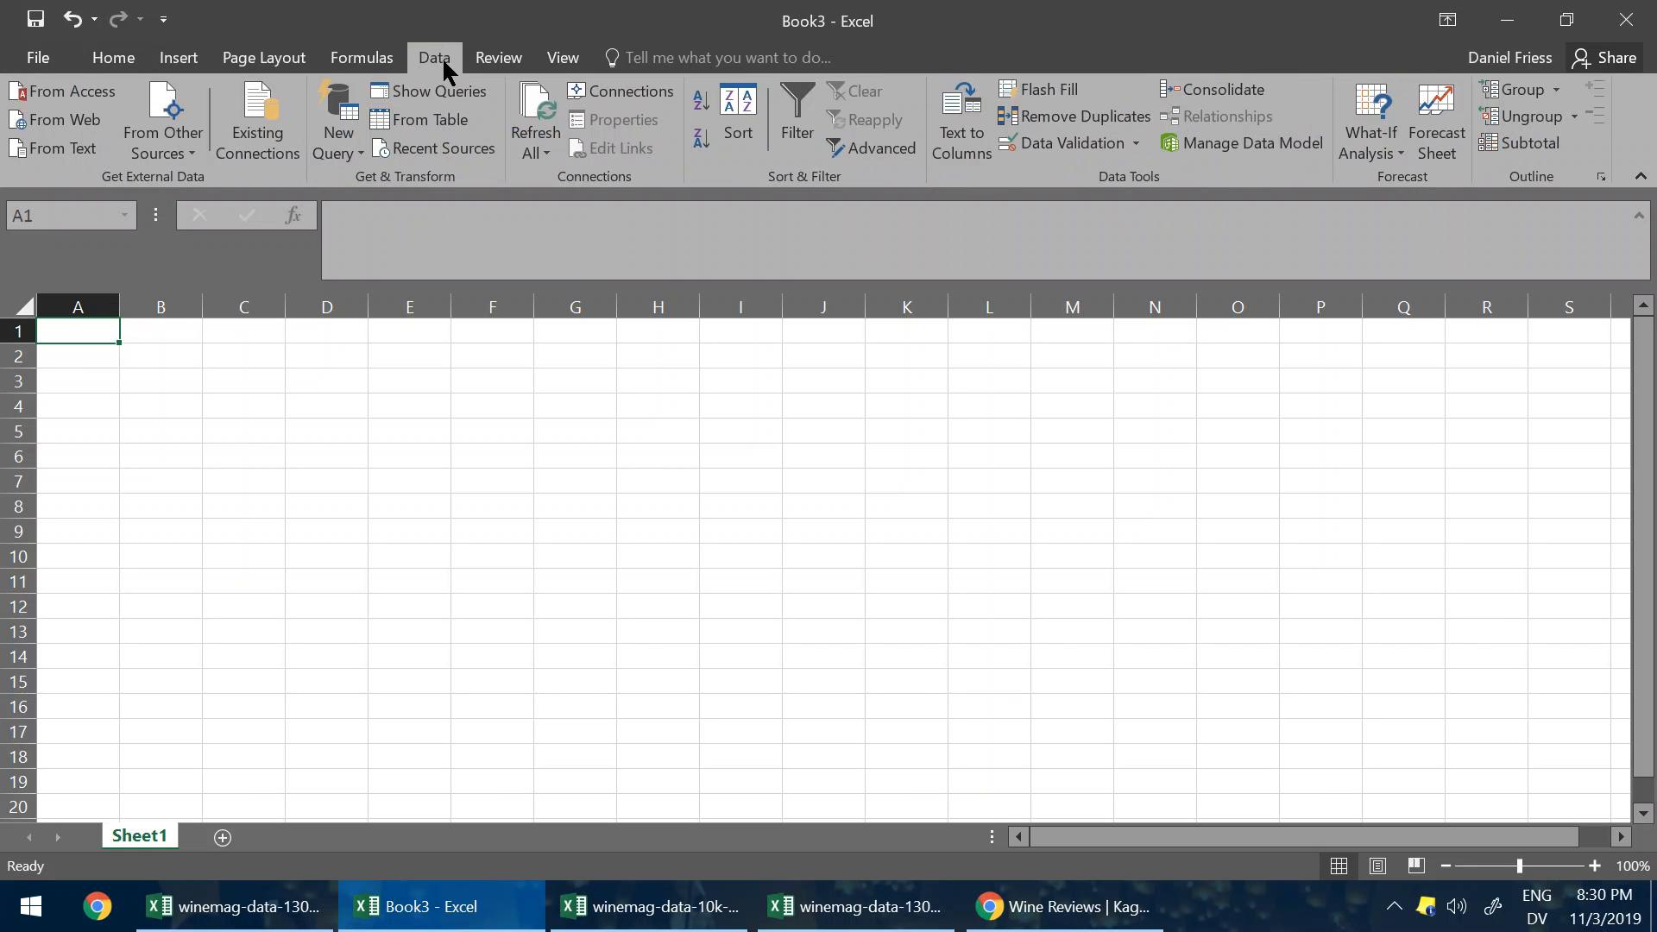
click(61, 141)
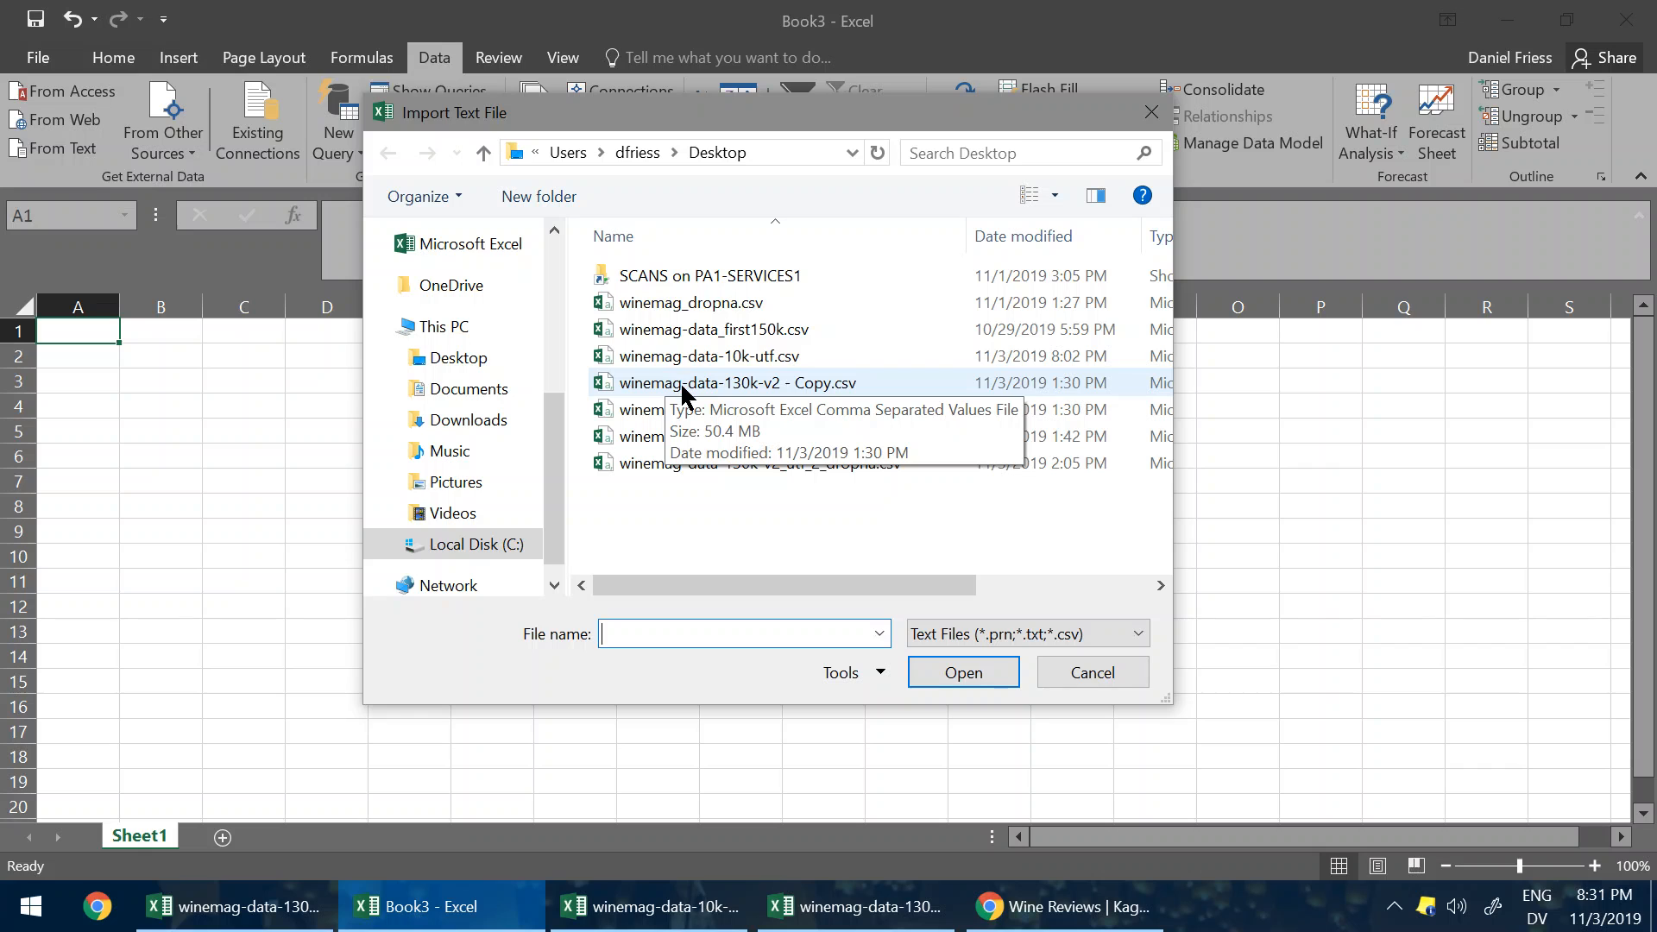
click(718, 411)
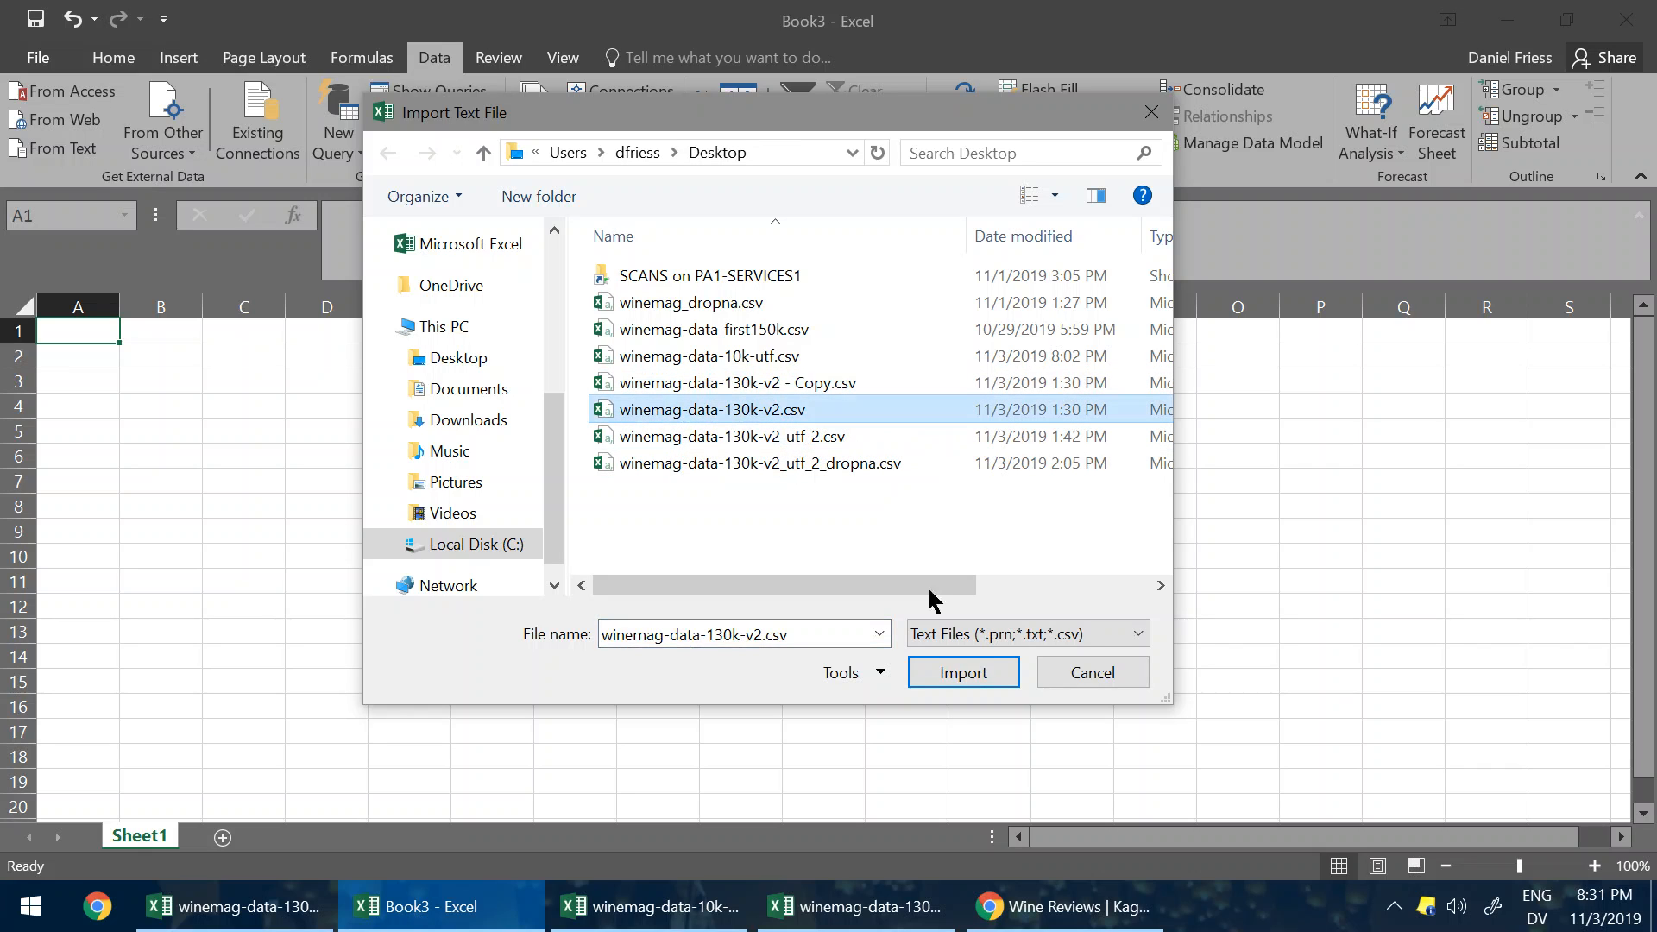
click(983, 679)
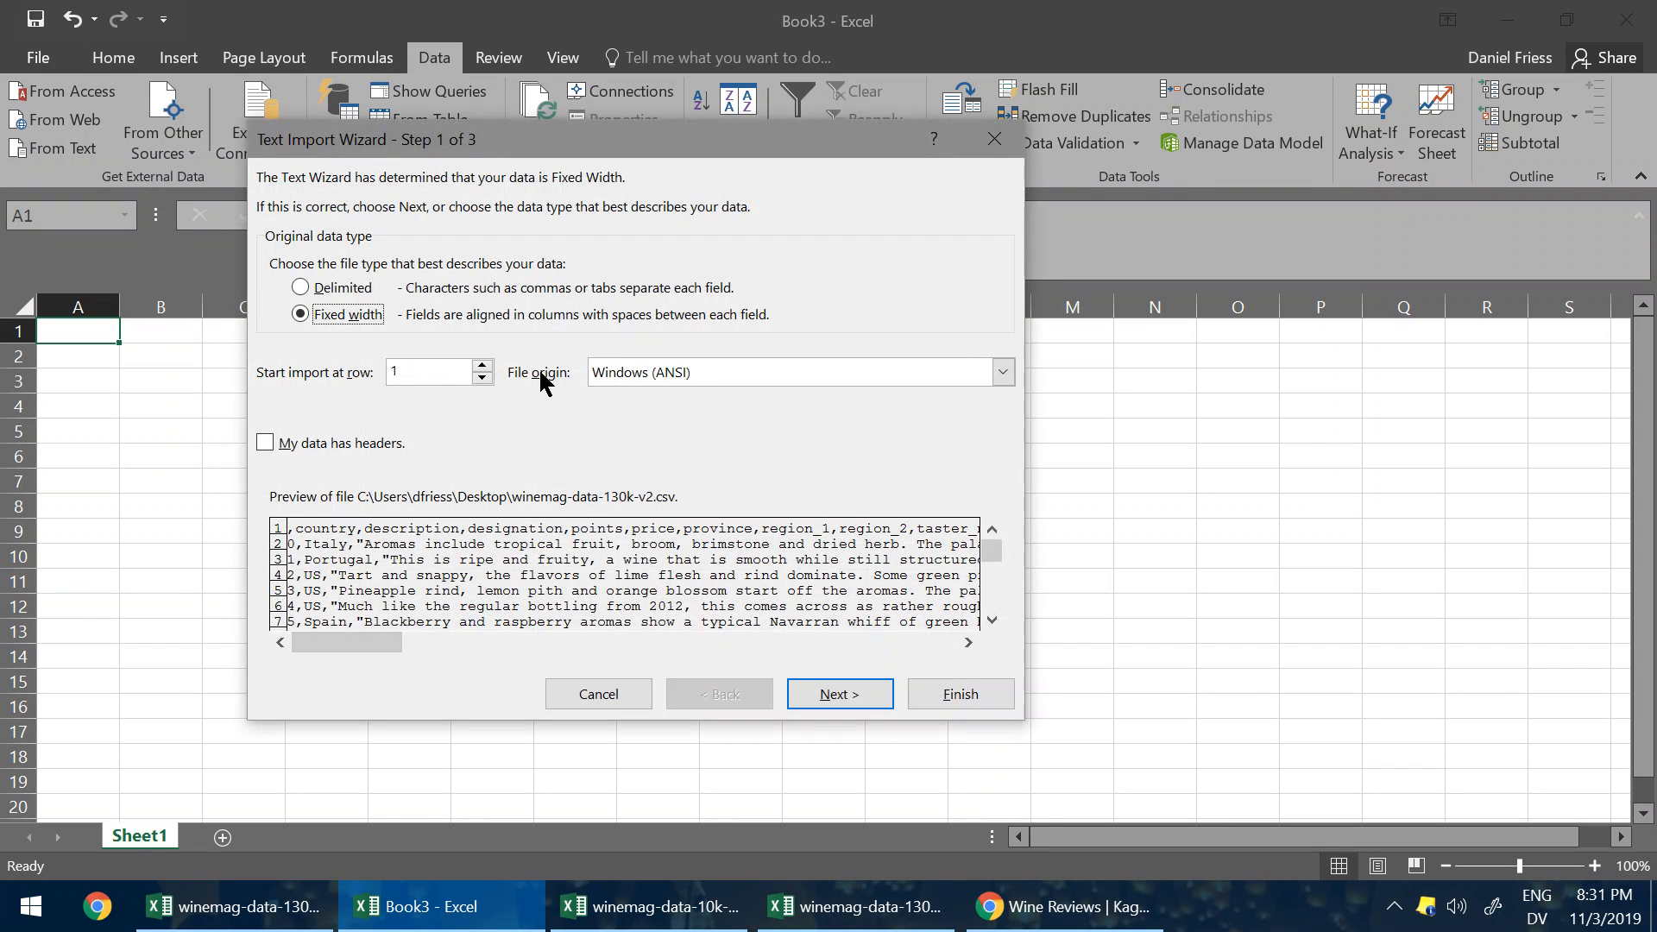
Step: Set the import's file origin to 65001 : Unicode (UTF-8) and its data type to Delimited
click(1003, 372)
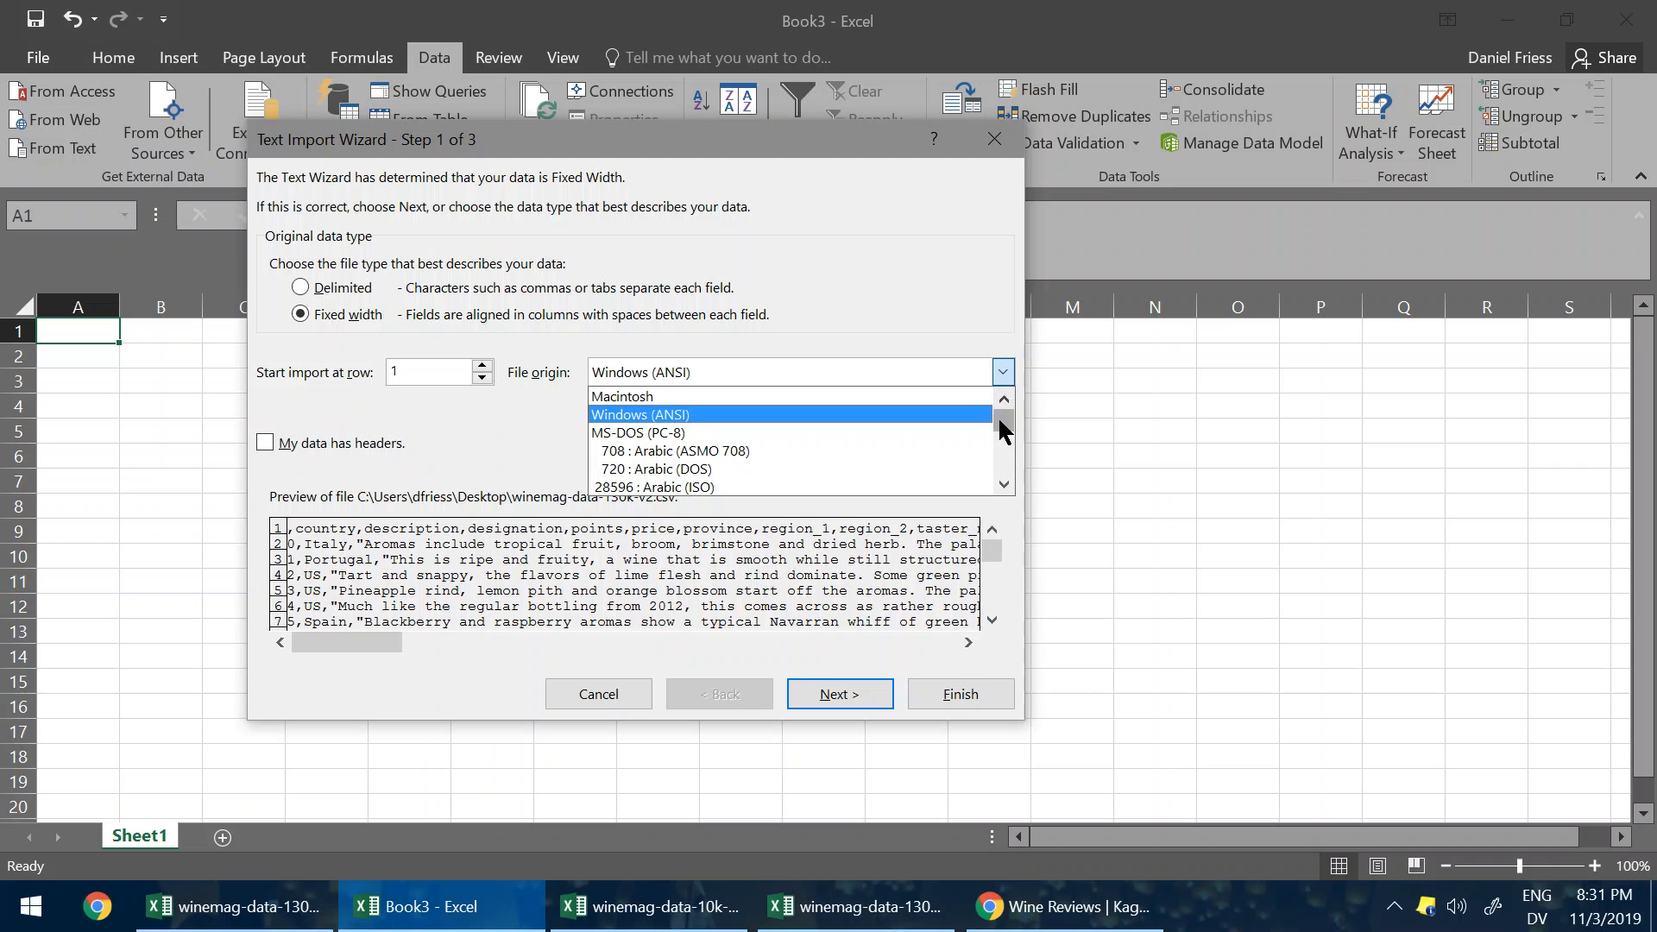
scroll(999, 429, down, 6)
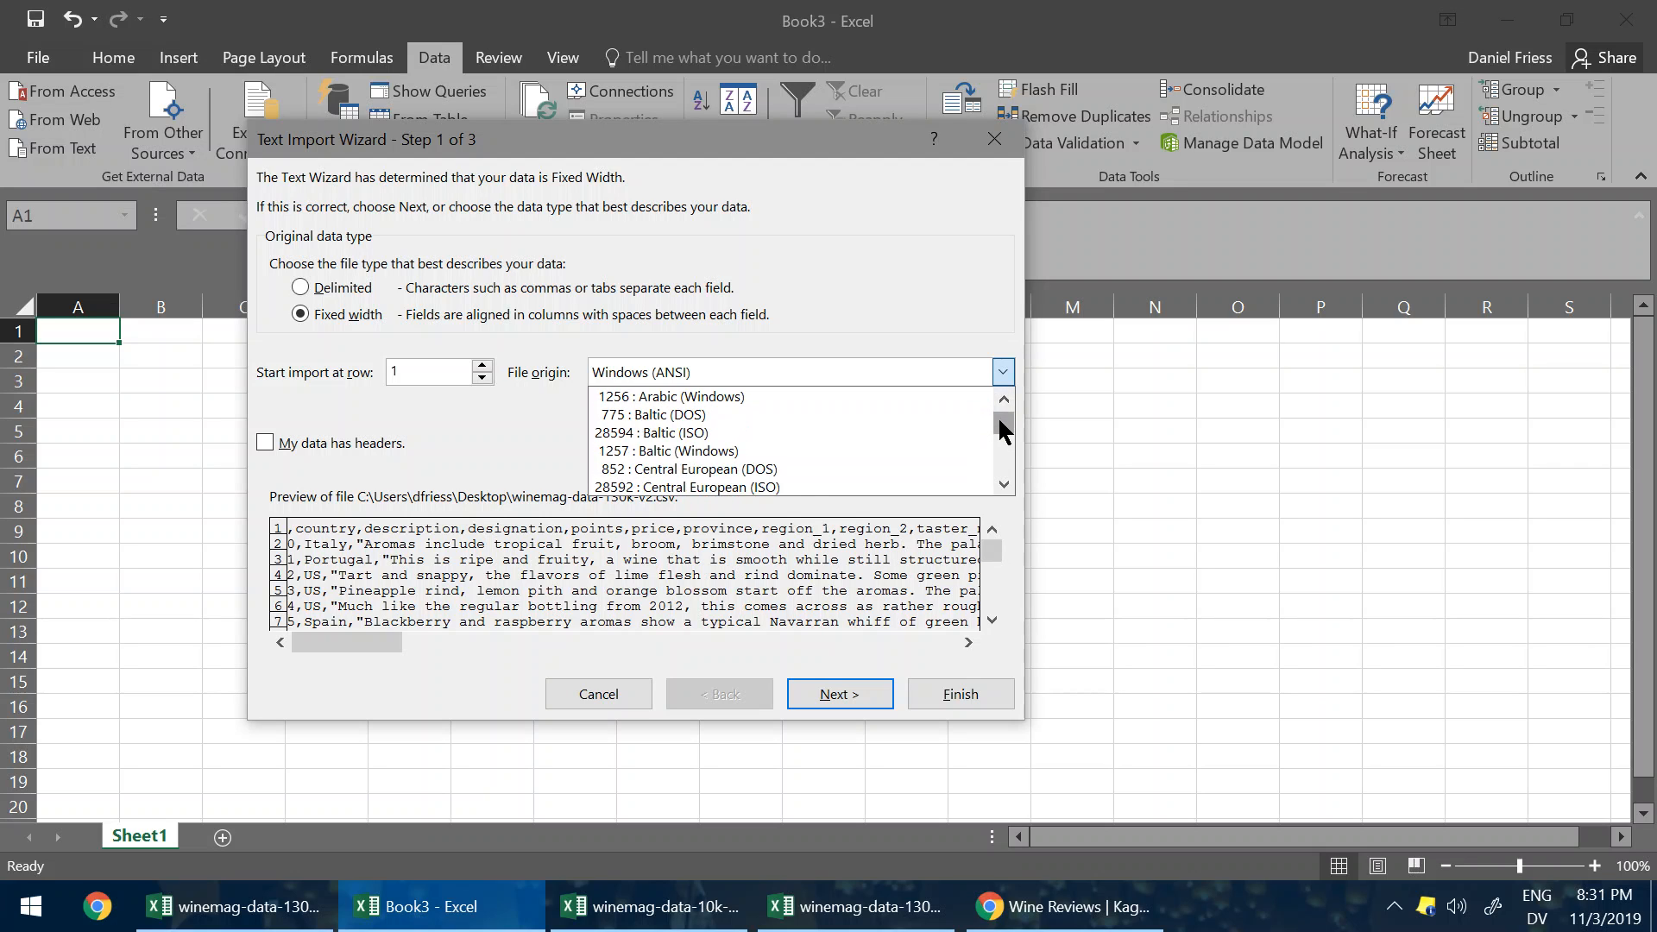
scroll(997, 416, down, 8)
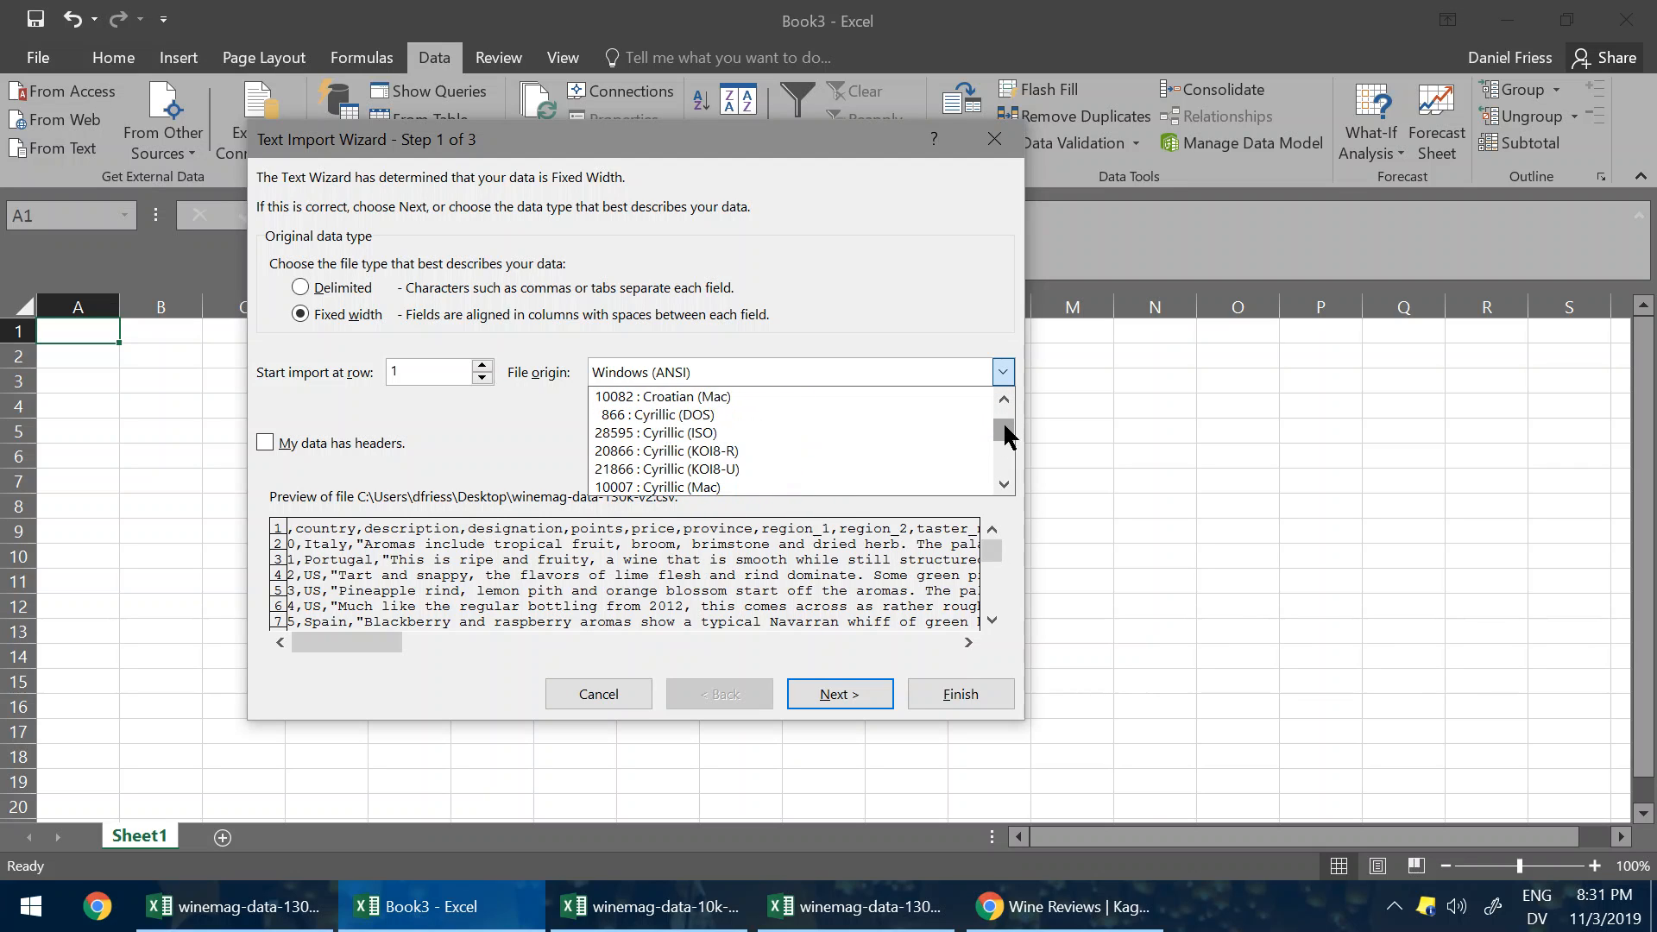
scroll(1003, 421, down, 10)
drag(1003, 421, 1010, 403)
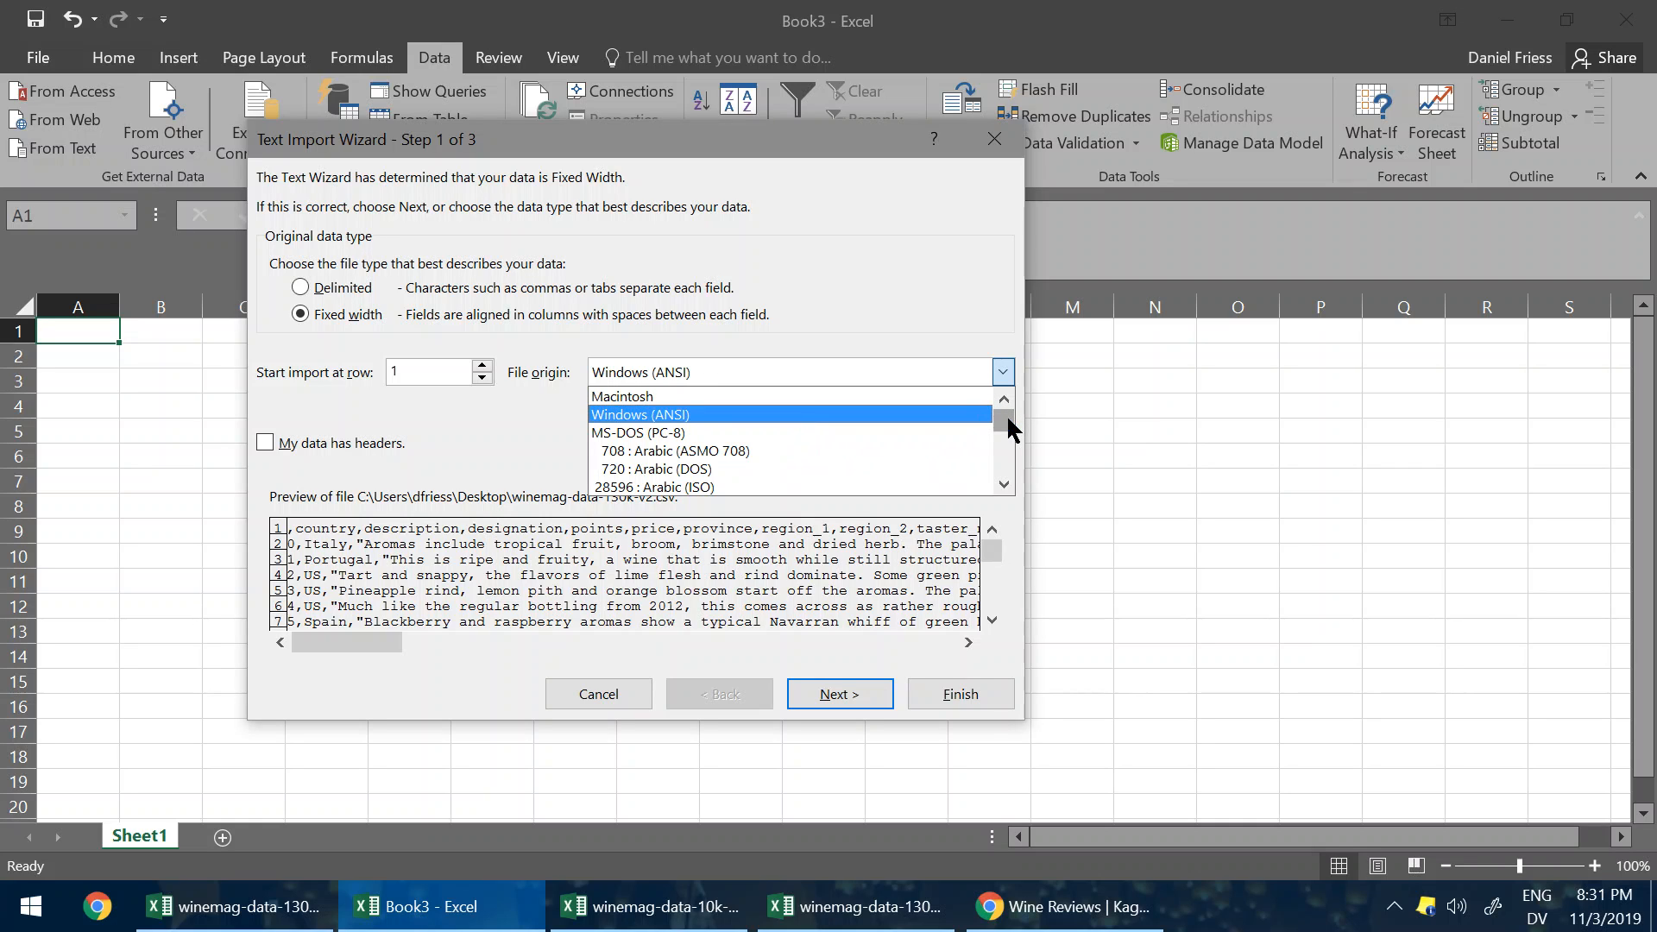
drag(1008, 418, 1008, 462)
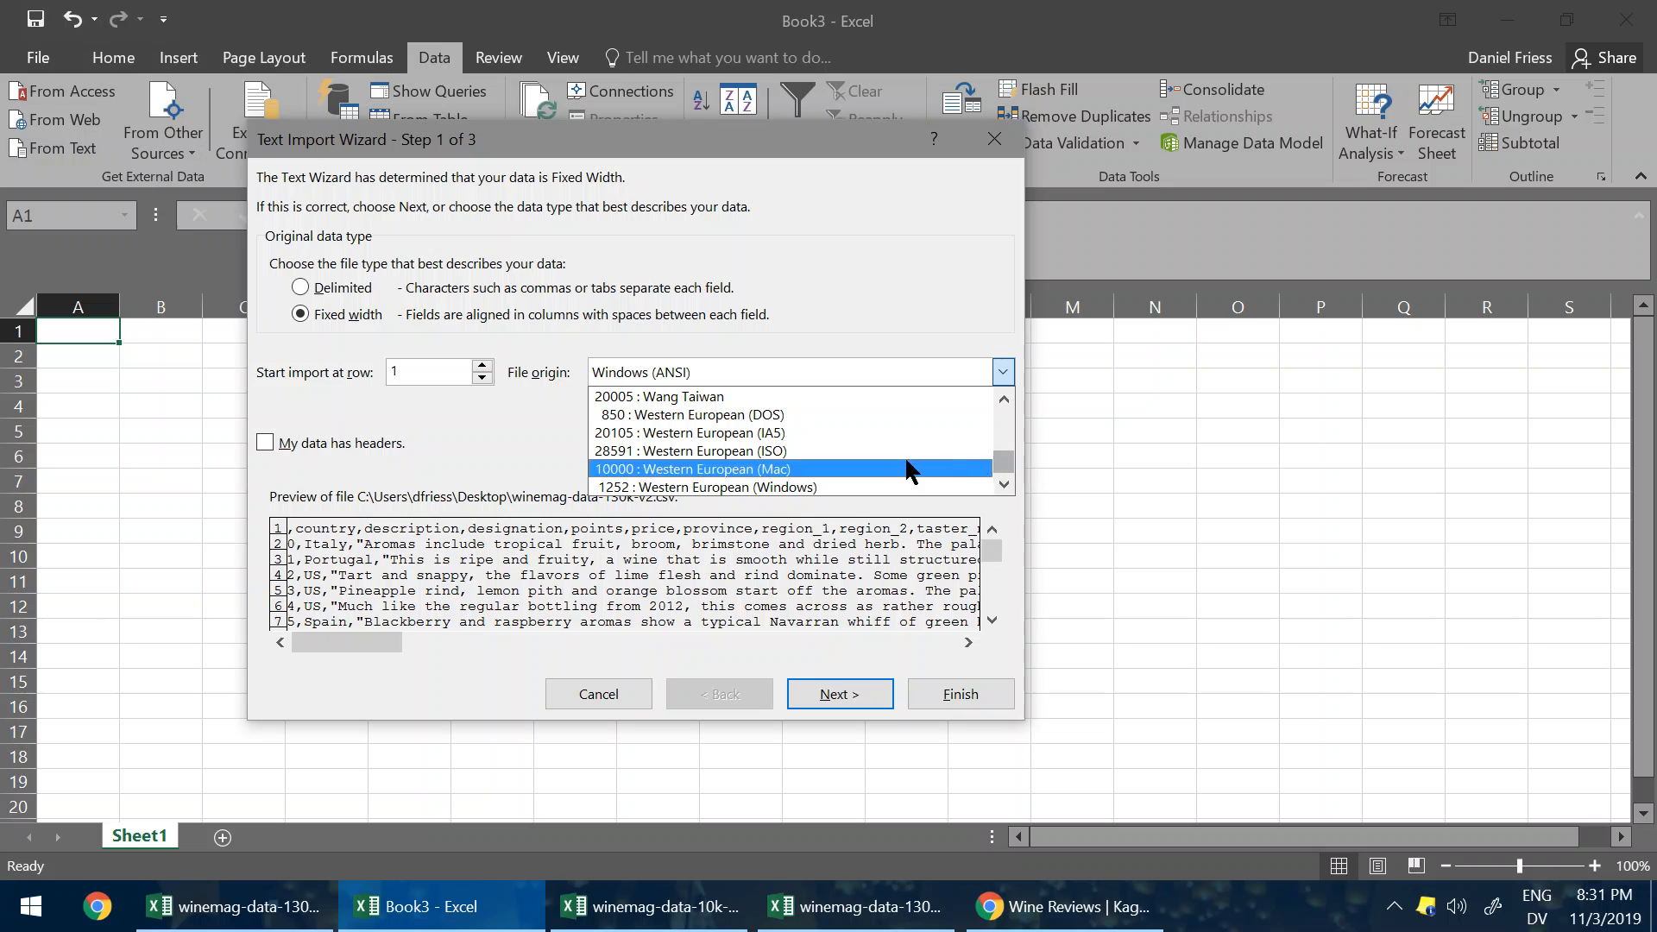
scroll(905, 457, up, 2)
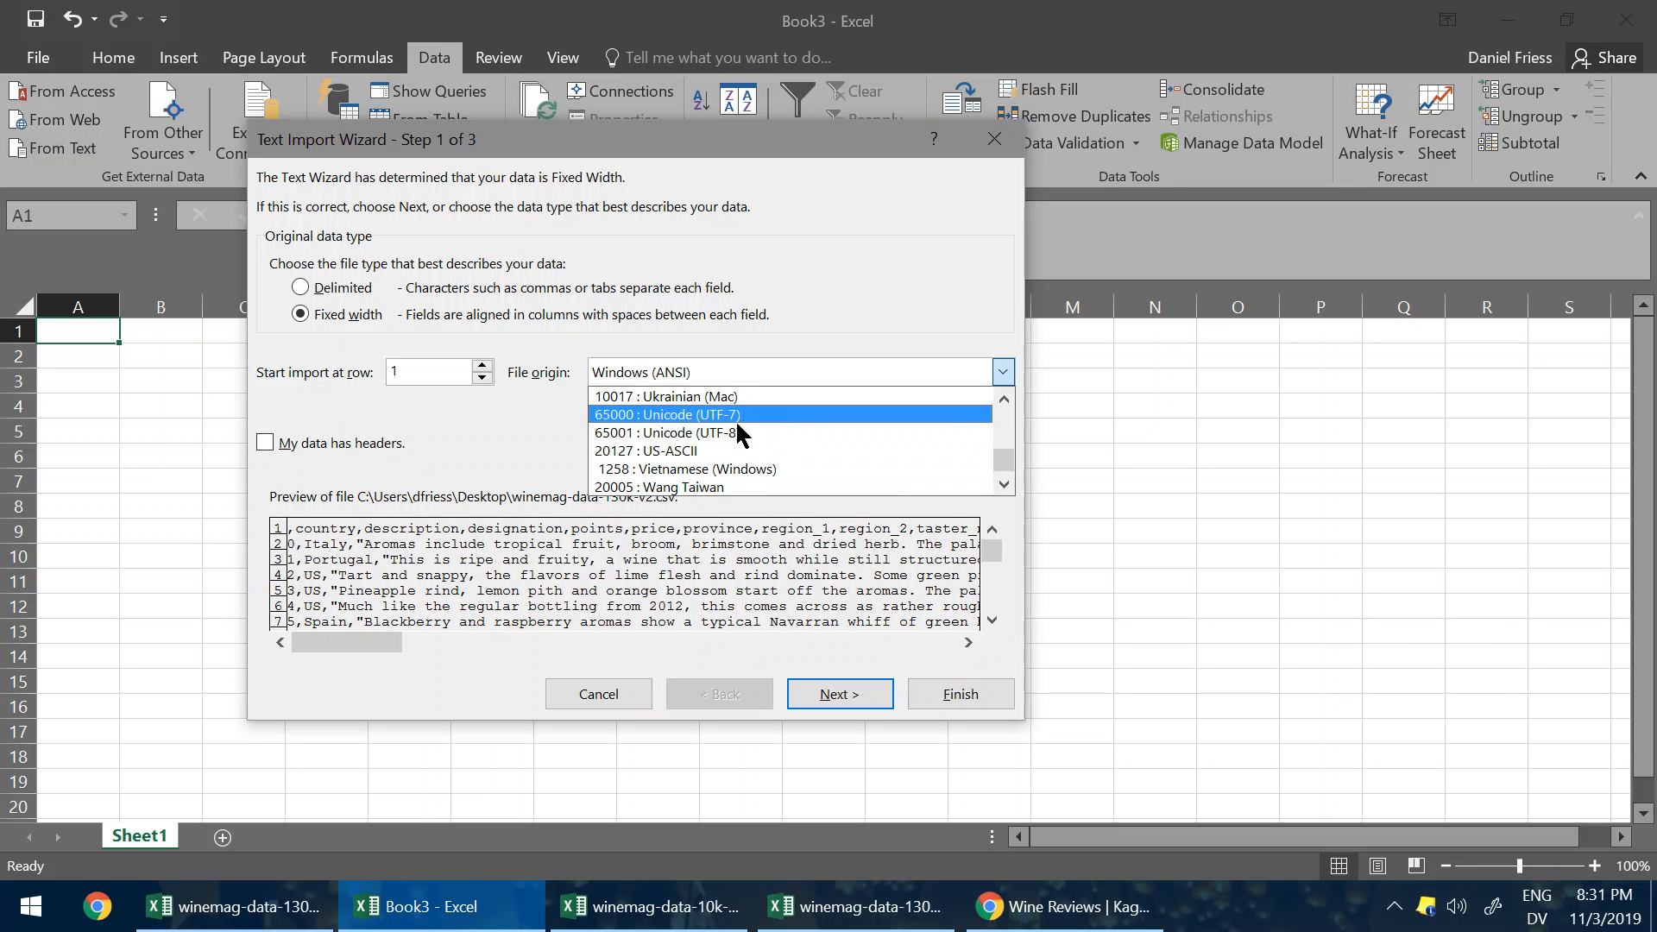
click(733, 434)
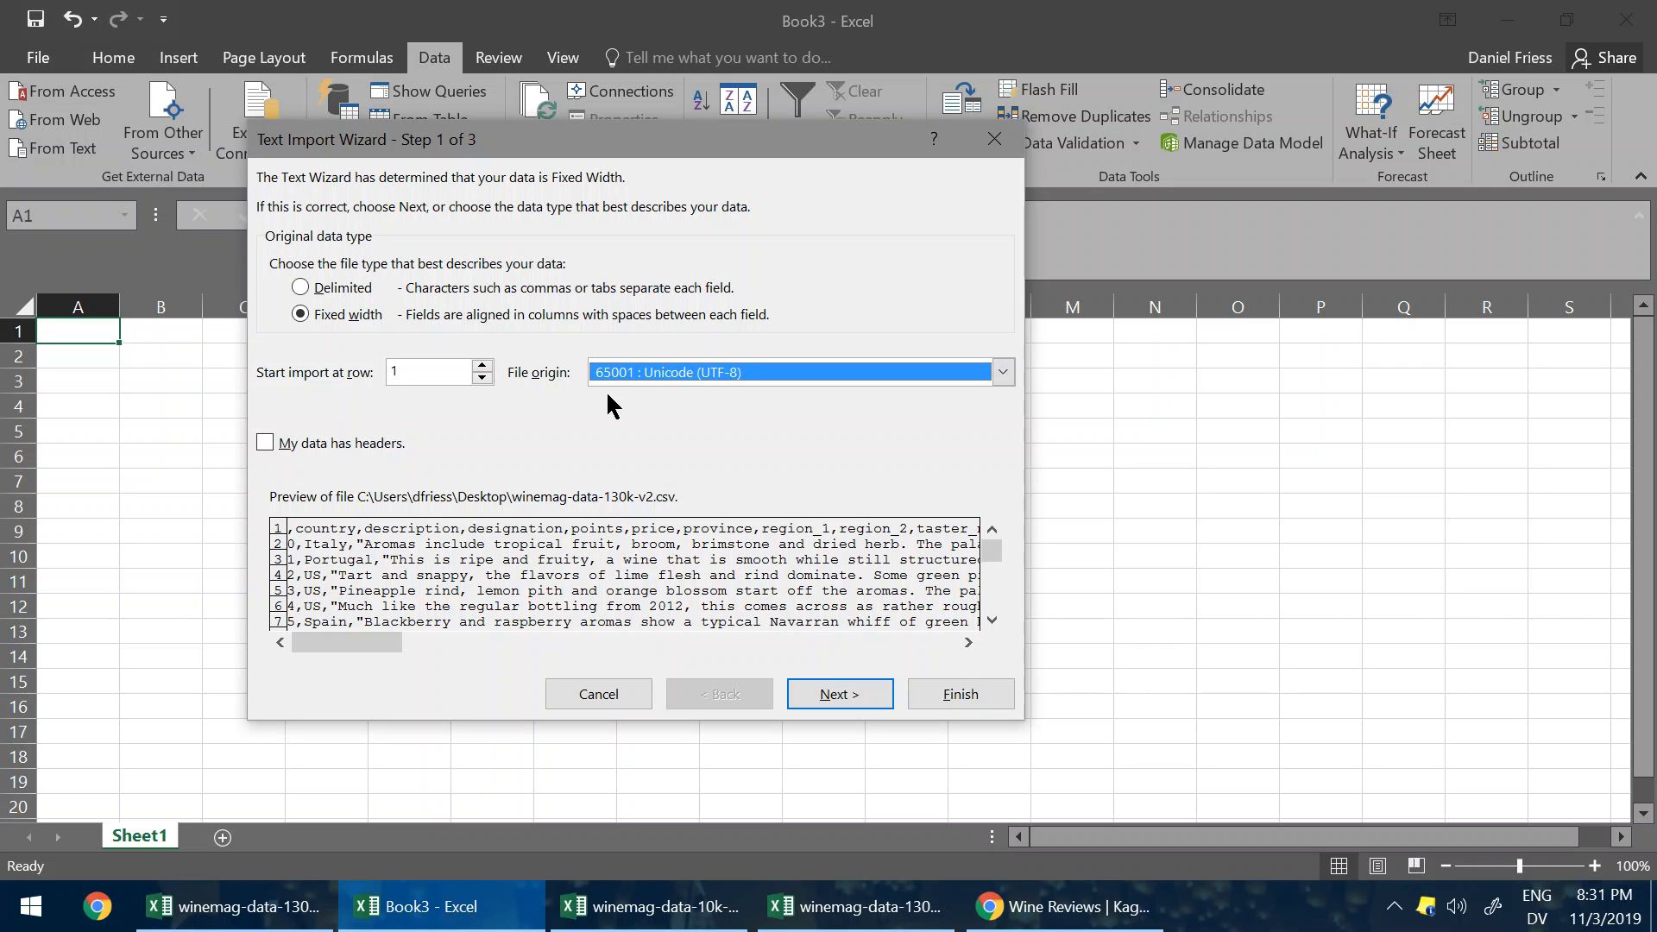
click(339, 290)
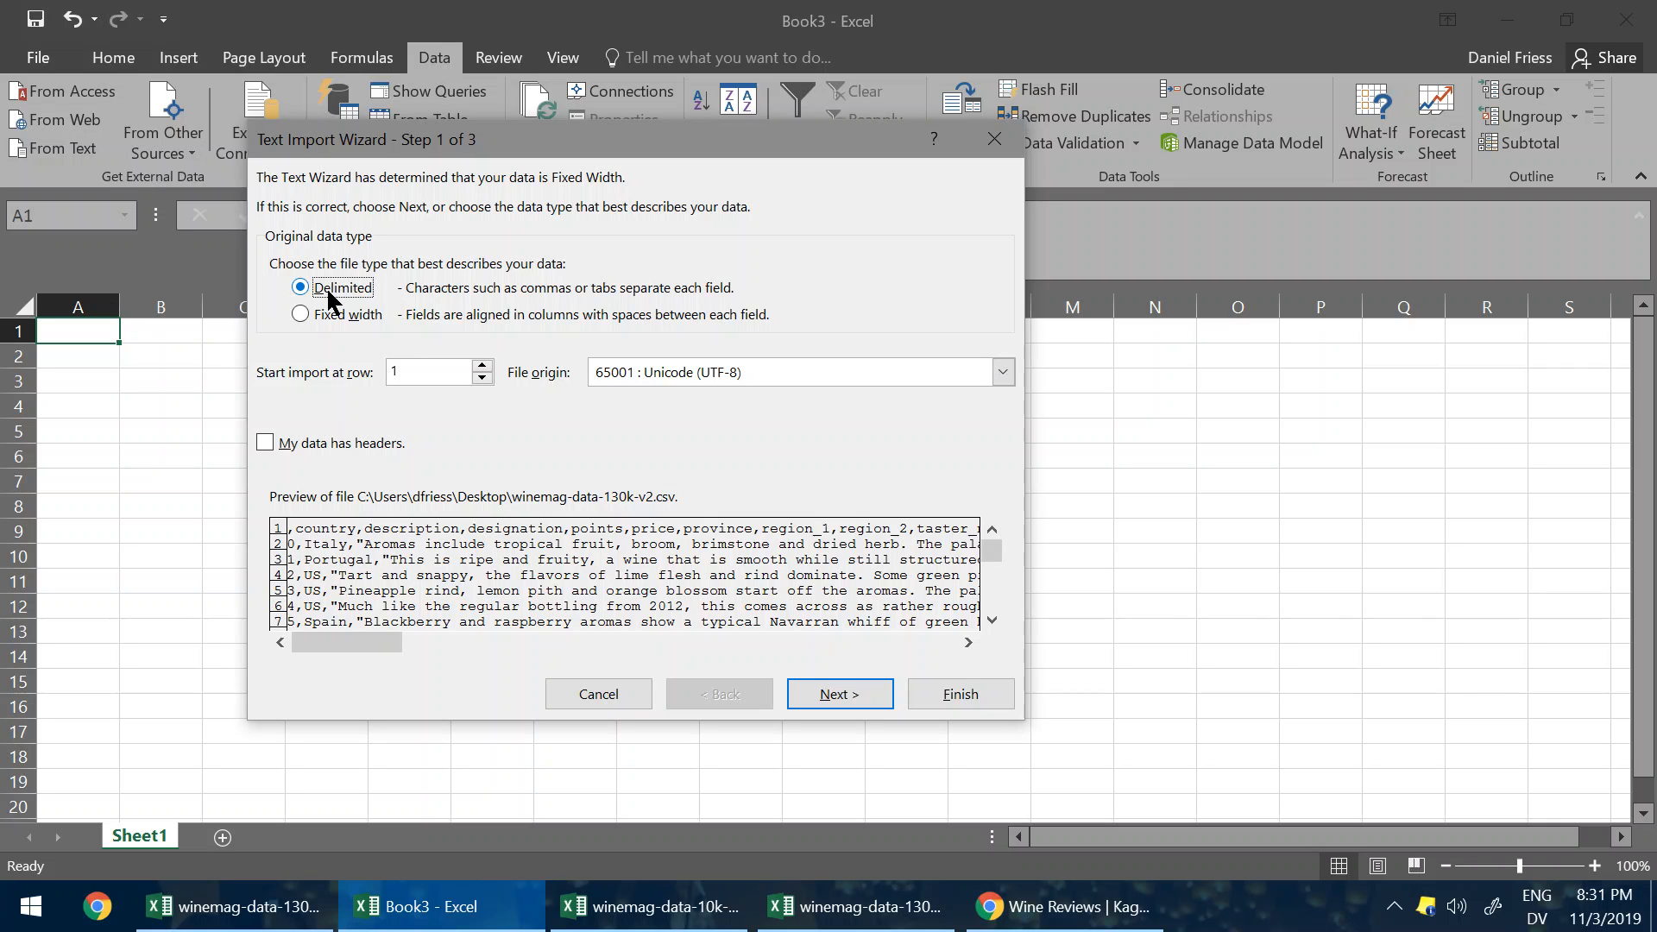
click(841, 695)
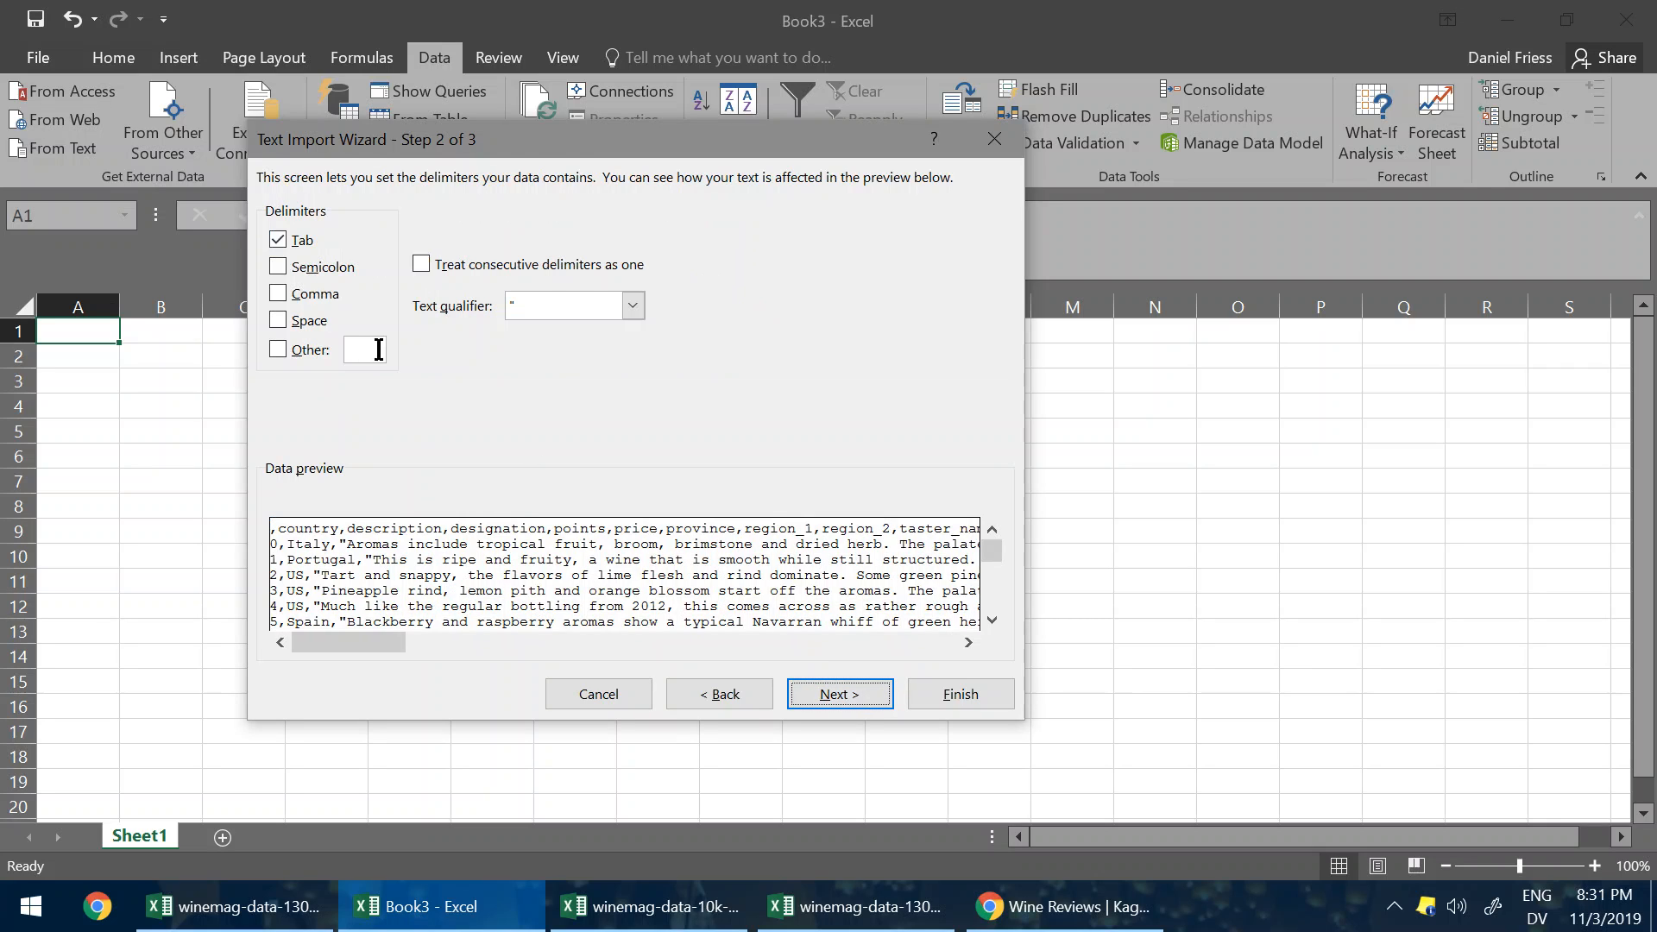
Step: Add the comma as a delimiter, check the data preview, and import the data into the existing worksheet at cell A1
click(318, 294)
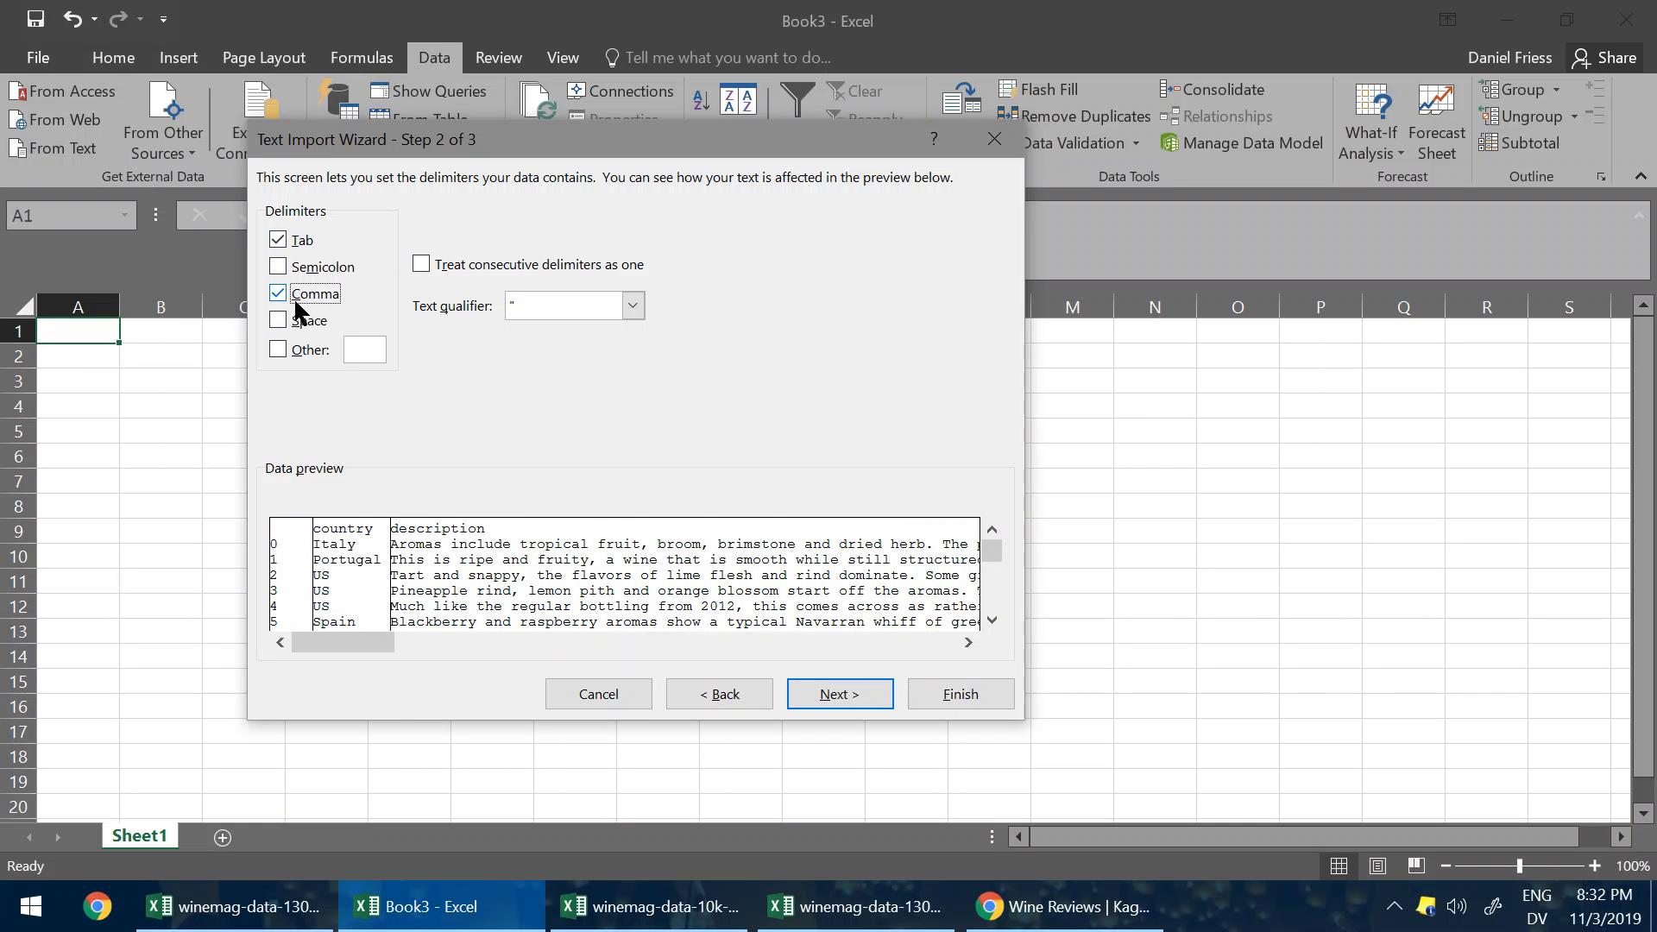
drag(343, 641, 749, 636)
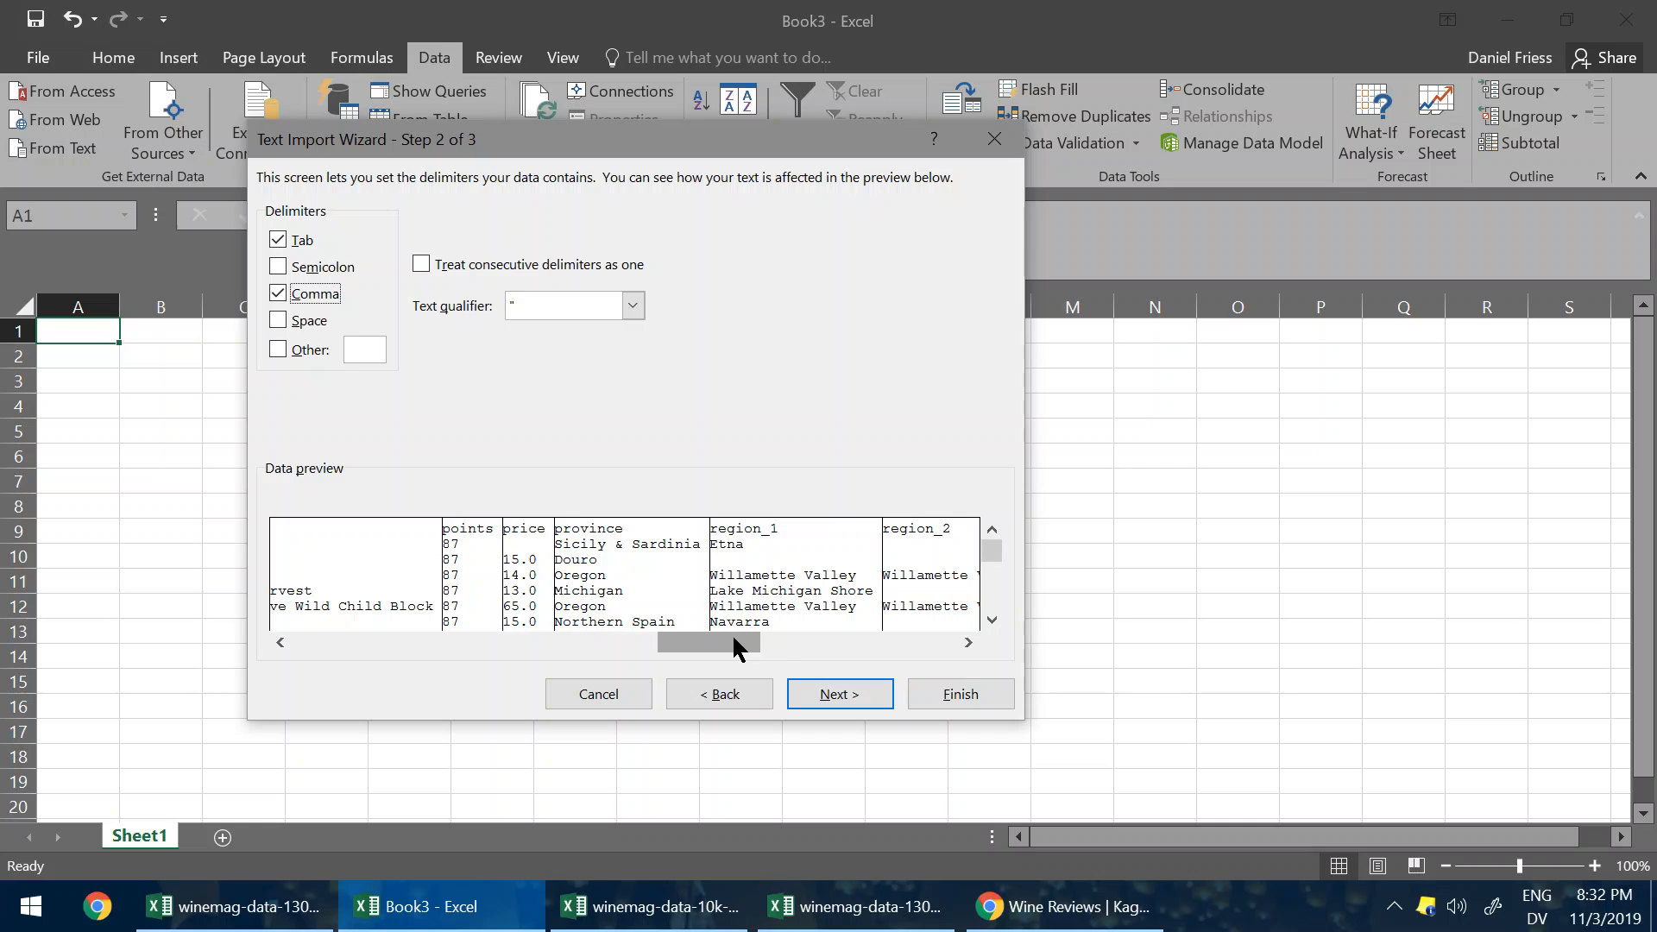
drag(733, 639, 793, 639)
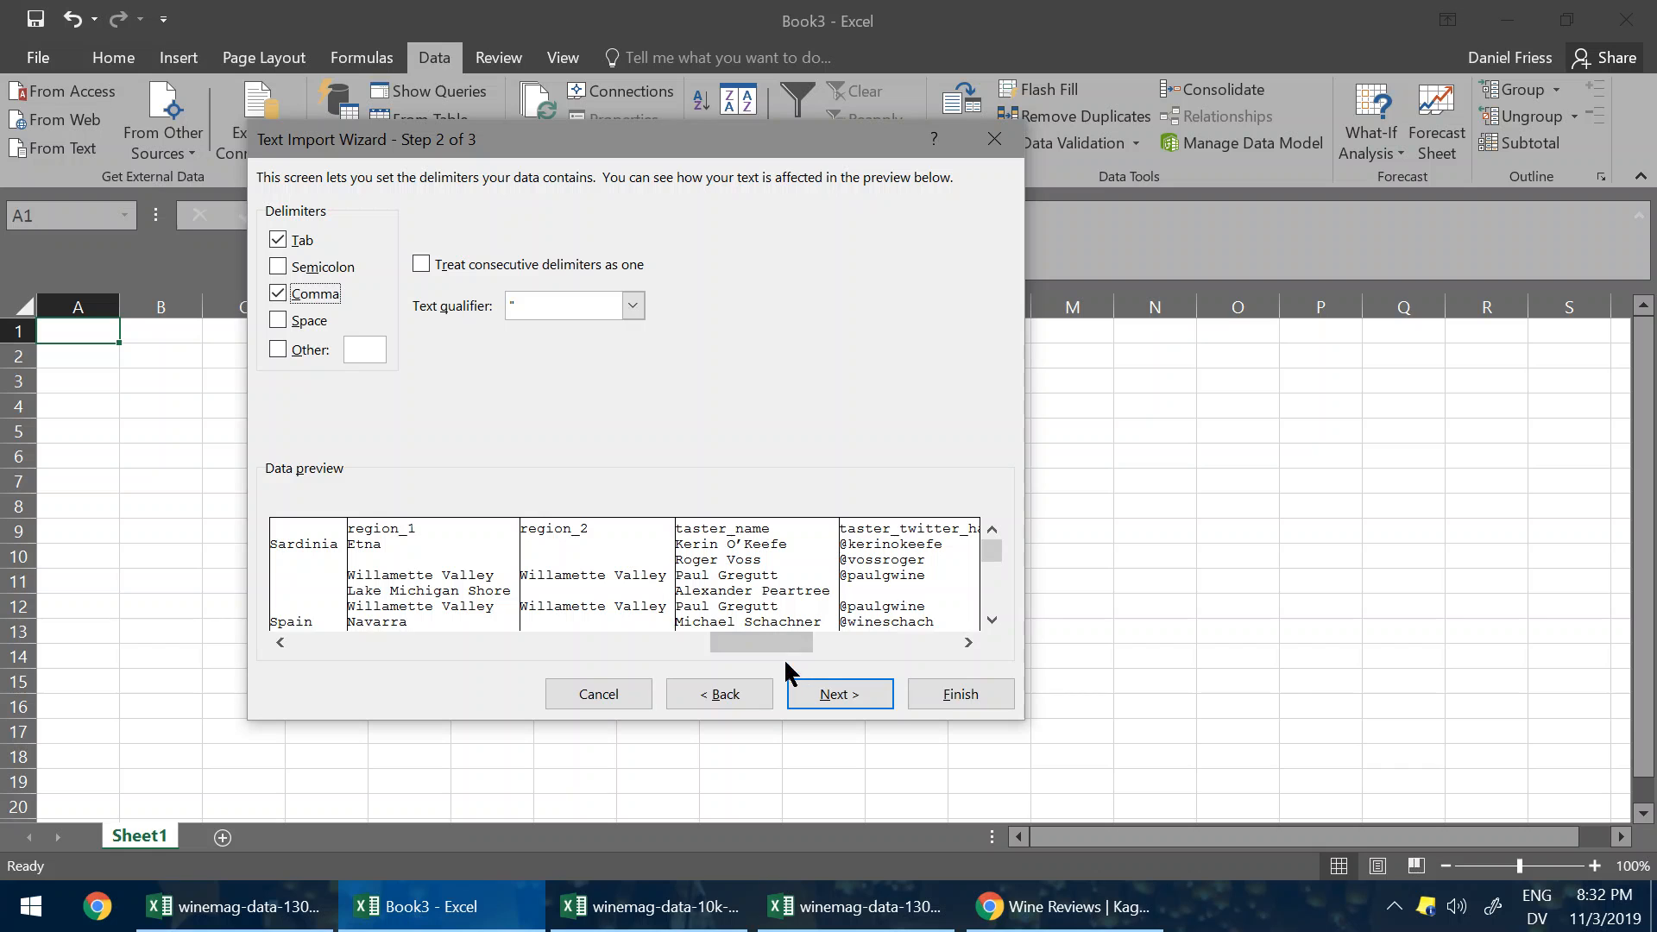
click(964, 697)
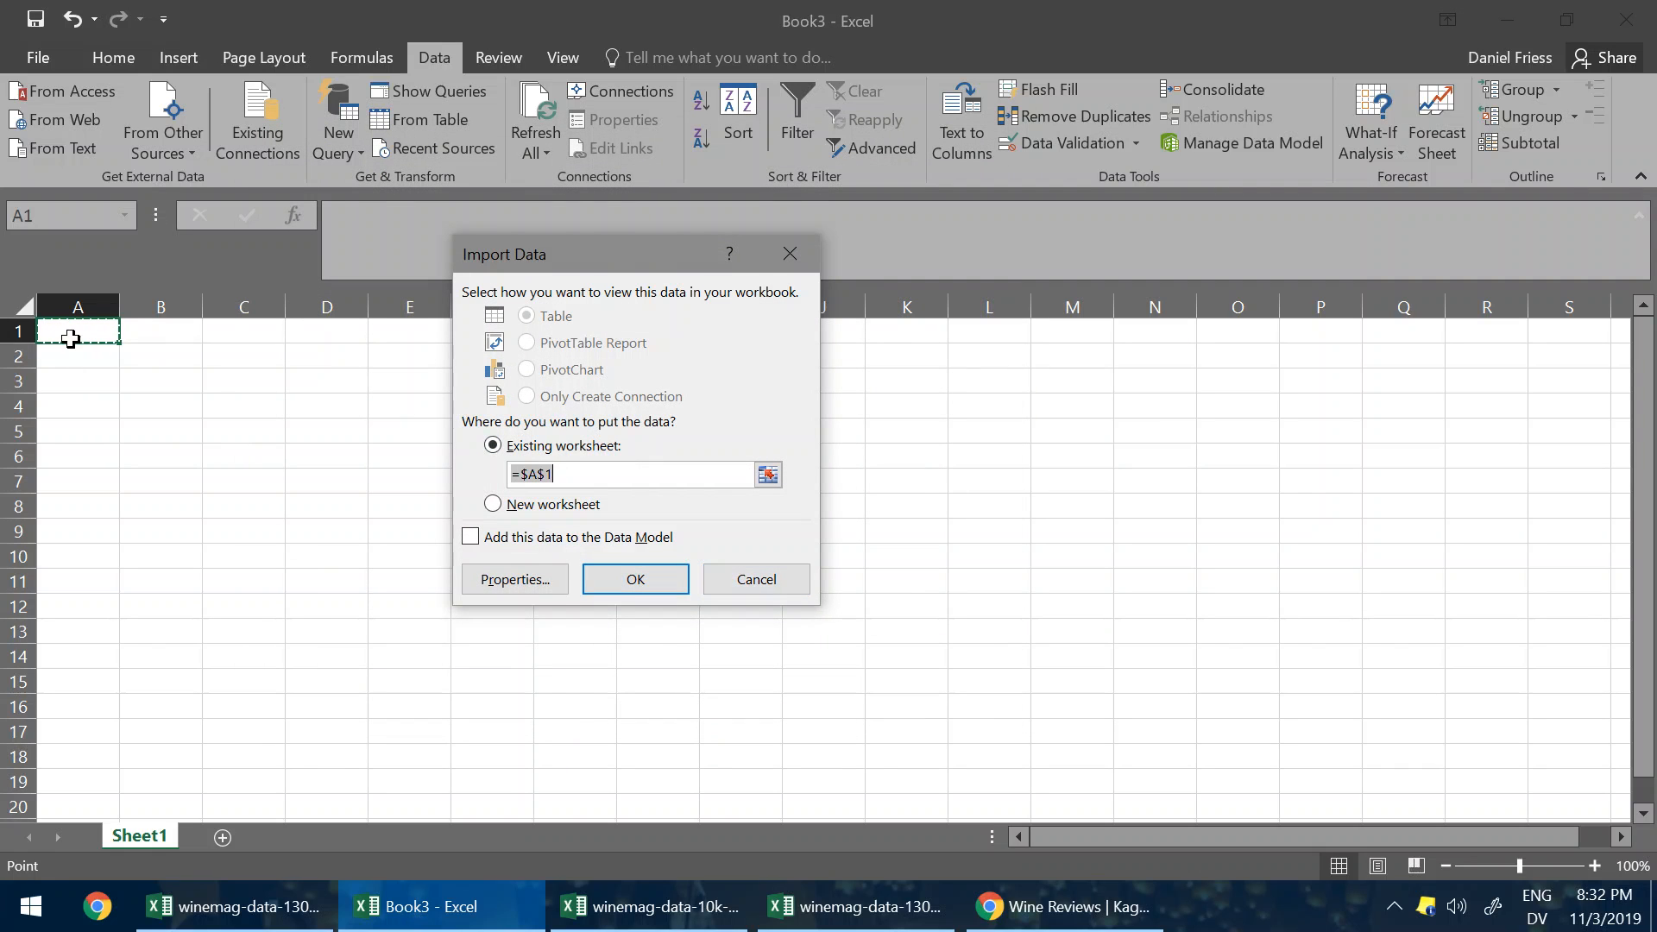
click(633, 585)
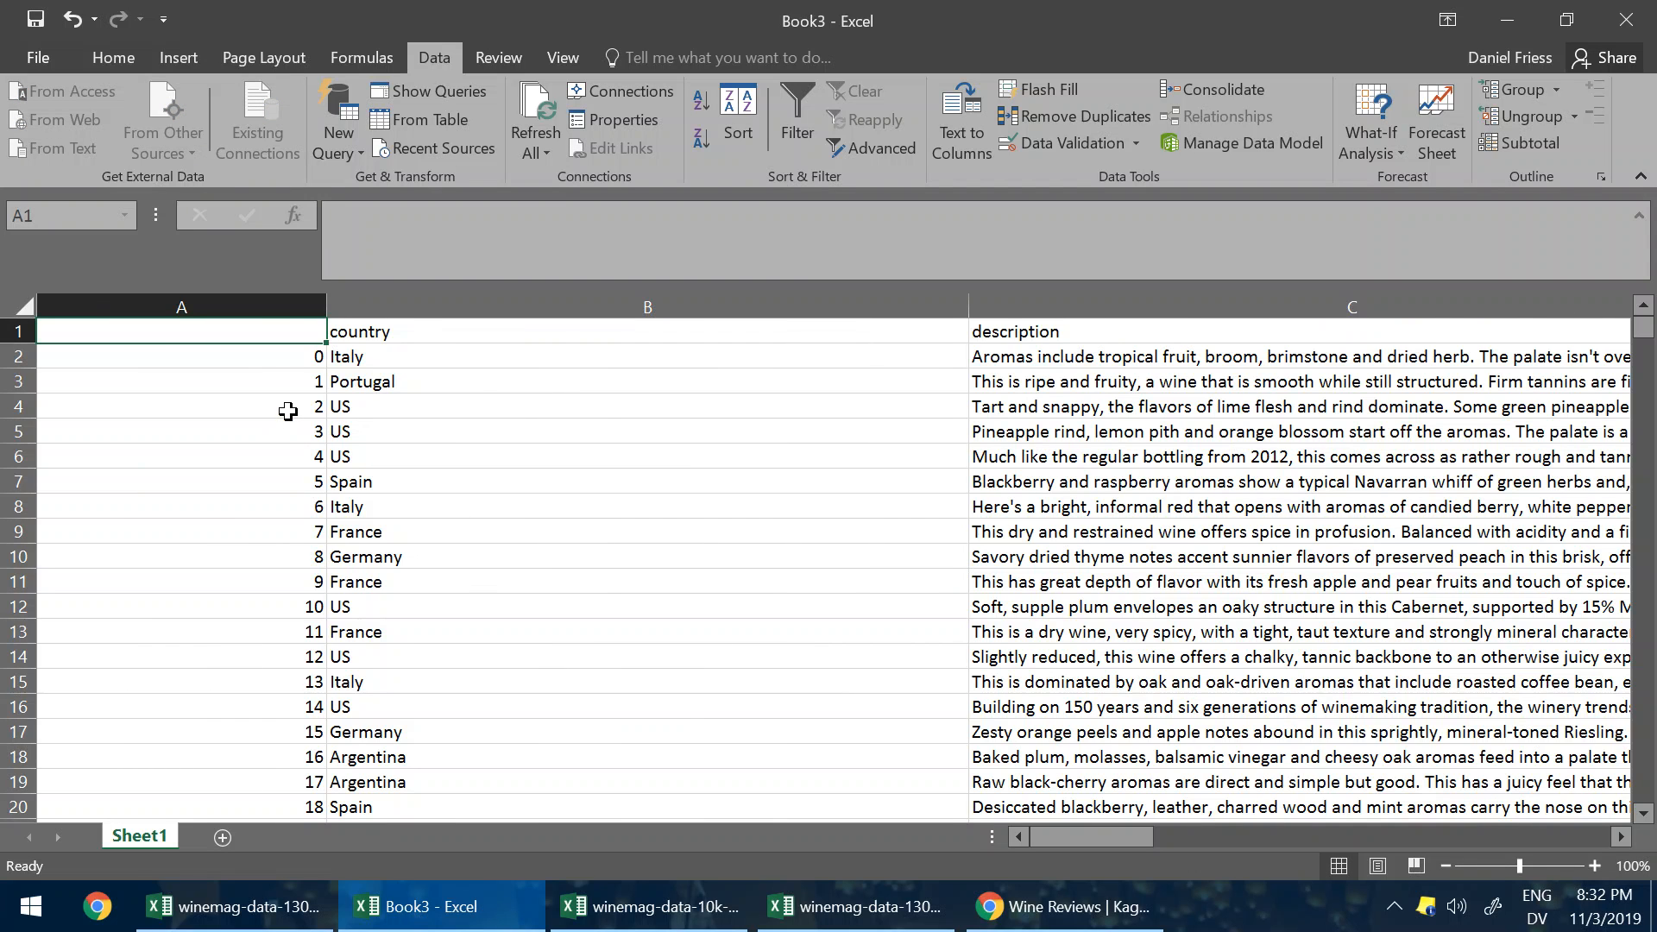
Step: Narrow columns A through N to one uniform width so all the imported fields fit on screen together
click(262, 307)
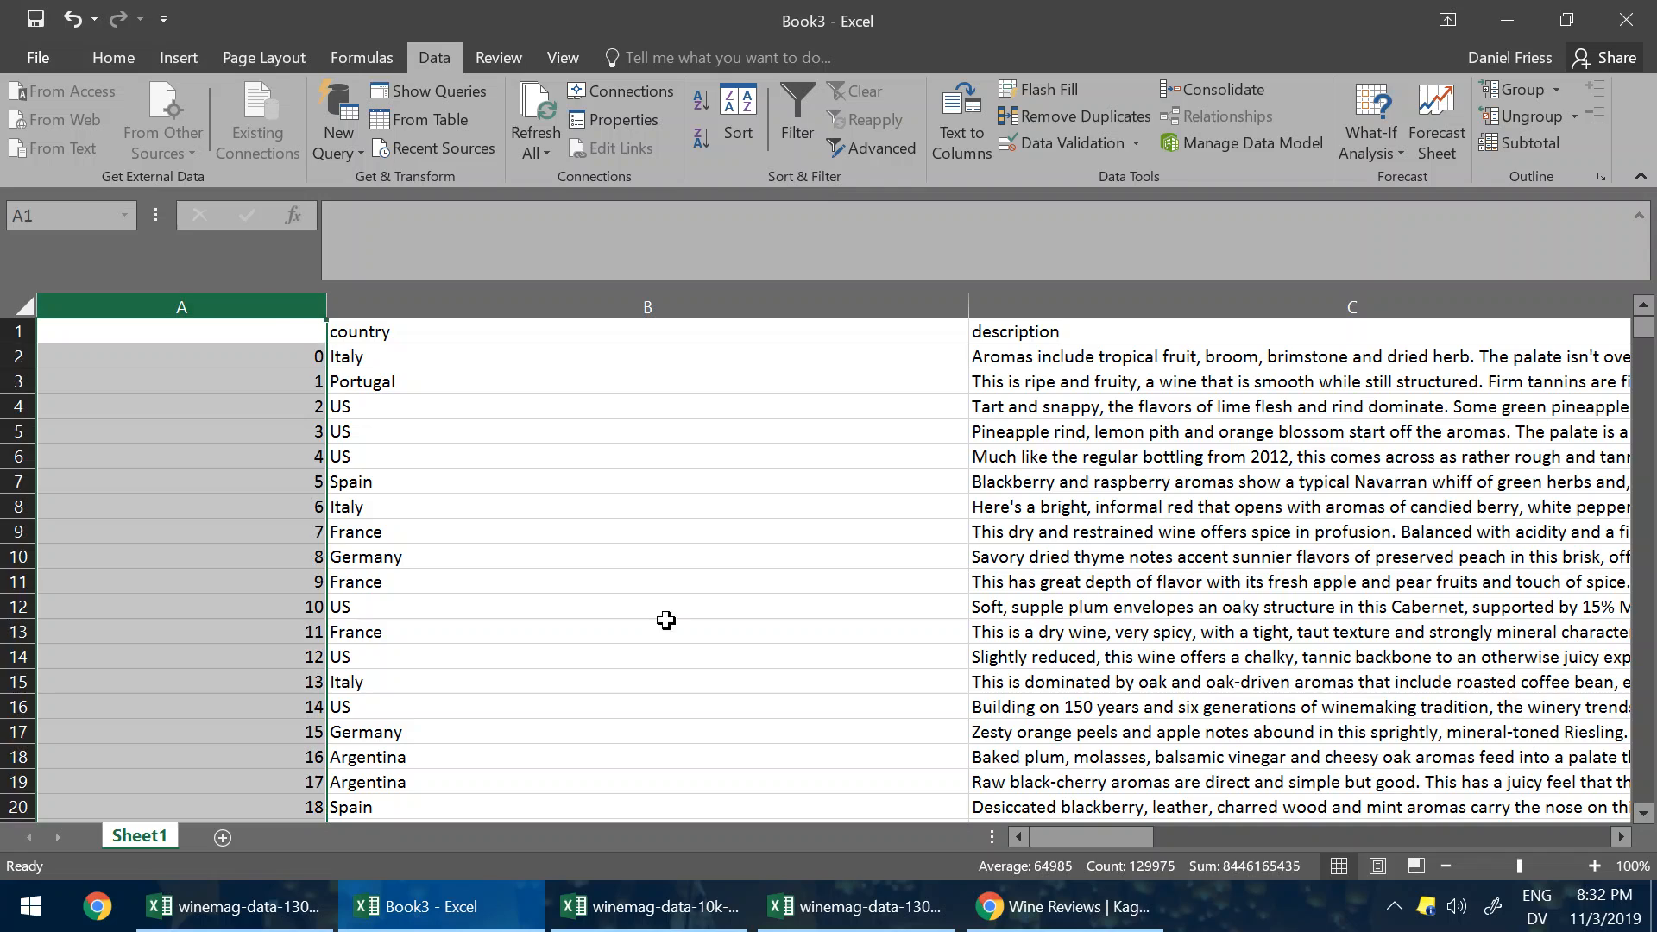
drag(1119, 825, 1577, 813)
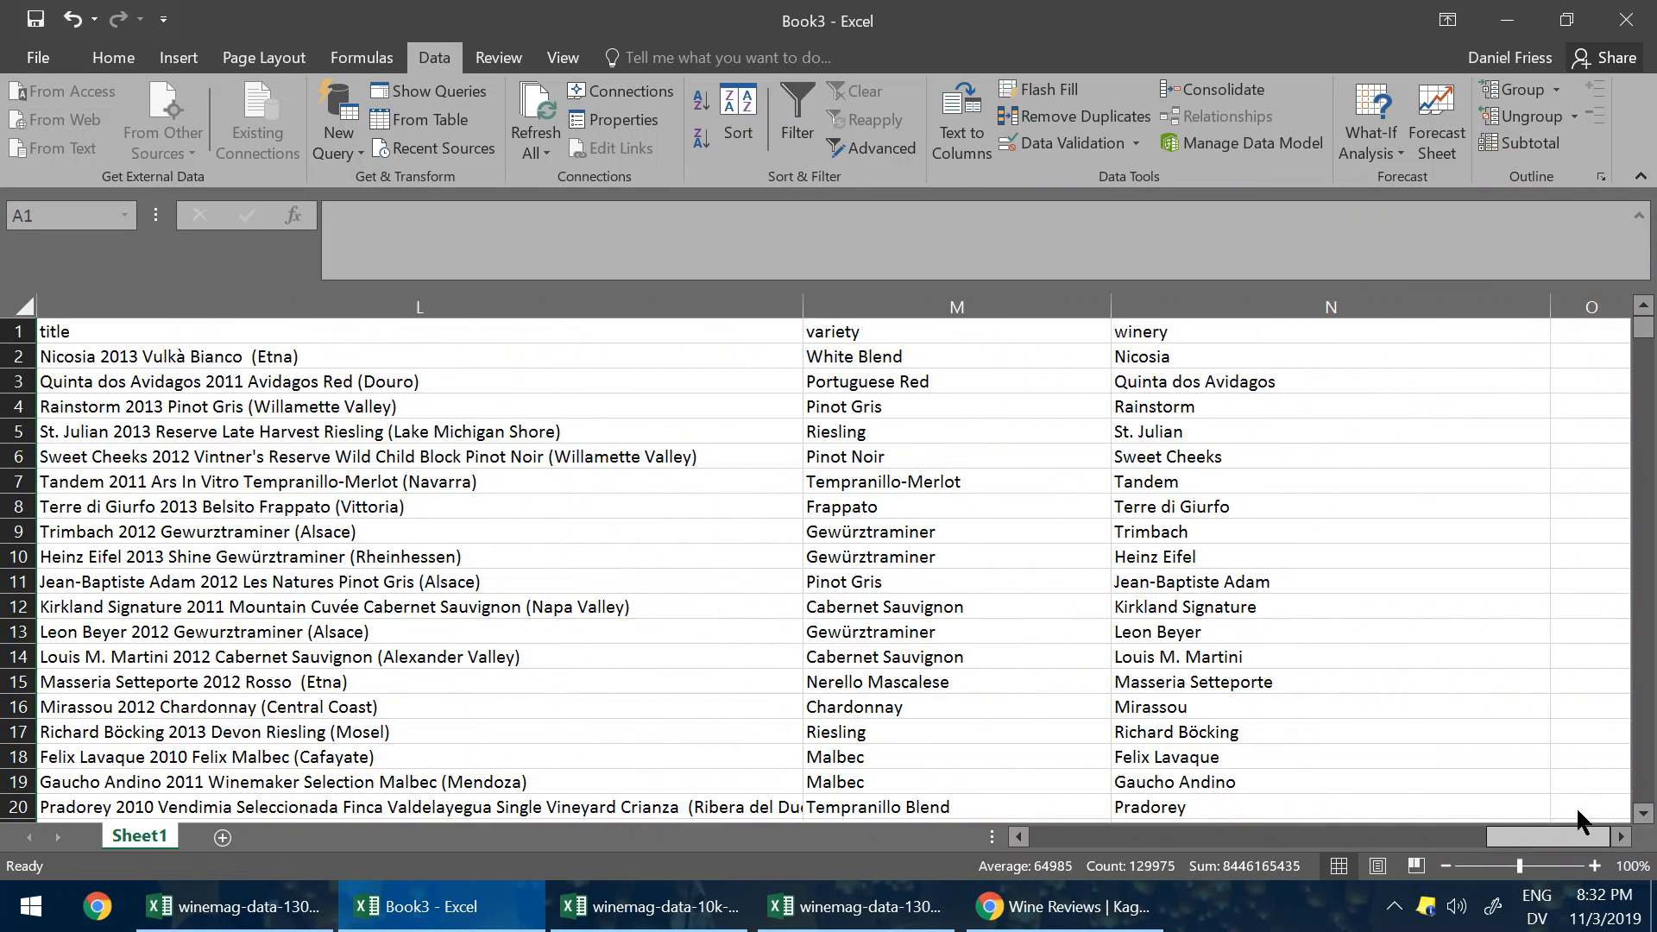
shift+click(1424, 304)
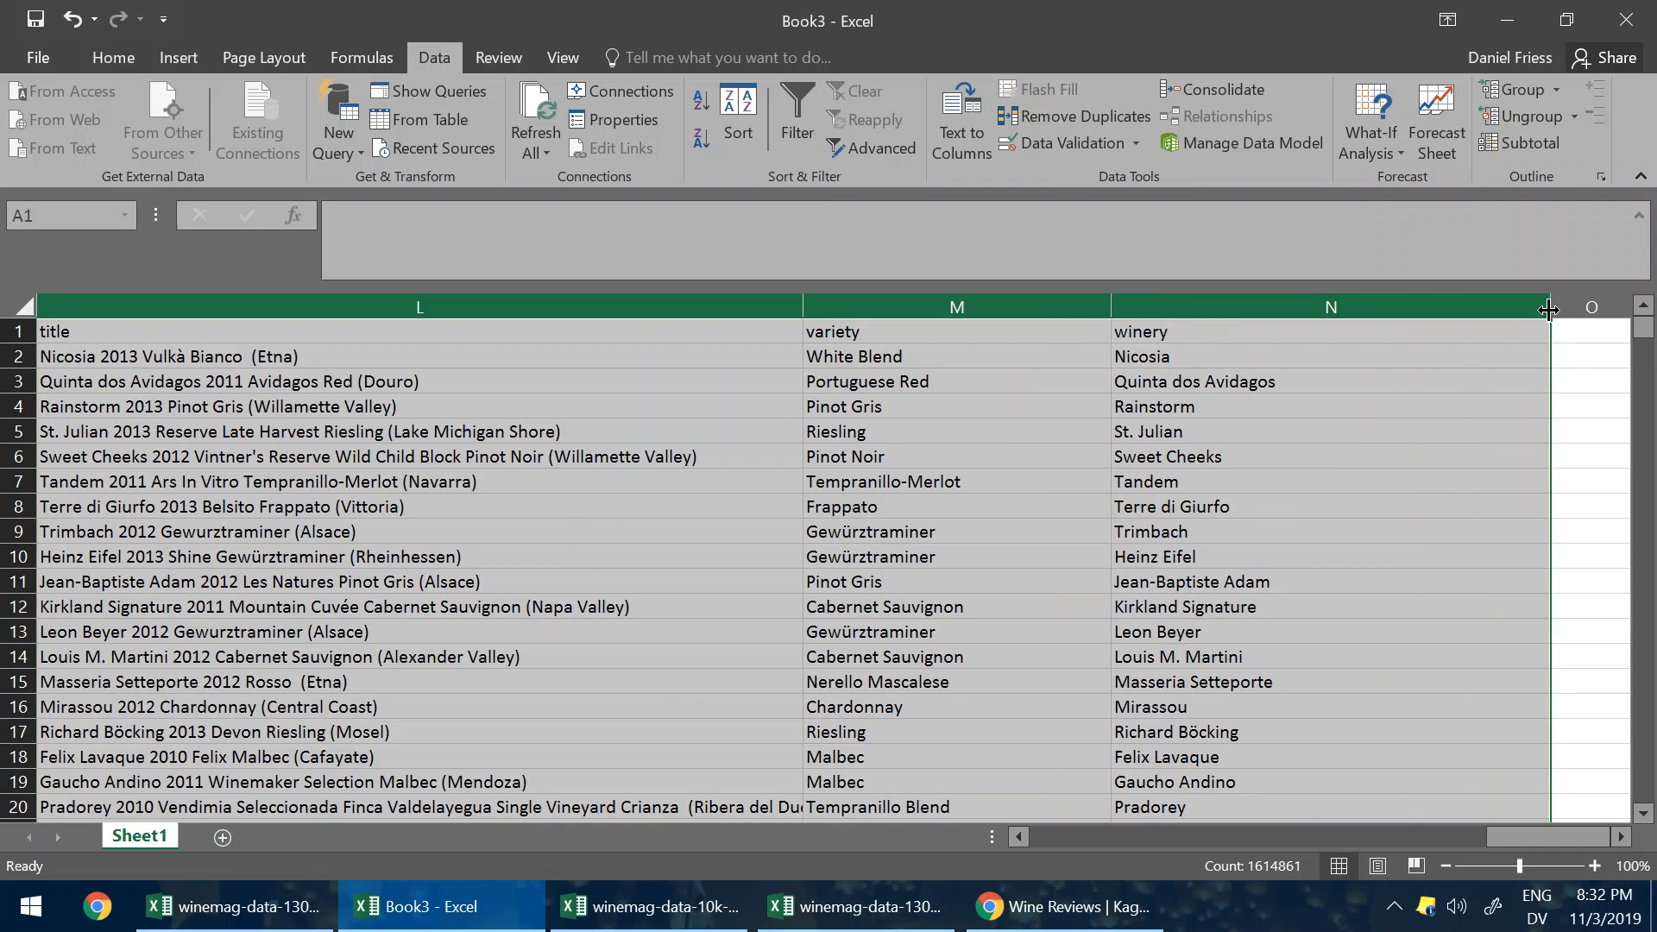
drag(1549, 310, 1226, 305)
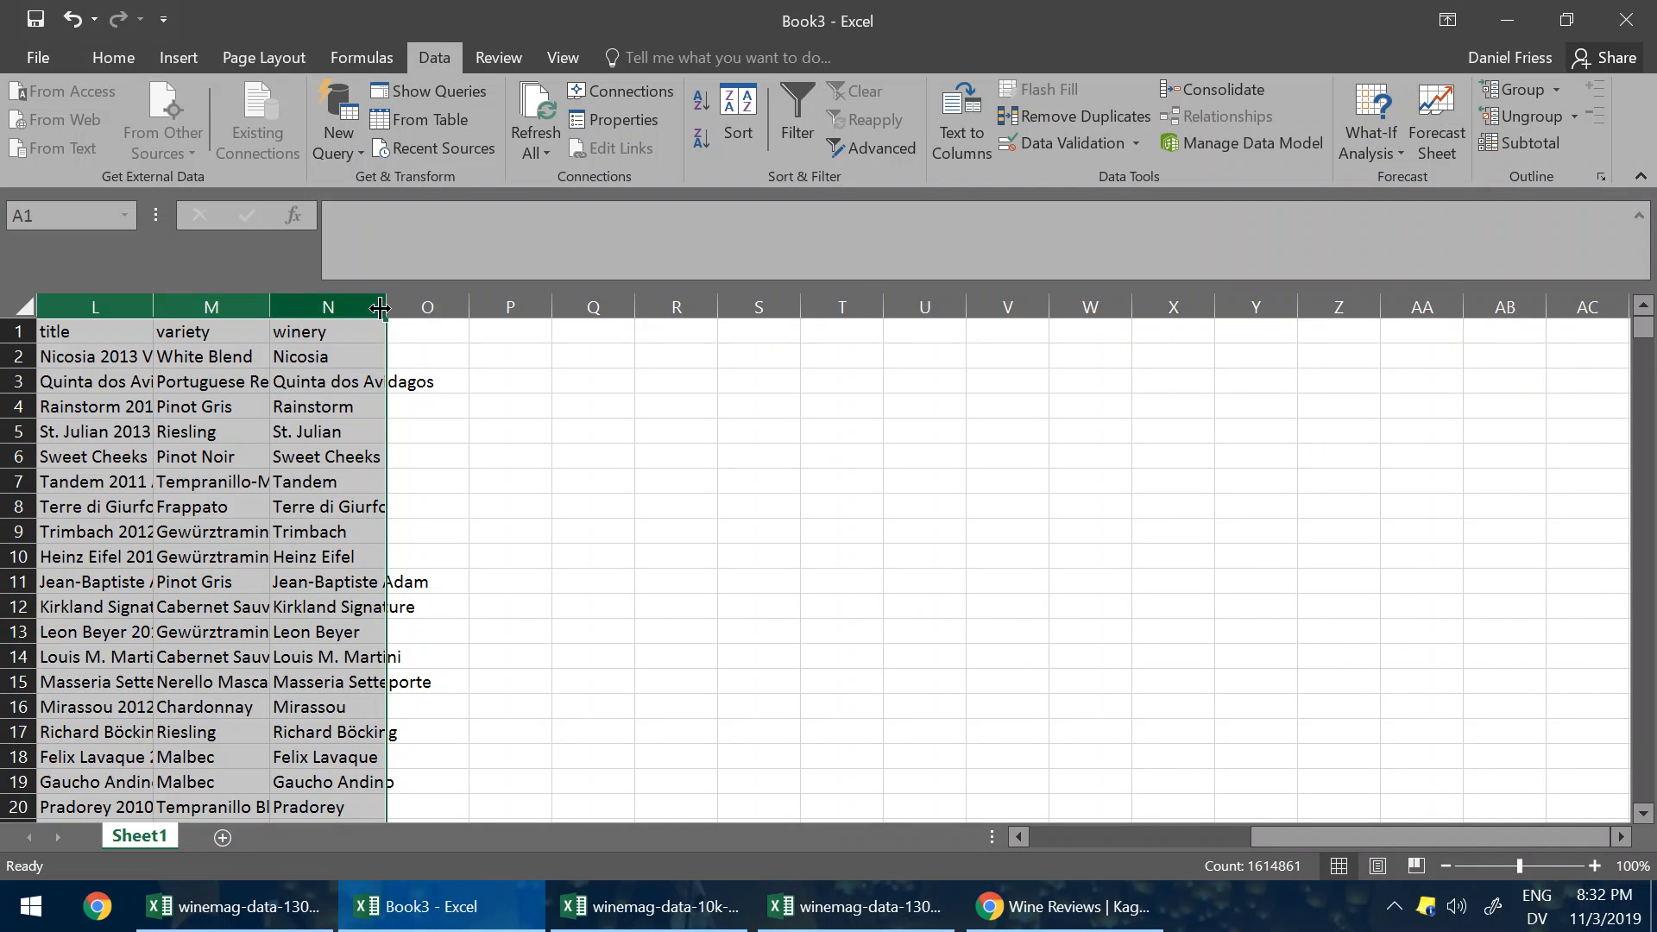
drag(381, 308, 365, 308)
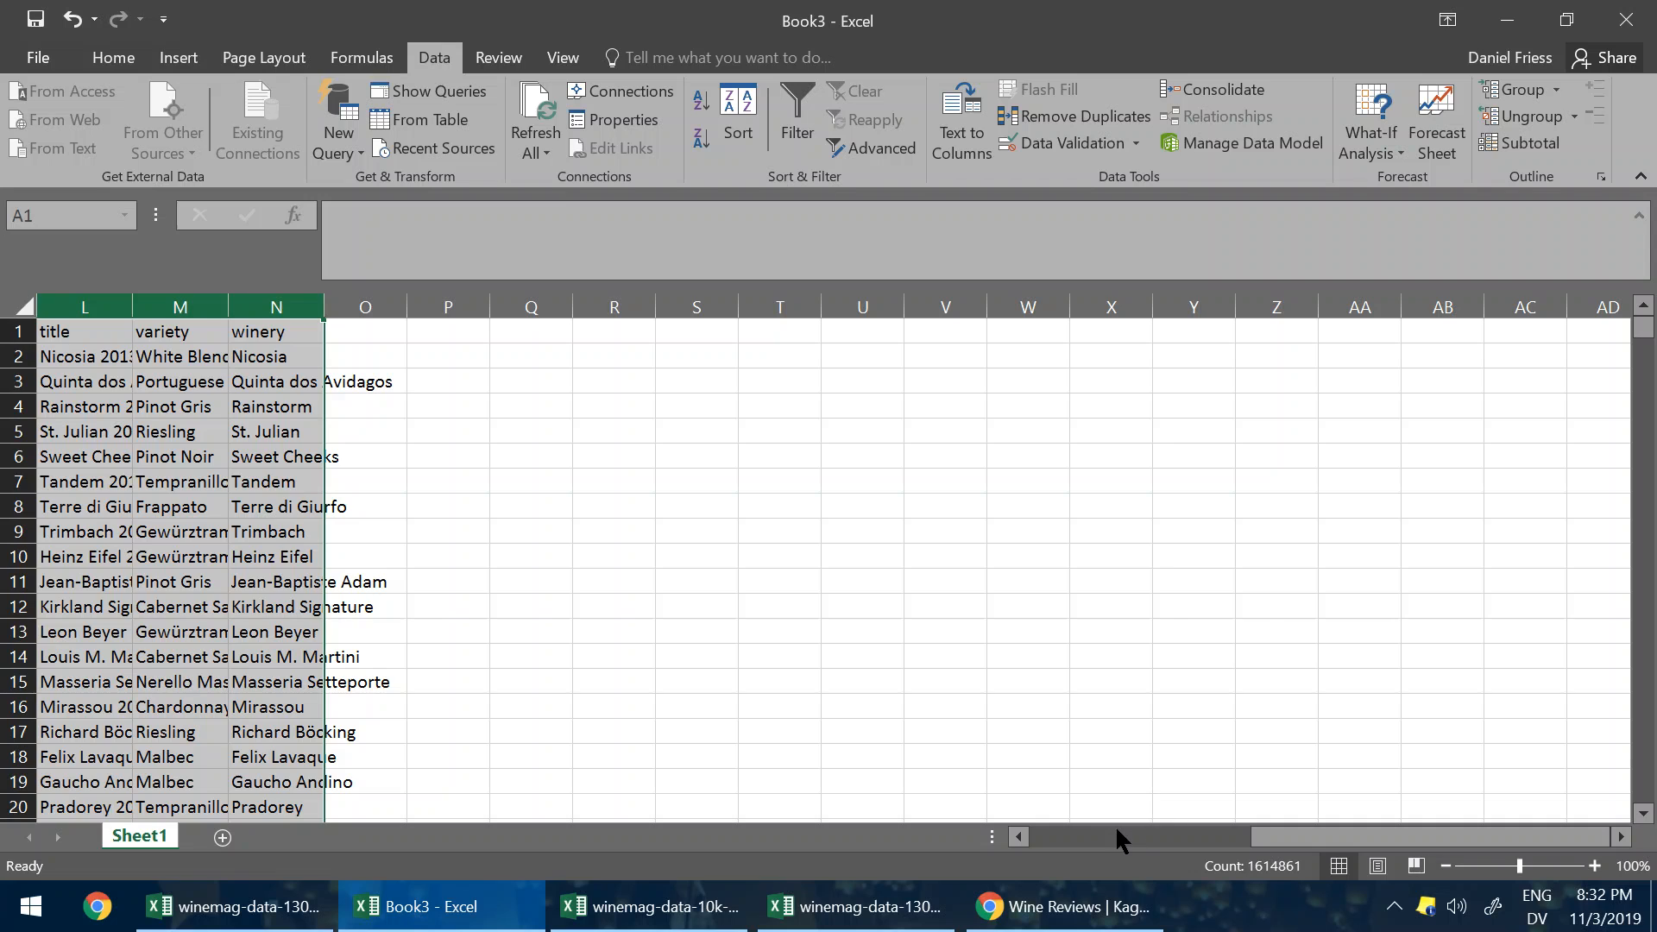
click(1116, 830)
click(692, 452)
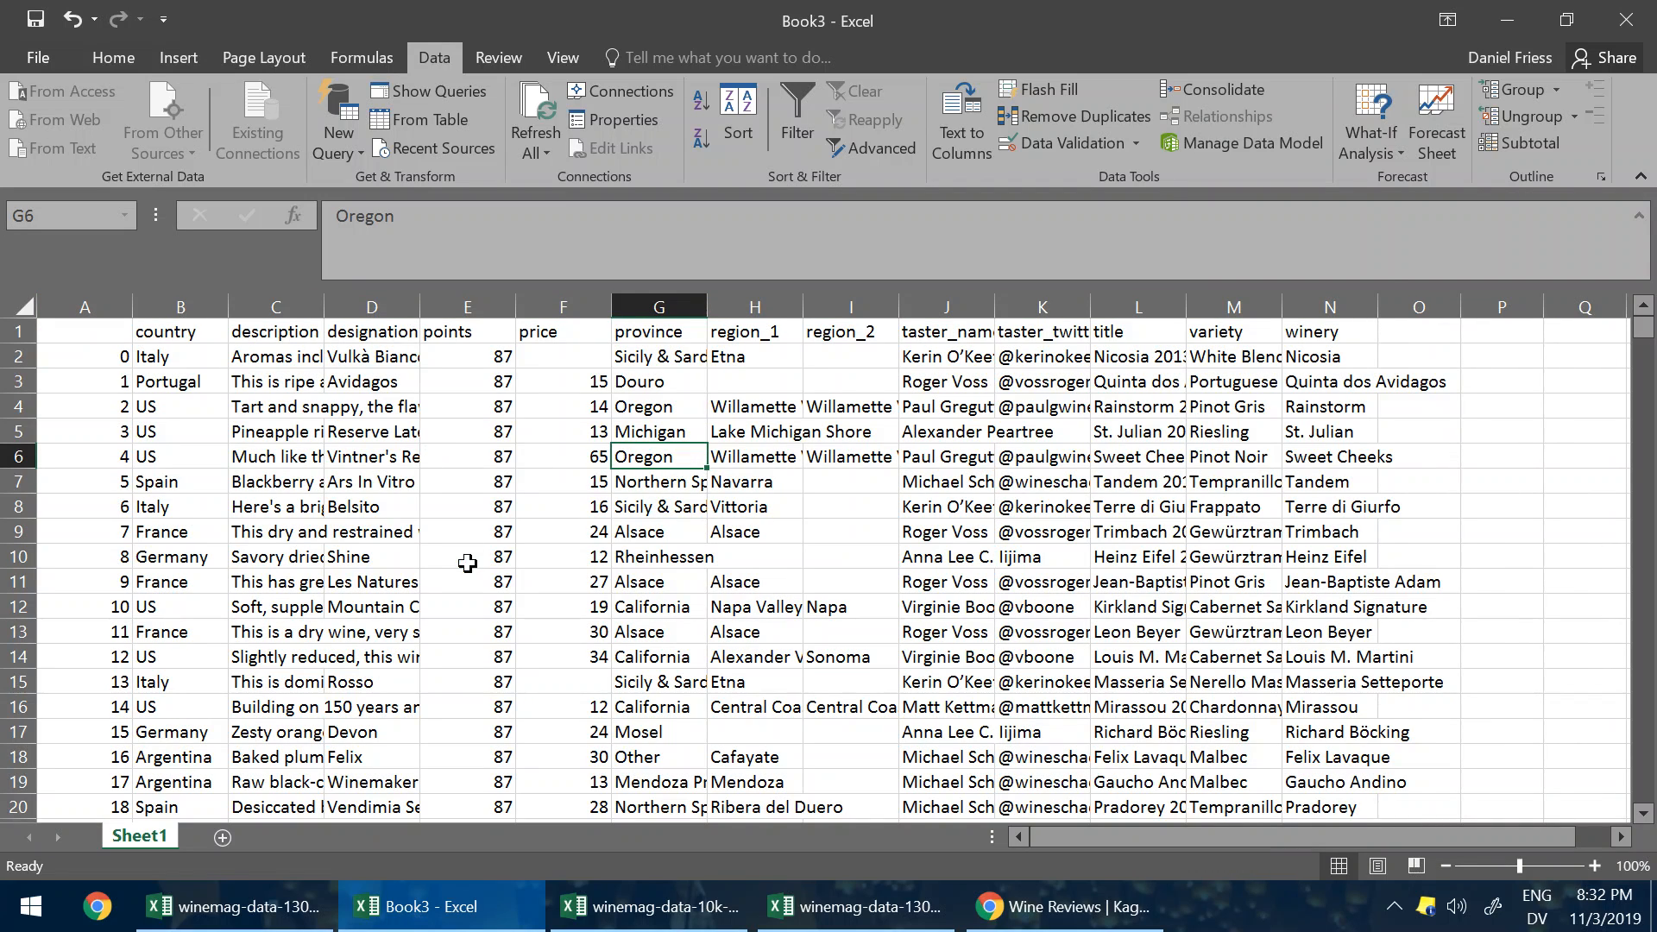
Step: Examine the special characters in the designation, taster_name and title cells, and check the winery and variety headers
click(346, 353)
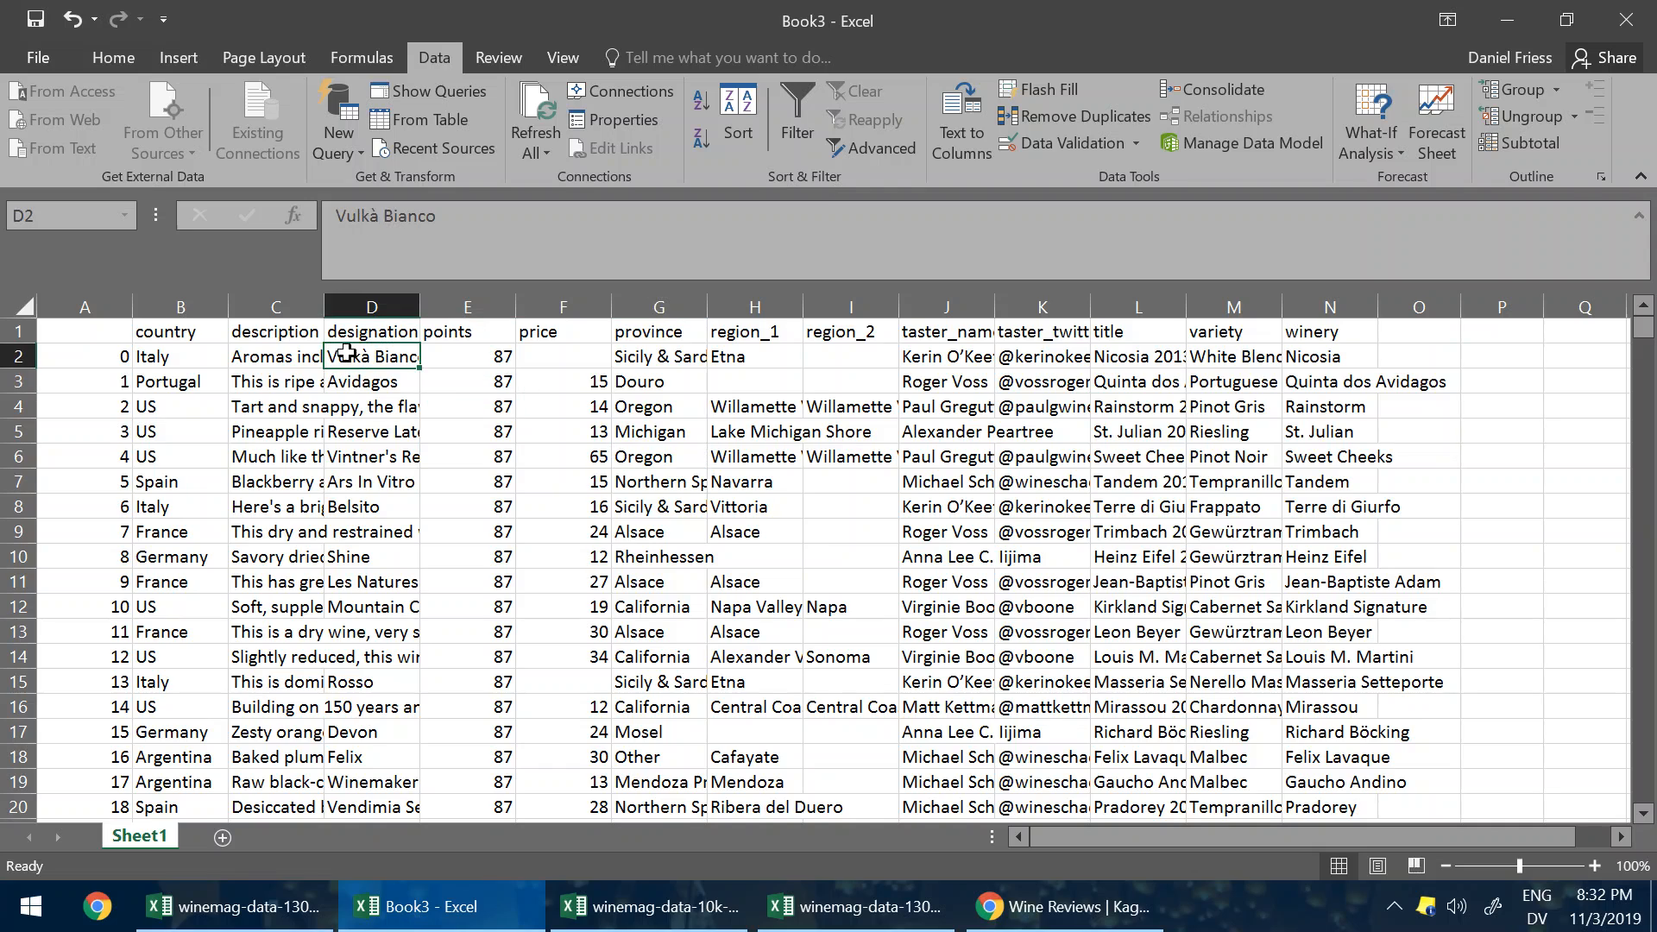
click(959, 357)
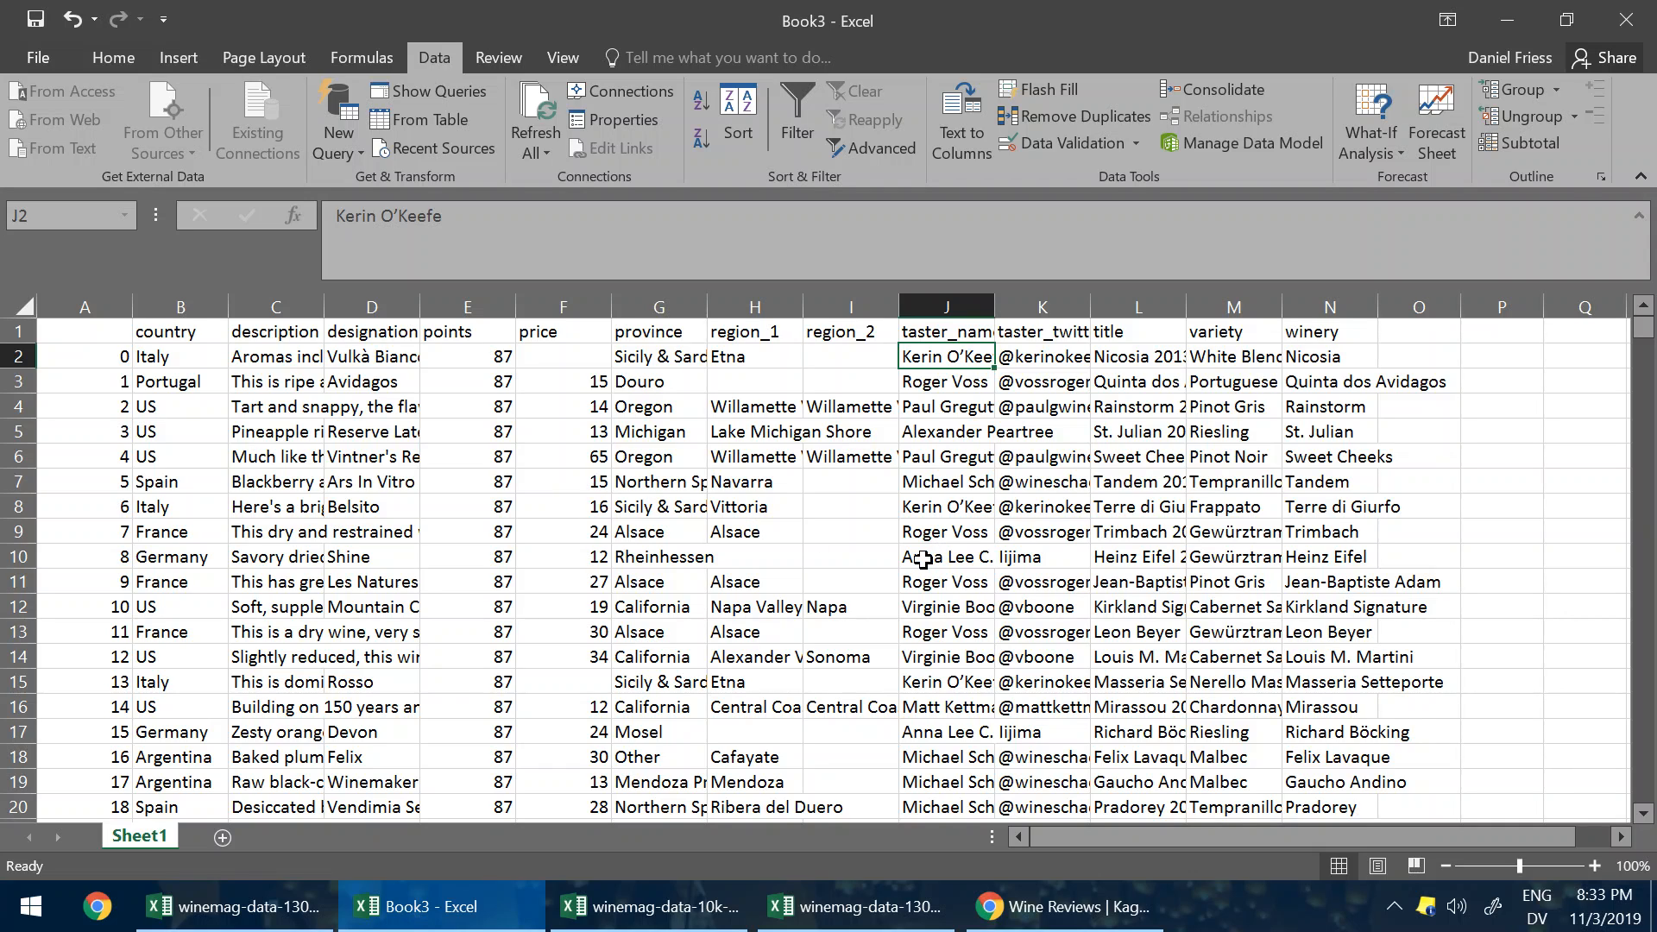
click(1344, 332)
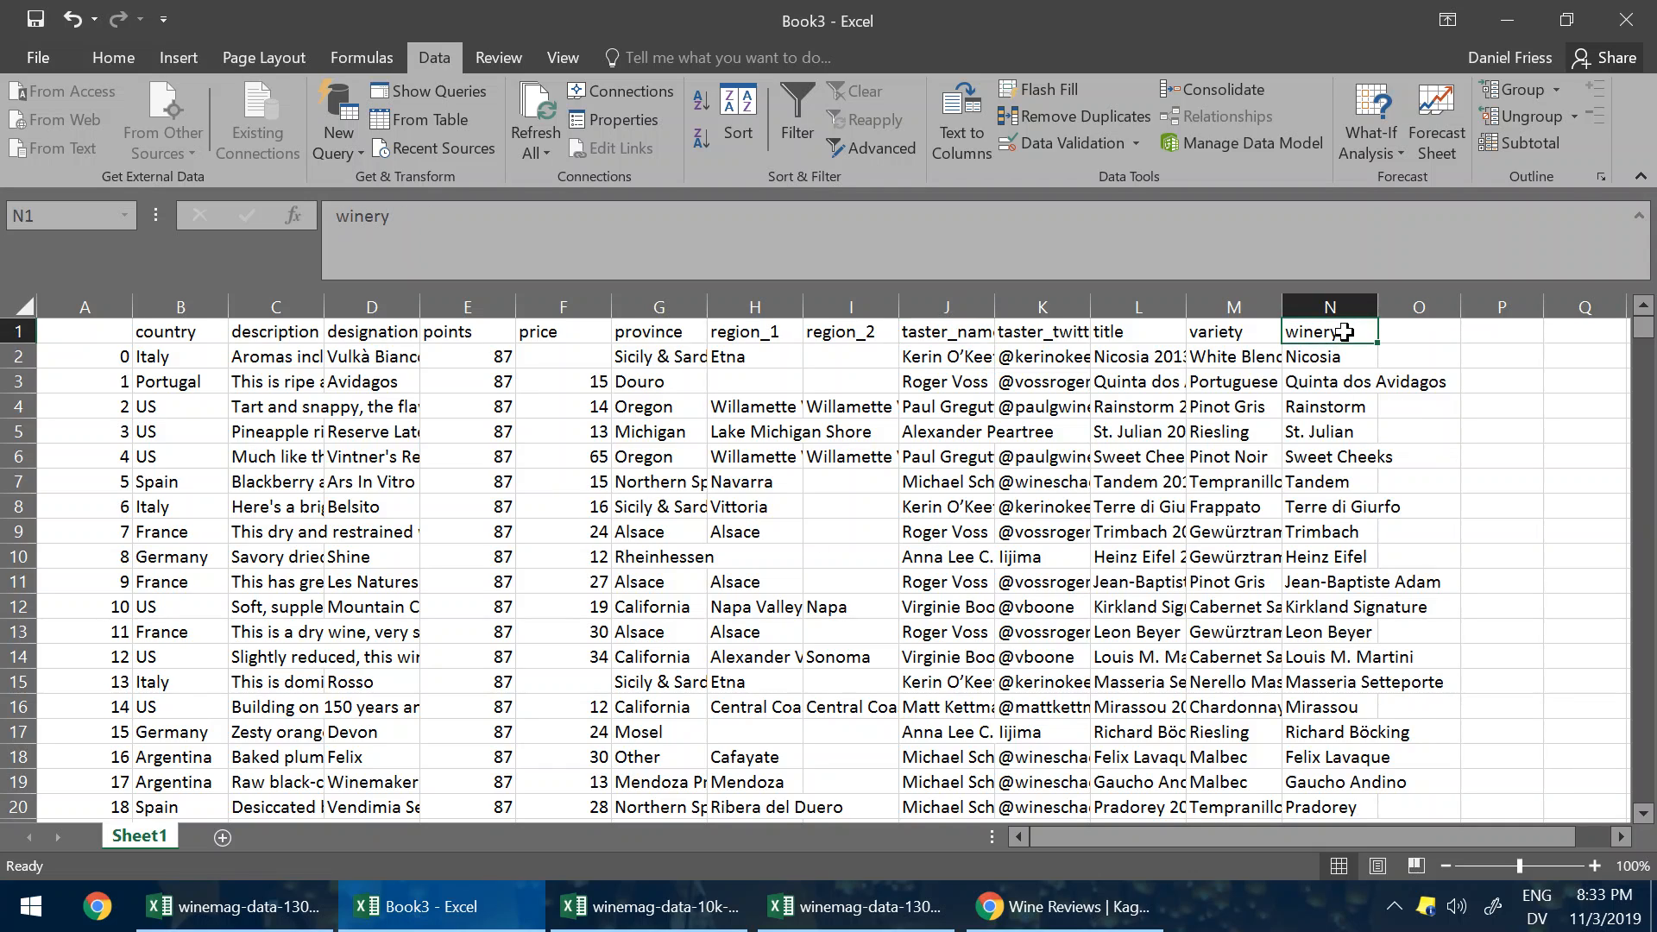
click(1230, 335)
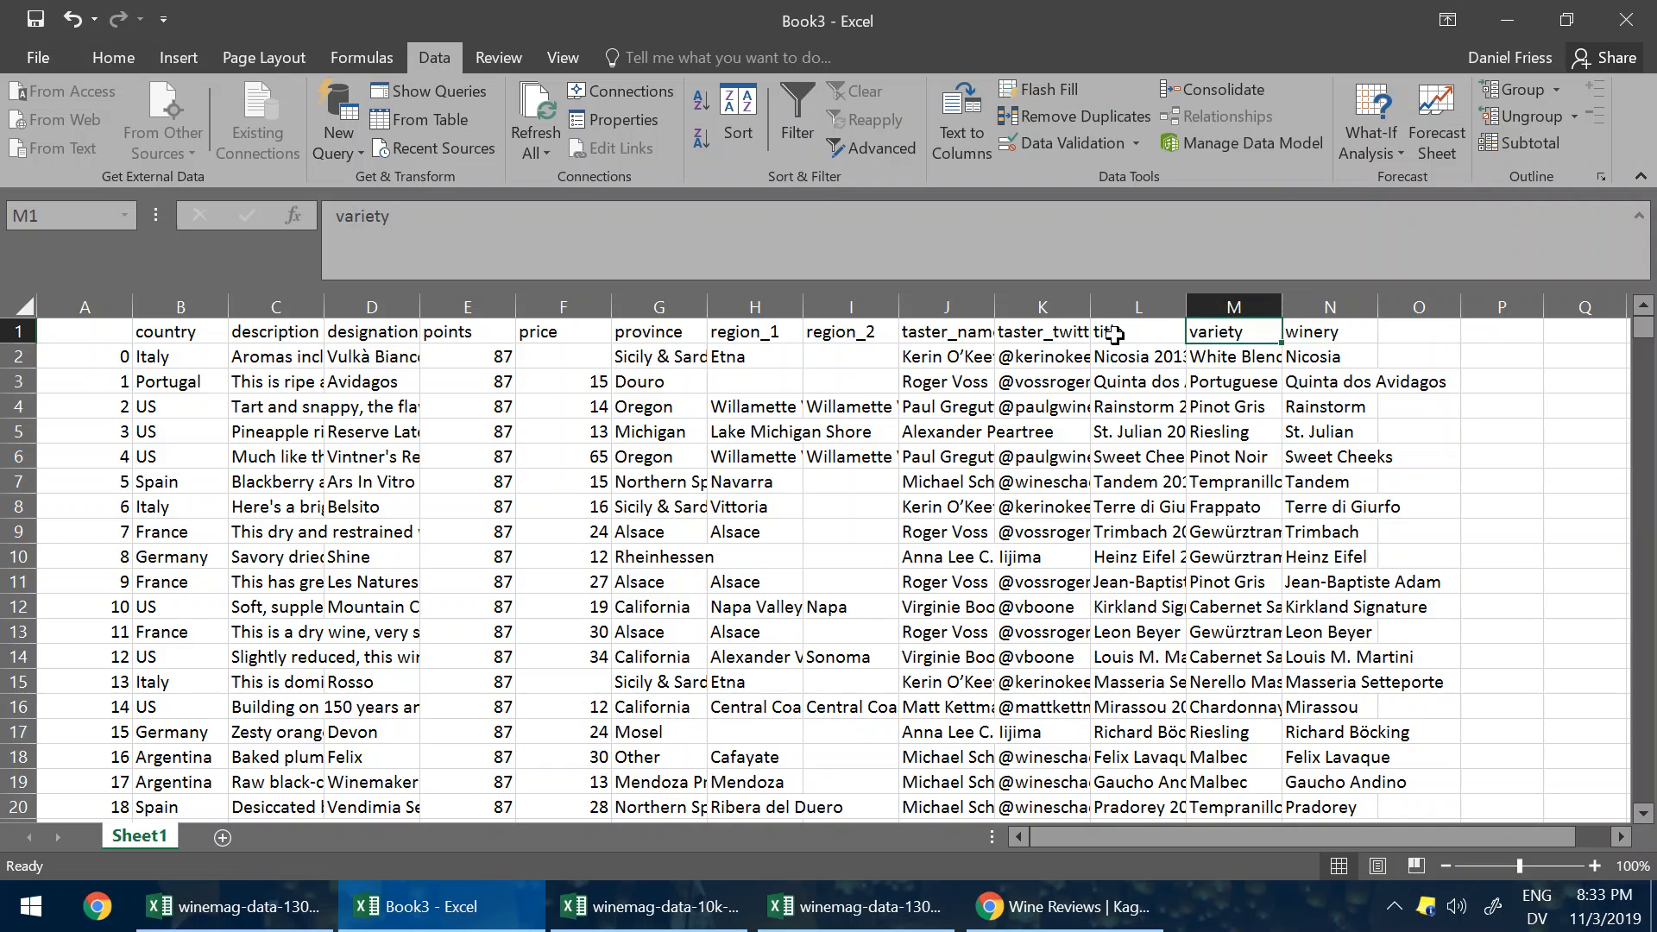
click(1114, 335)
click(1132, 353)
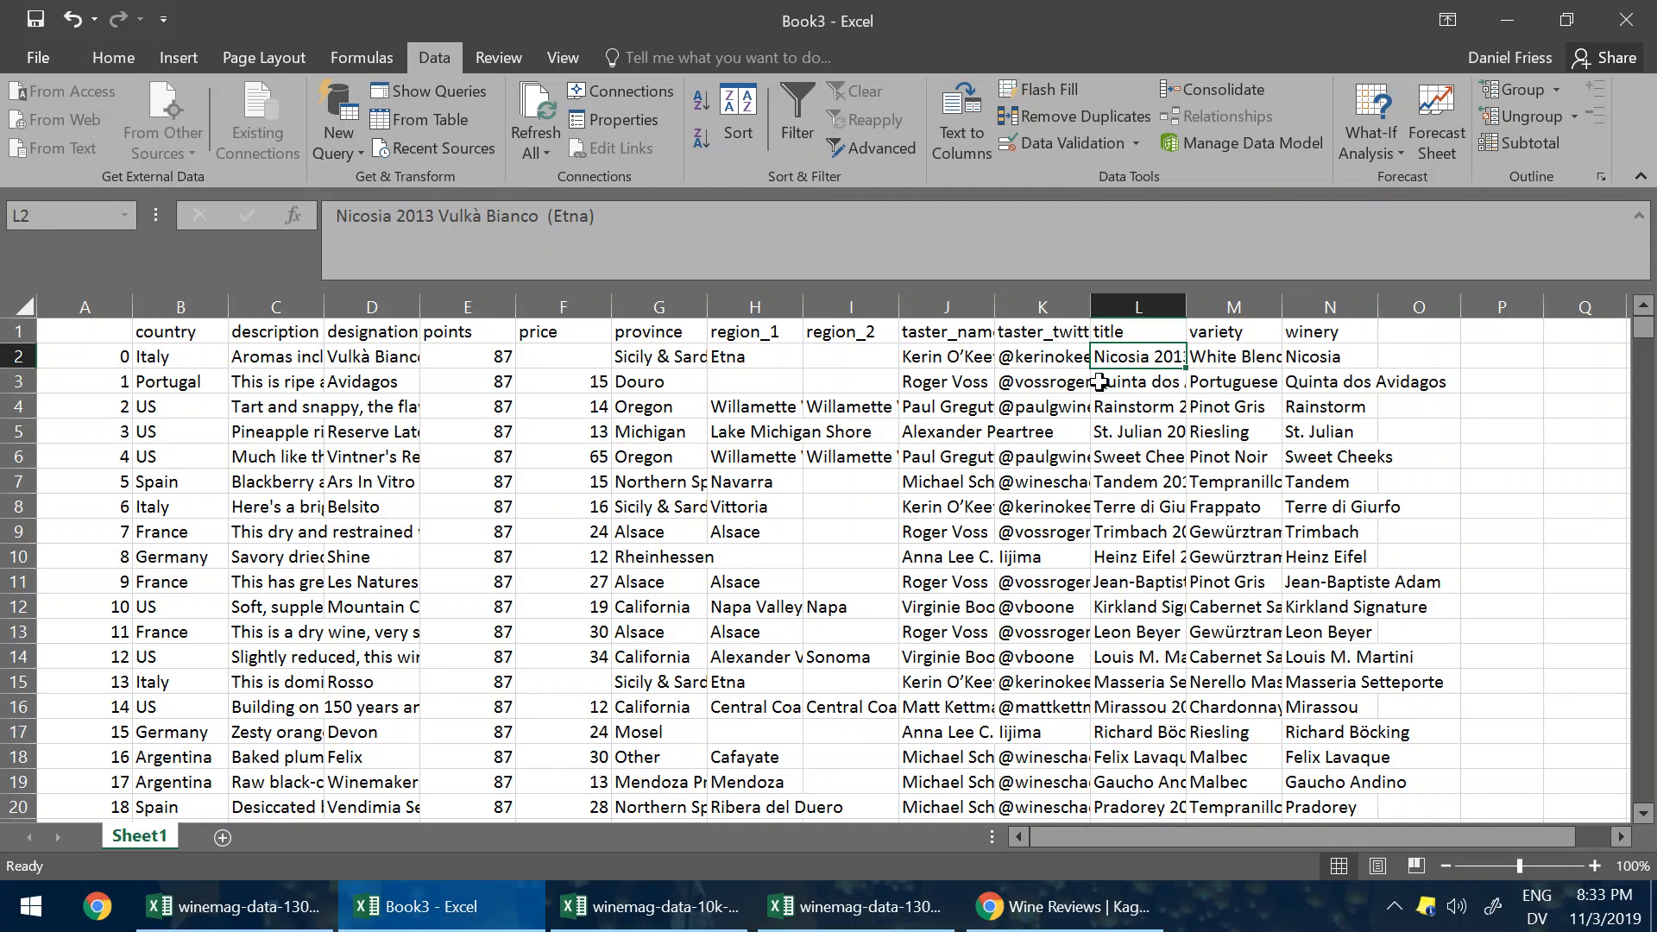
click(1152, 411)
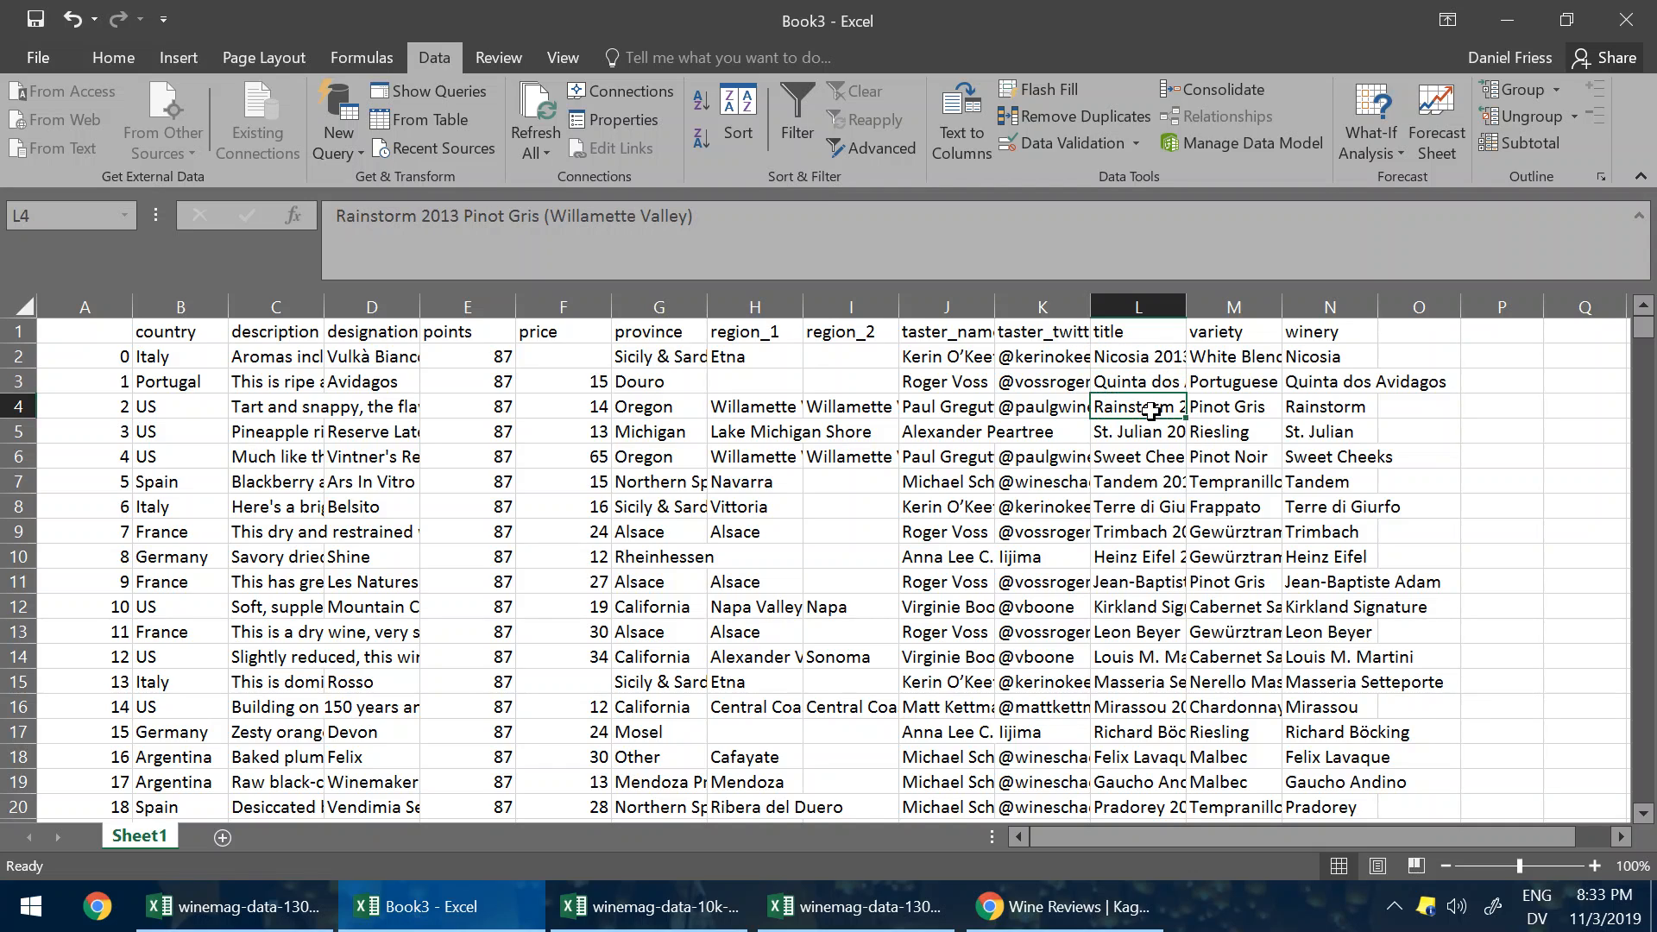
Step: Try to delete the unnamed index, description, designation, region_1, region_2, taster_name and taster_twitter_handle columns together
click(1041, 330)
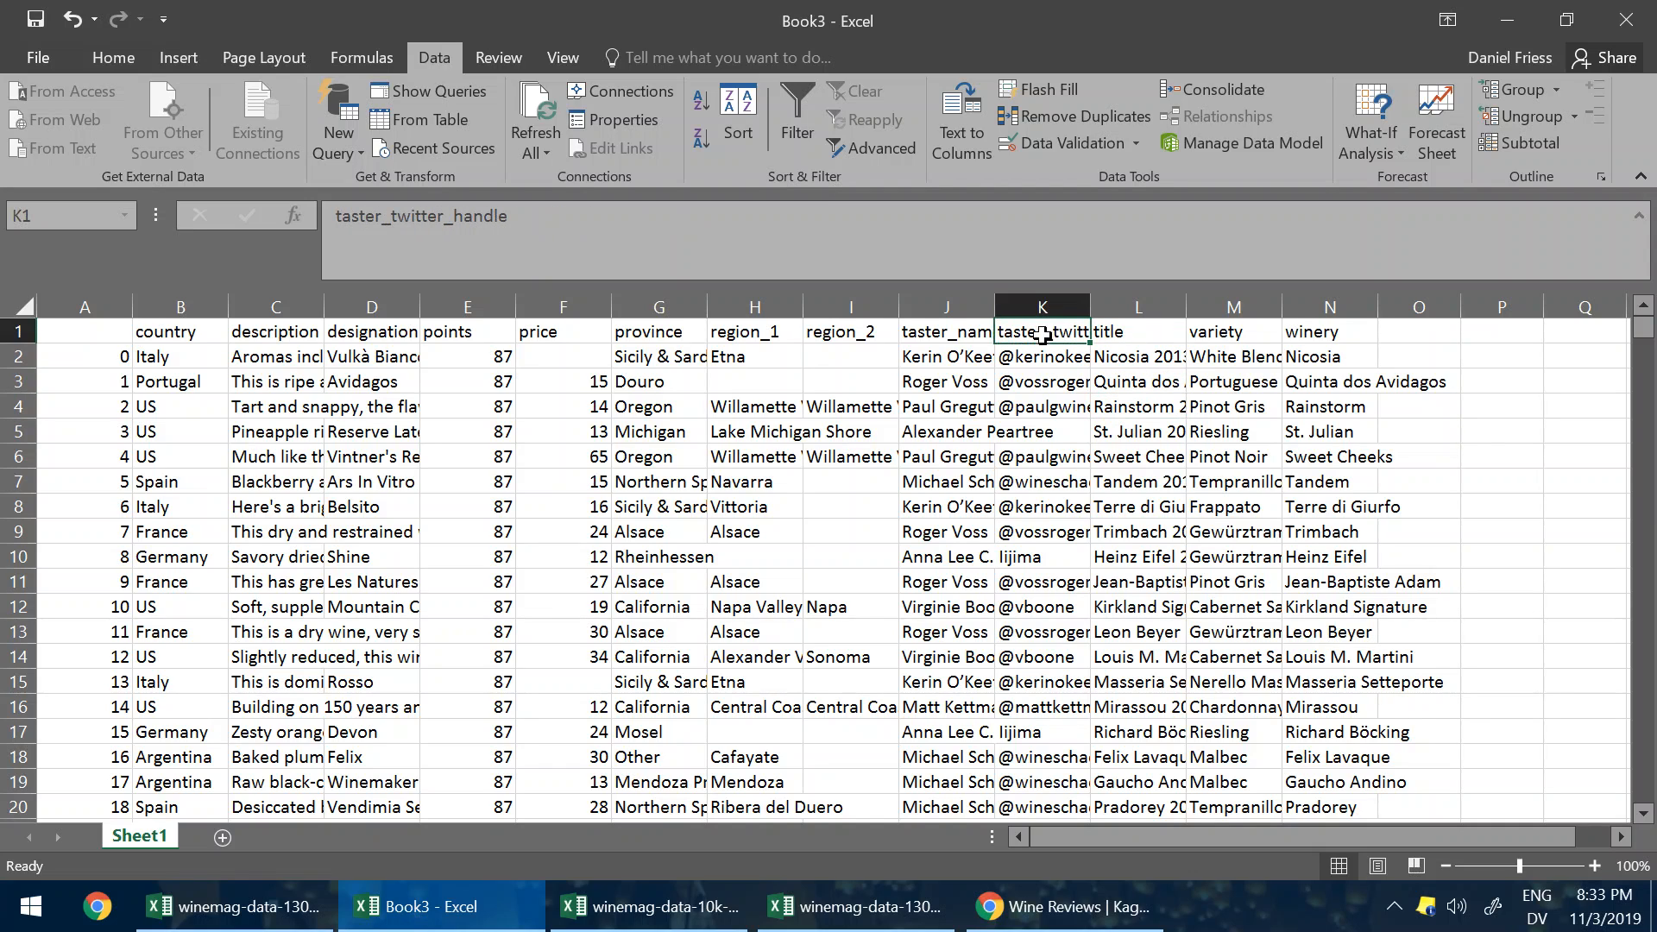
click(1044, 306)
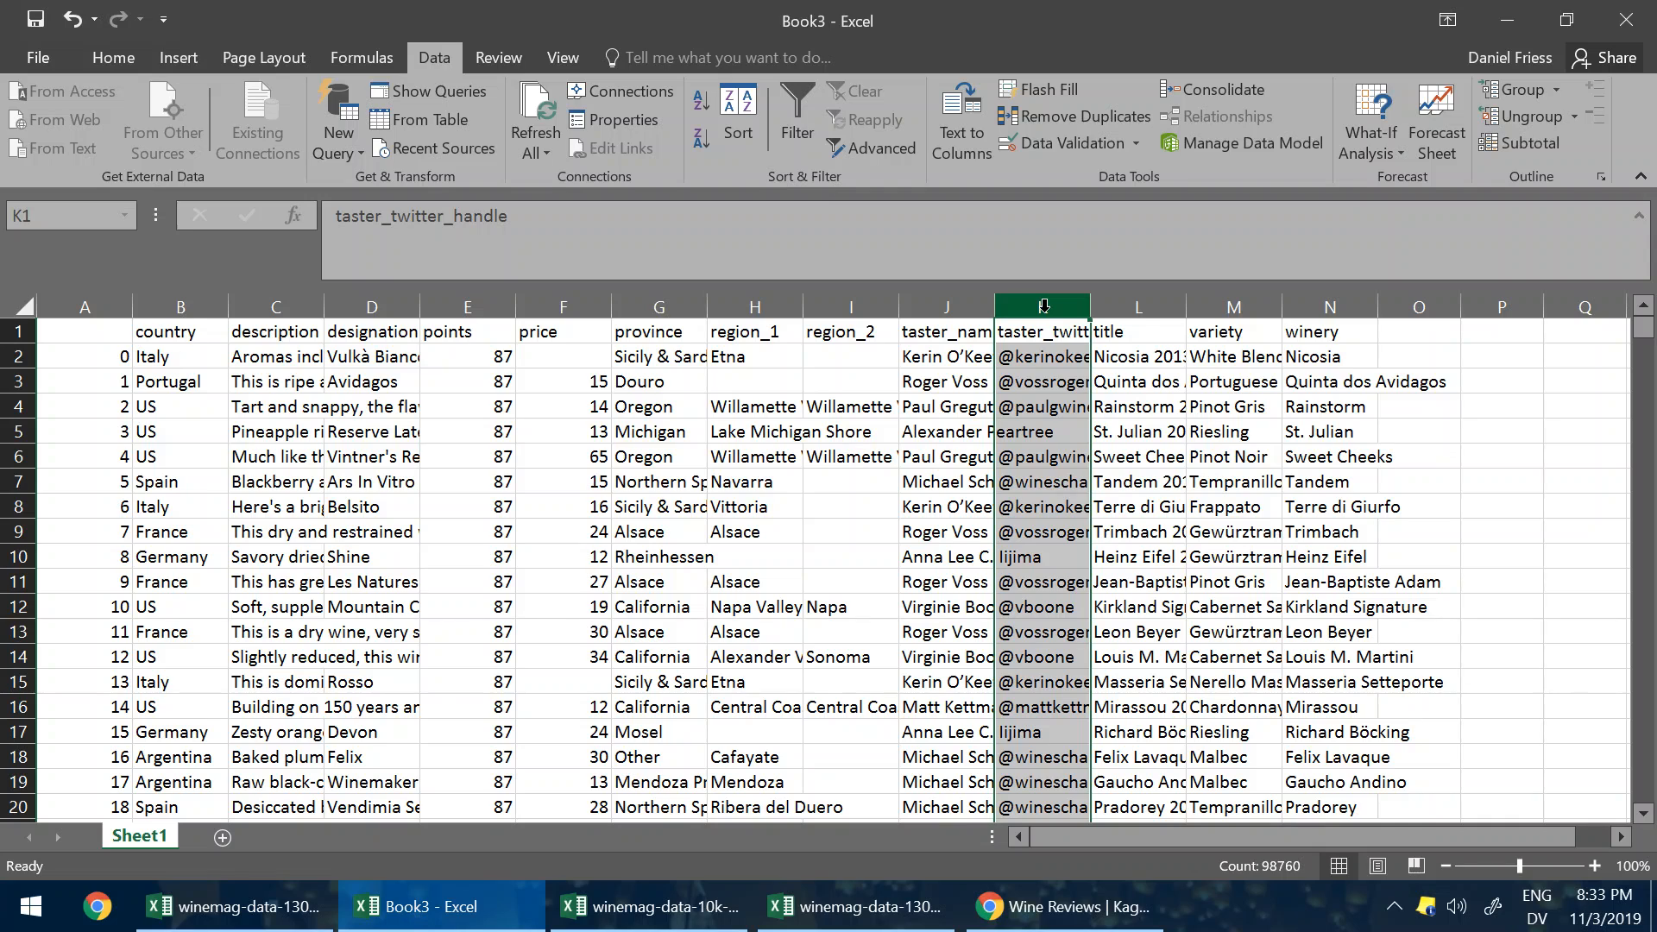
ctrl+click(943, 319)
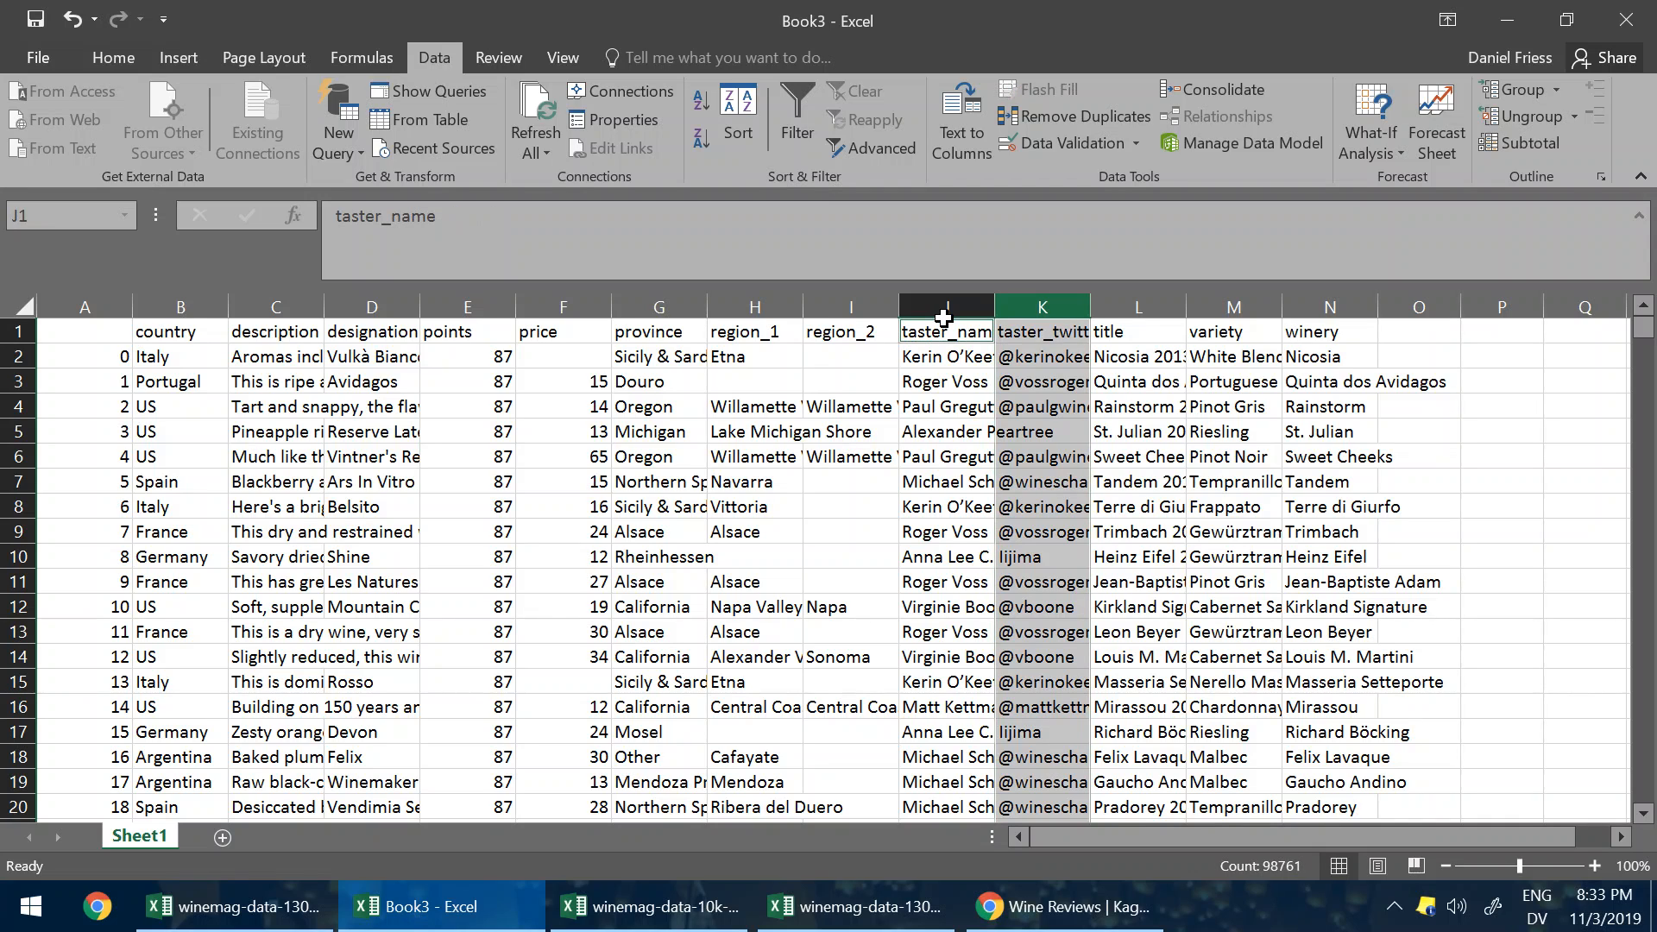
ctrl+click(948, 307)
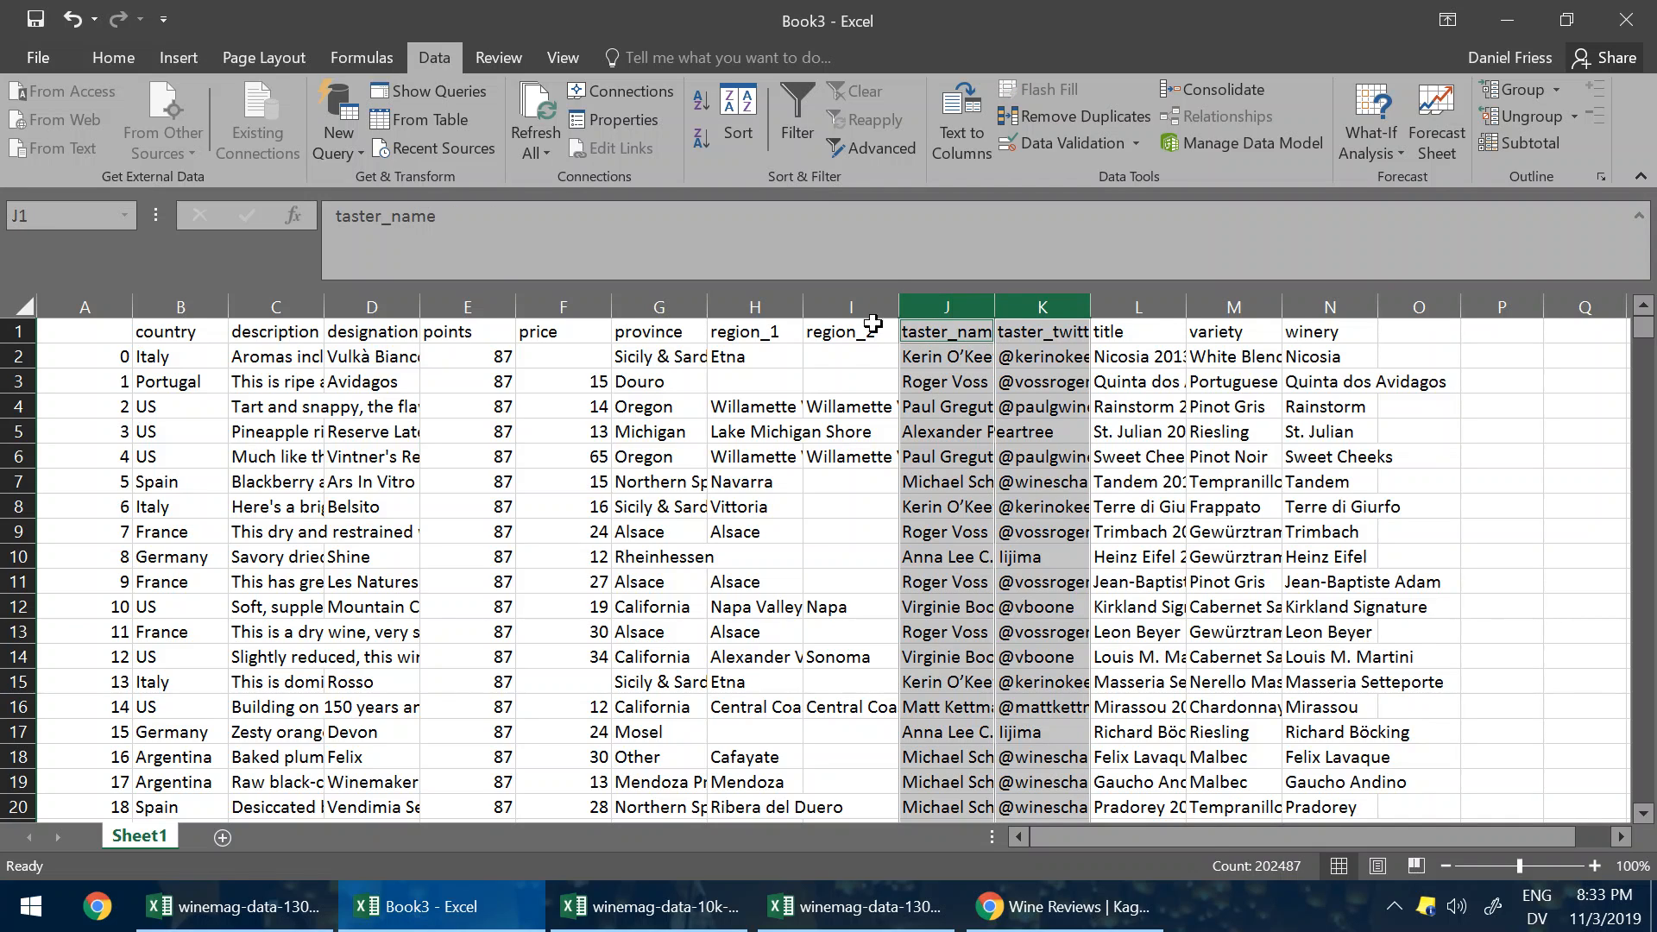
ctrl+click(845, 298)
ctrl+click(851, 307)
ctrl+click(773, 306)
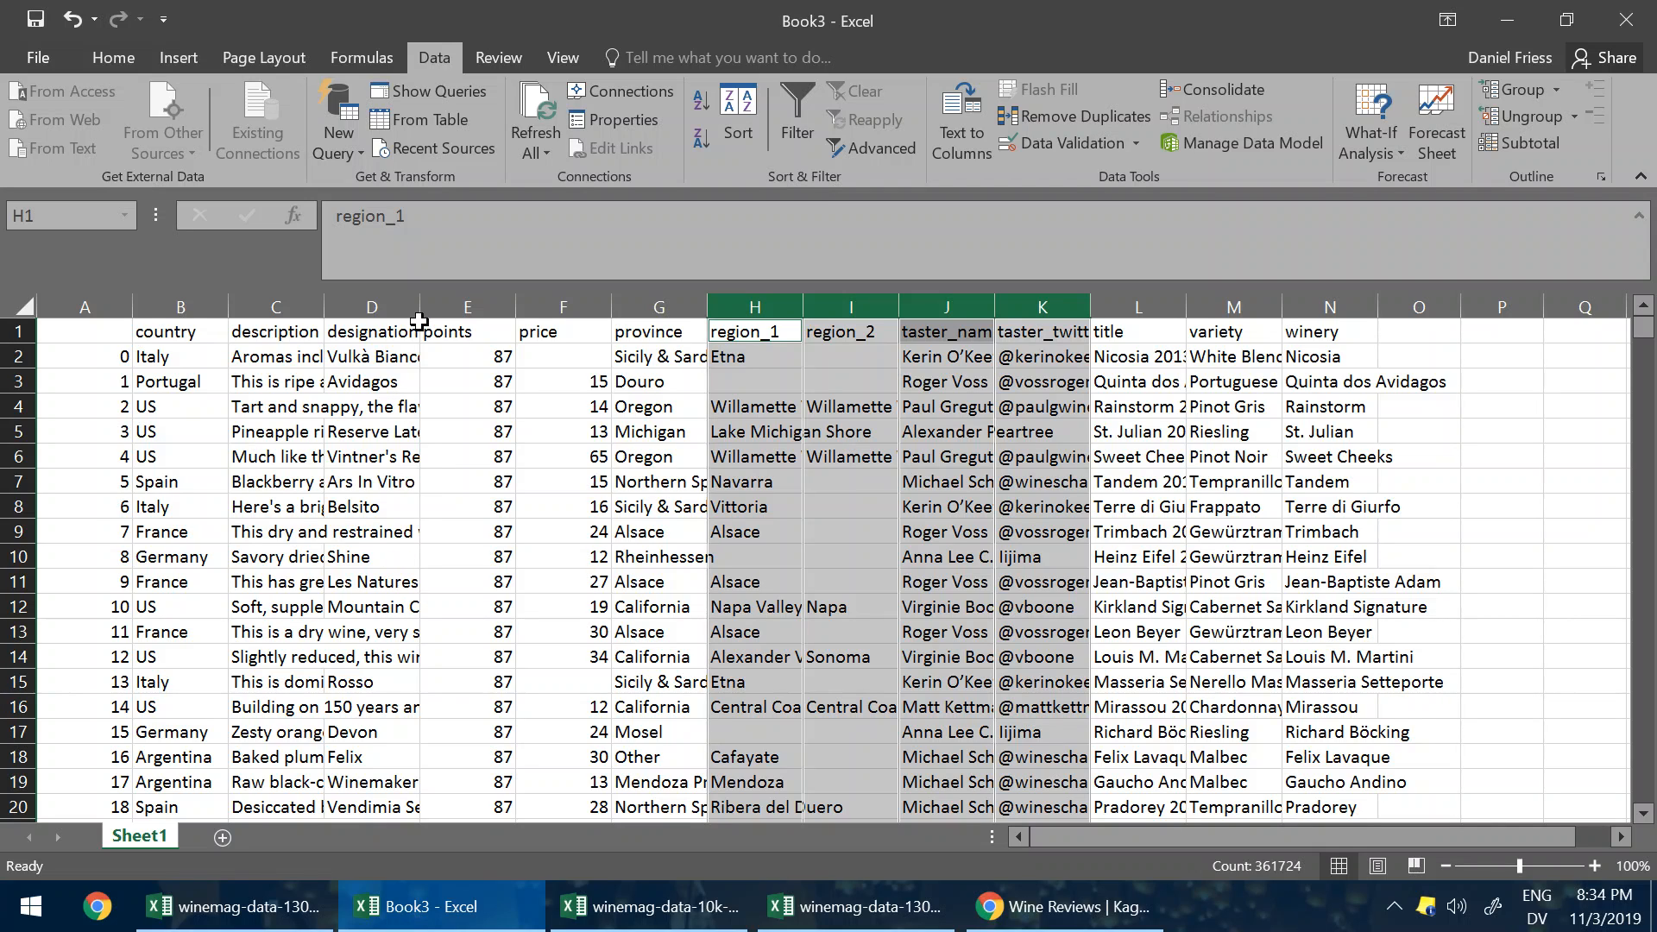
ctrl+click(373, 308)
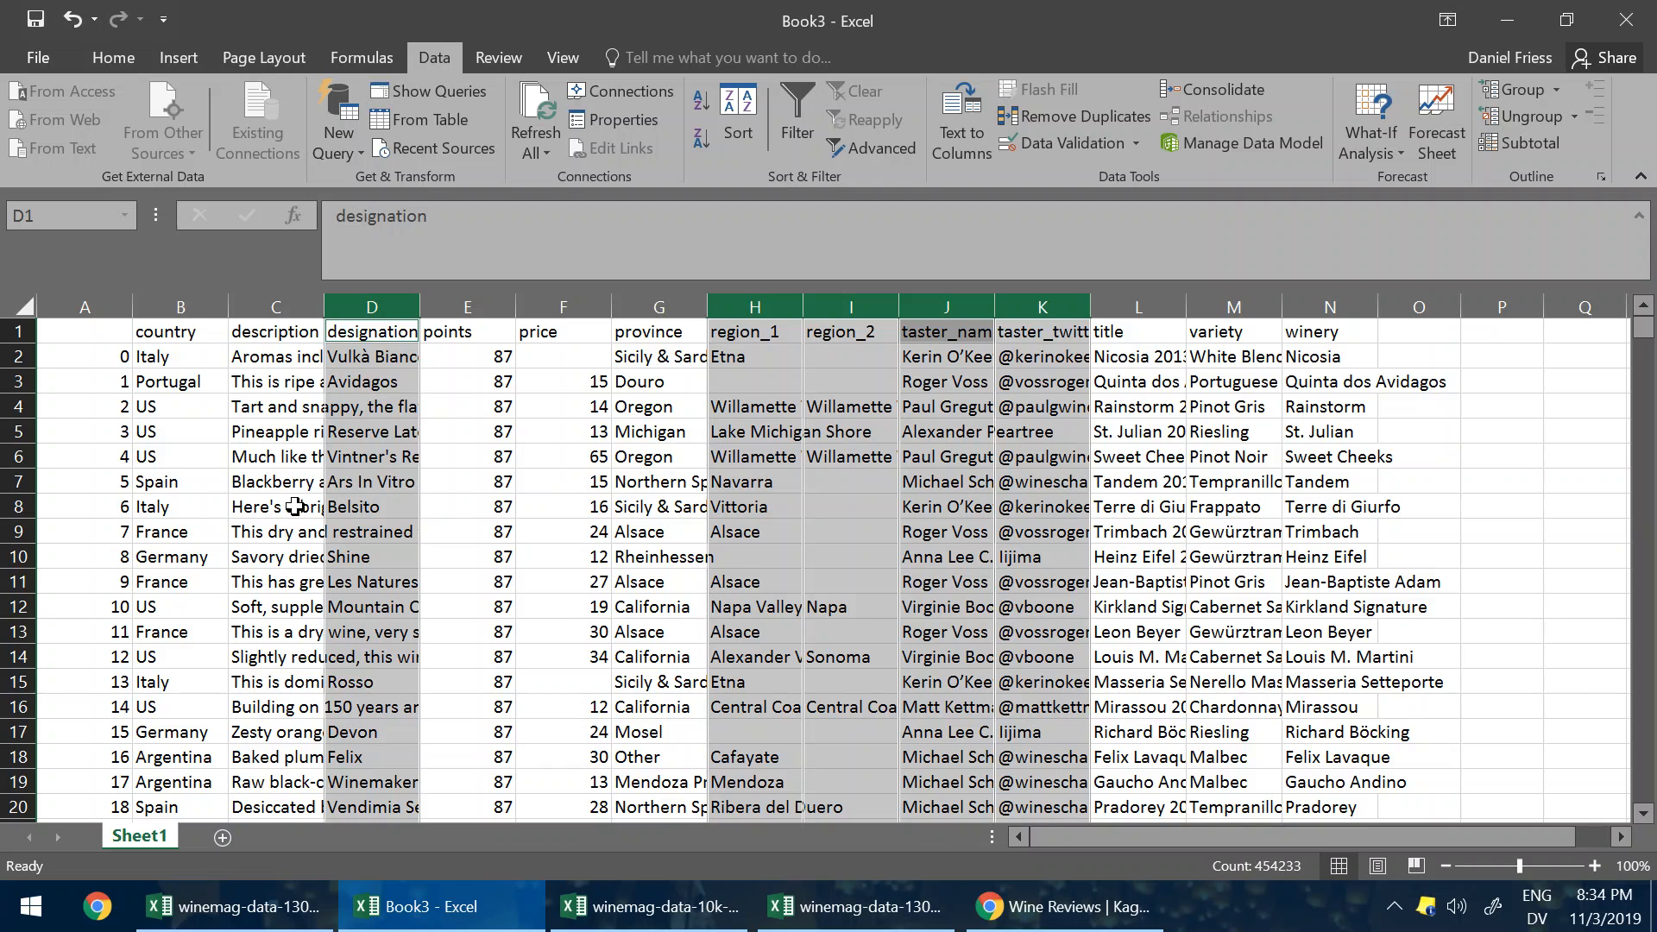
ctrl+click(276, 307)
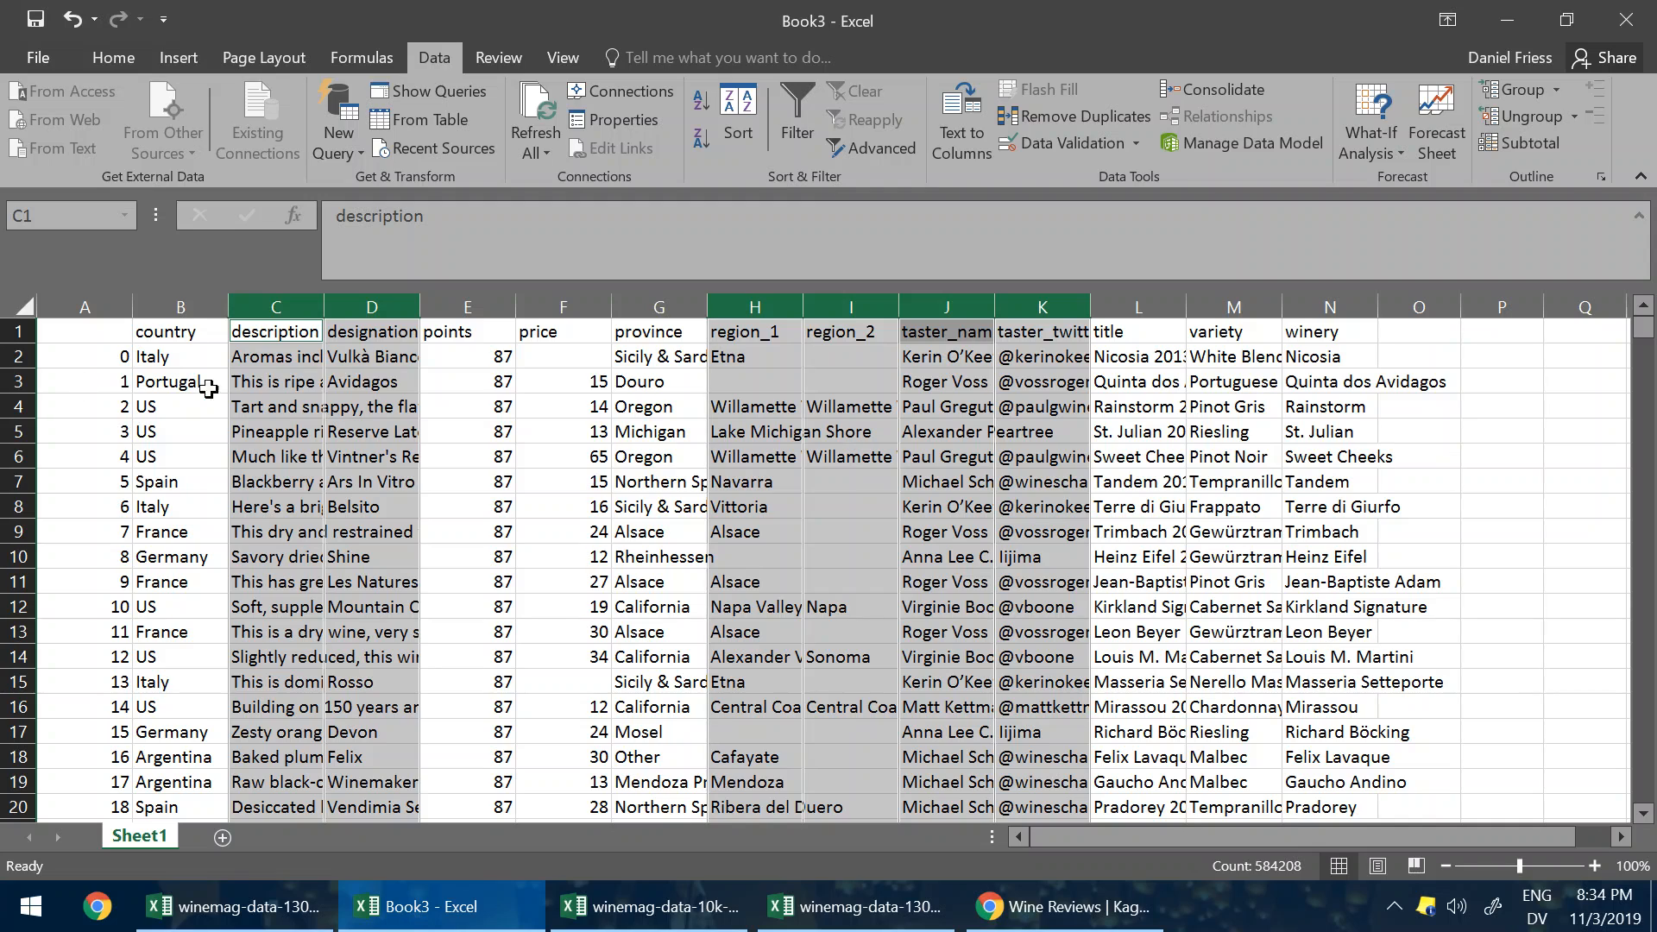
ctrl+click(92, 307)
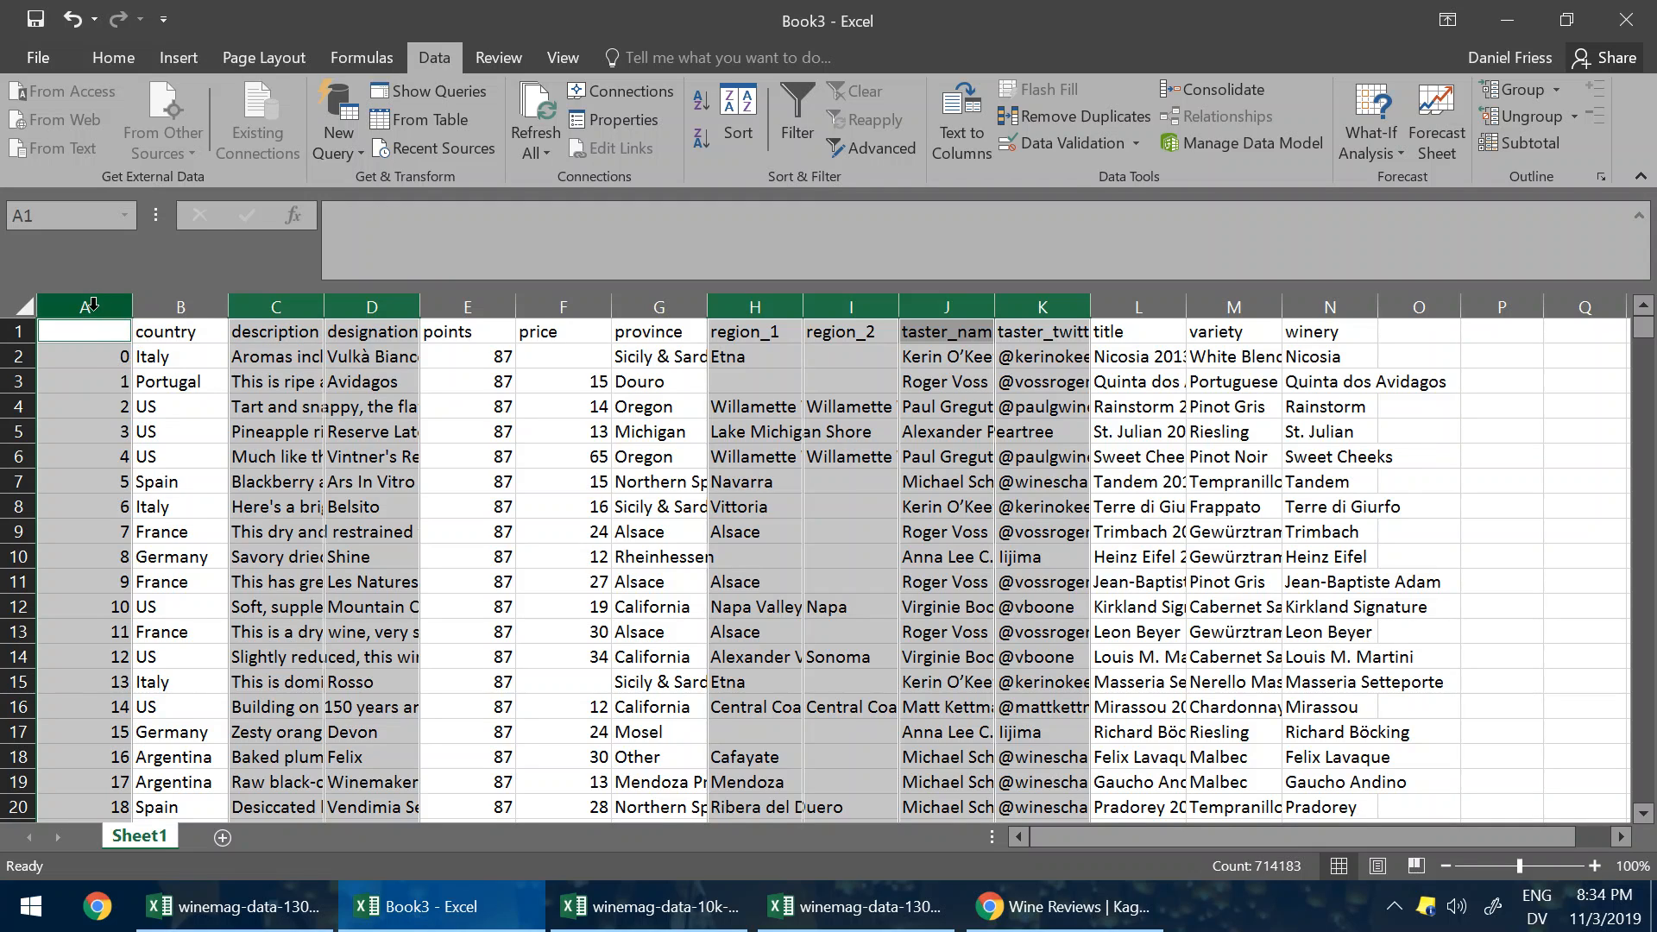
right_click(92, 306)
click(164, 526)
click(842, 526)
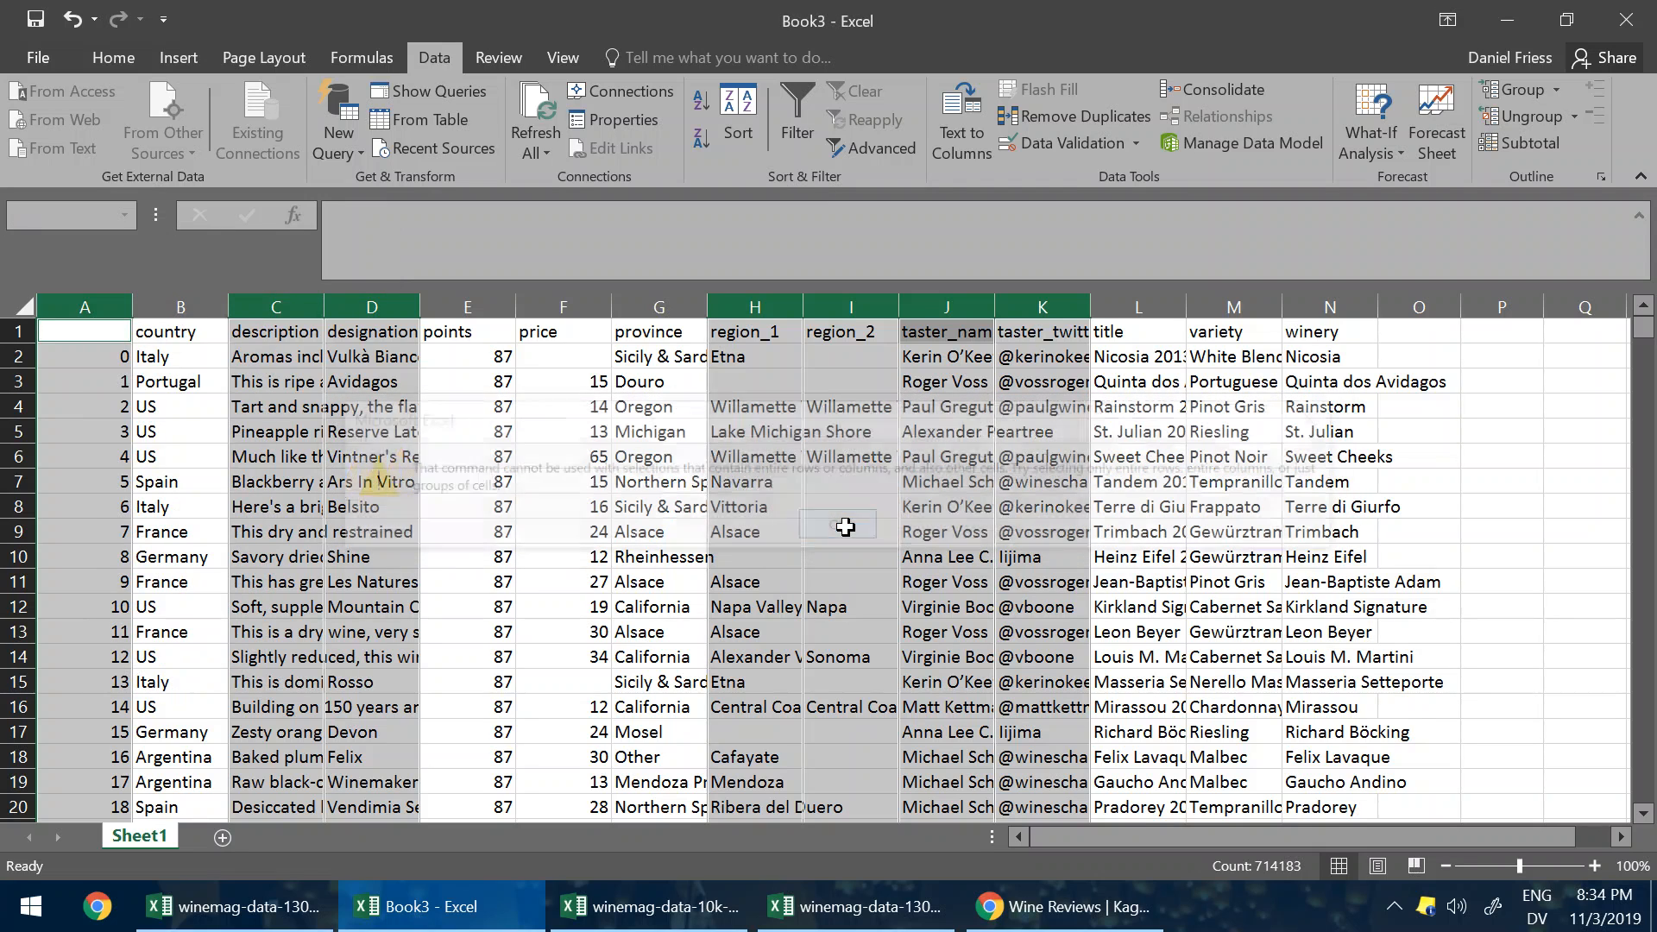
Step: Delete columns A, C, D, H, I, J and K, covering the index, description, designation, both regions and the taster fields
click(83, 304)
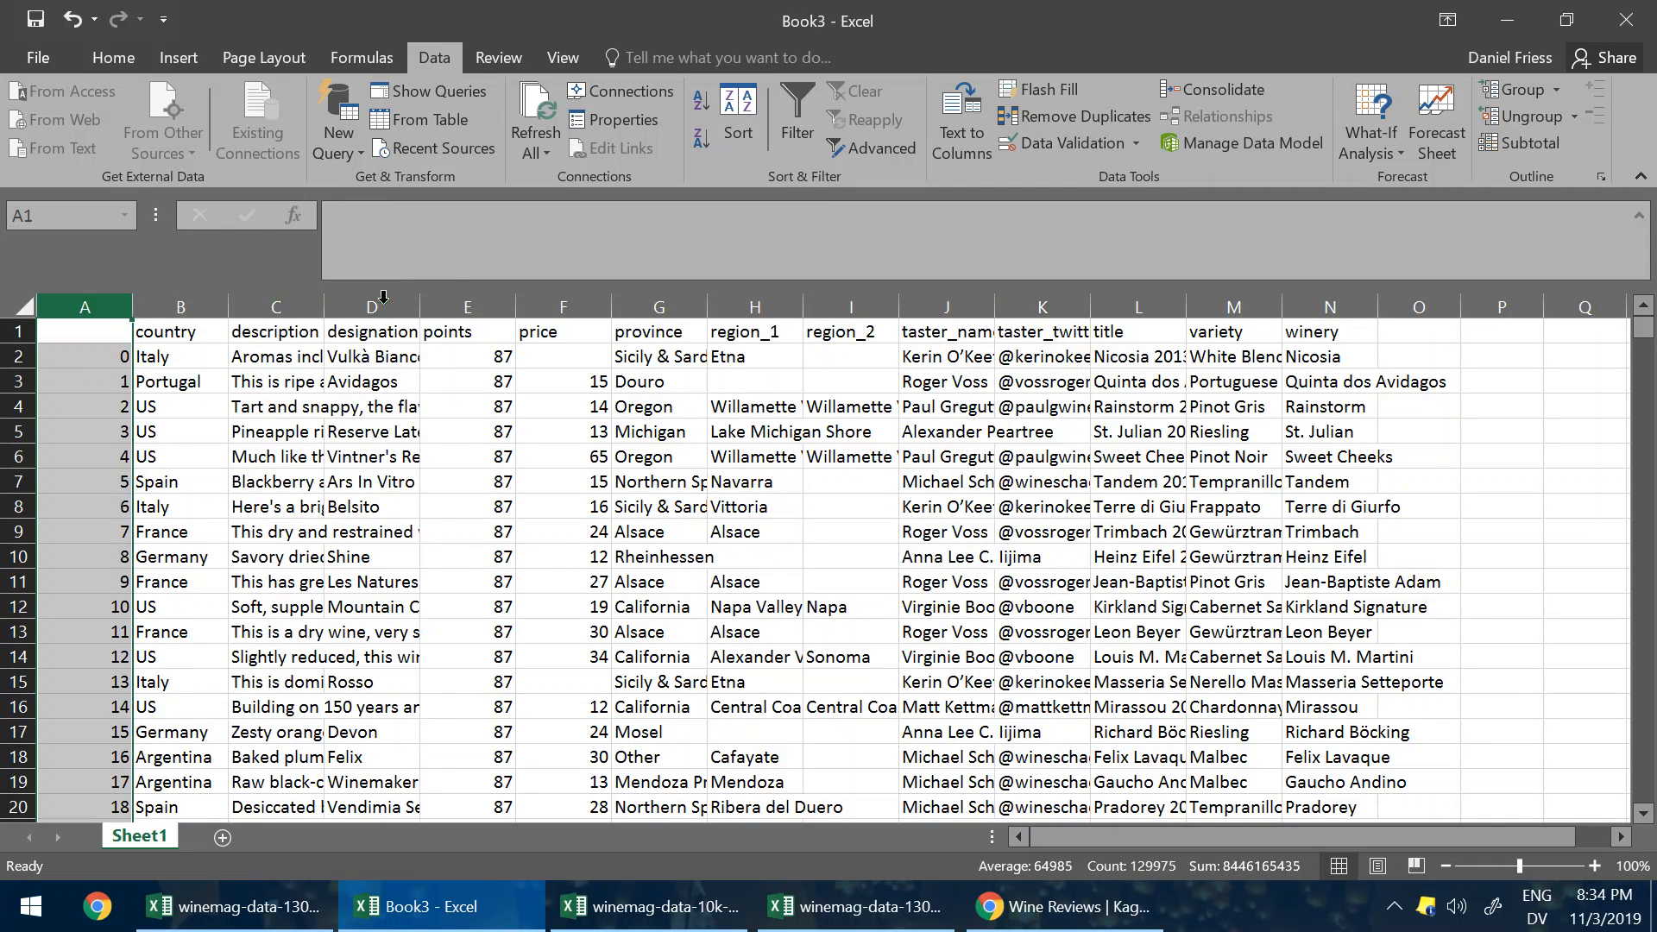
ctrl+click(274, 304)
ctrl+click(395, 304)
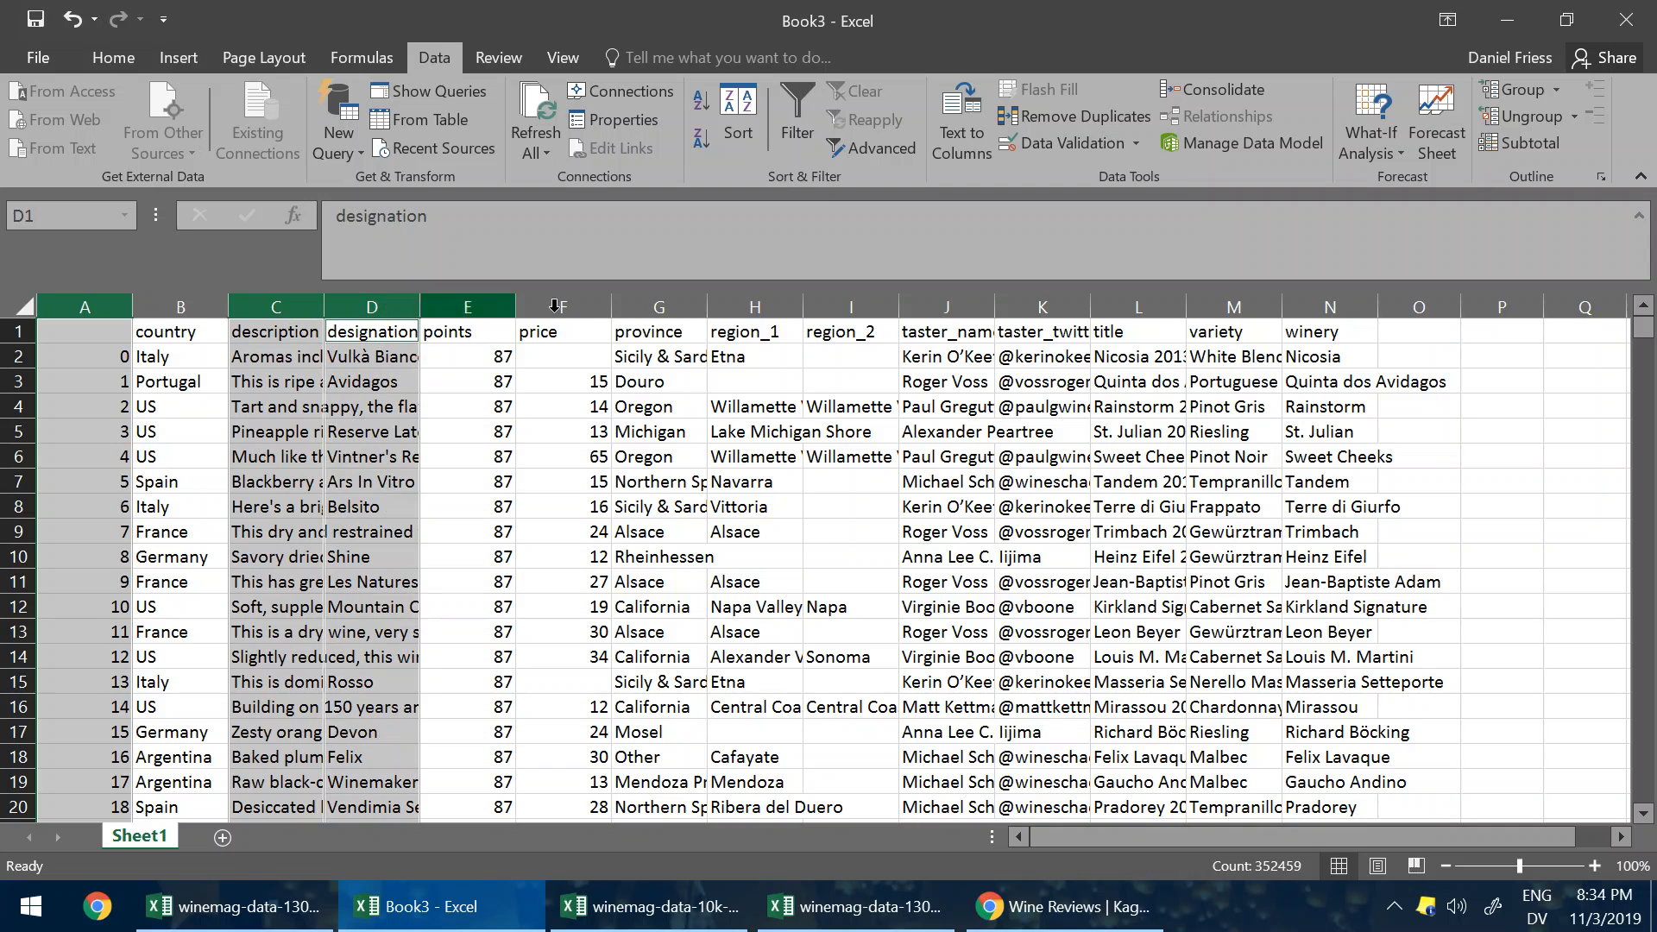
ctrl+click(662, 300)
ctrl+click(755, 304)
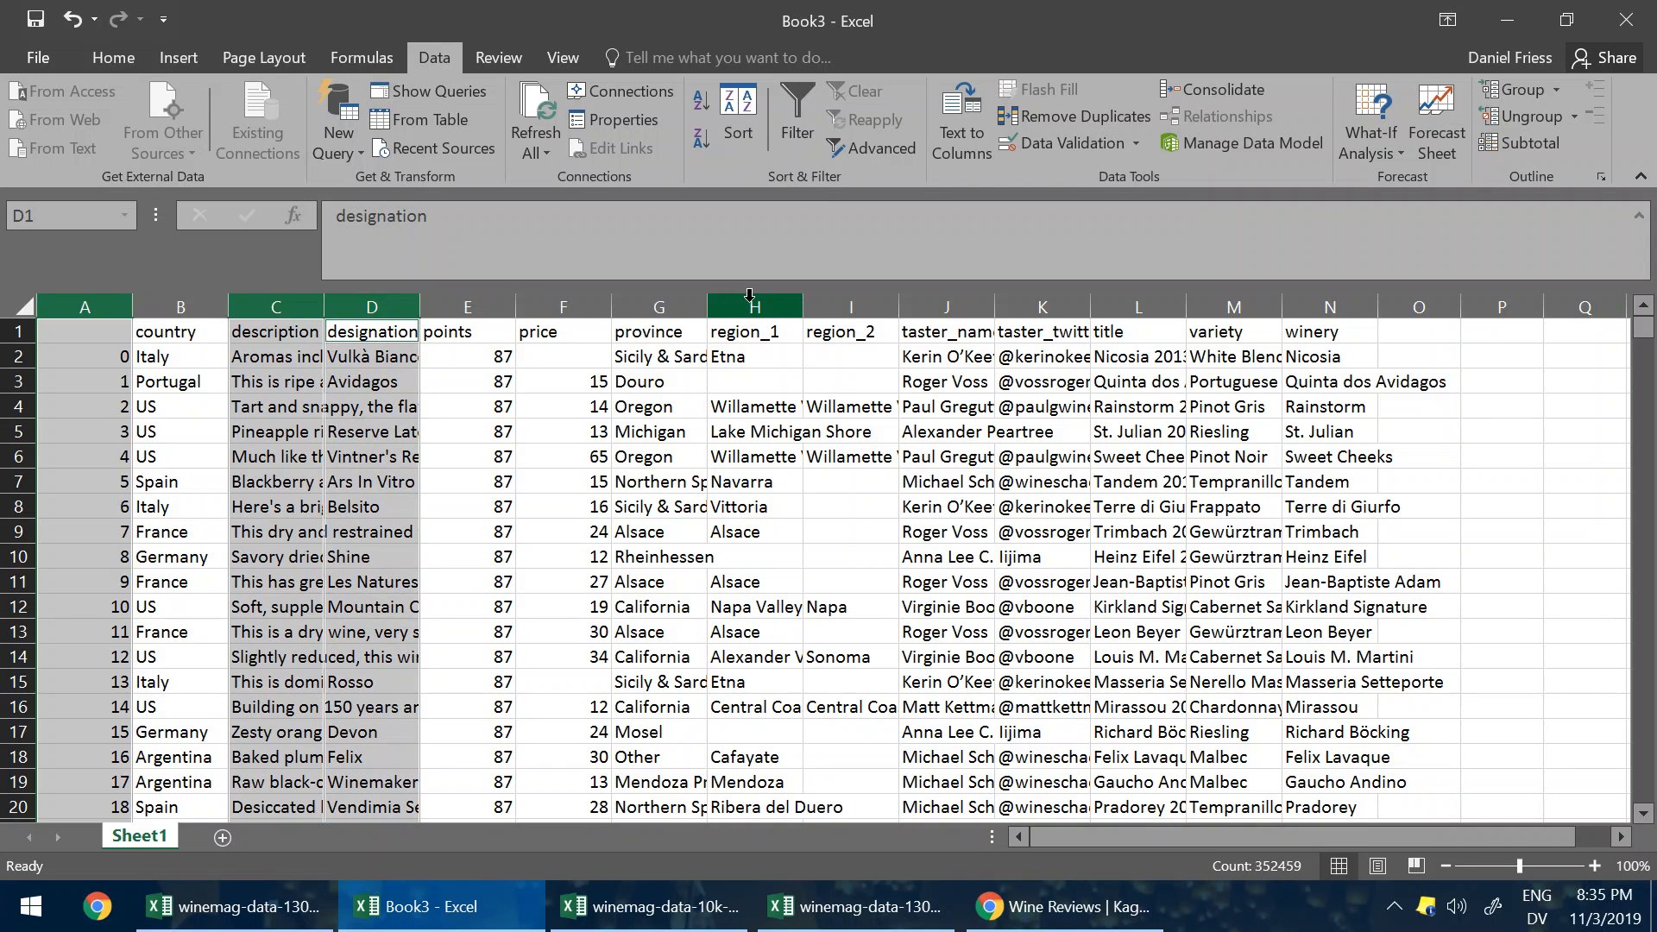
ctrl+click(850, 304)
ctrl+click(947, 304)
ctrl+click(1030, 306)
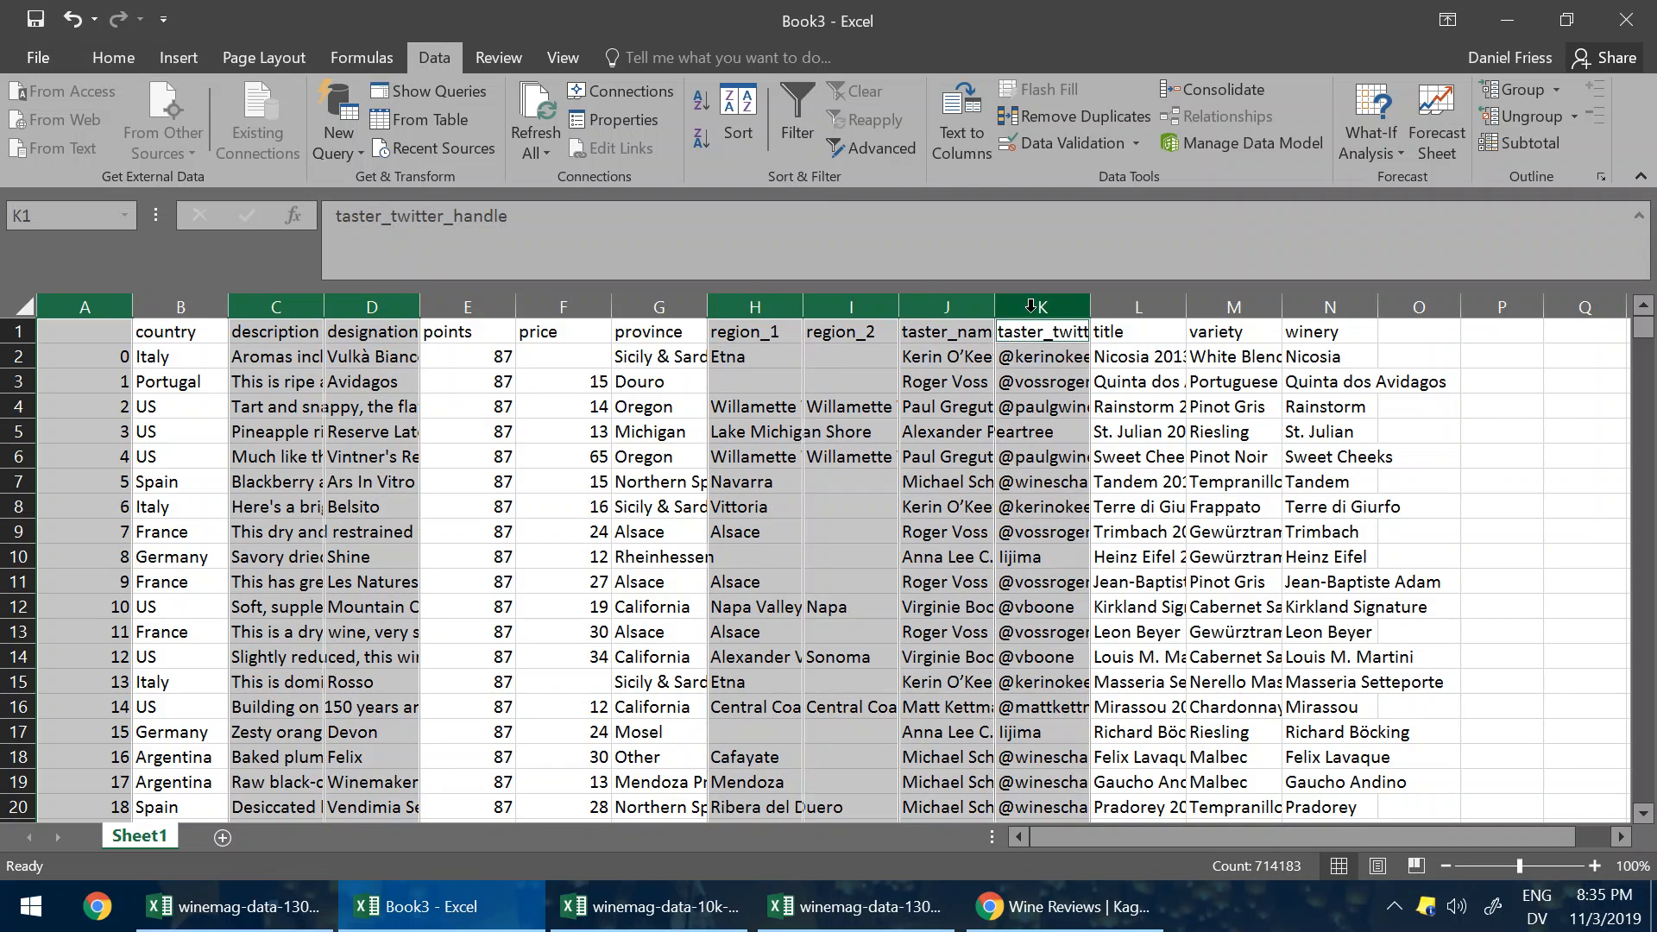
right_click(1030, 307)
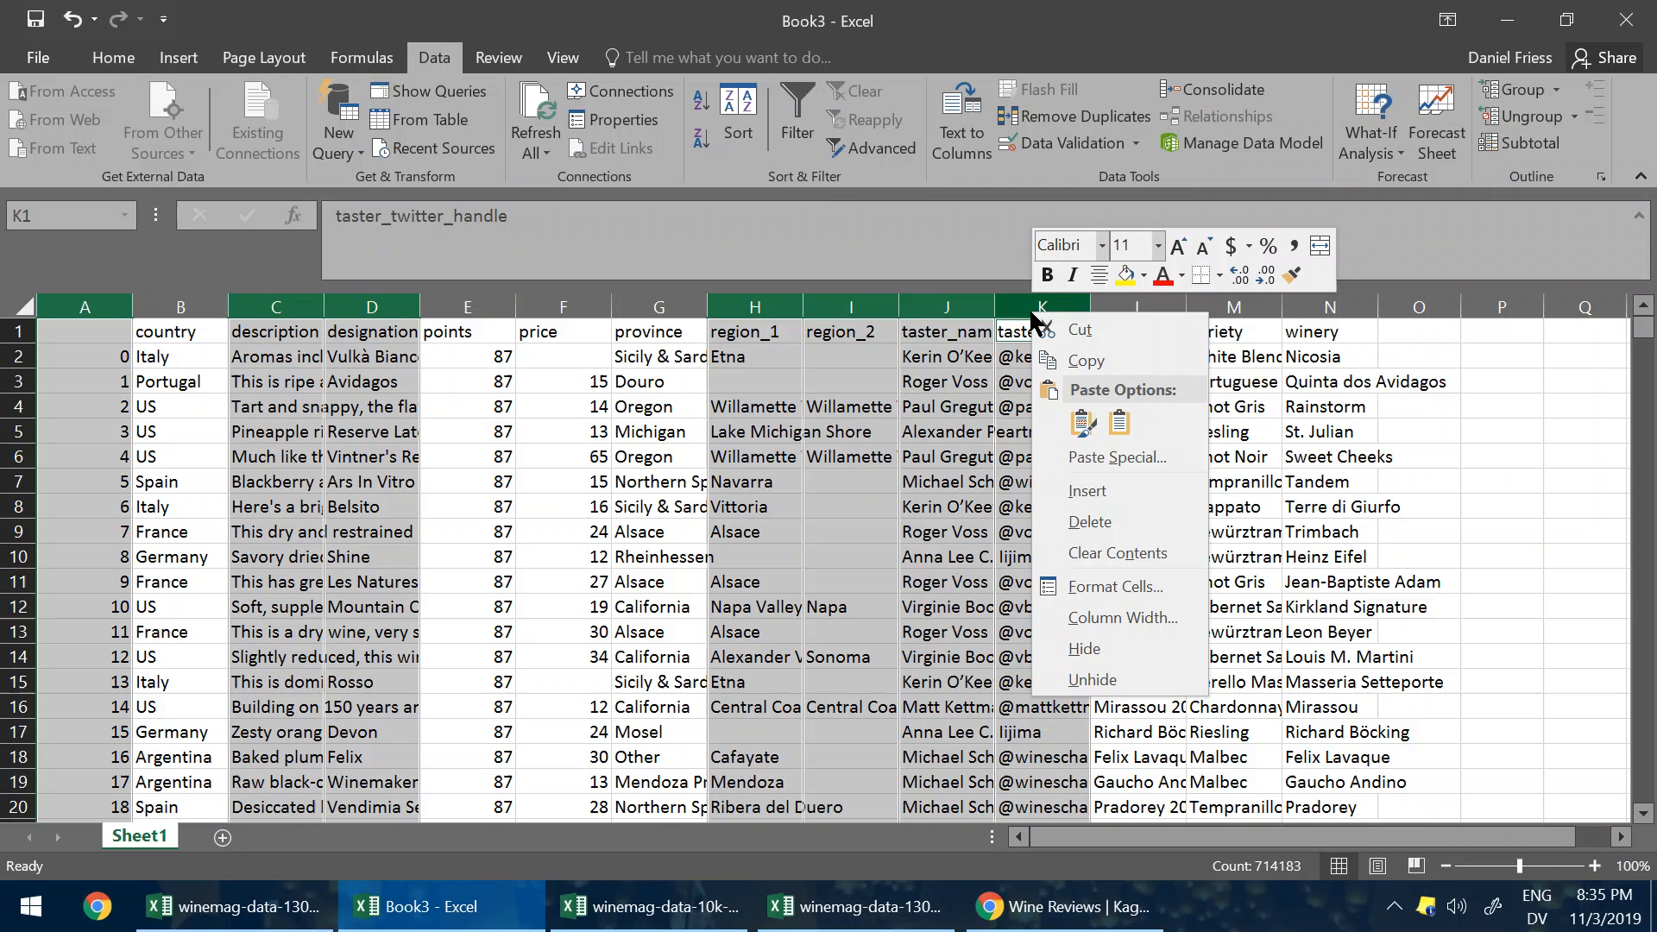
click(1126, 525)
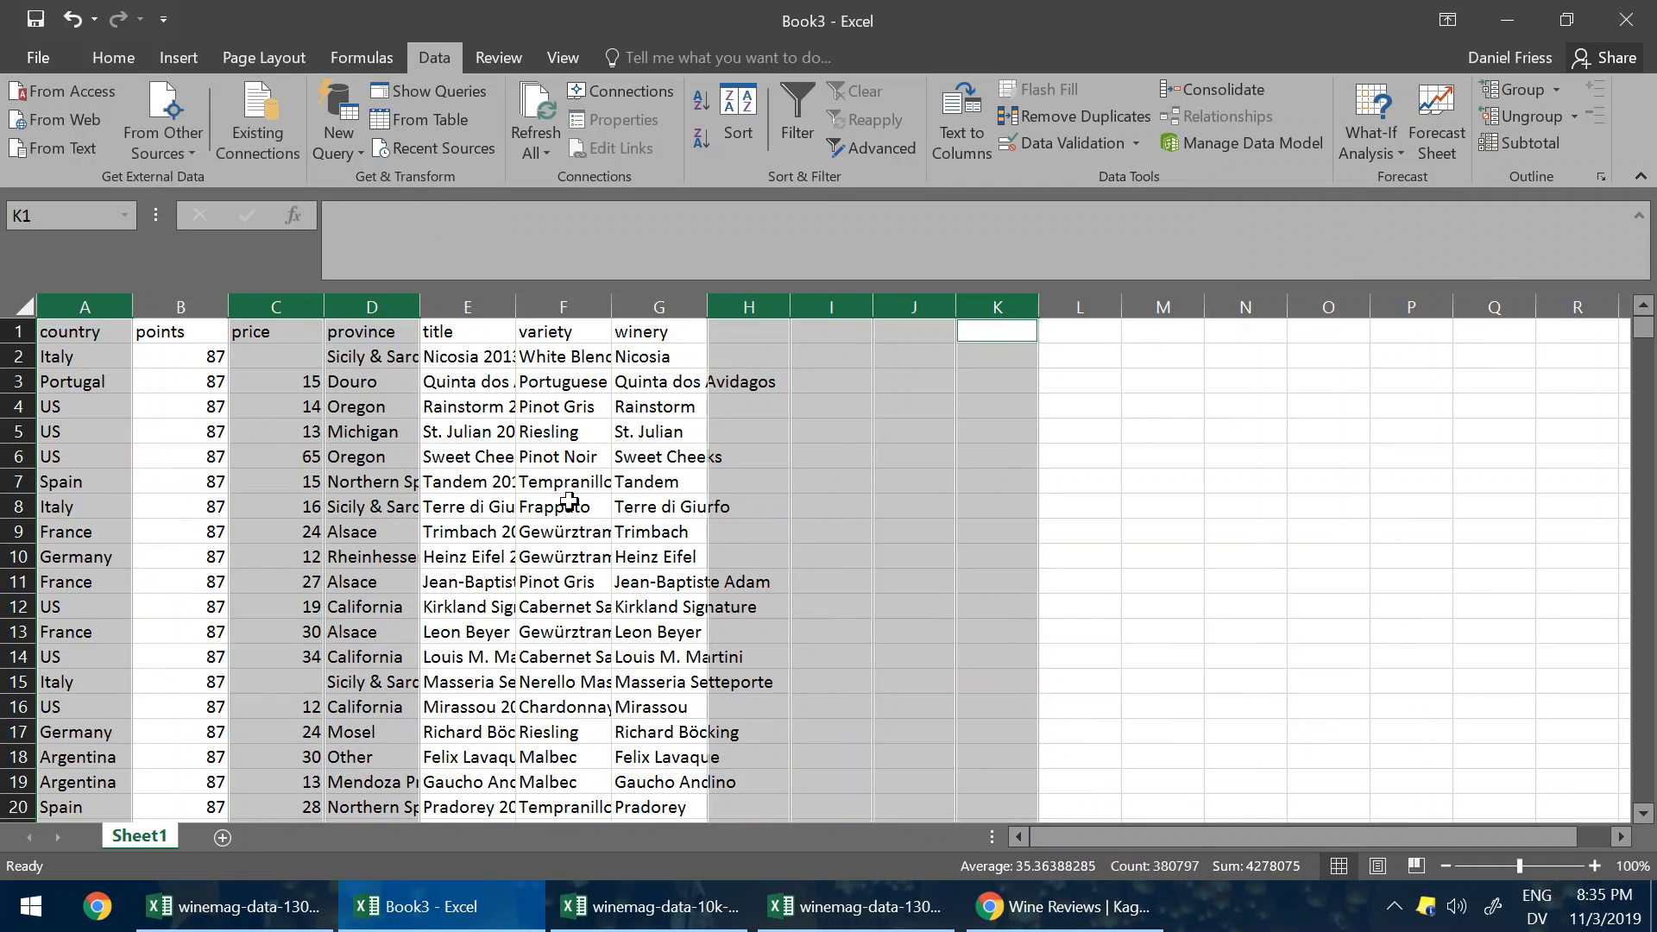
click(478, 459)
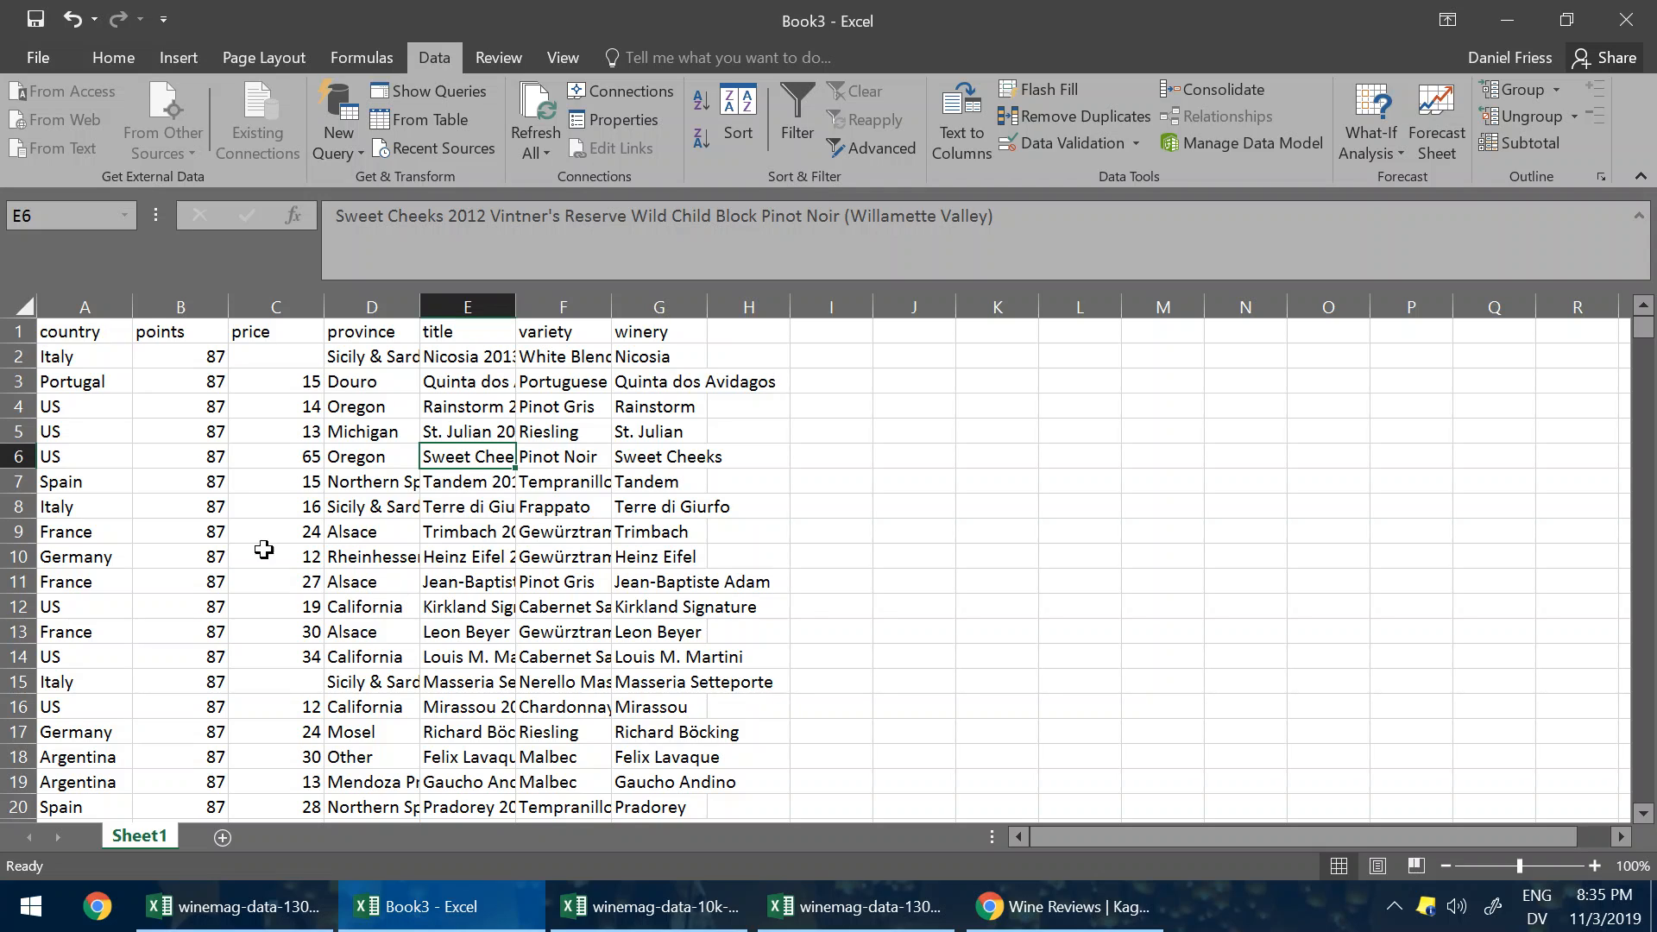
Step: Examine the blank price cells in rows 2 and 15 against the filled prices around them
click(285, 682)
click(280, 361)
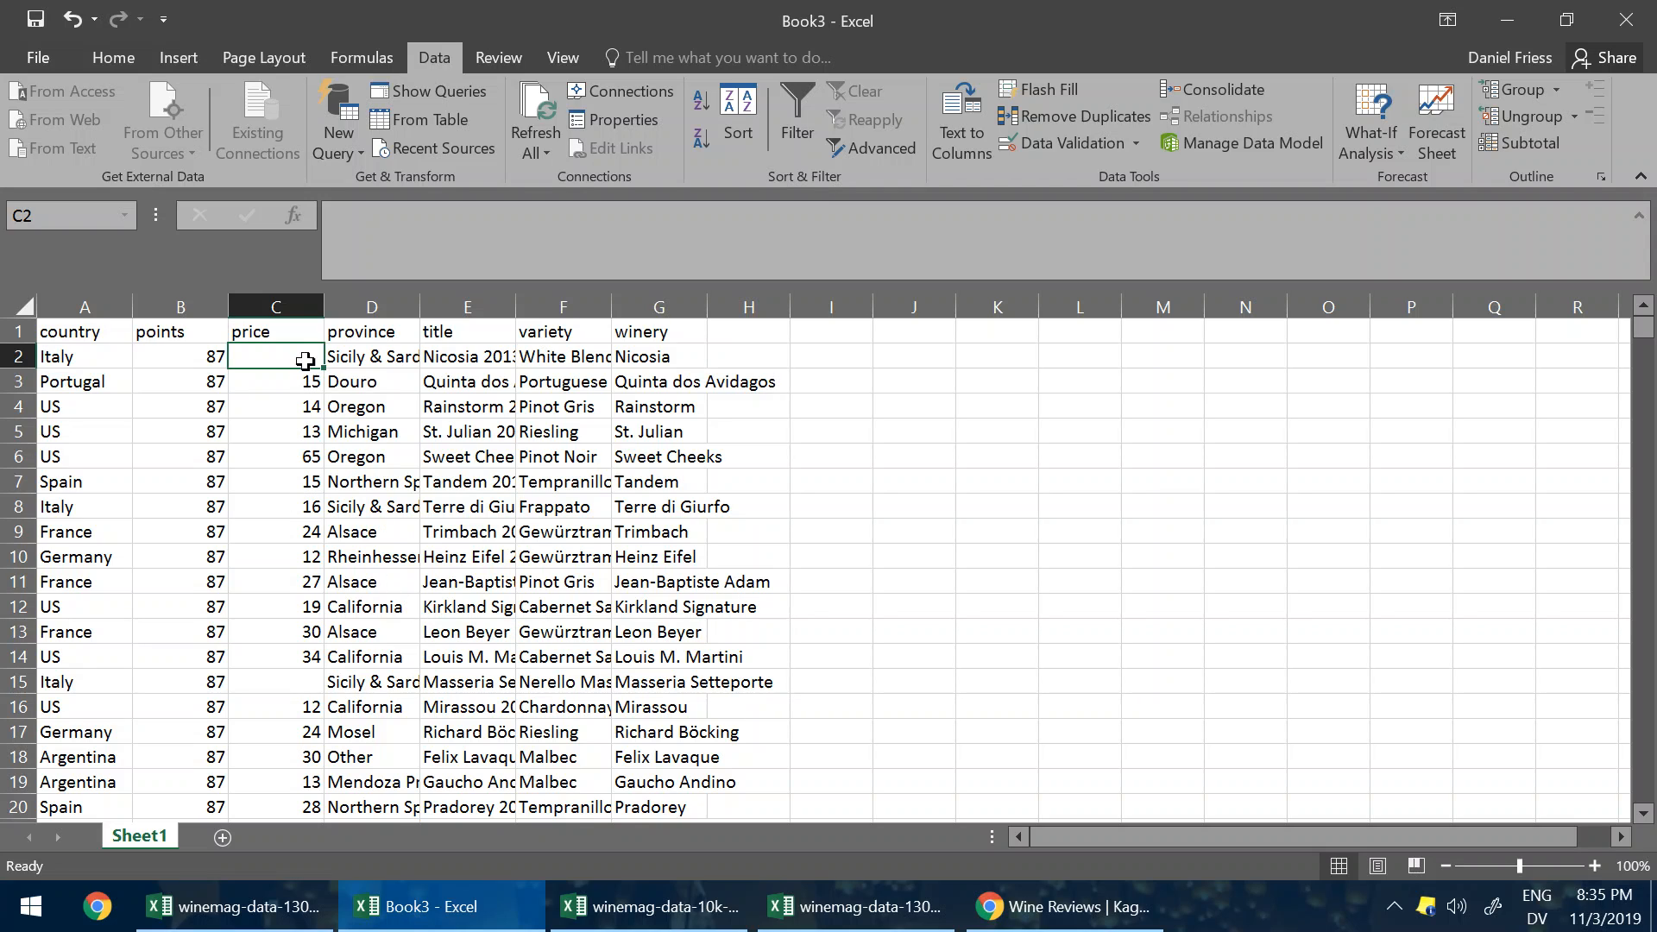
click(274, 676)
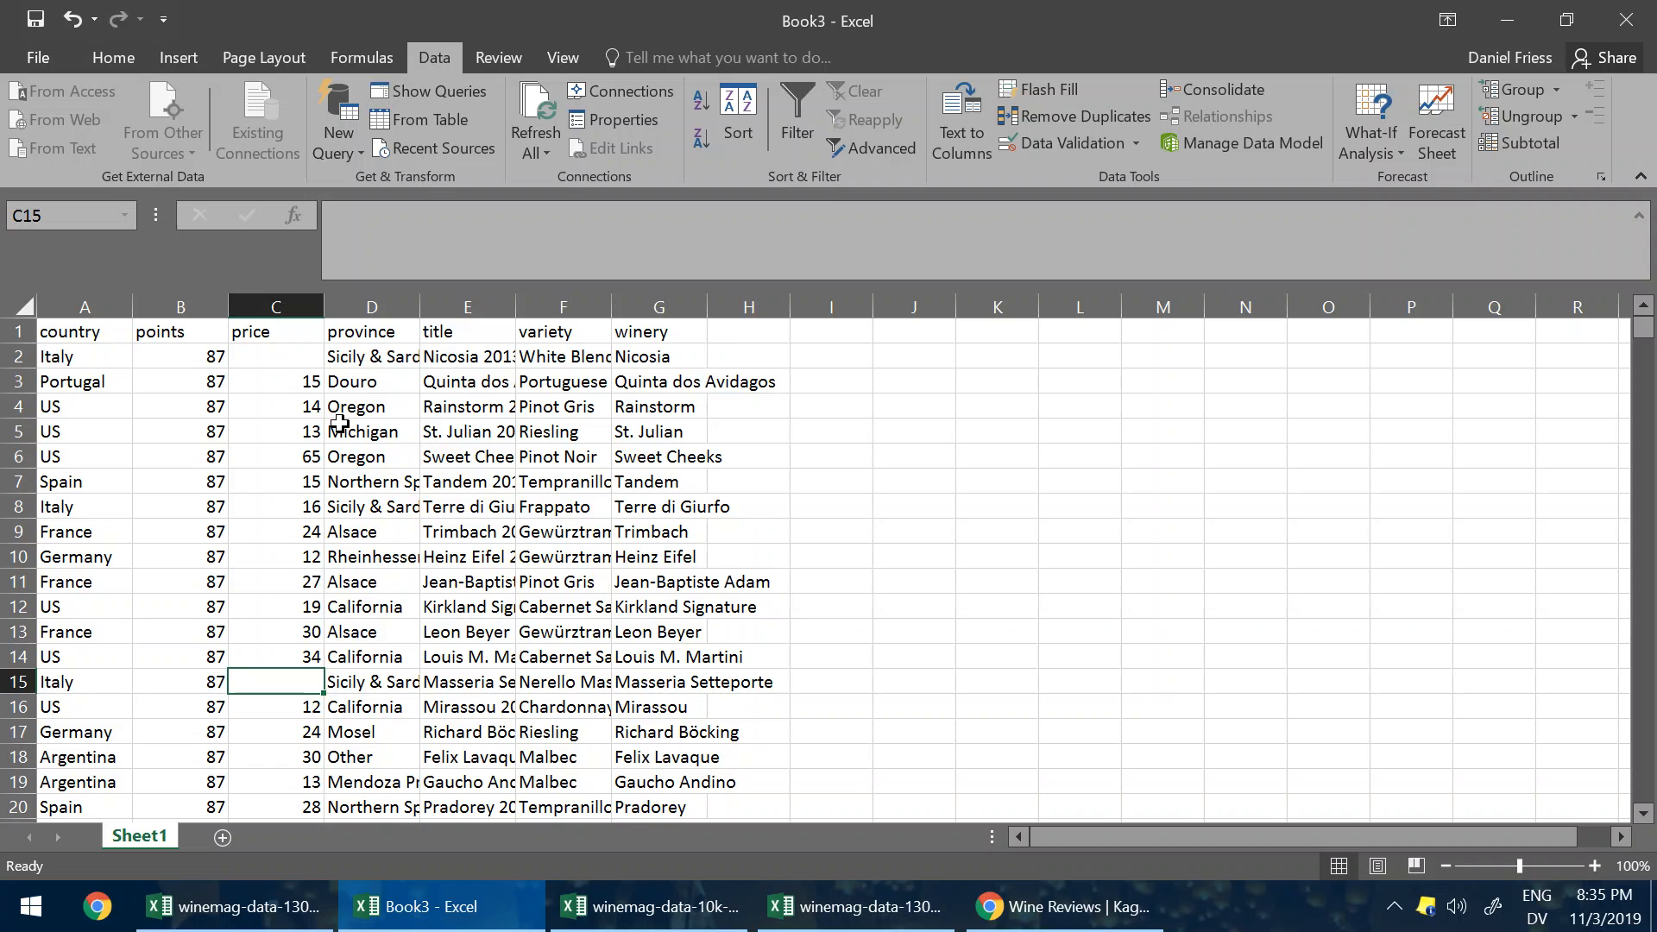
click(303, 362)
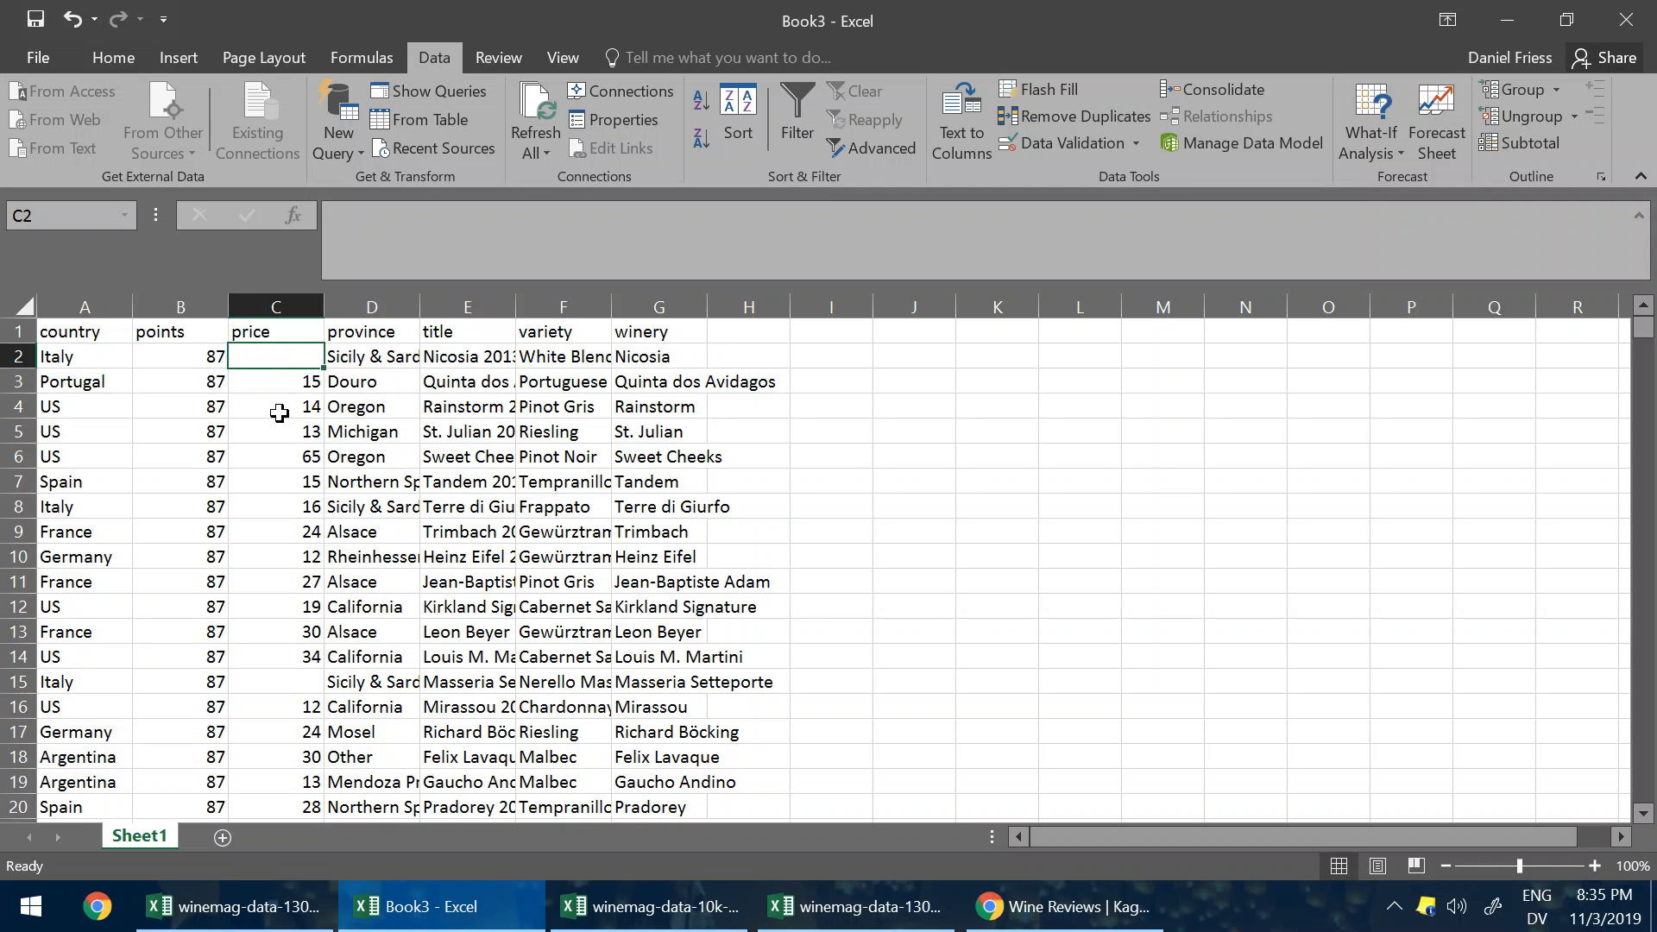
click(271, 387)
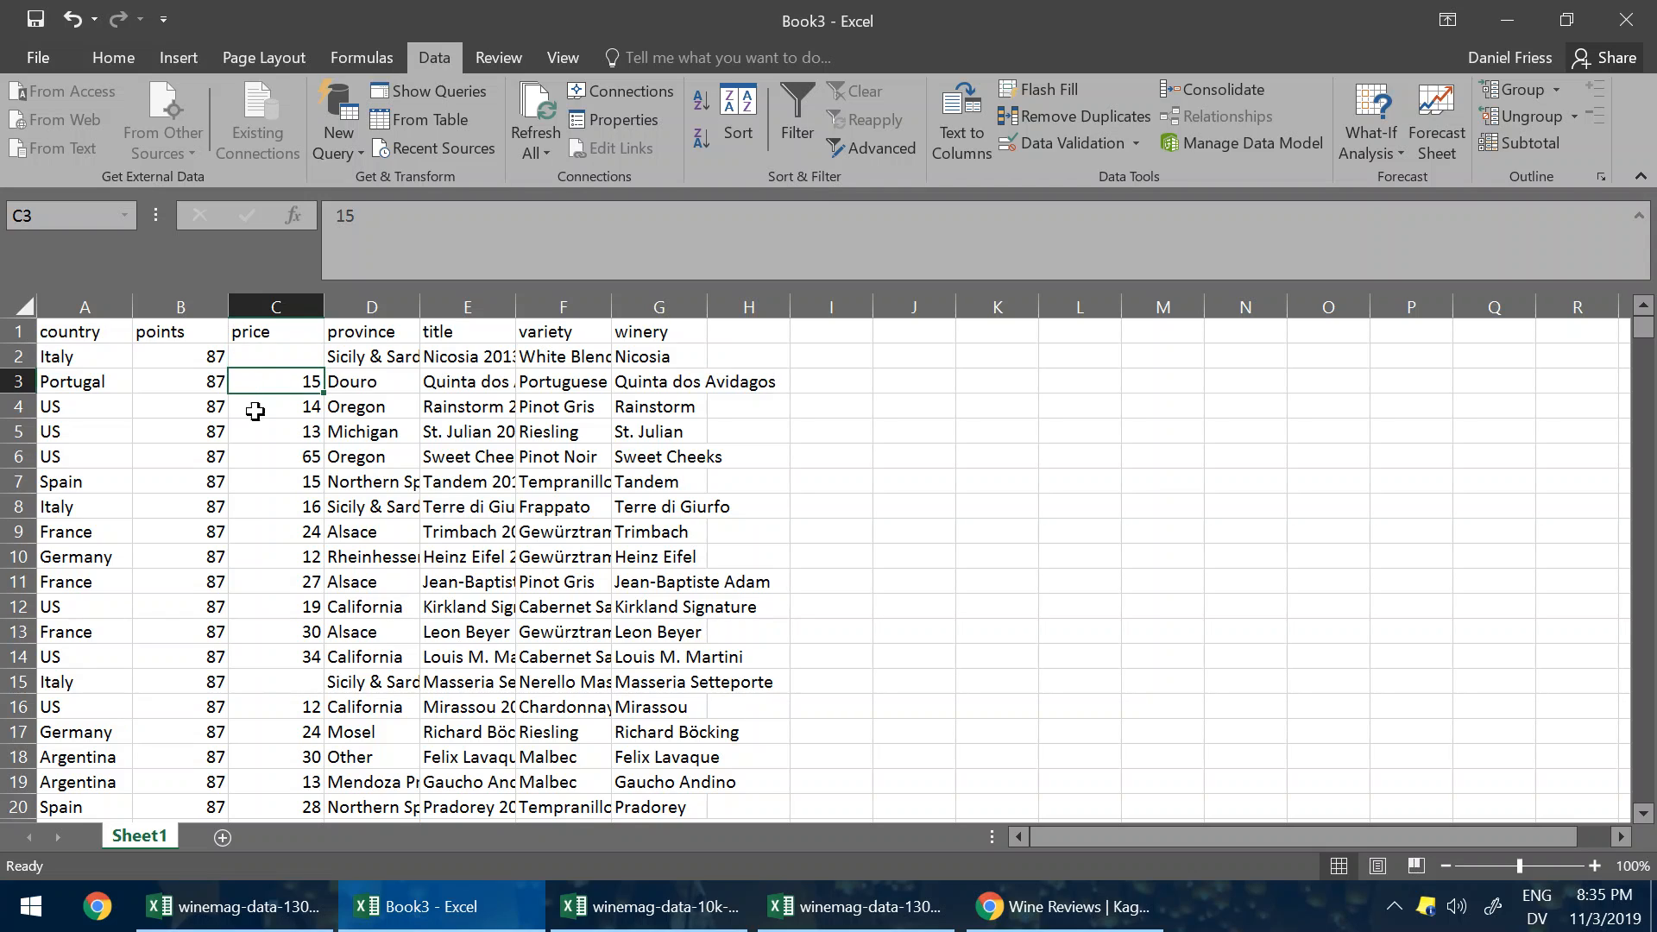
click(256, 362)
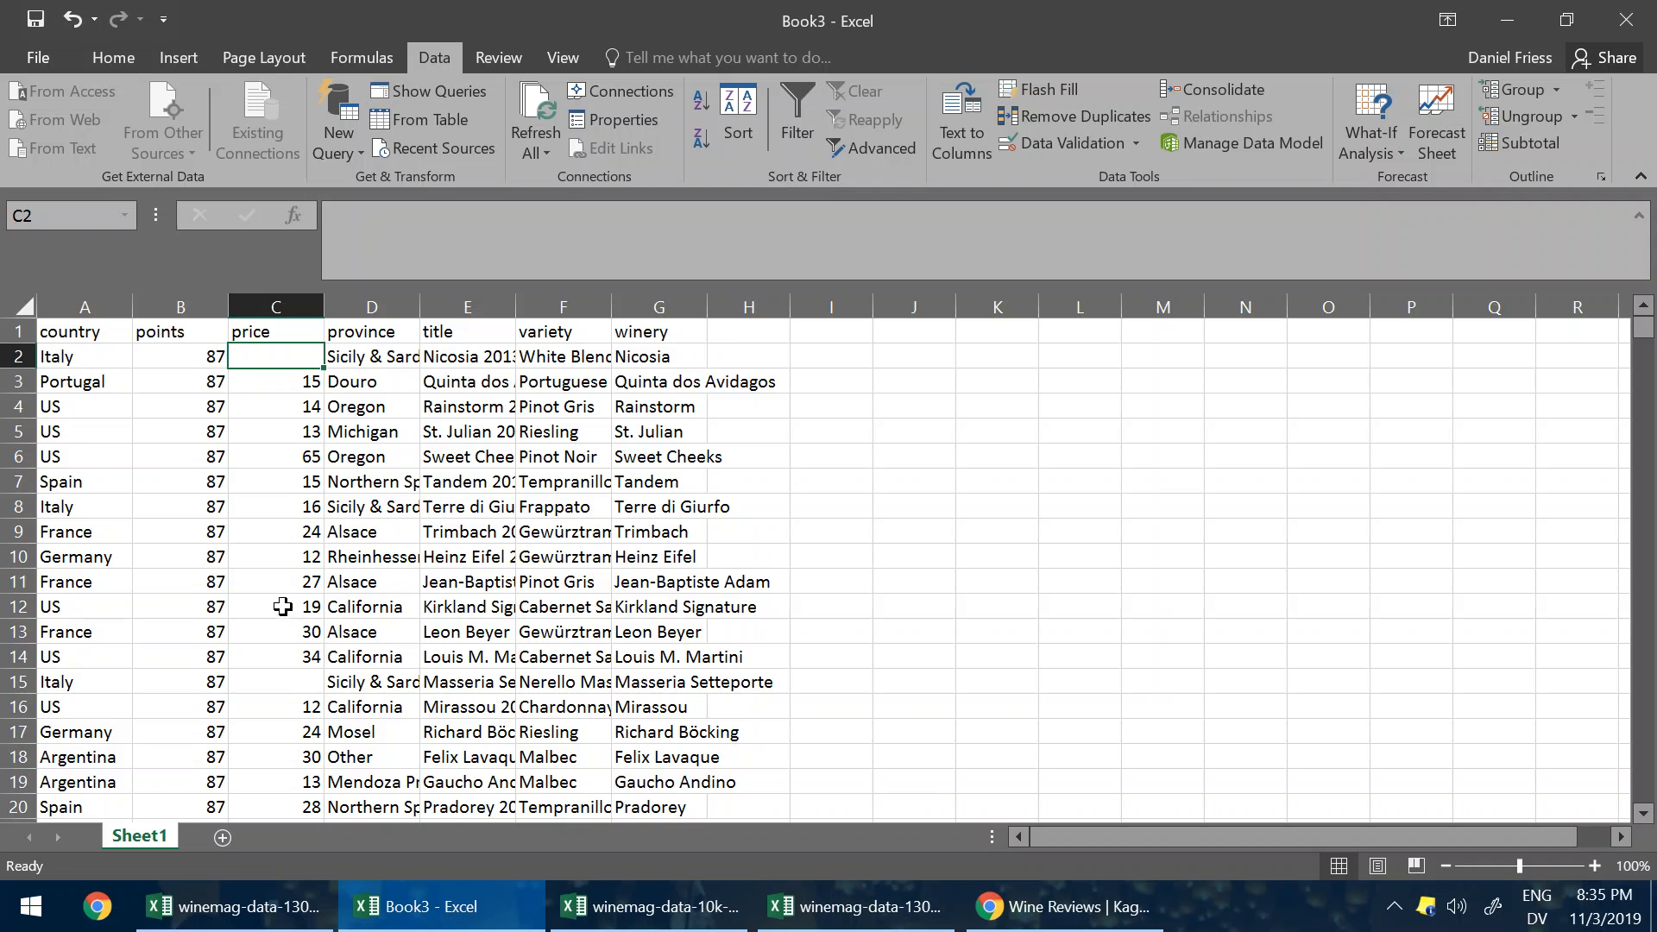
click(293, 684)
click(300, 356)
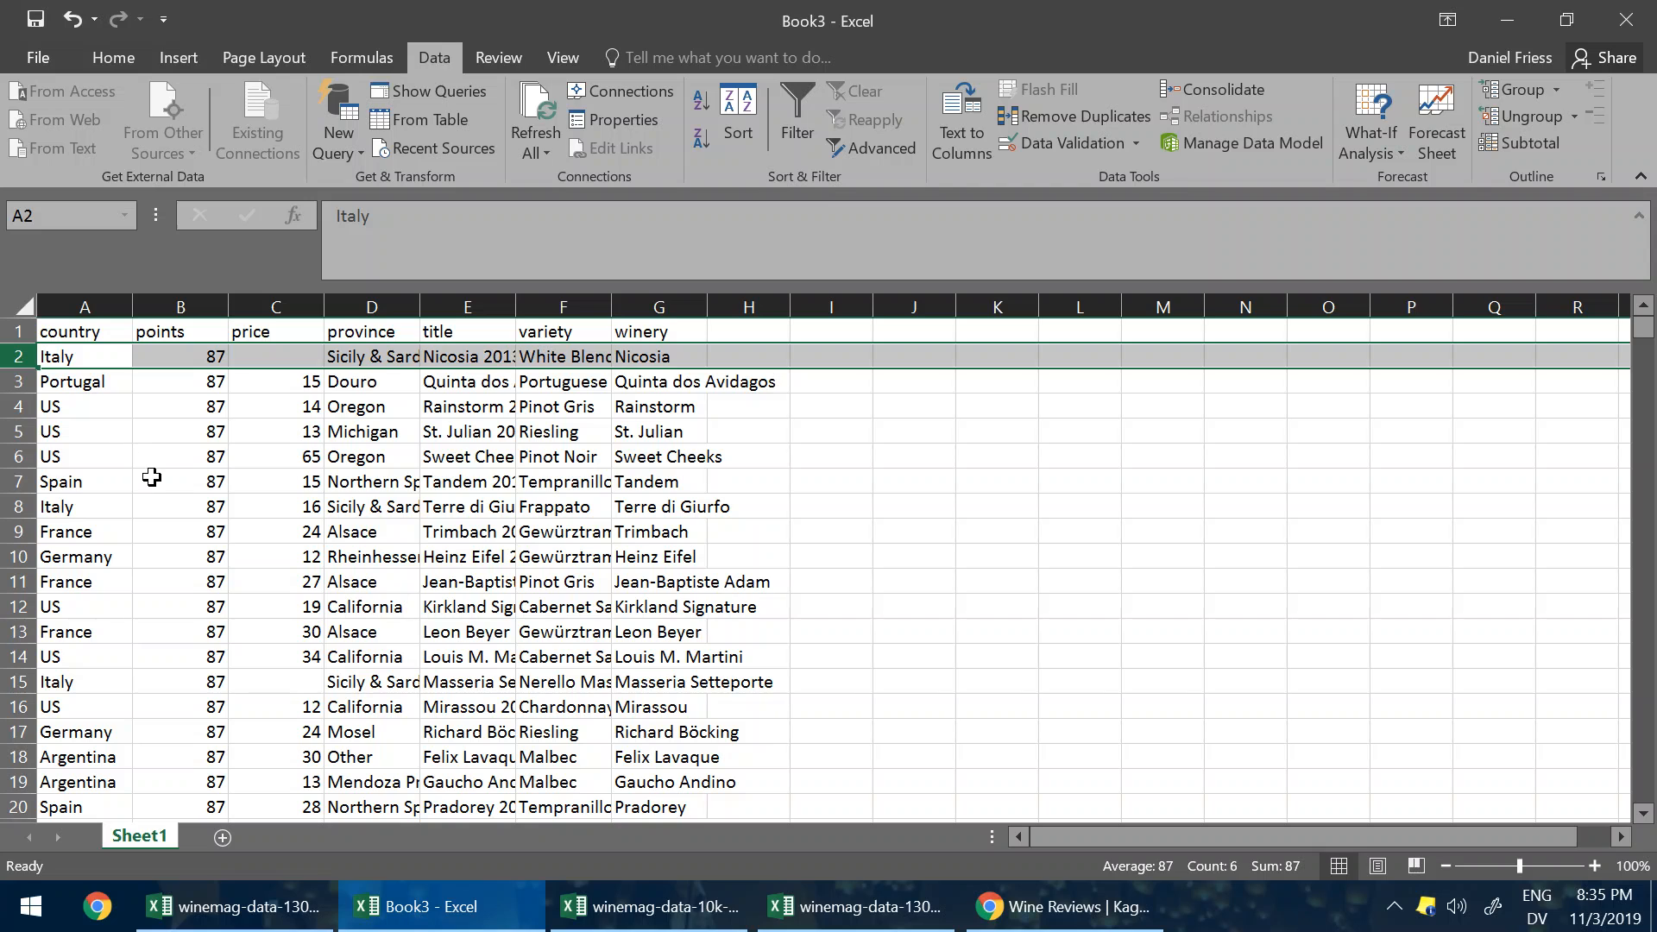
Step: Examine the price column and rows 2 and 15, and look further down the sheet for more blank prices
click(298, 308)
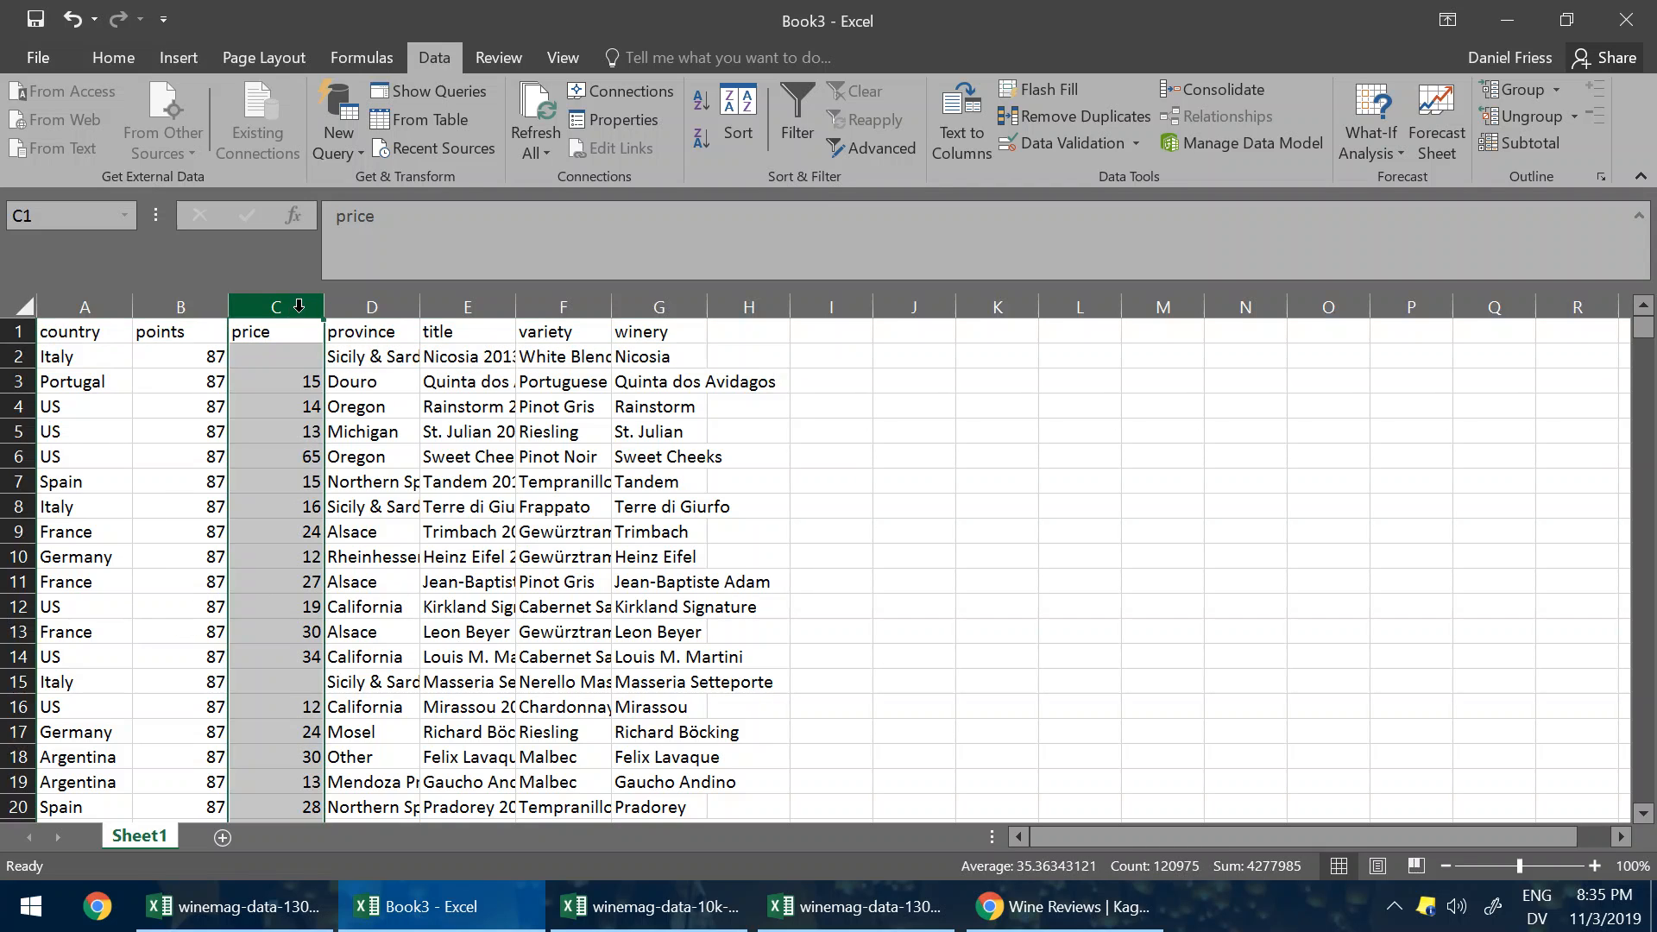
click(18, 356)
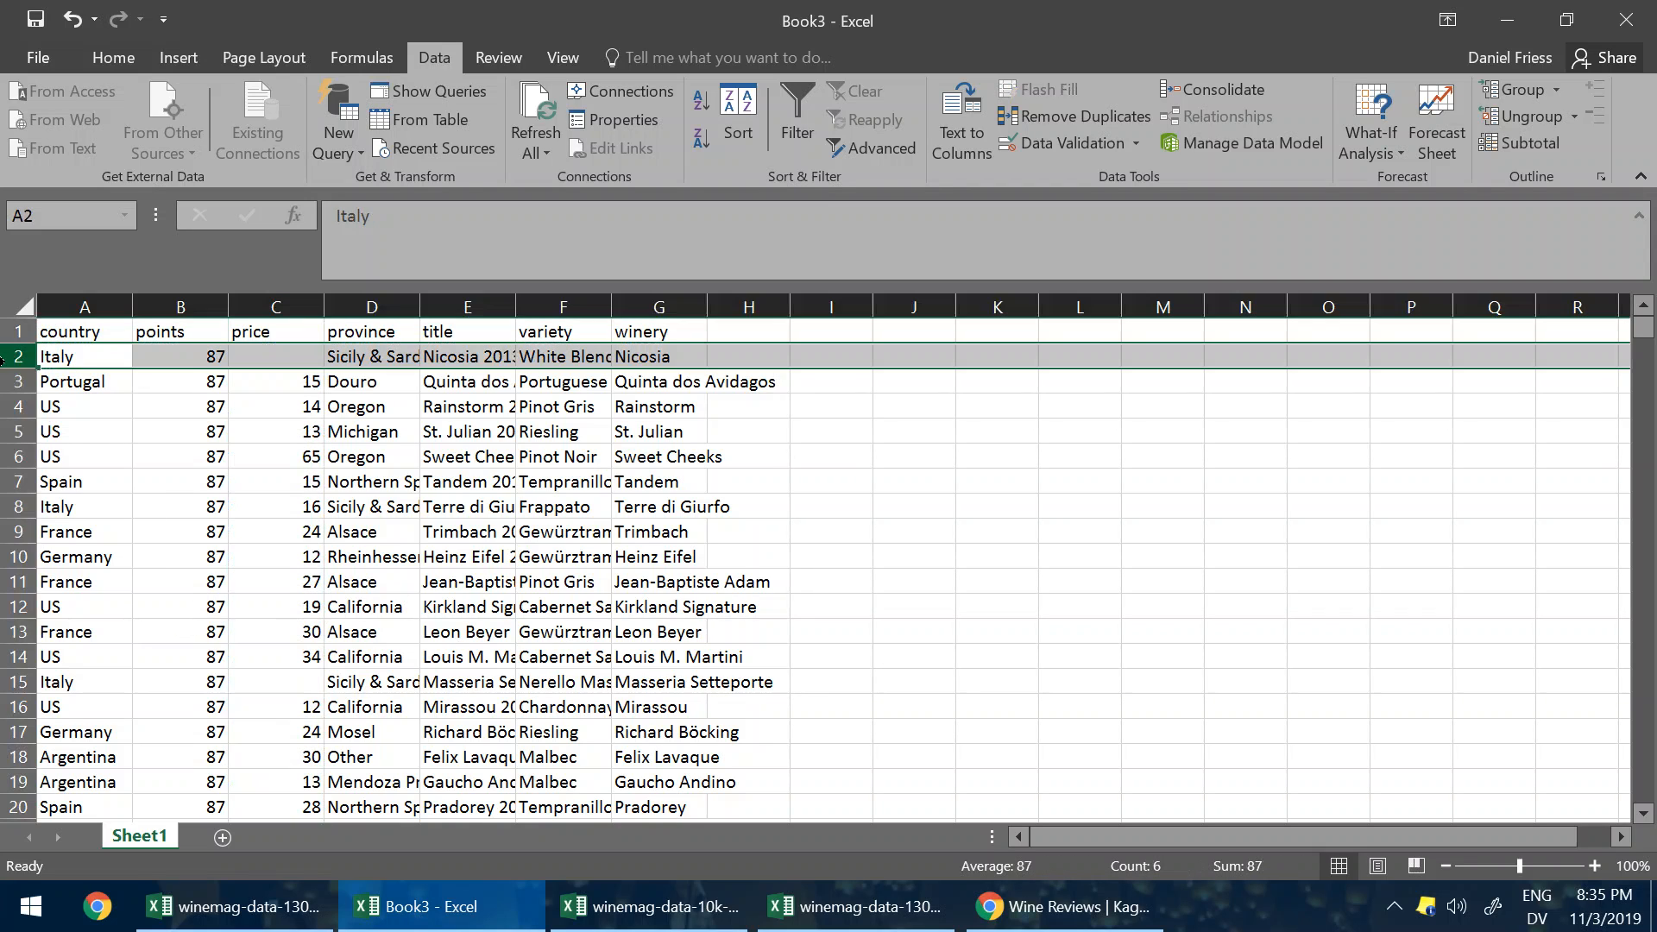
ctrl+click(30, 684)
scroll(163, 651, down, 8)
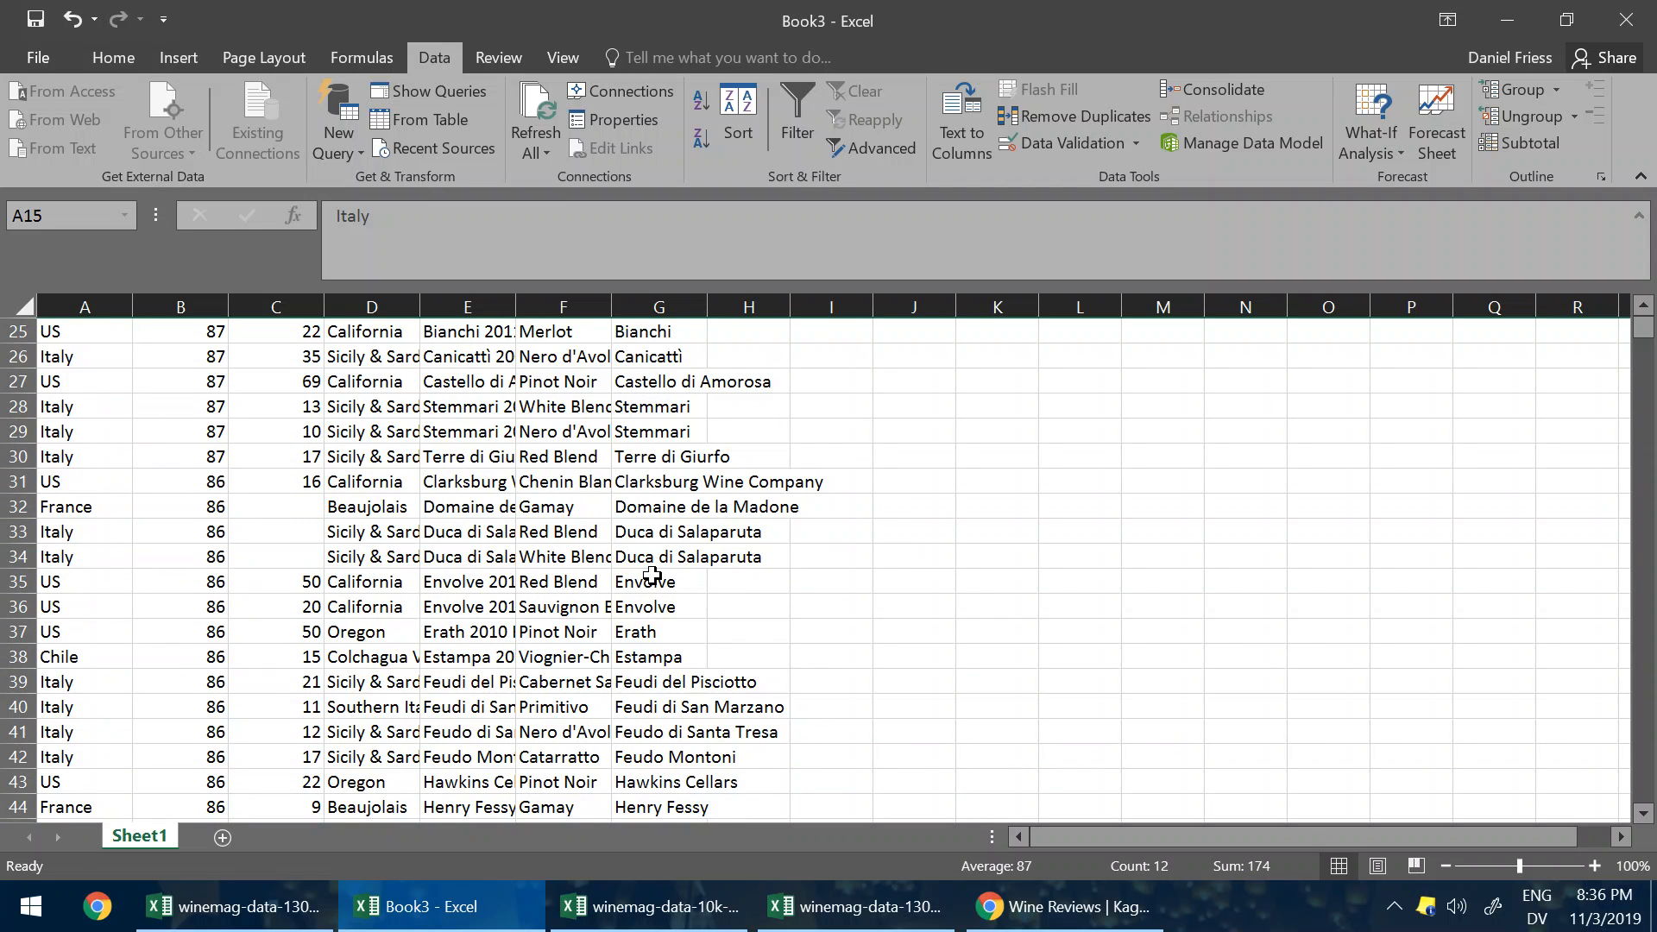
scroll(651, 574, up, 8)
click(460, 462)
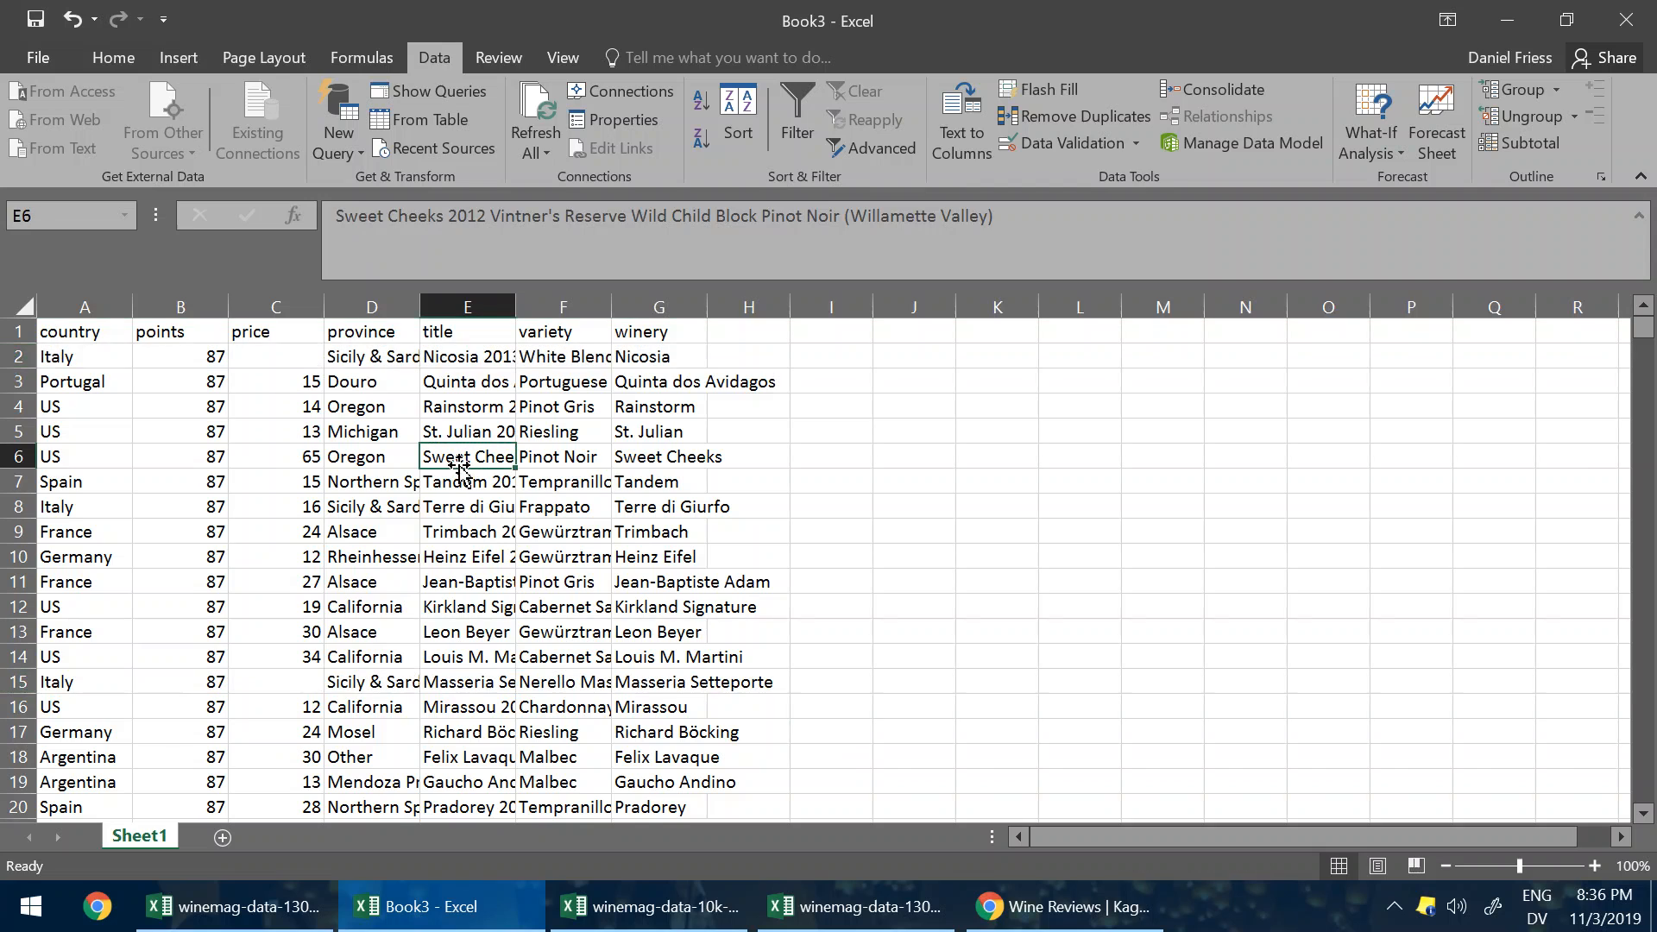
Step: Review the country, points, price, province, title and variety columns and the first variety entries
click(269, 309)
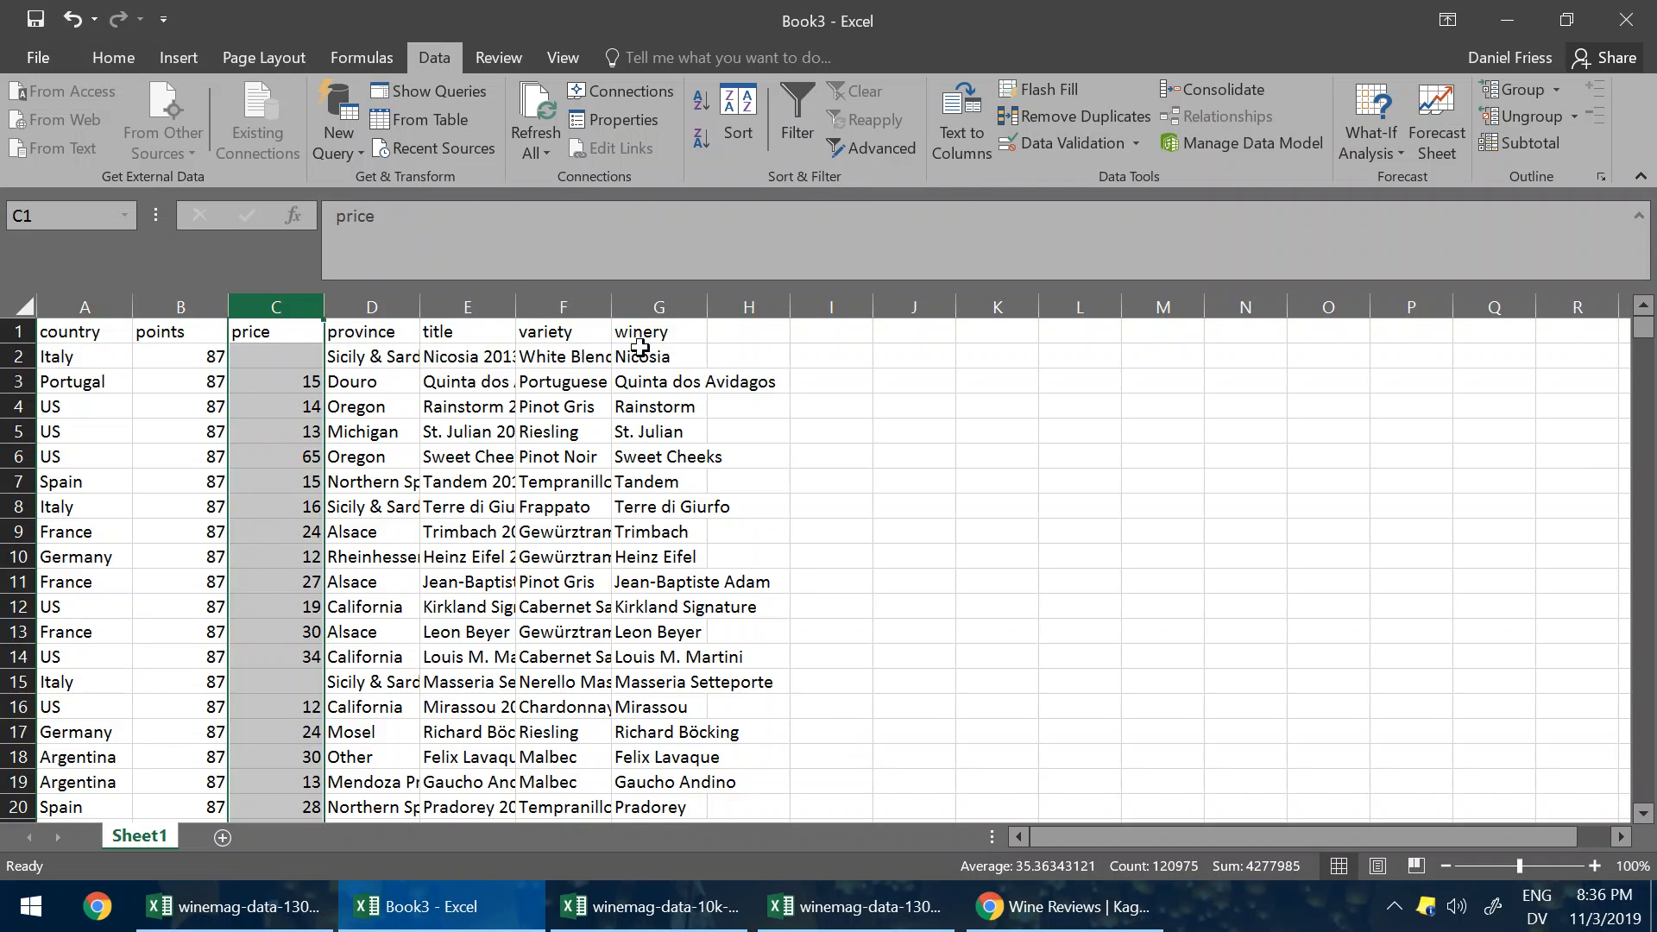
click(113, 57)
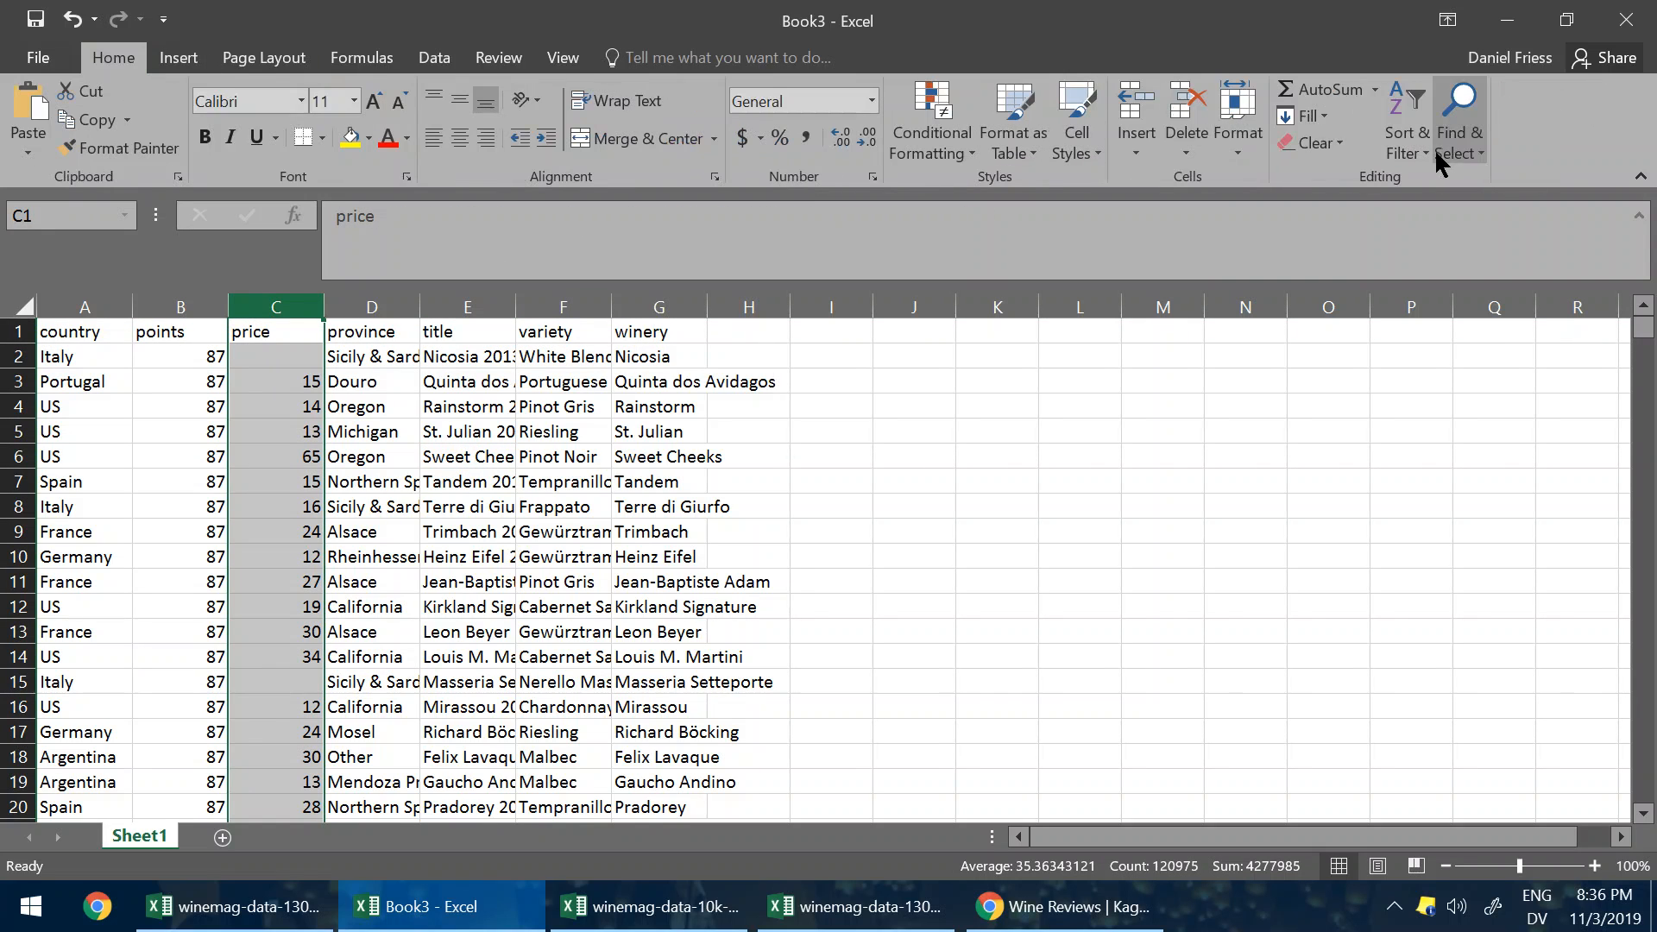
click(1406, 147)
click(891, 569)
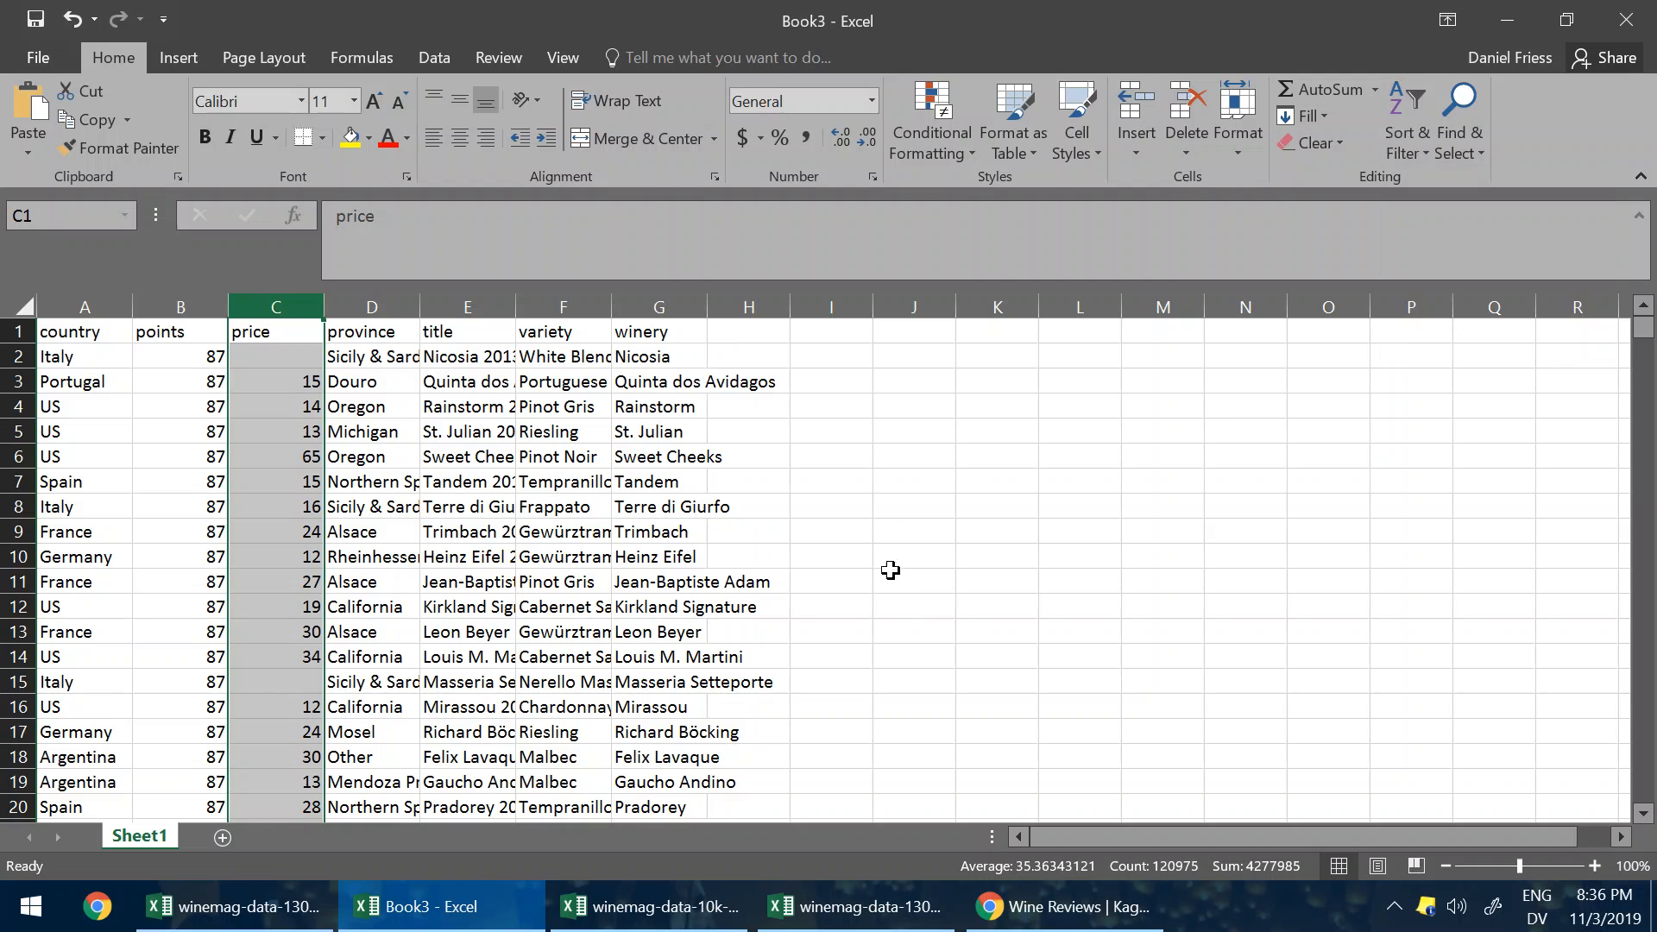
click(86, 306)
click(180, 306)
click(277, 306)
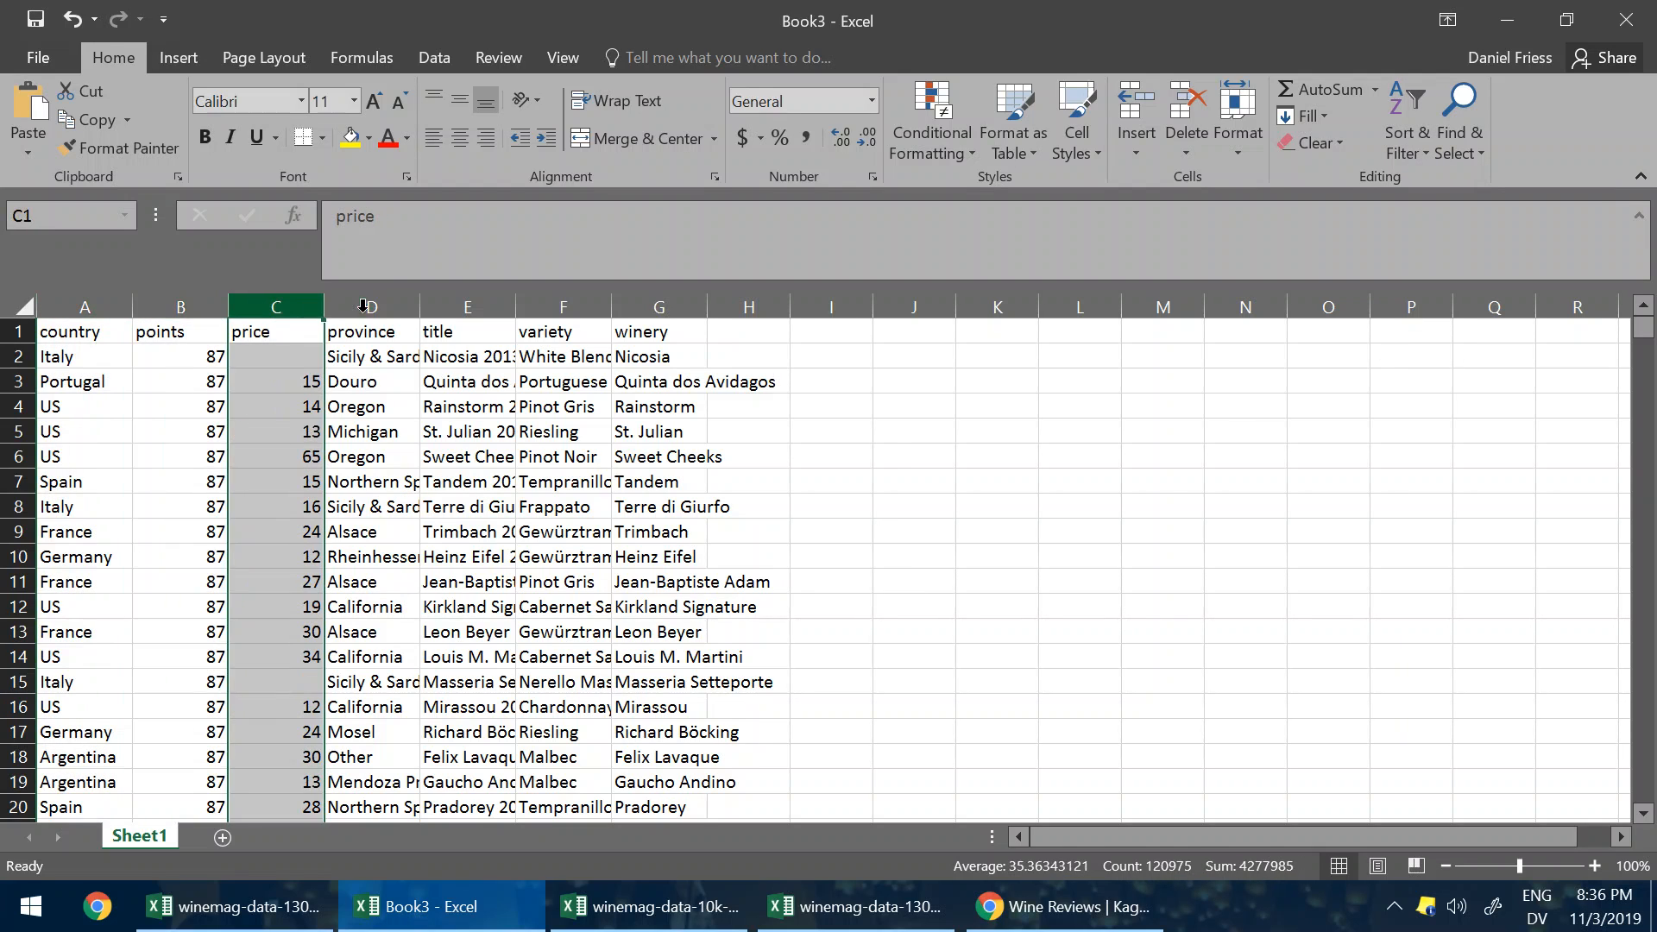
click(363, 306)
click(466, 307)
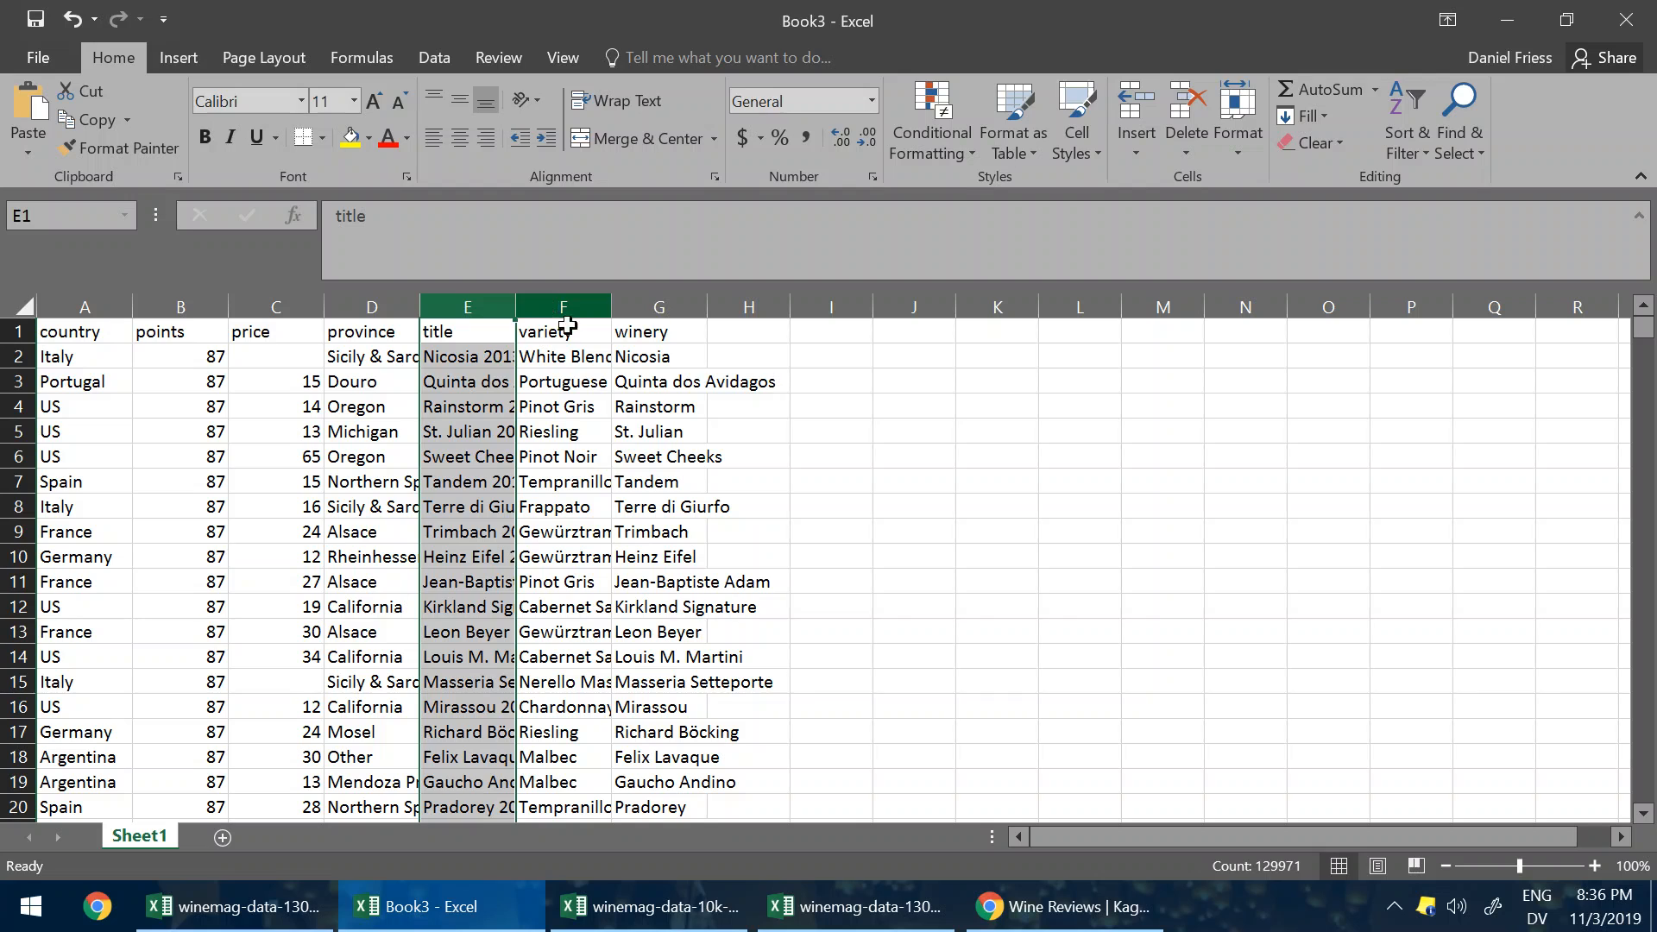
click(577, 381)
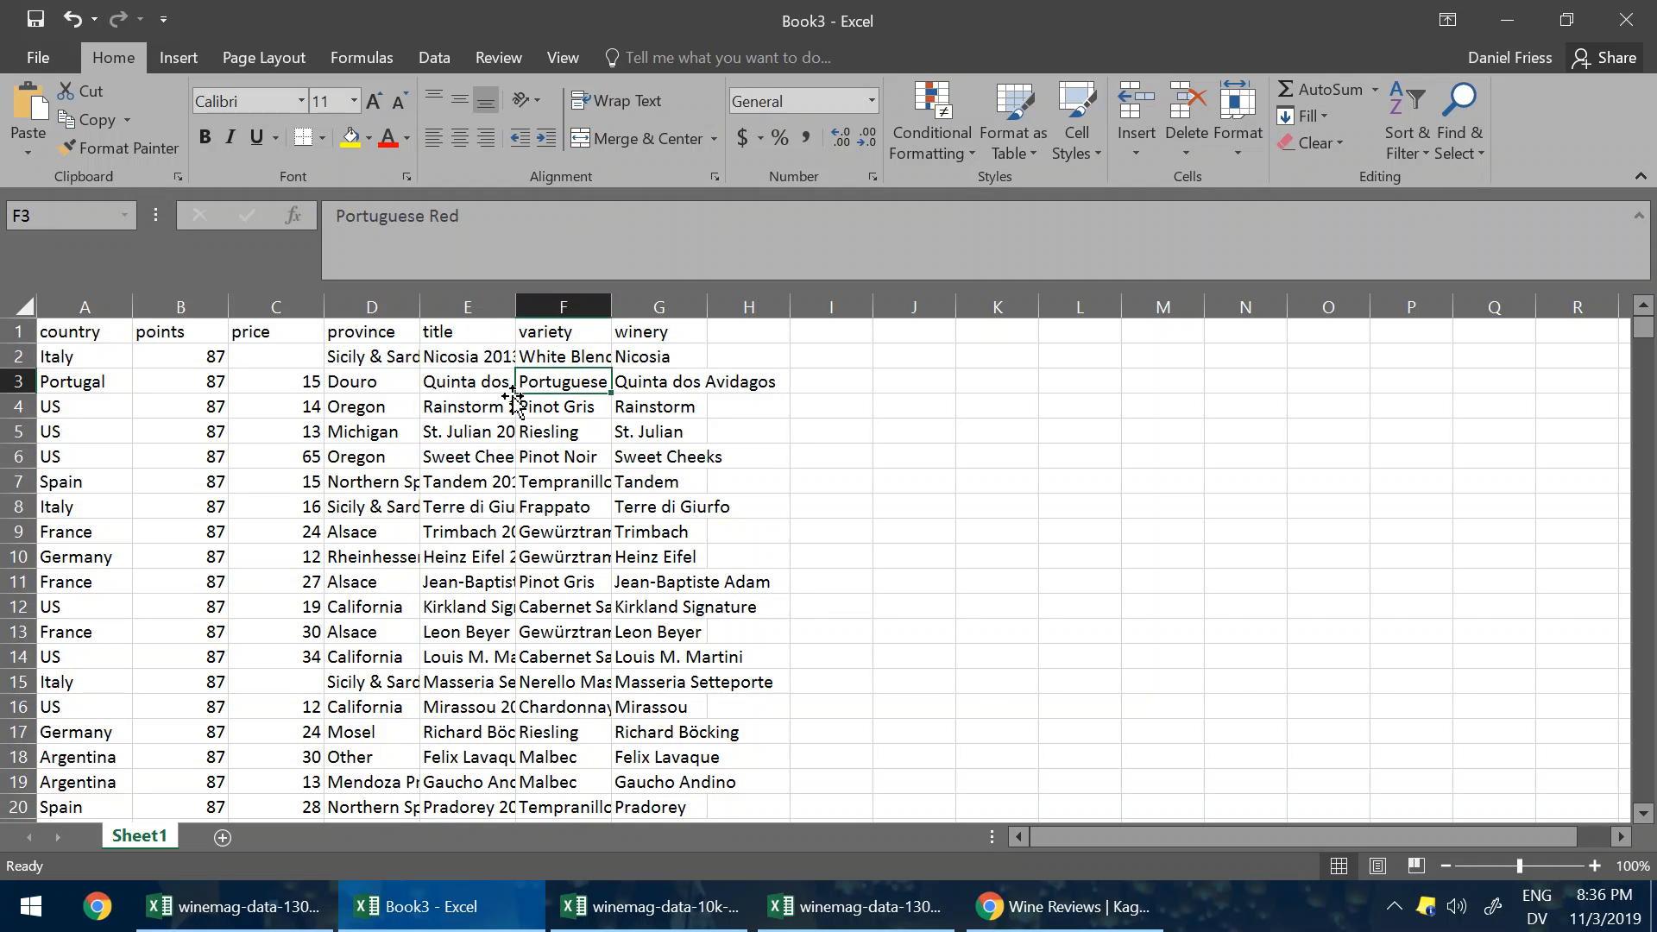
key(Up)
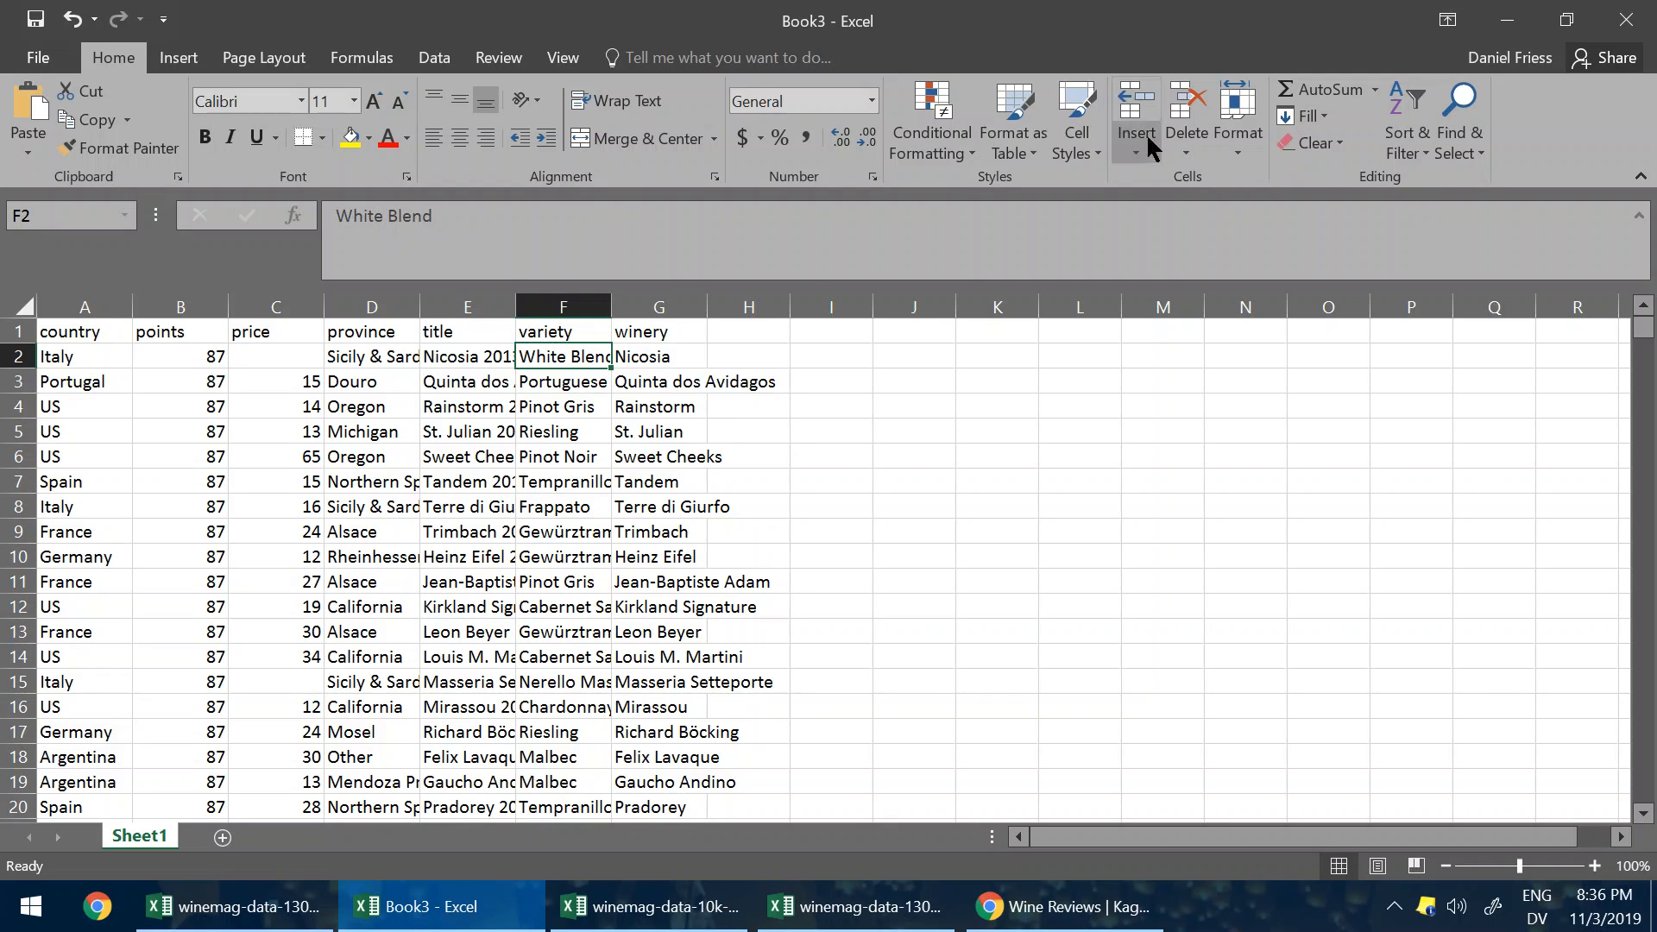
click(1453, 149)
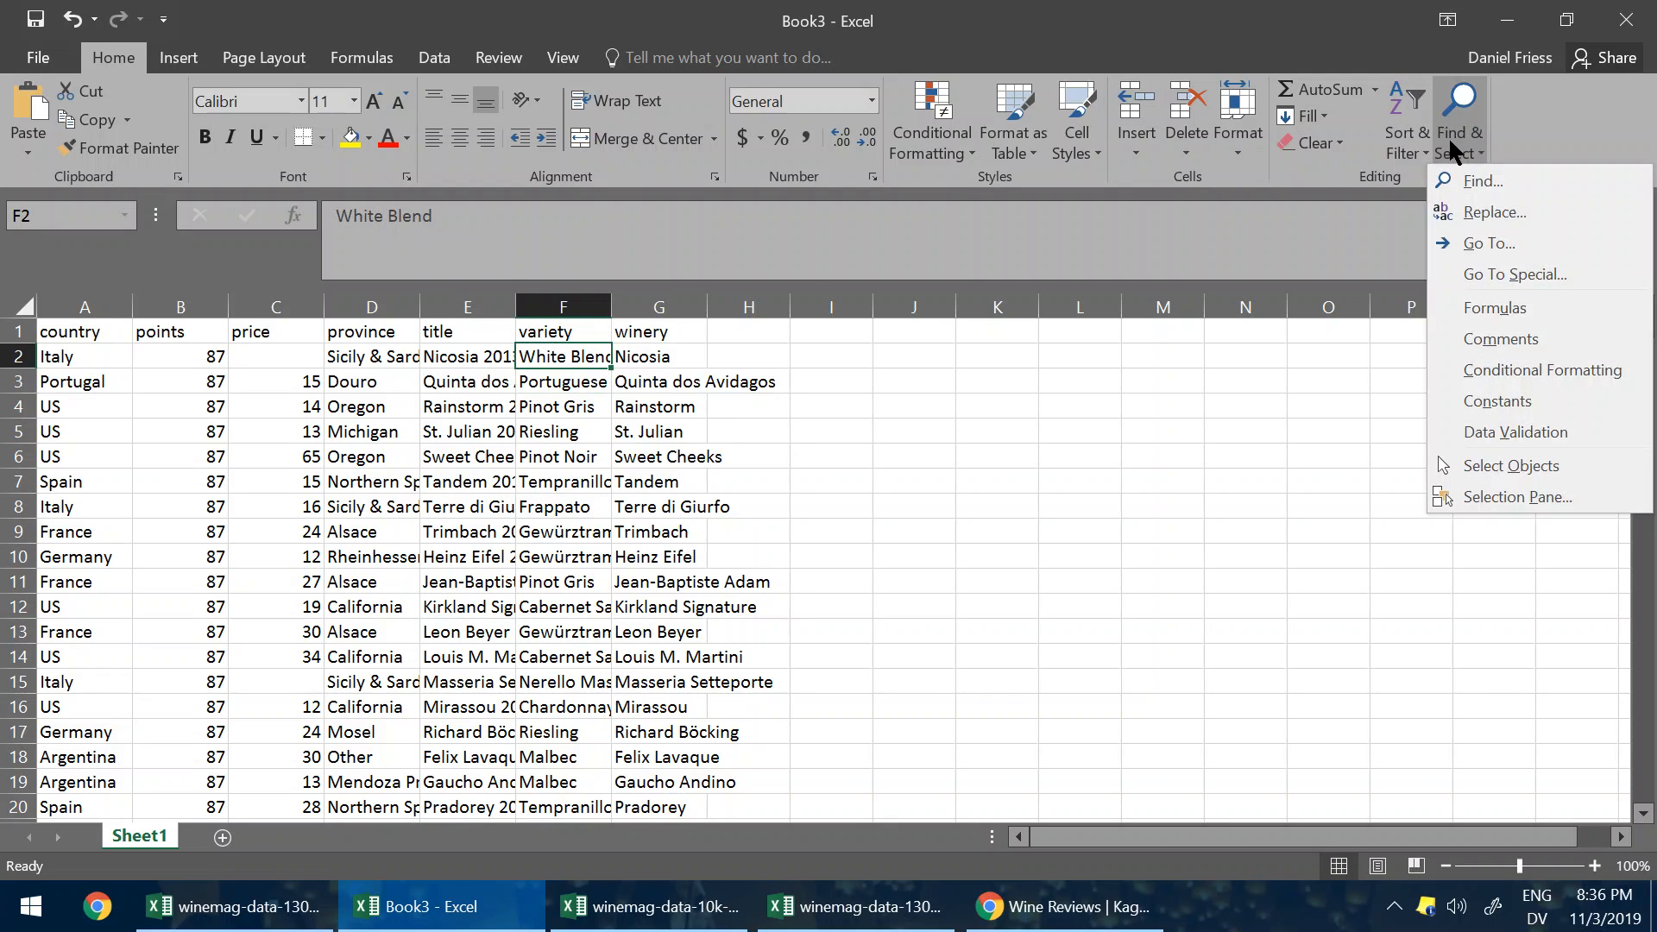
click(1571, 268)
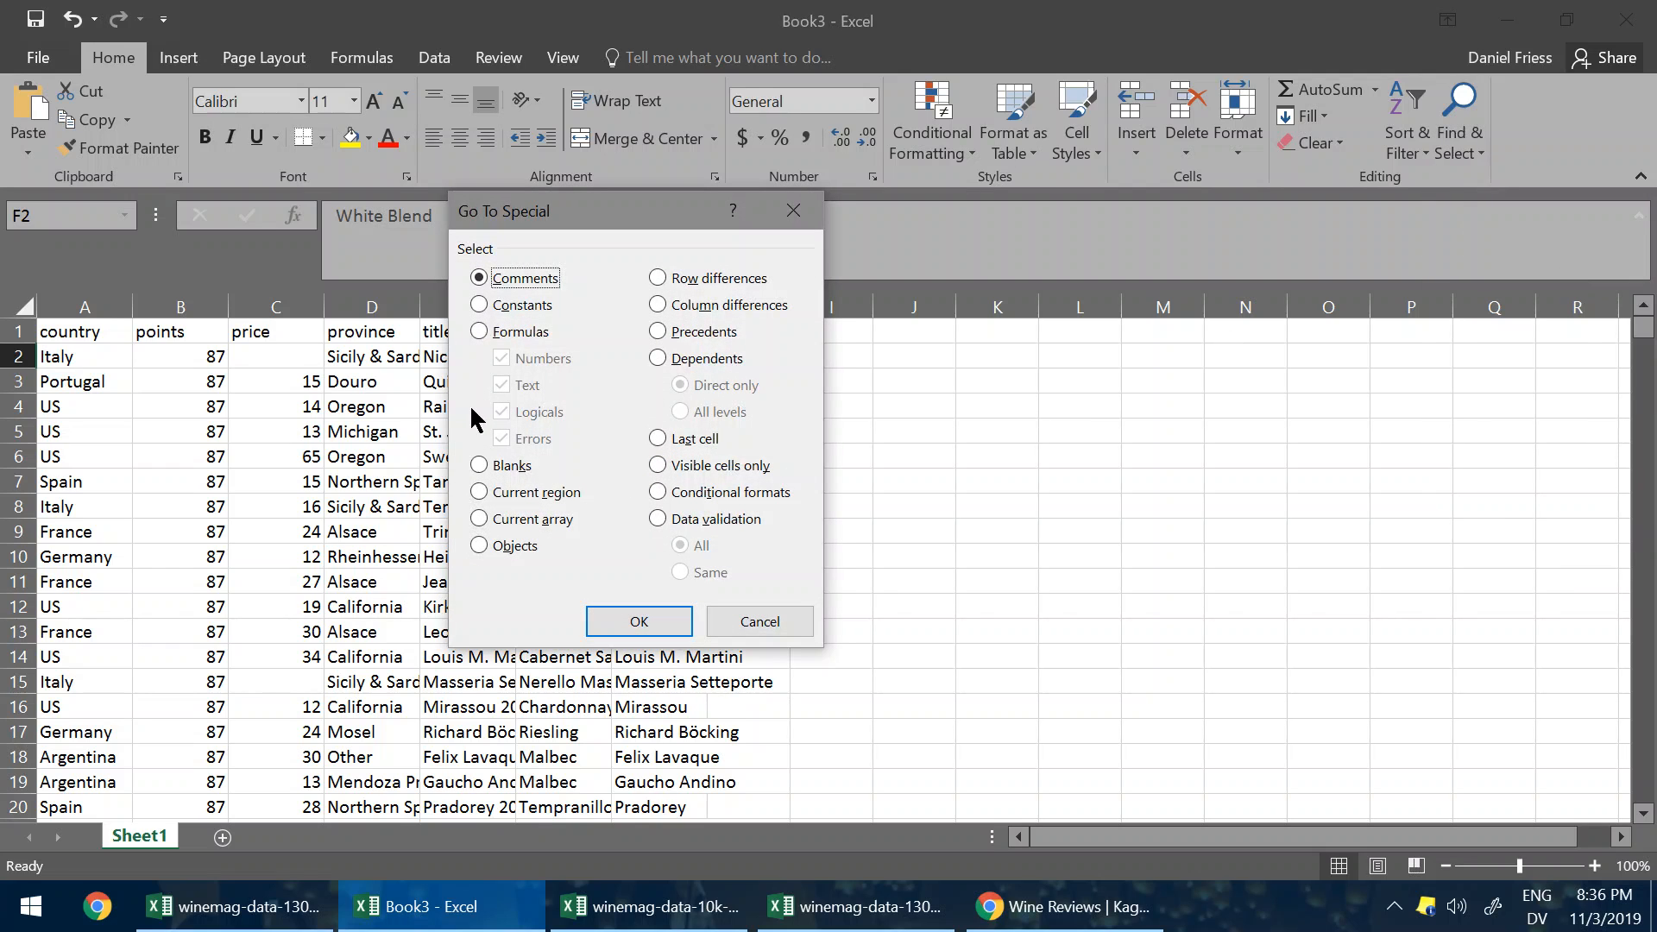
click(522, 466)
click(727, 613)
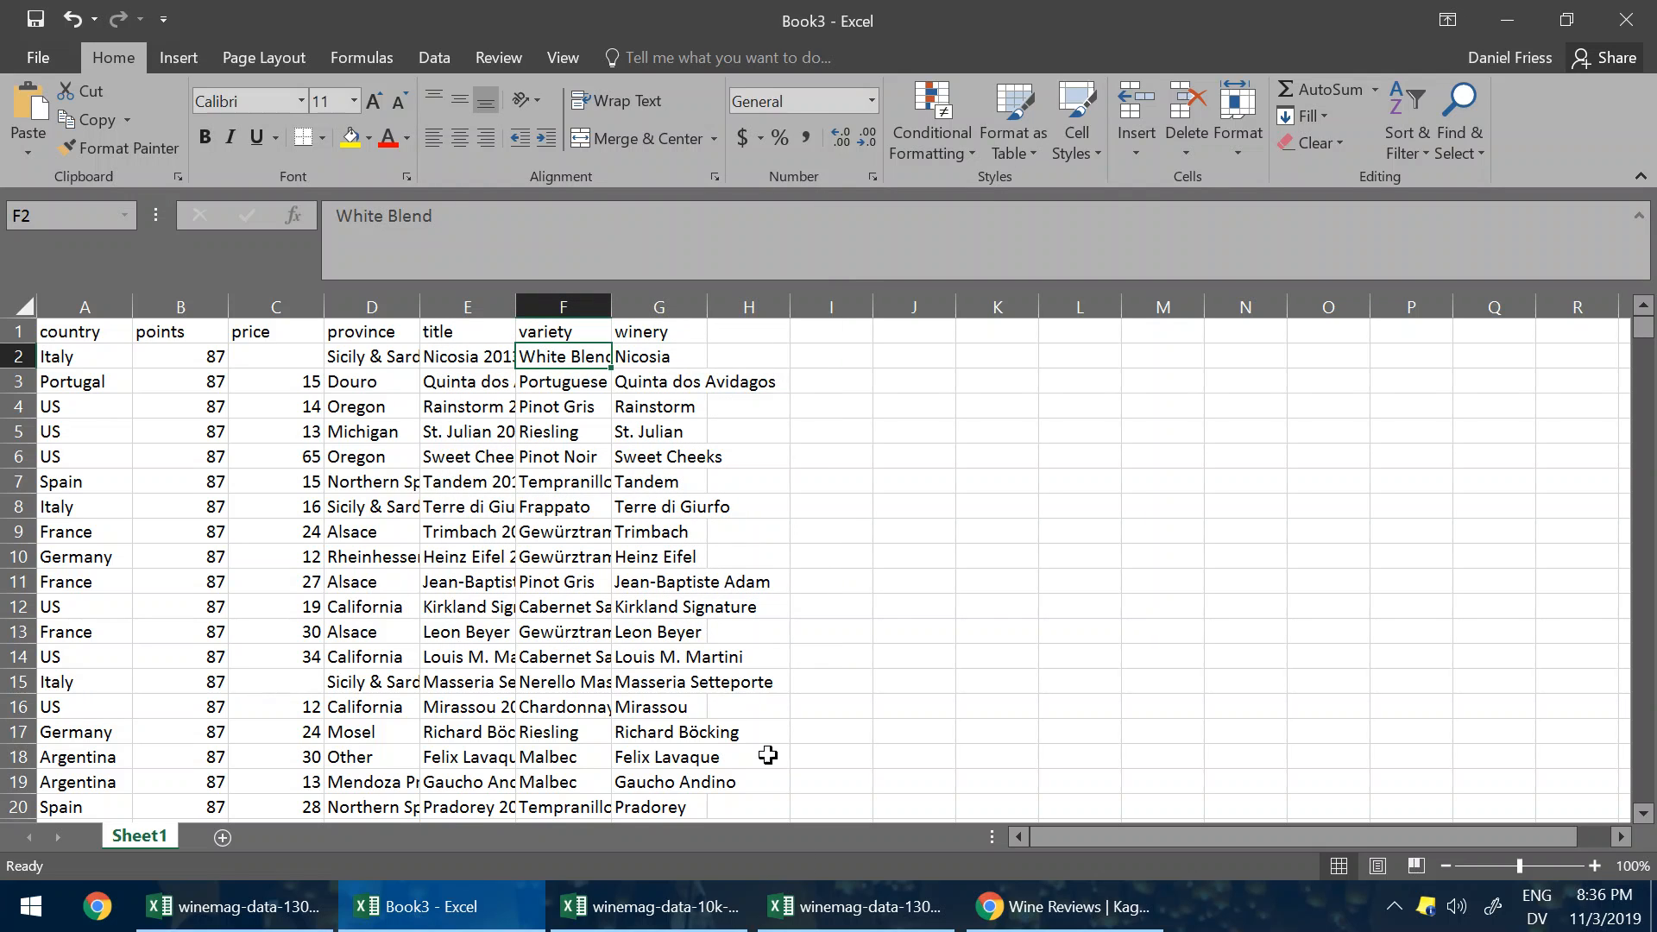
Step: Switch to the winemag-data-10k-utf.csv workbook and select all of its blank cells with Go To Special
mouse_move(691, 926)
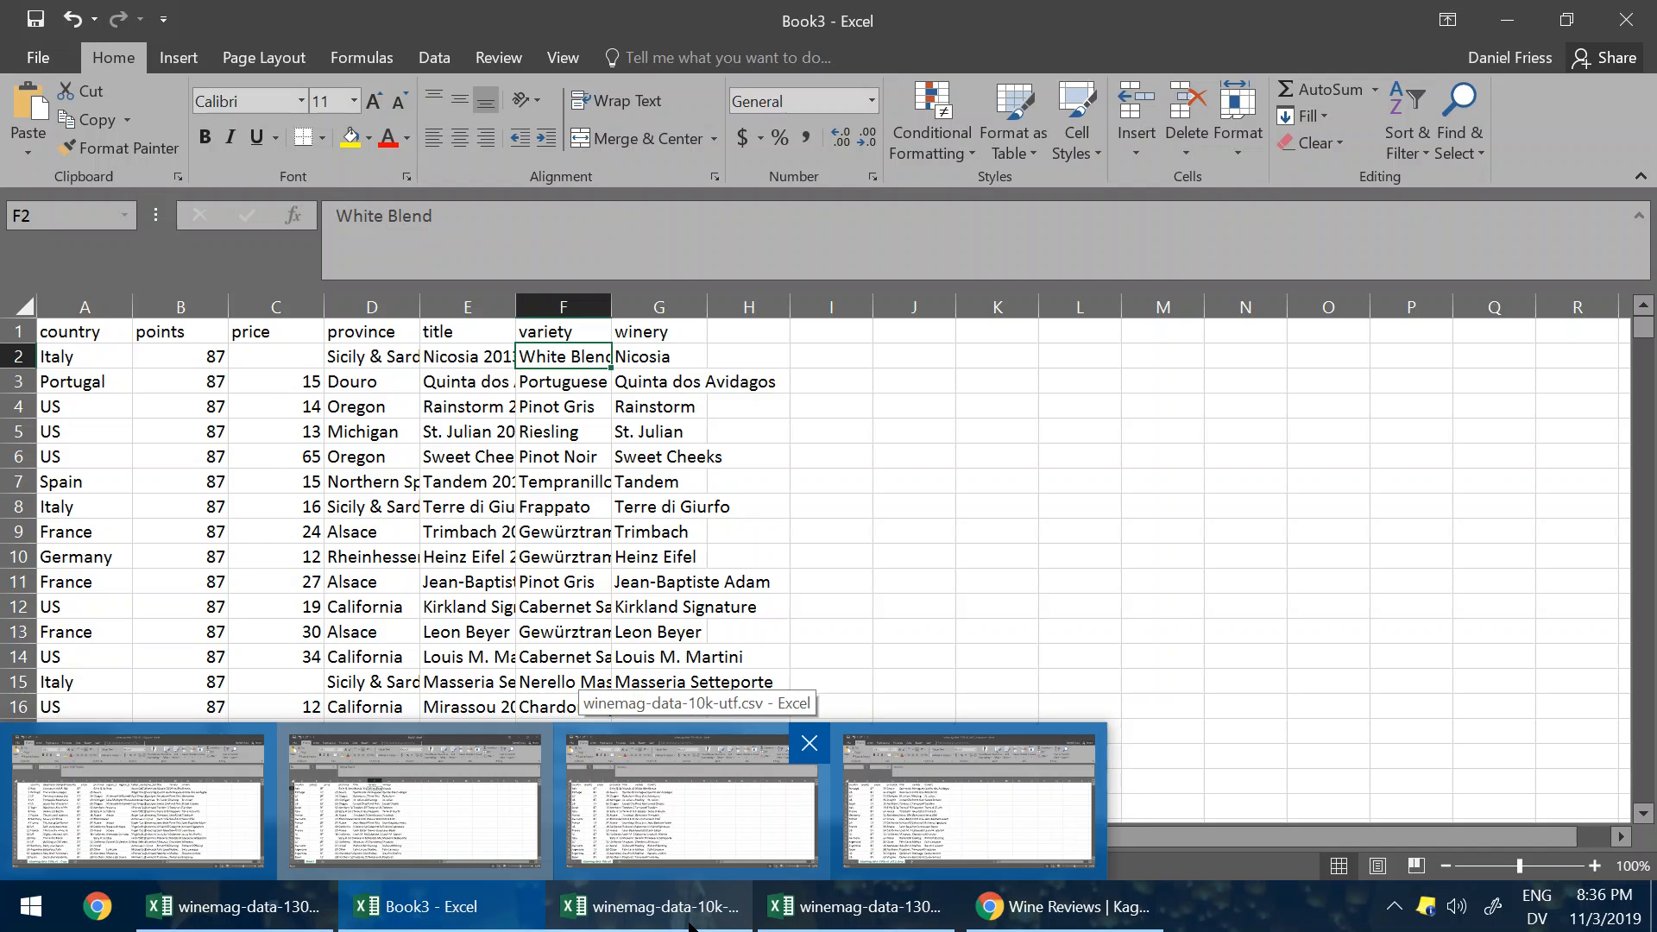
click(690, 794)
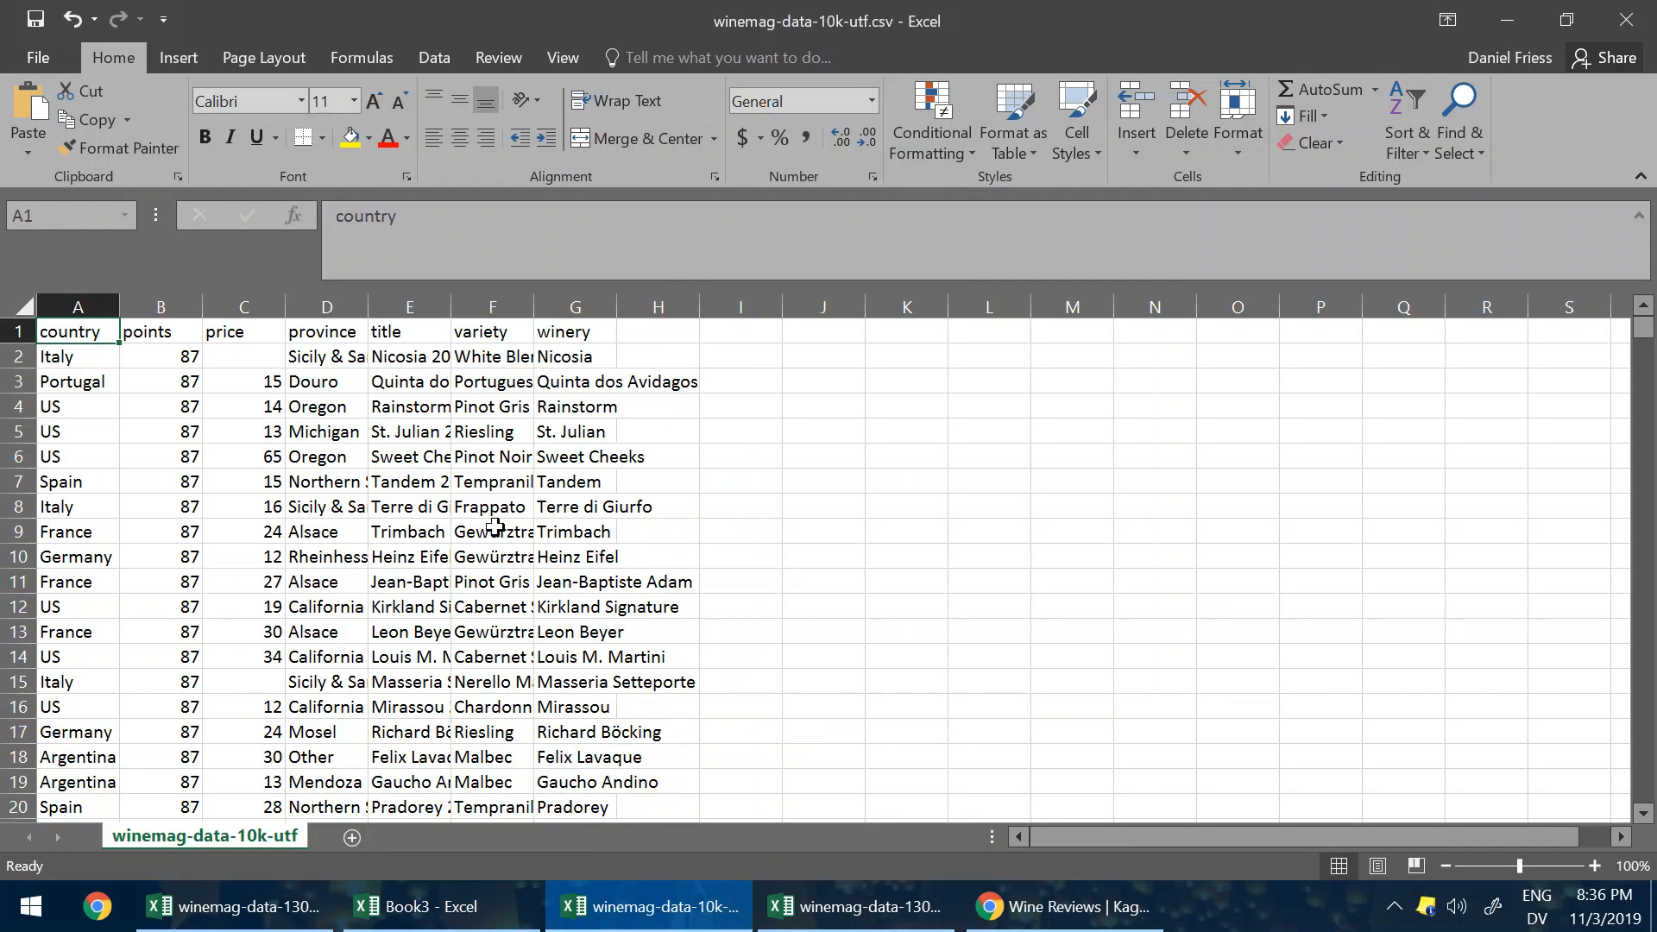
click(627, 912)
click(627, 912)
click(1455, 142)
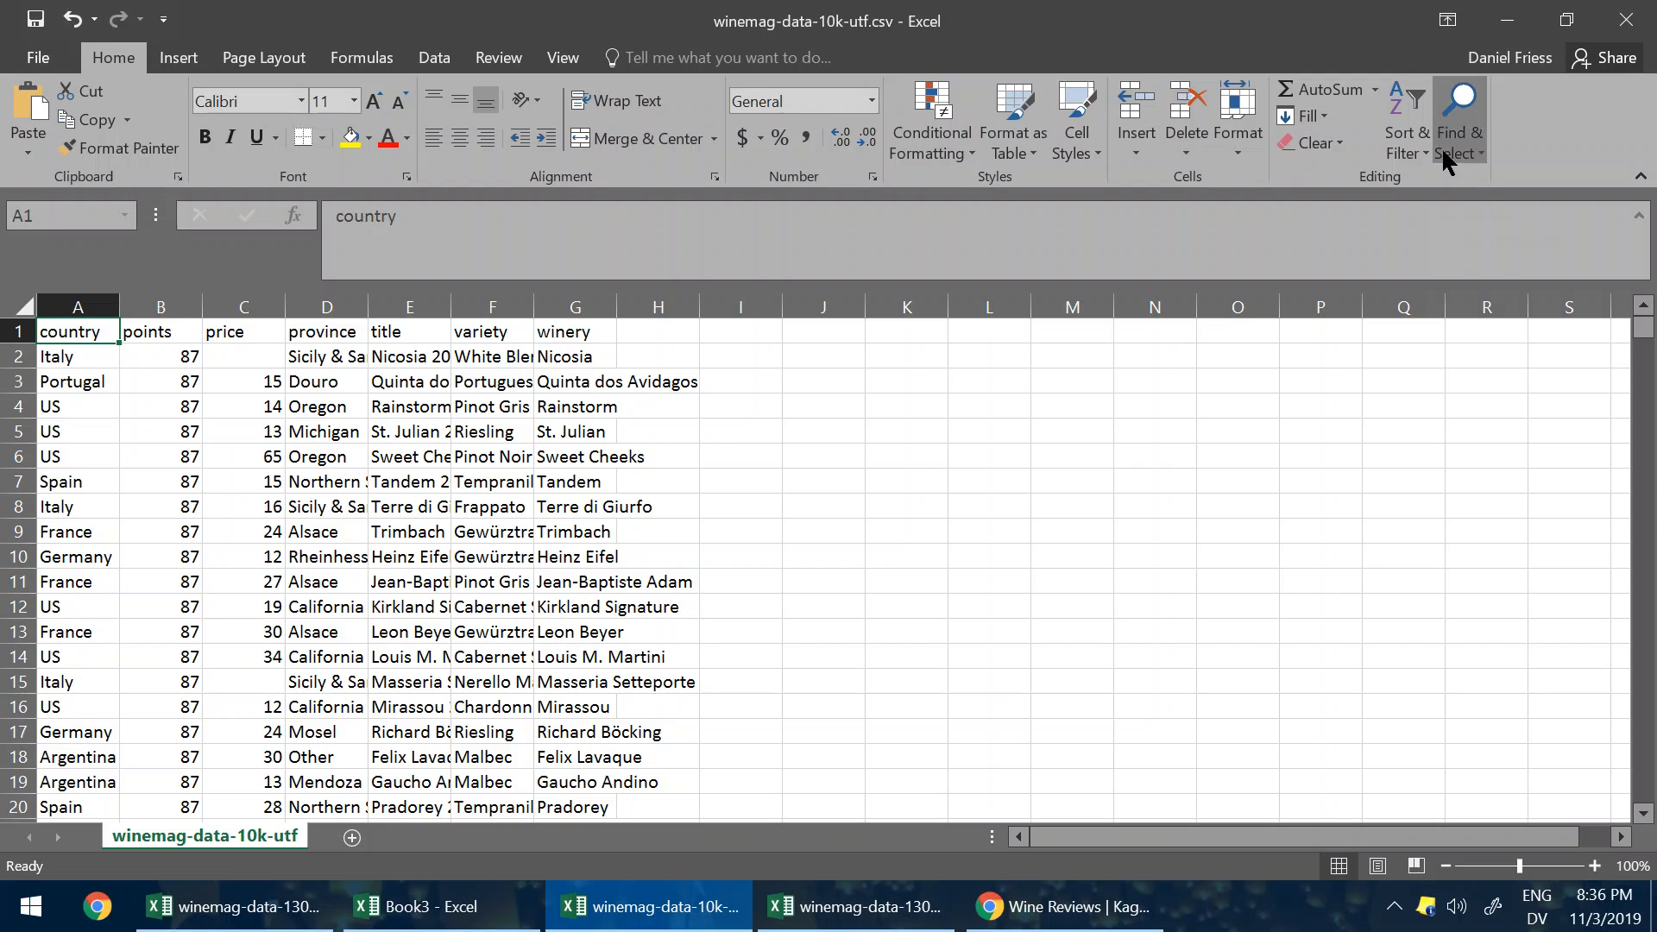
click(1493, 275)
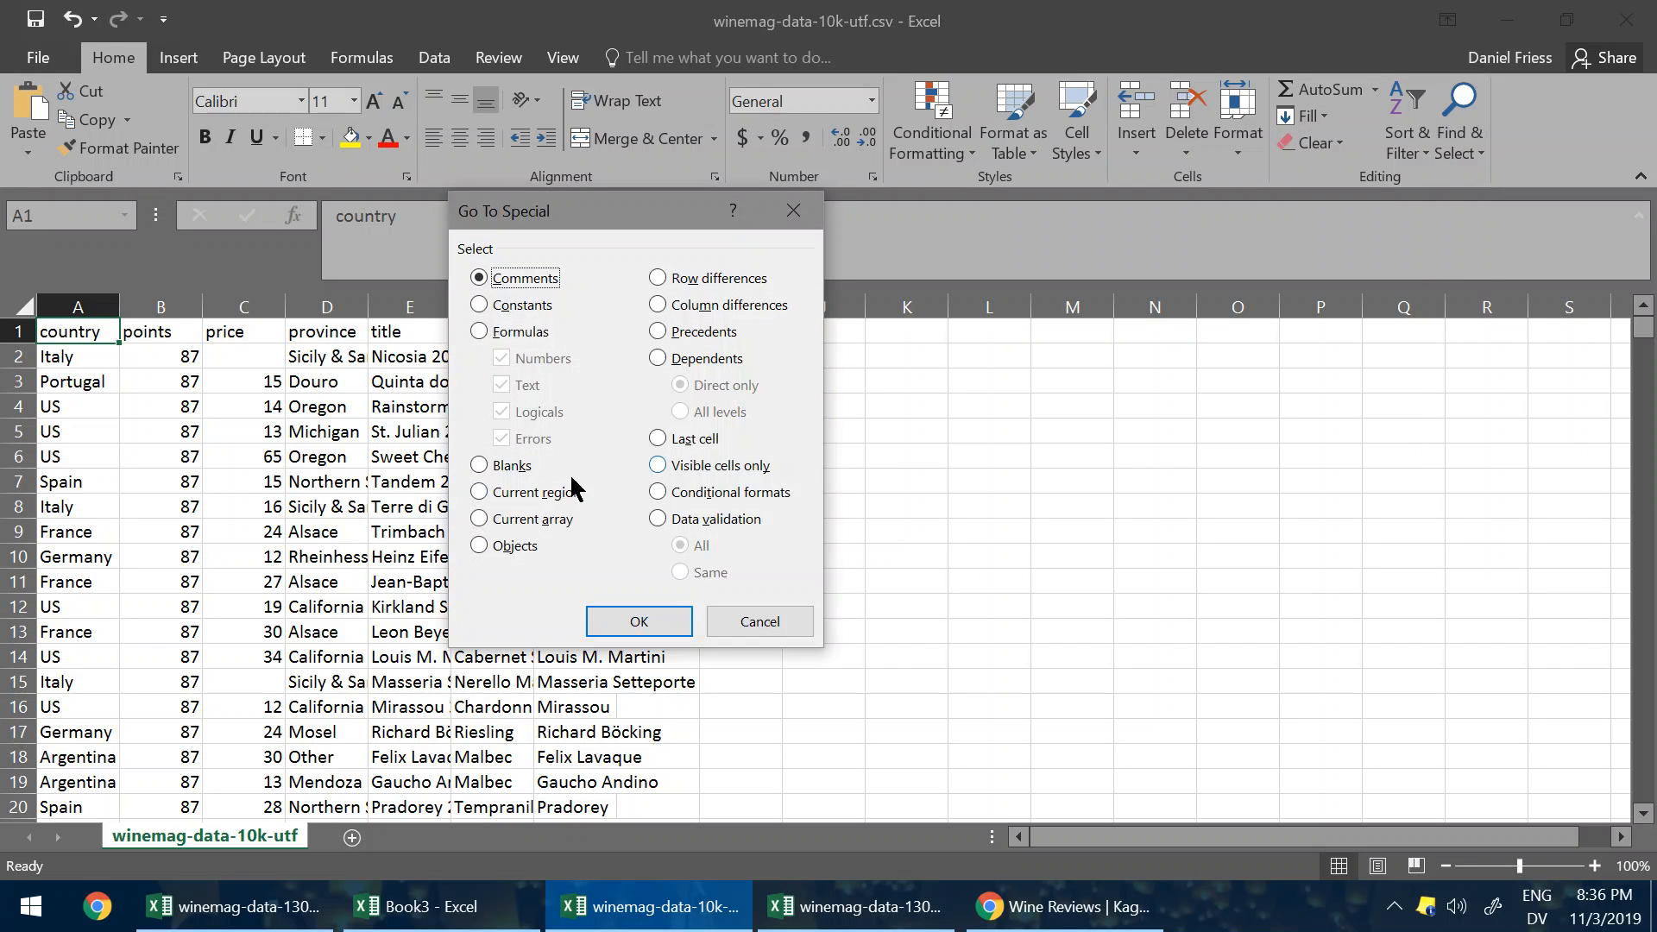
click(512, 467)
click(639, 622)
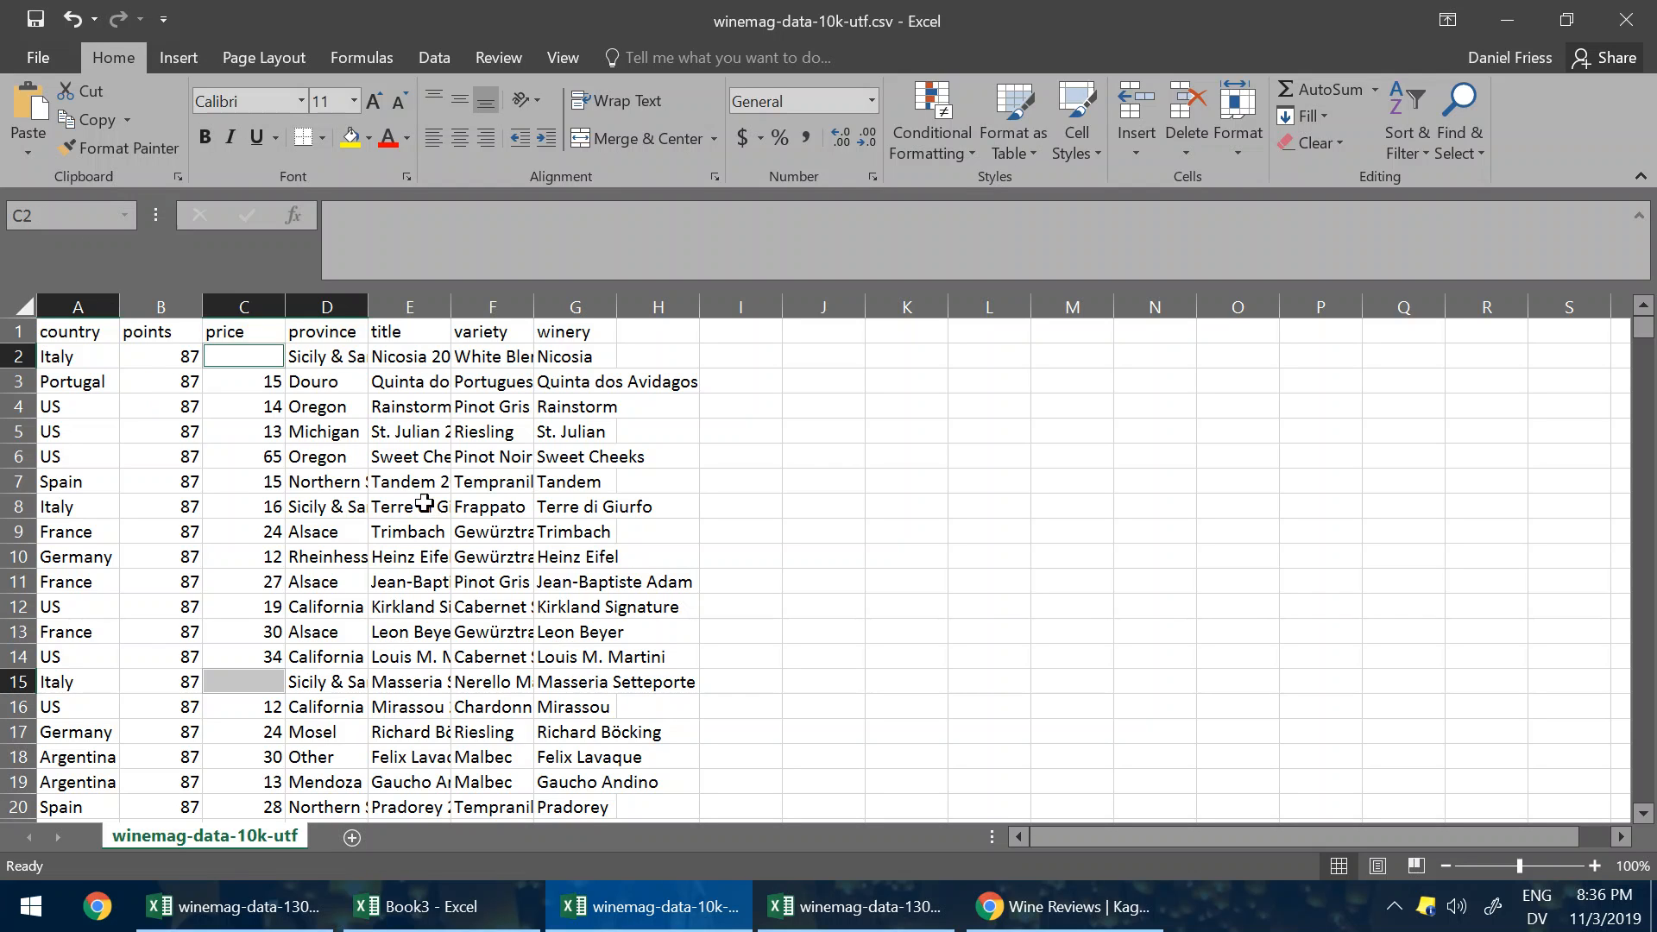
Step: Look through the selected blank cells and delete the entire sheet rows that contain them
scroll(436, 496, down, 5)
scroll(440, 489, down, 5)
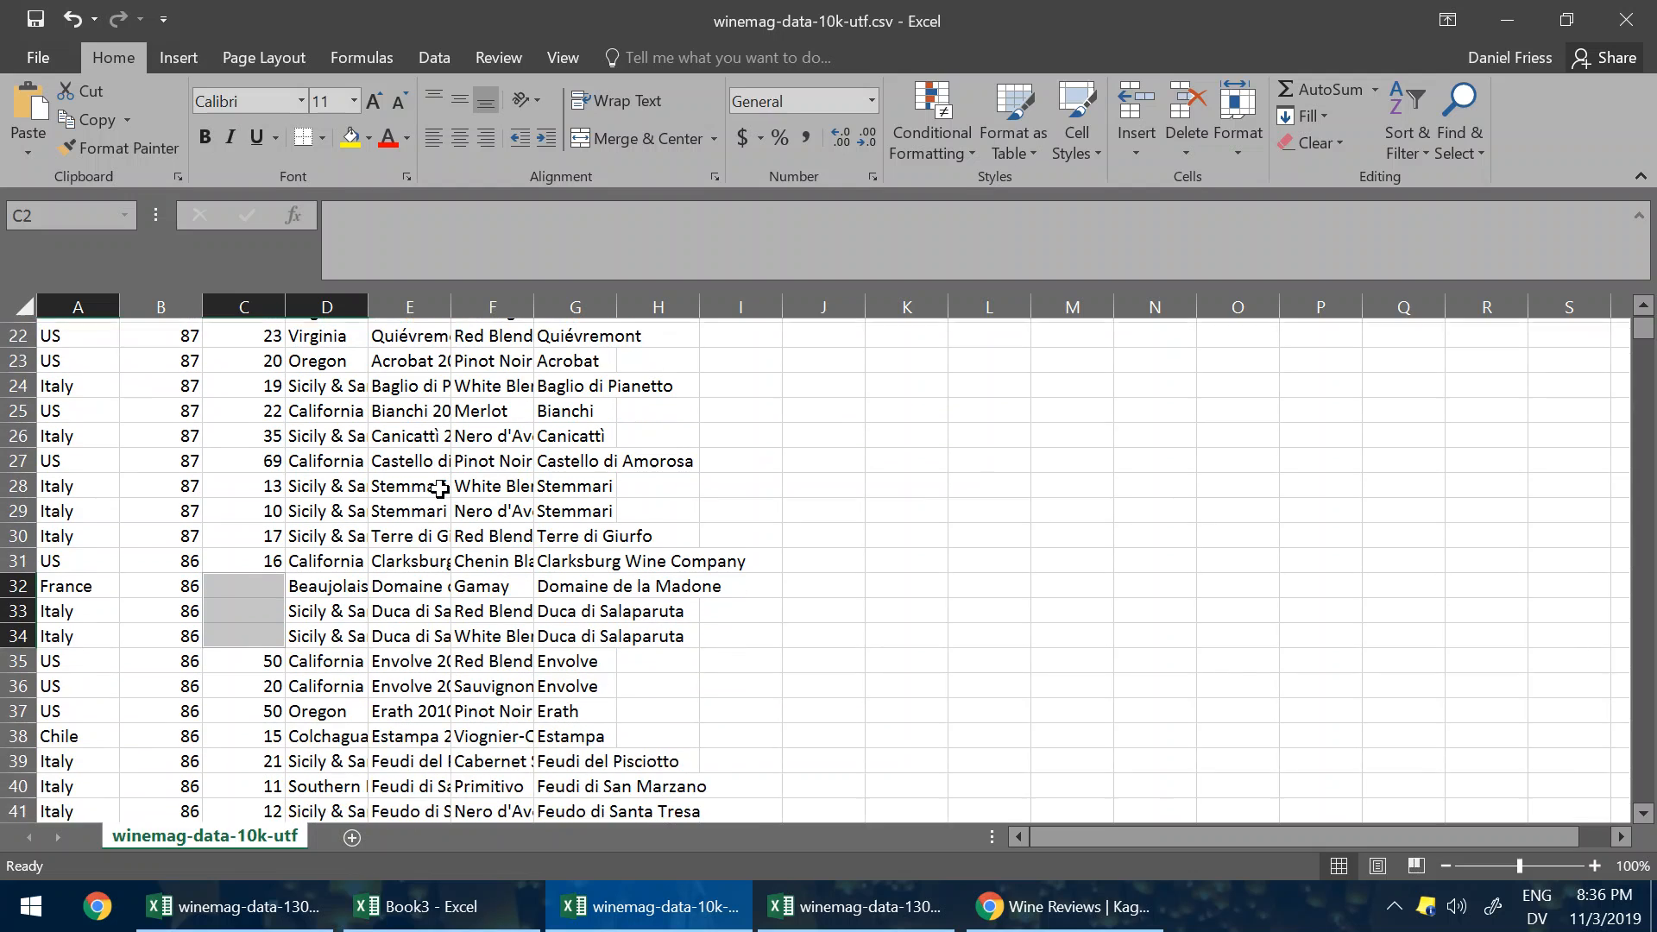
scroll(439, 489, down, 3)
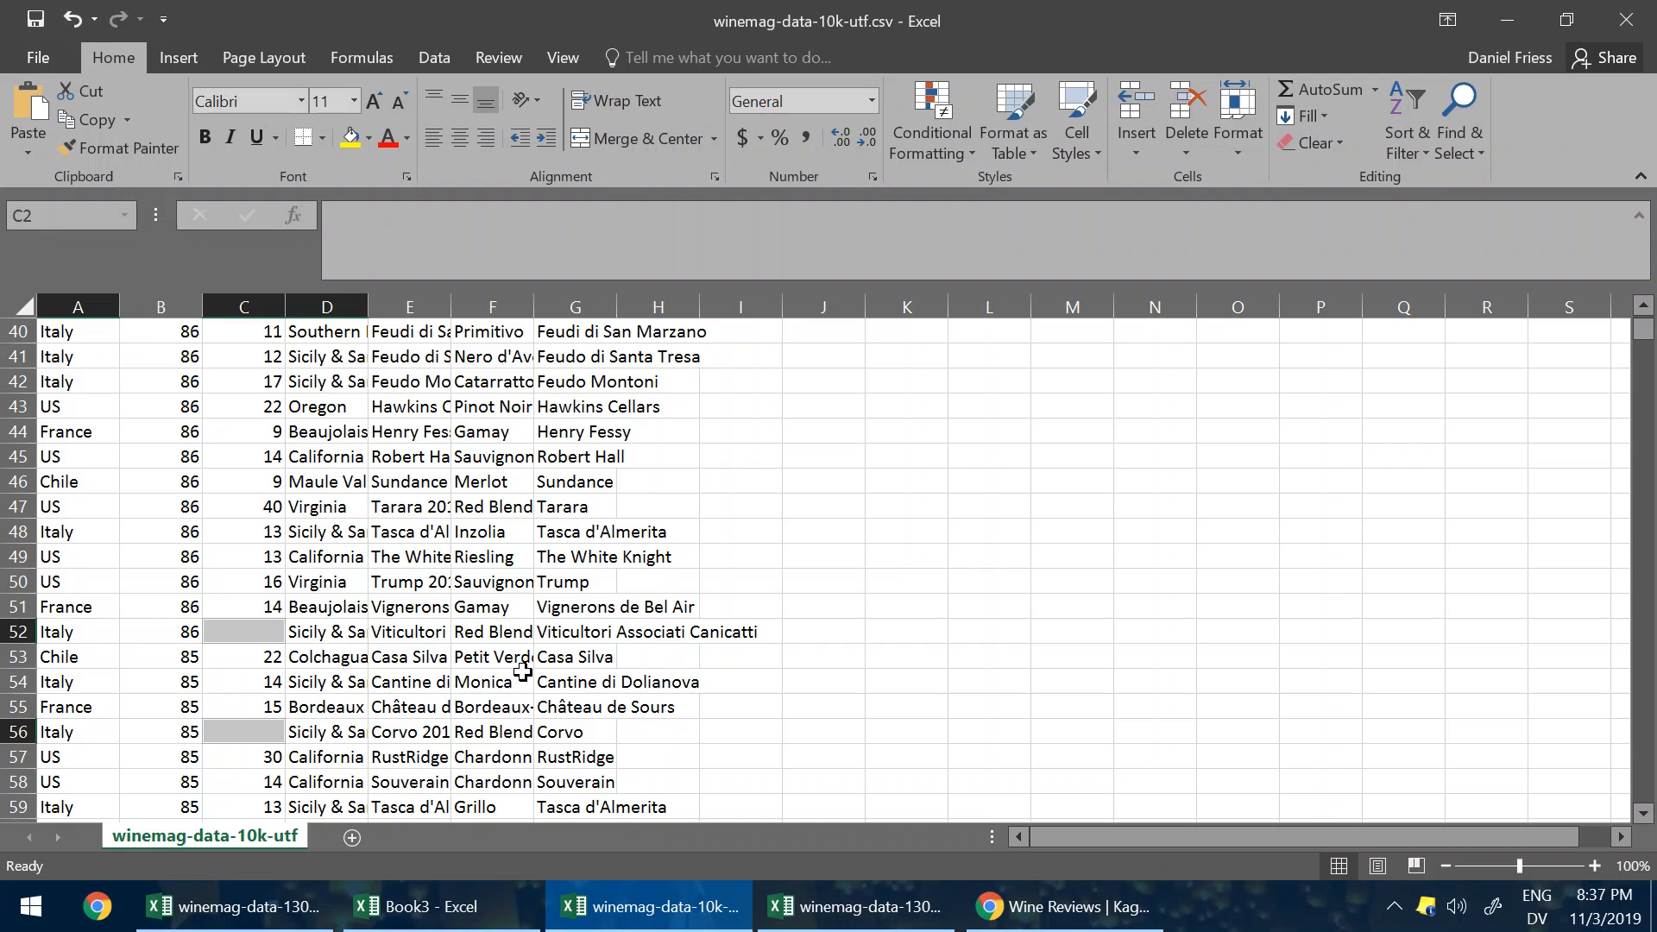
scroll(522, 672, up, 13)
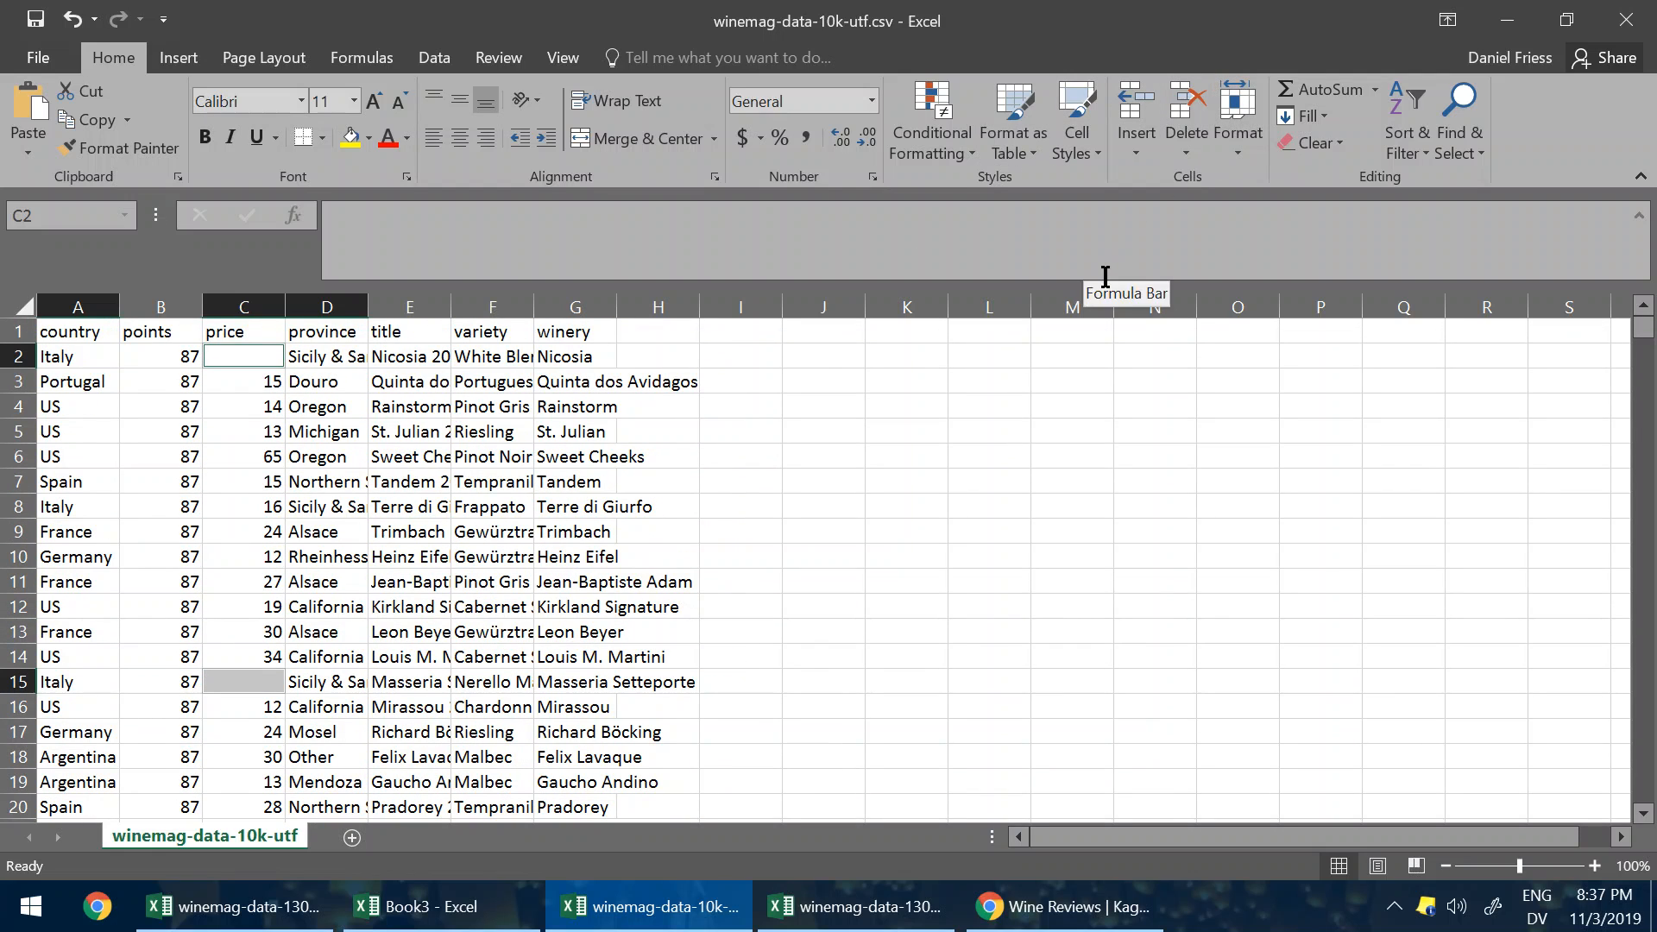
click(1187, 141)
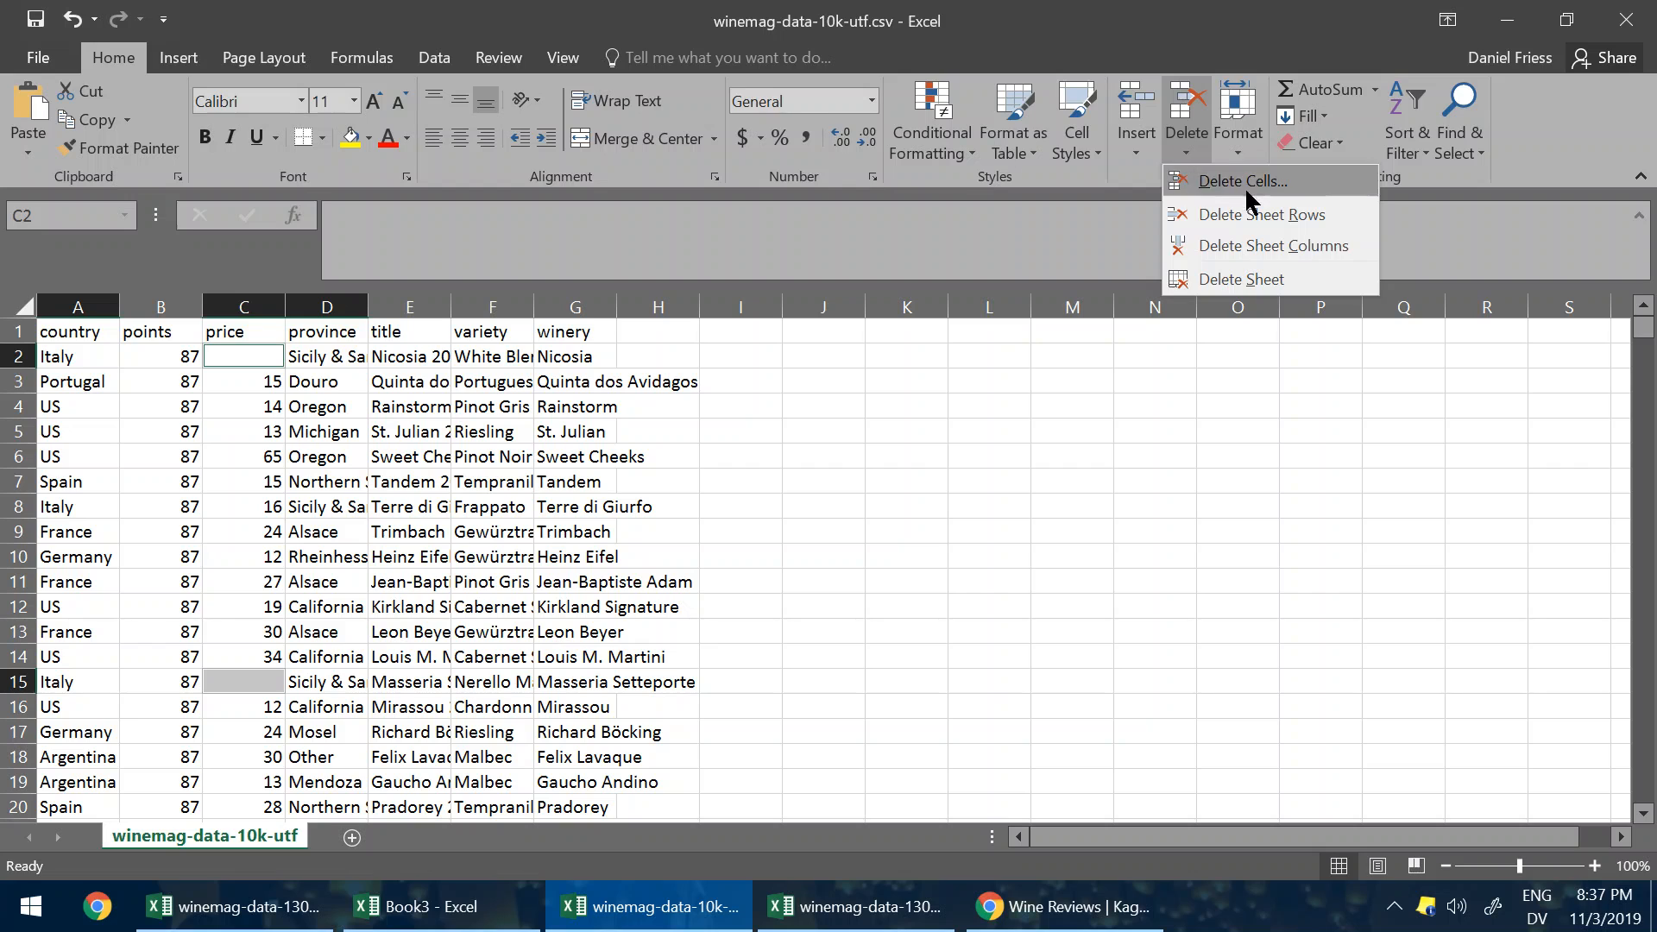
click(1269, 216)
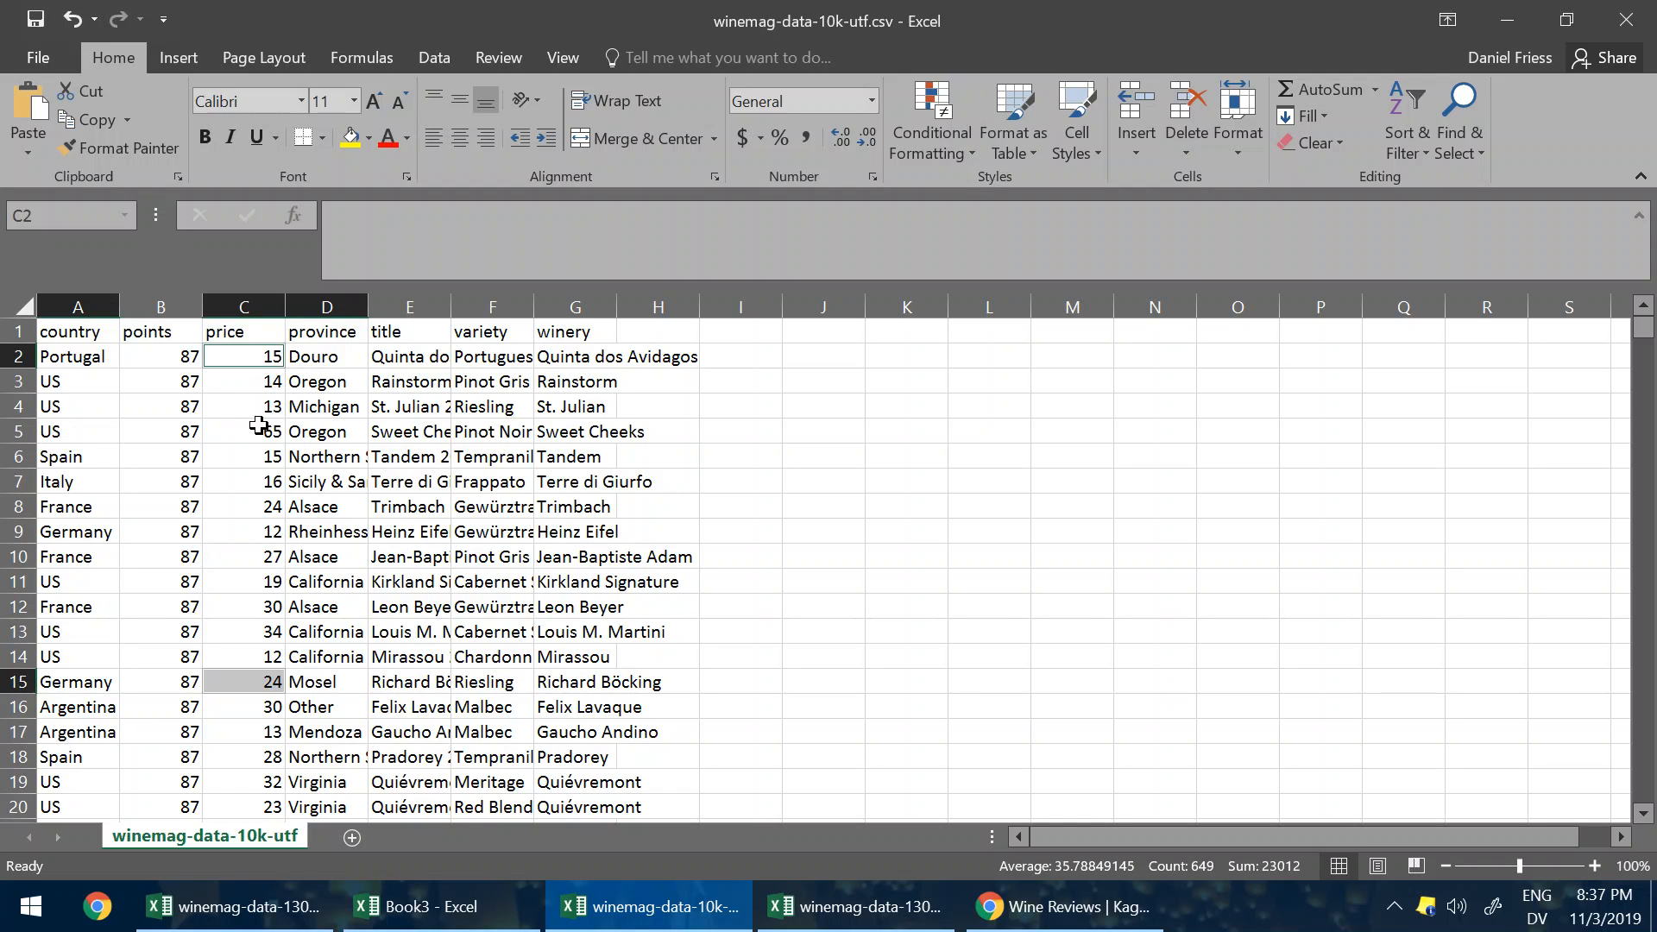
click(217, 405)
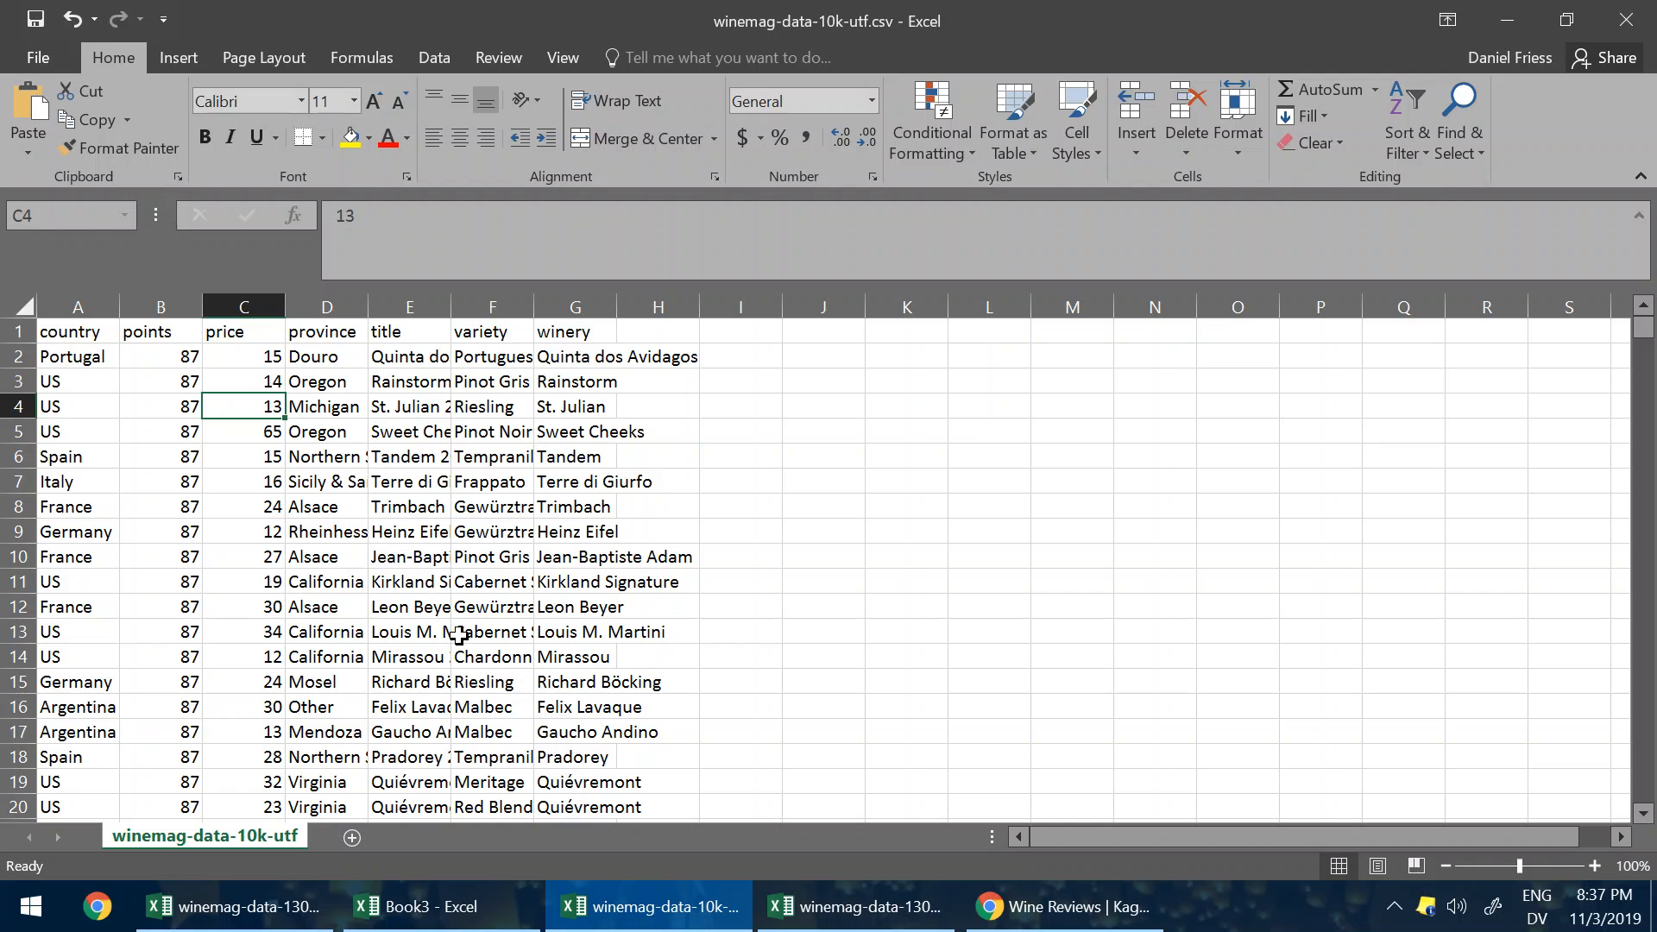
click(491, 504)
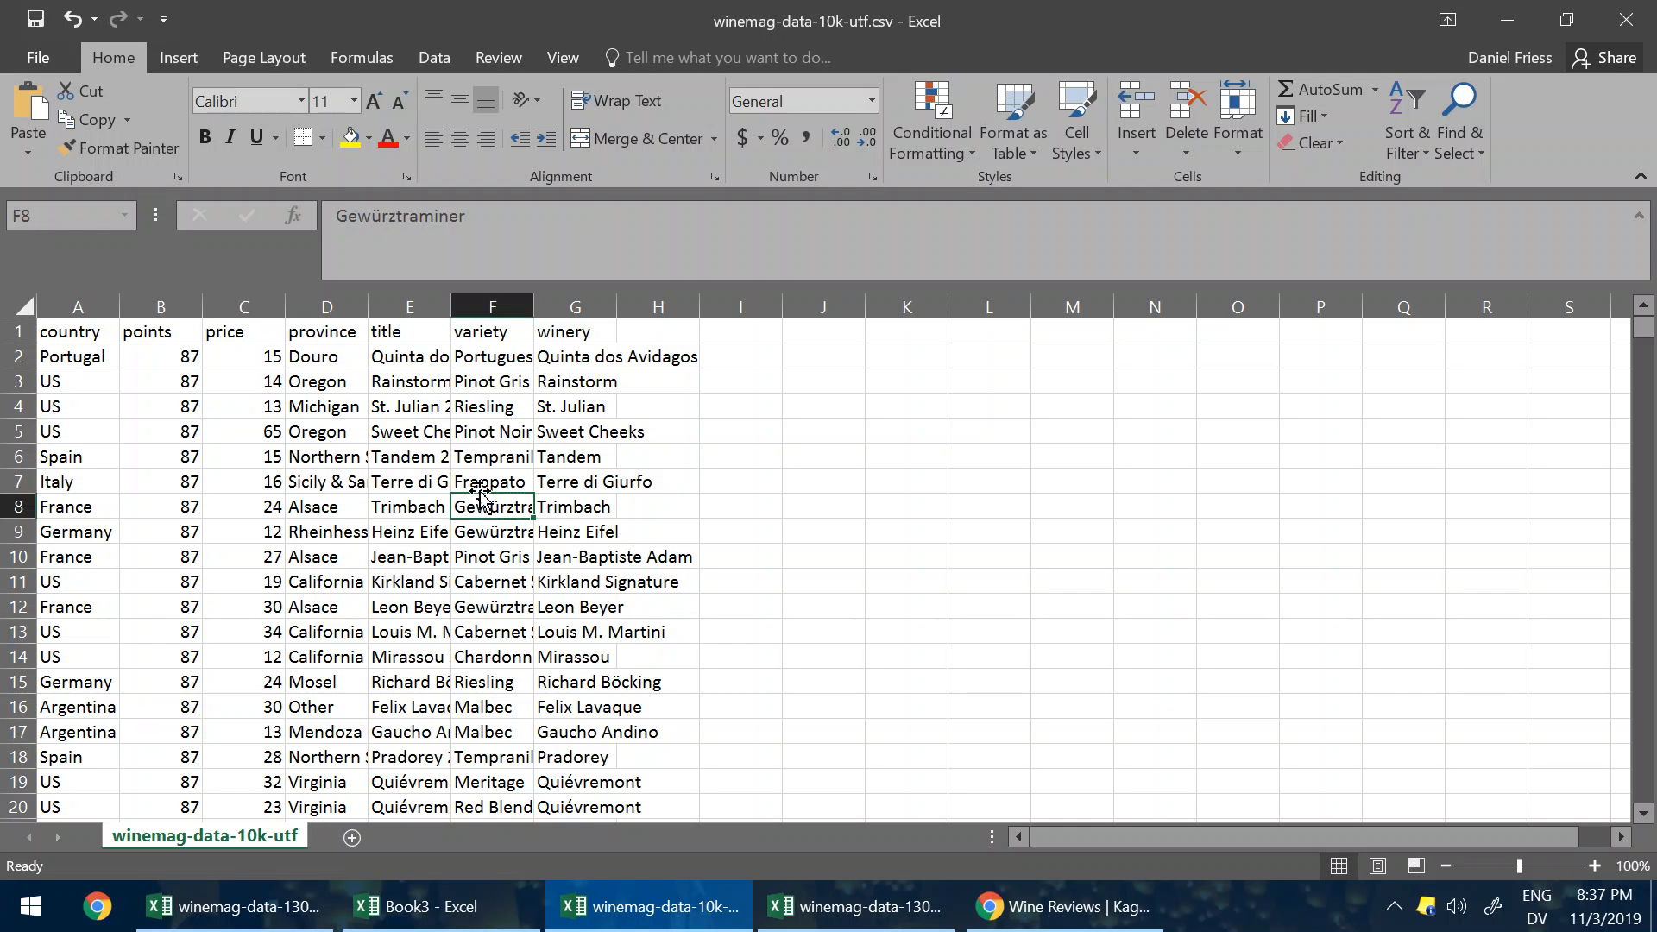
Step: Switch to the winemag-data-130k-v2_utf_2_dropna.csv workbook and check its first rows for blank prices
click(875, 910)
click(723, 906)
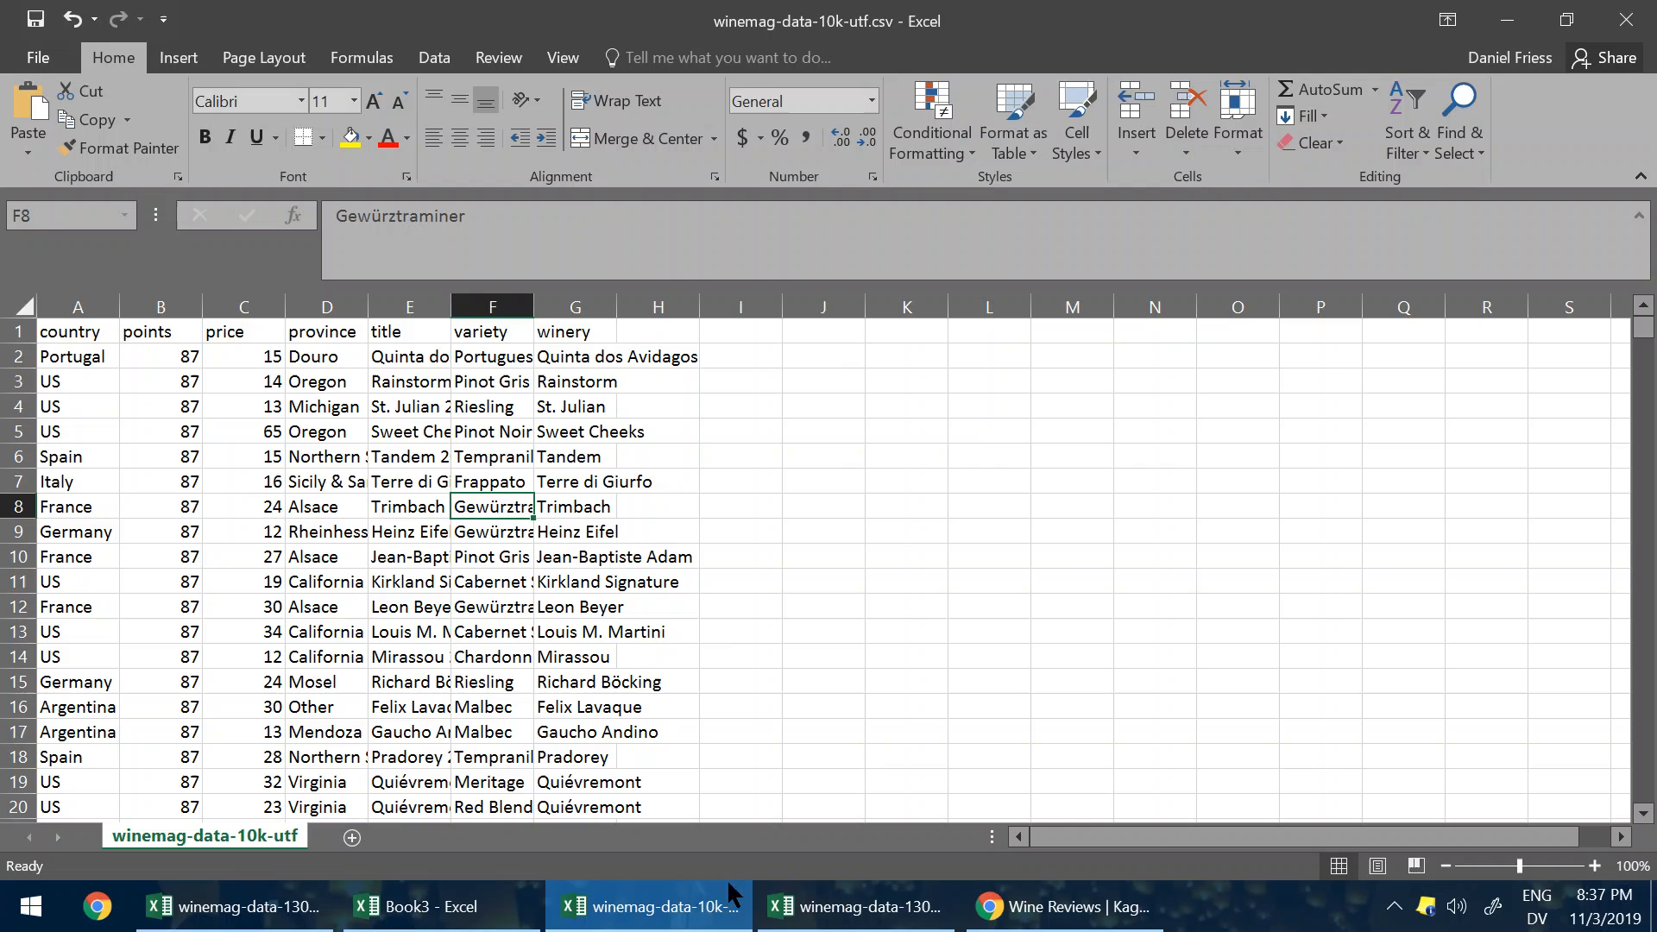
click(846, 913)
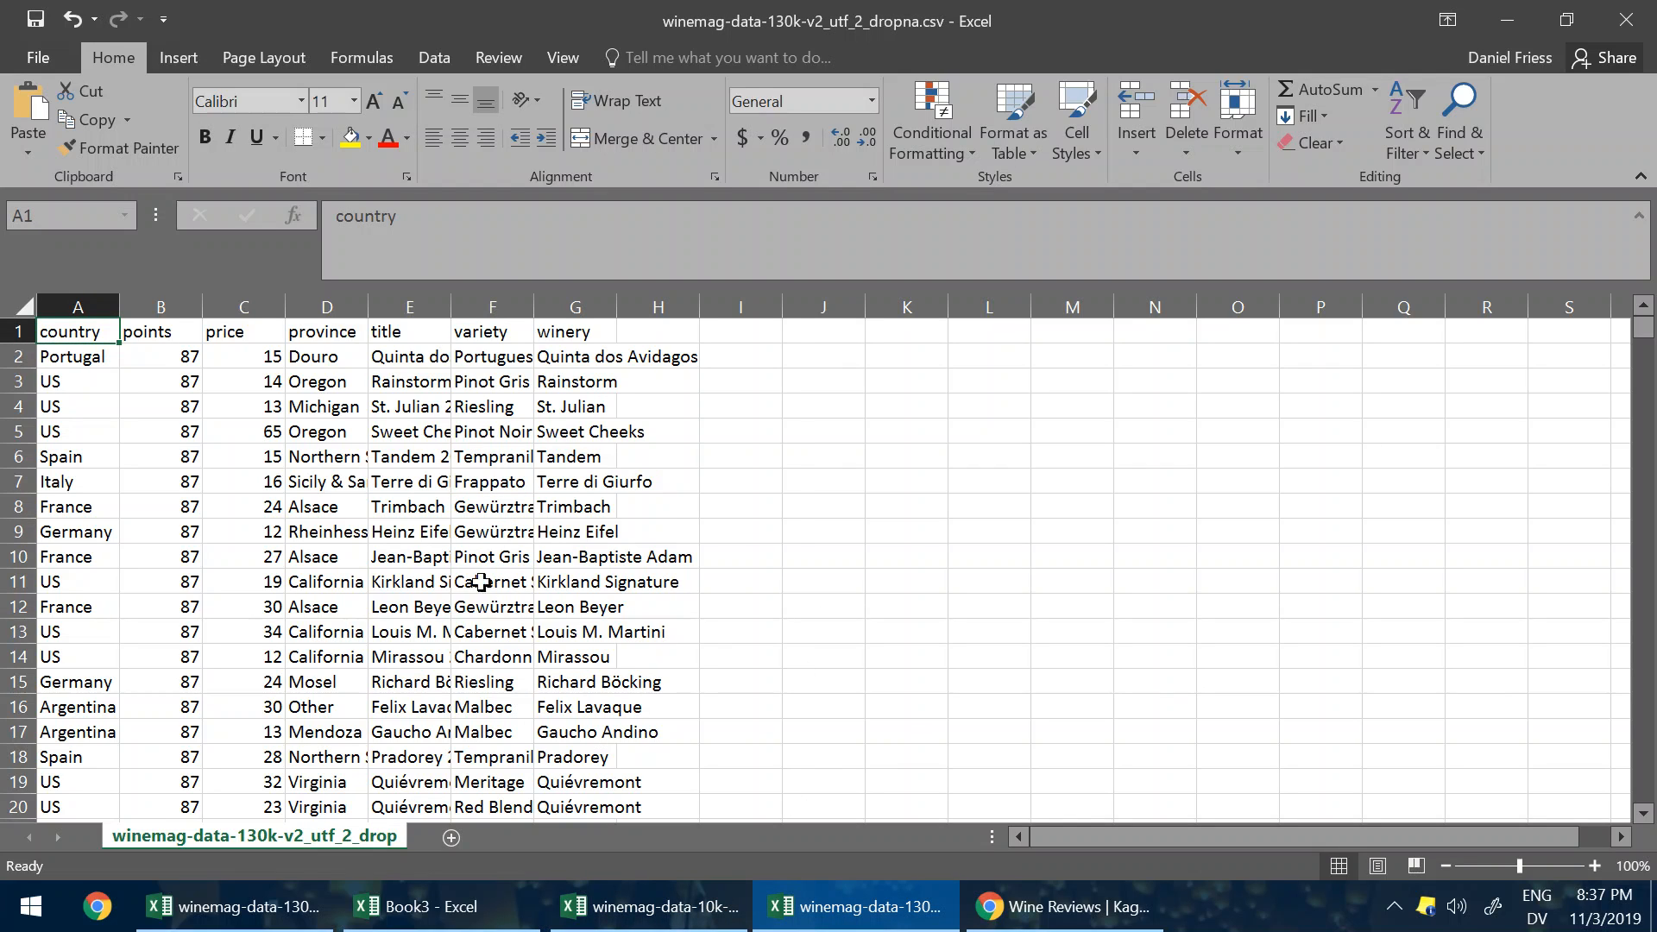
scroll(385, 471, down, 1)
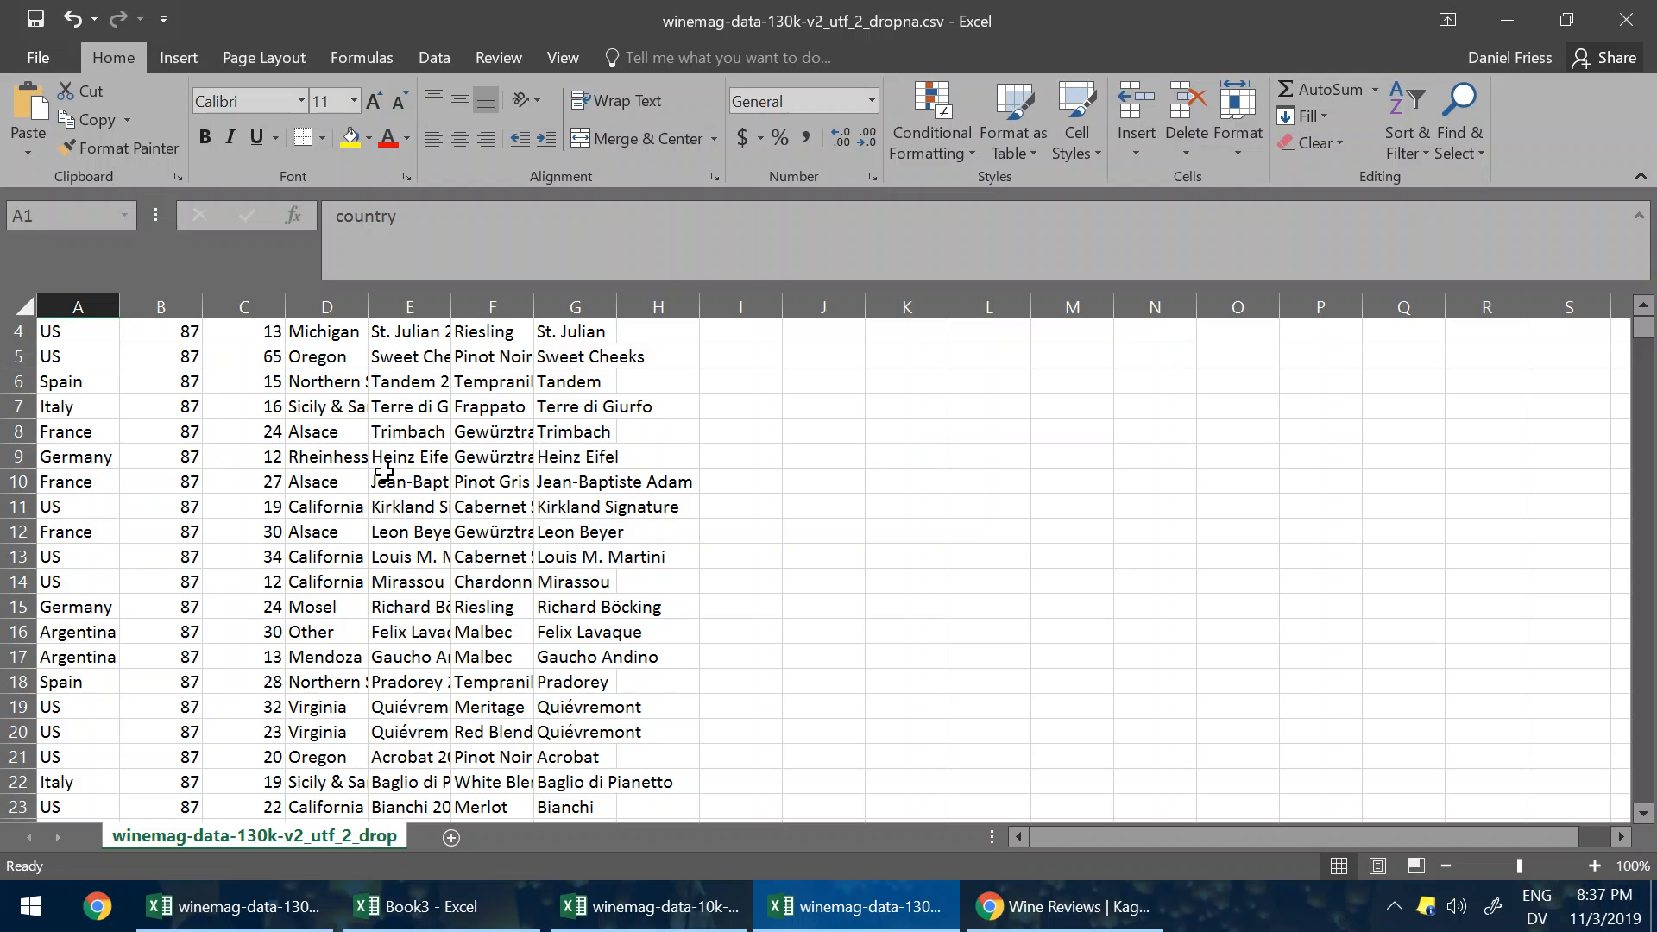
scroll(384, 472, up, 1)
scroll(384, 472, down, 2)
click(591, 660)
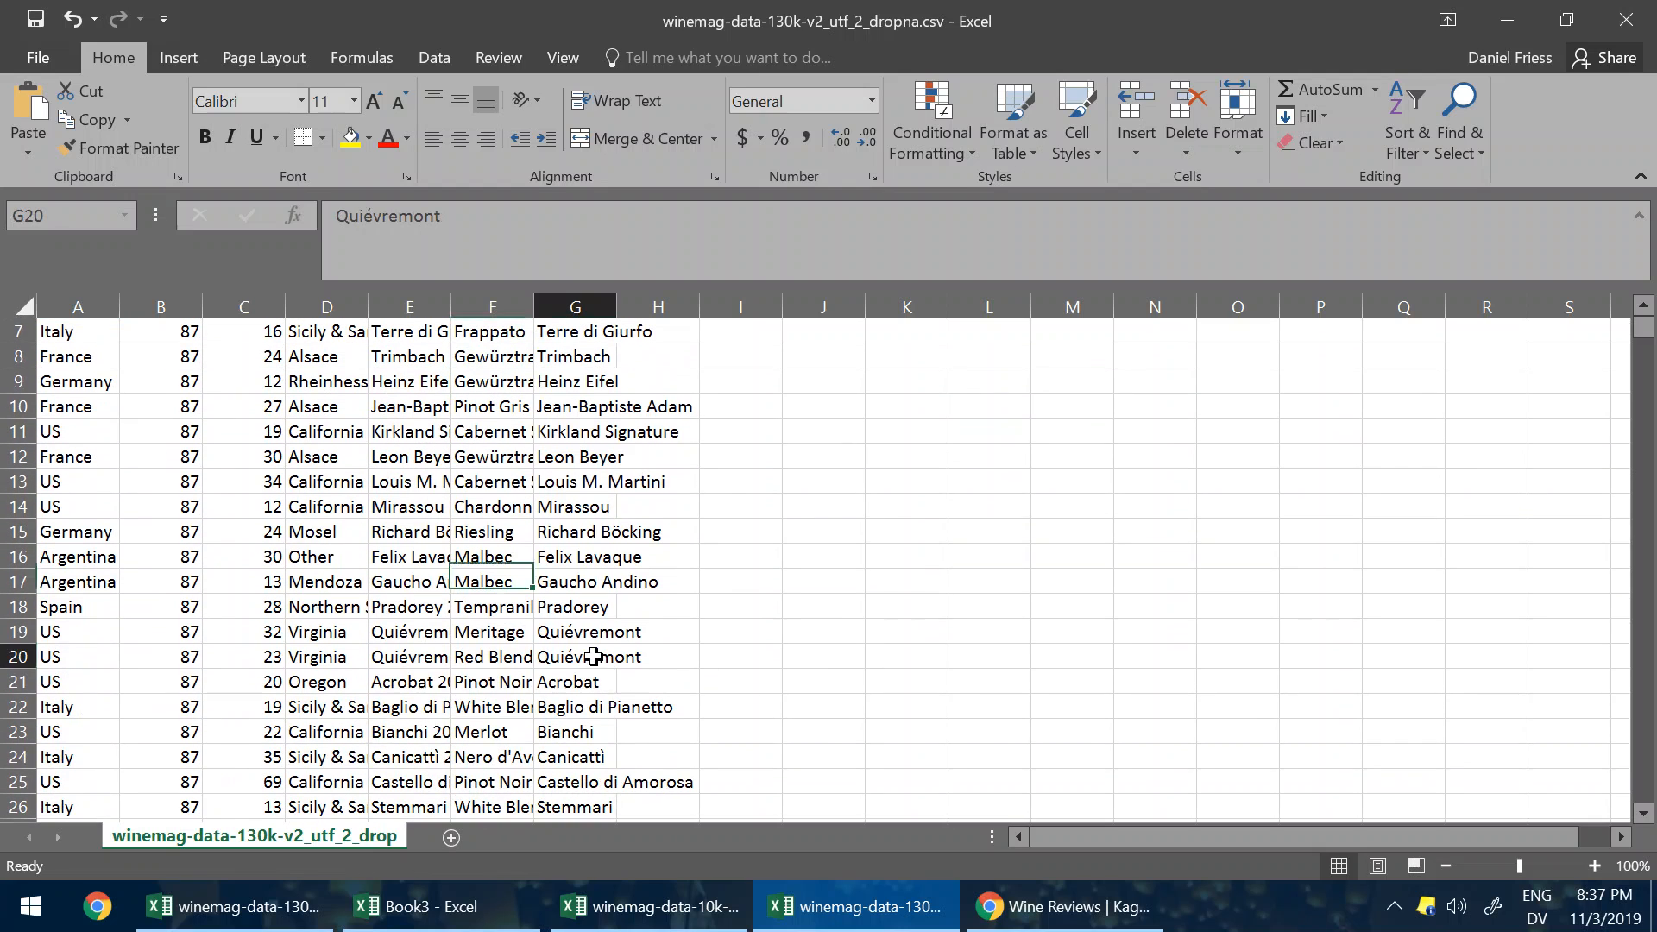
scroll(635, 629, up, 2)
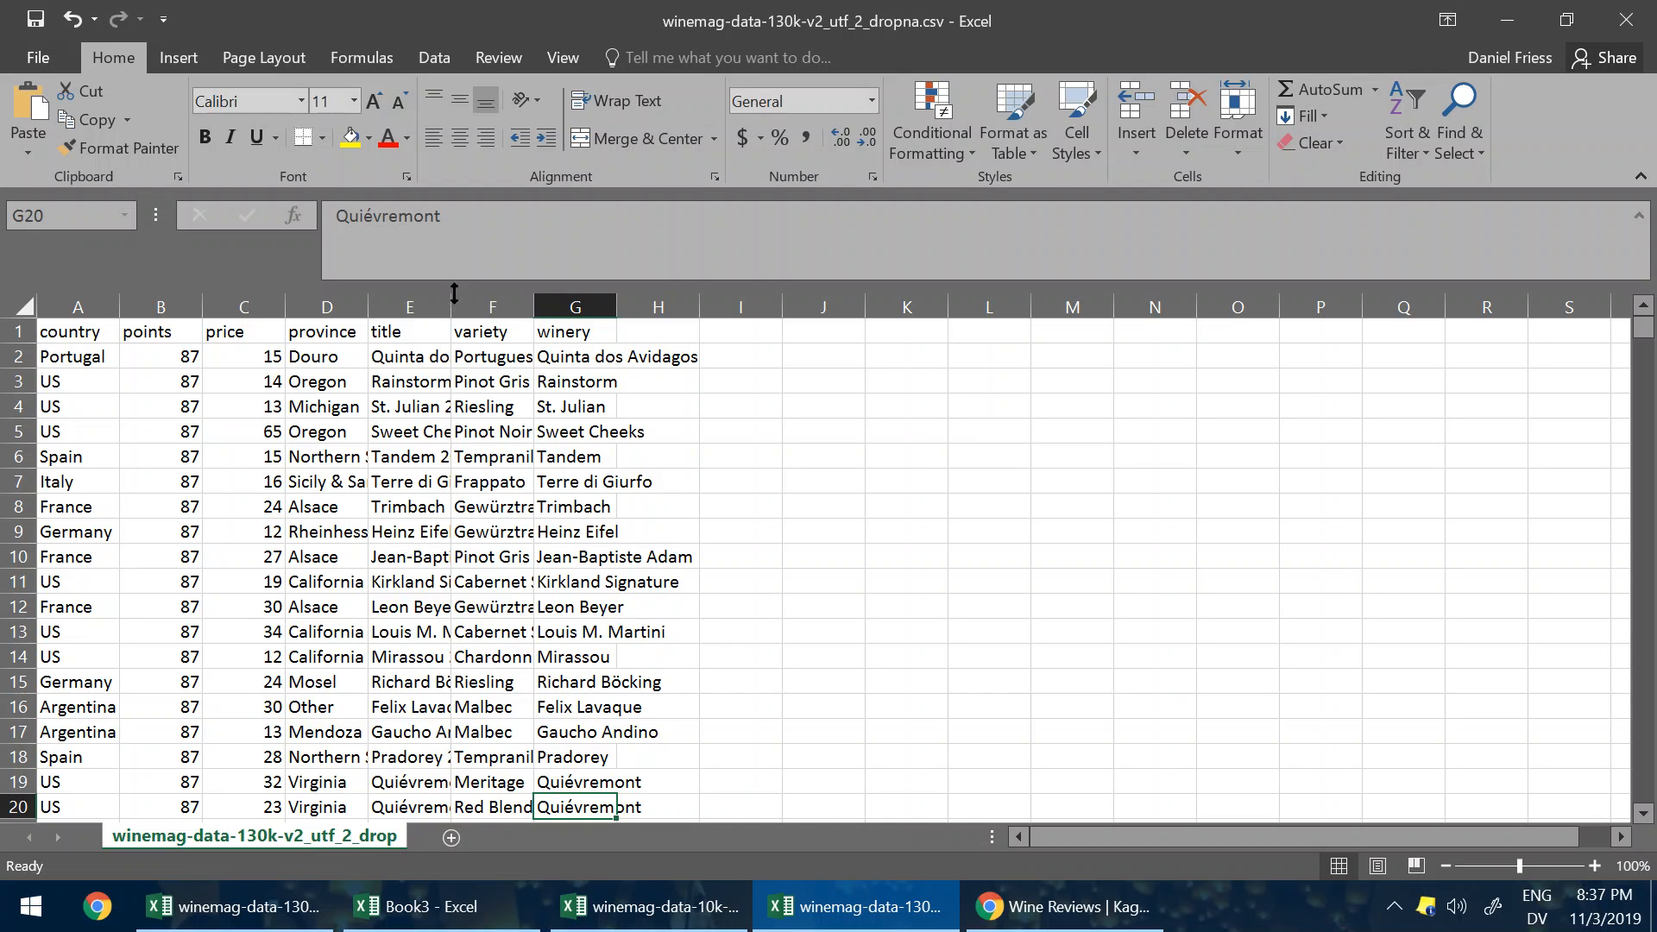
Step: Inspect individual country, points, price and title cells in rows 3 to 6 of the cleaned data
click(340, 534)
click(270, 390)
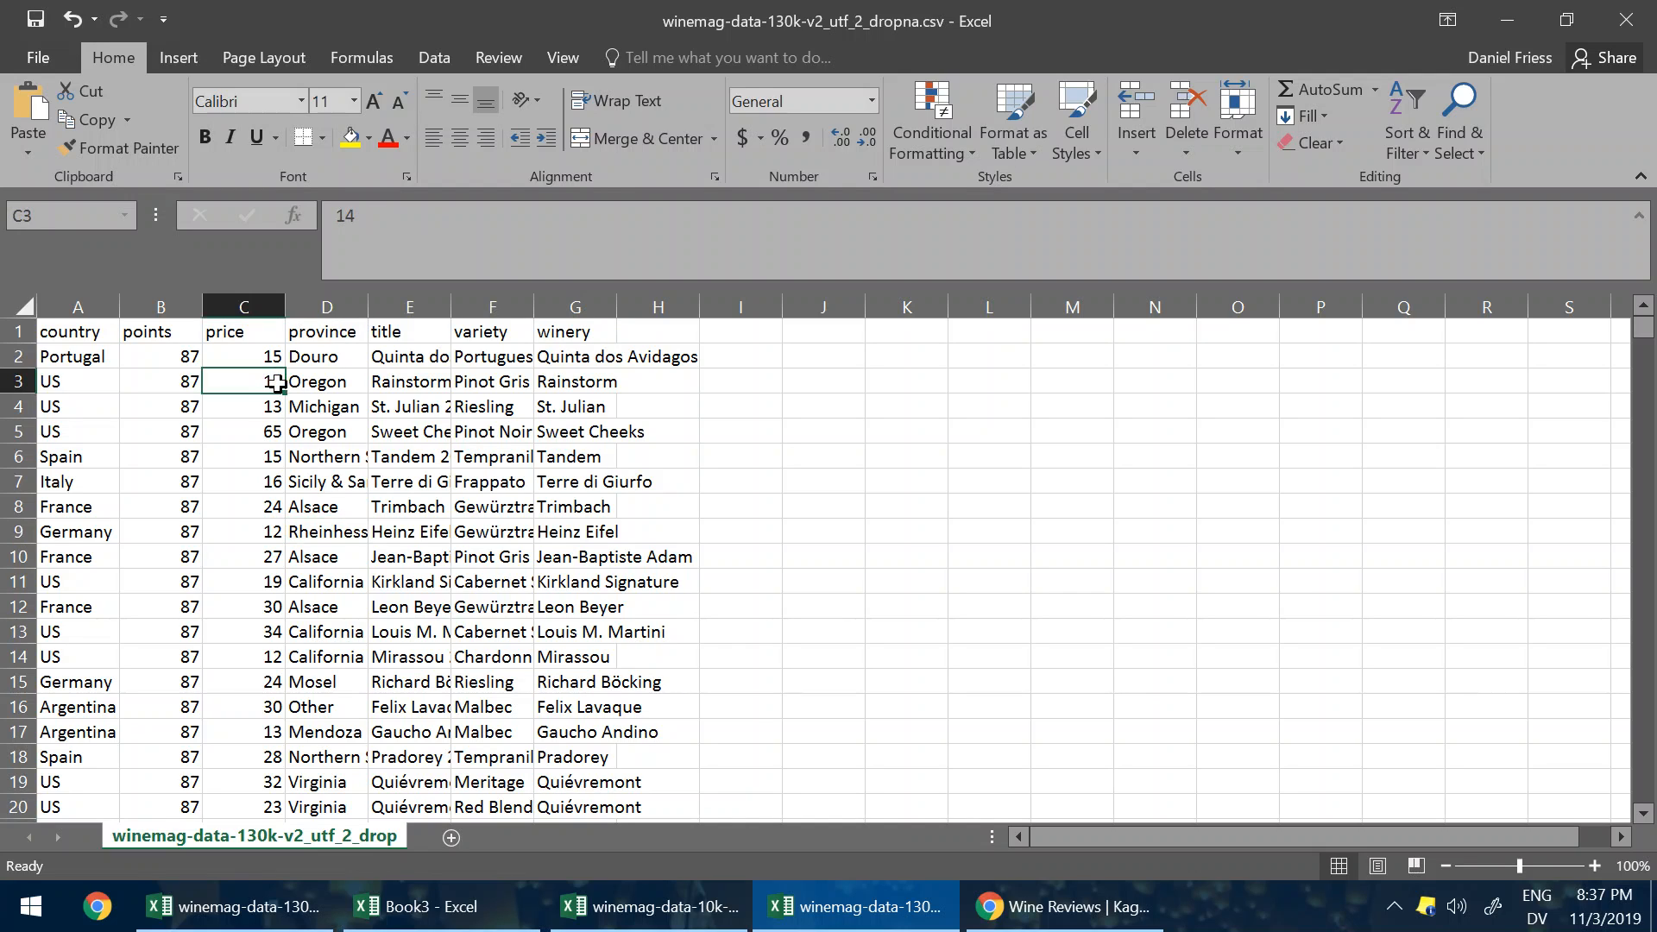
click(97, 429)
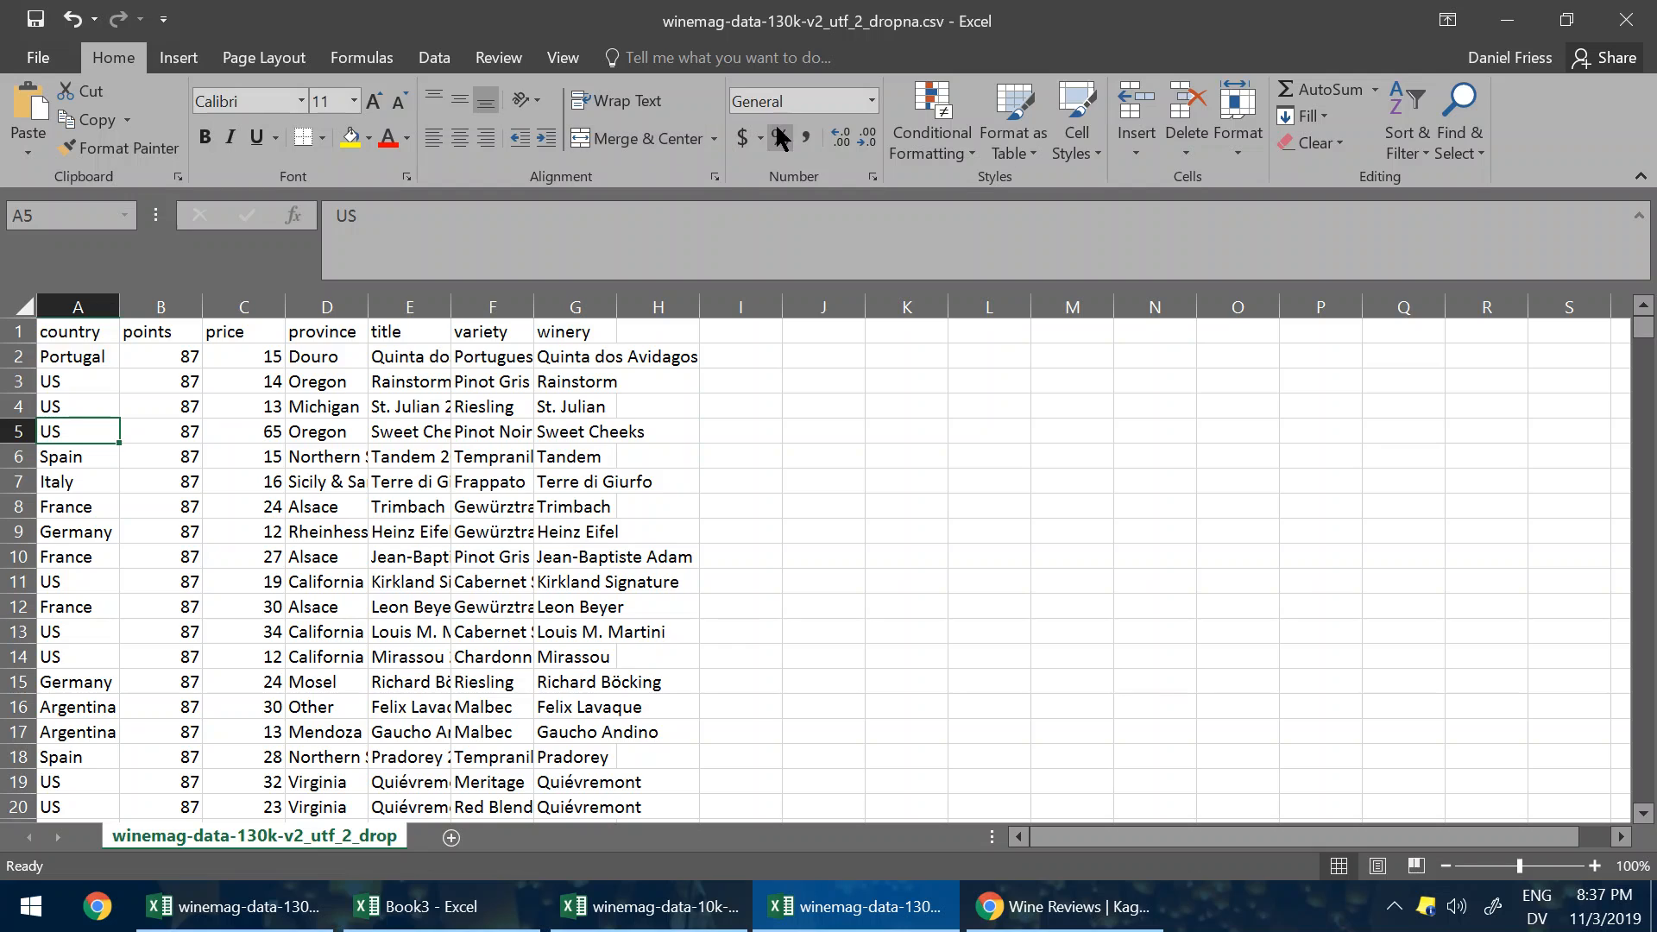
click(138, 452)
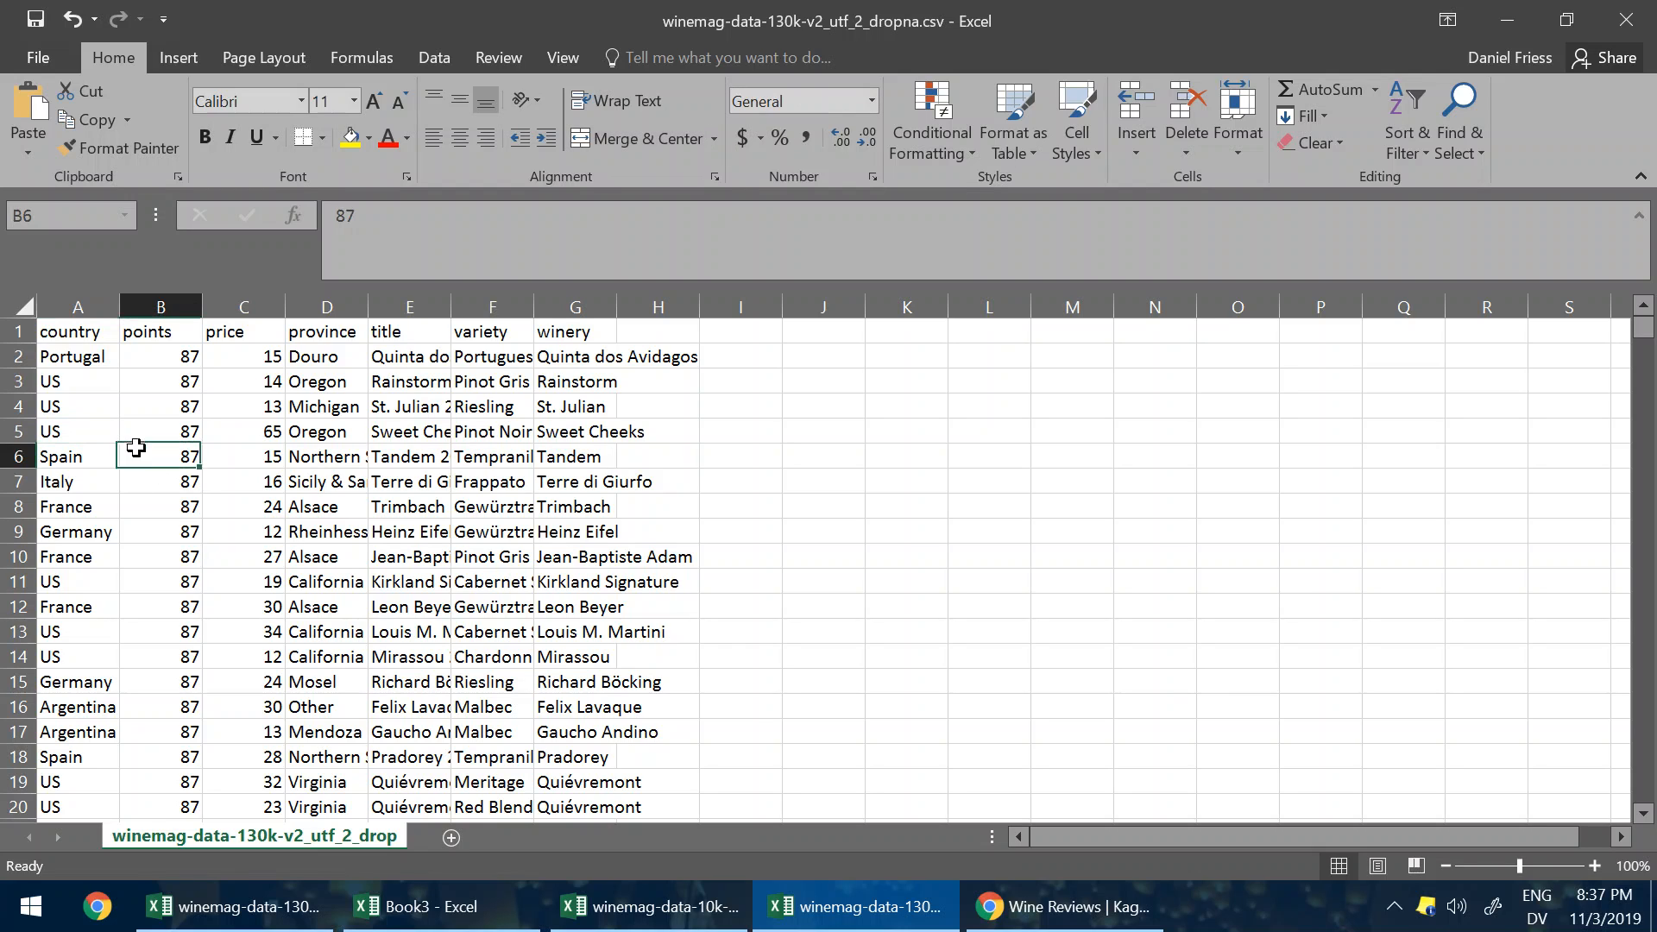
click(238, 449)
click(448, 462)
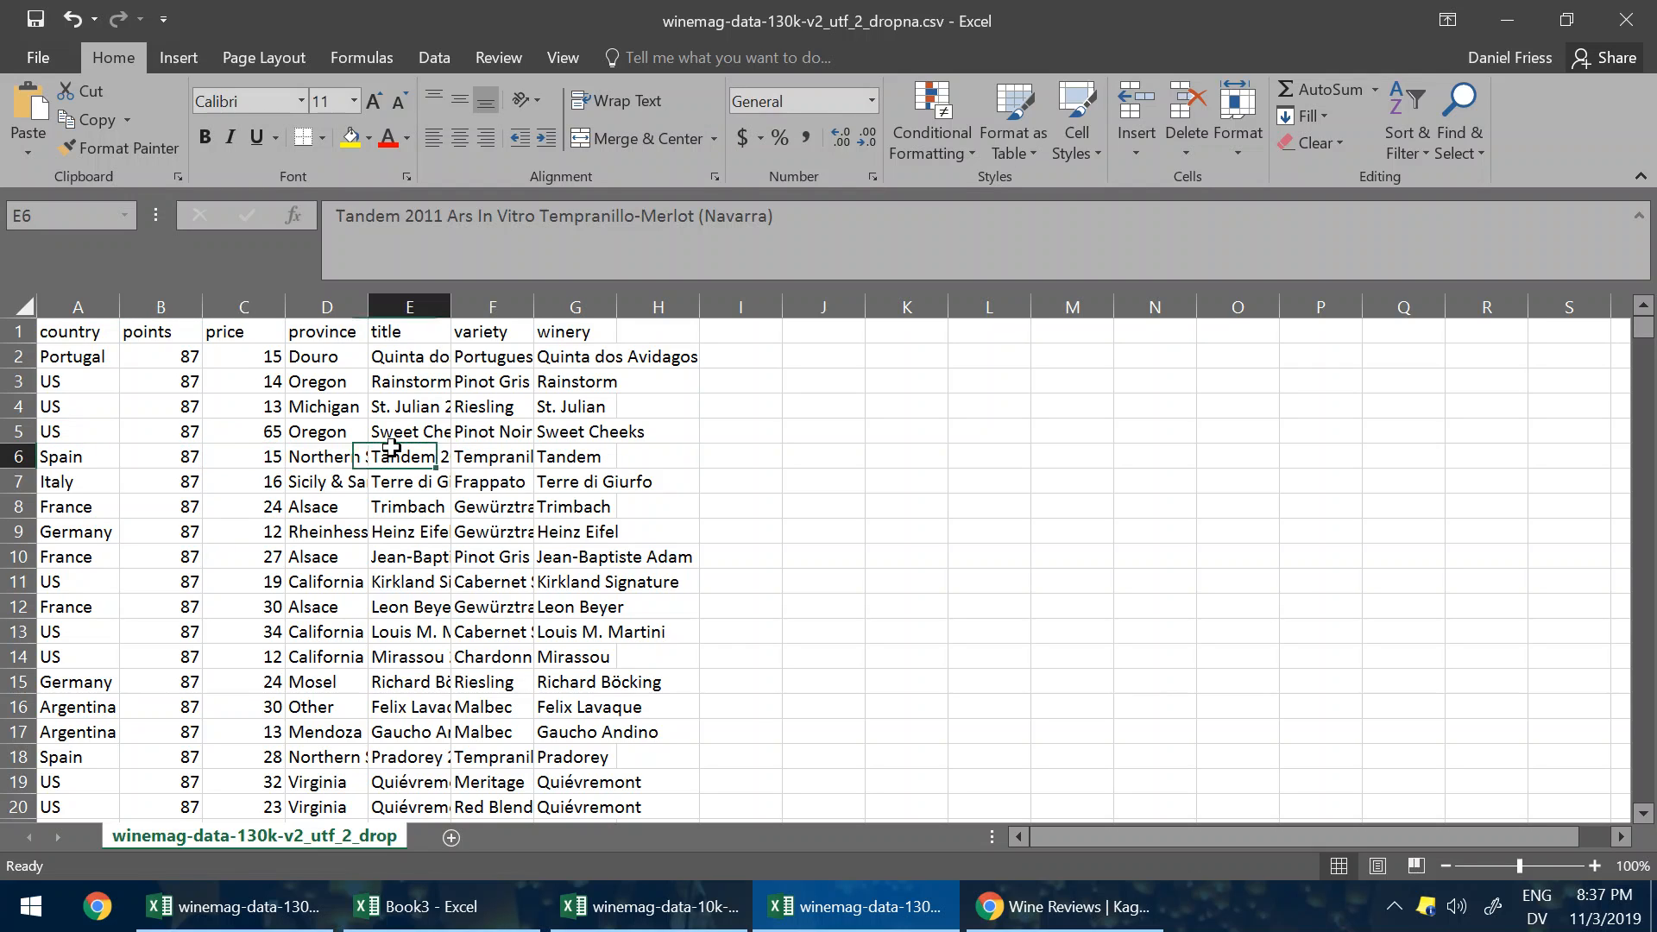
Step: Format the whole price column as Currency with no decimal places
click(246, 451)
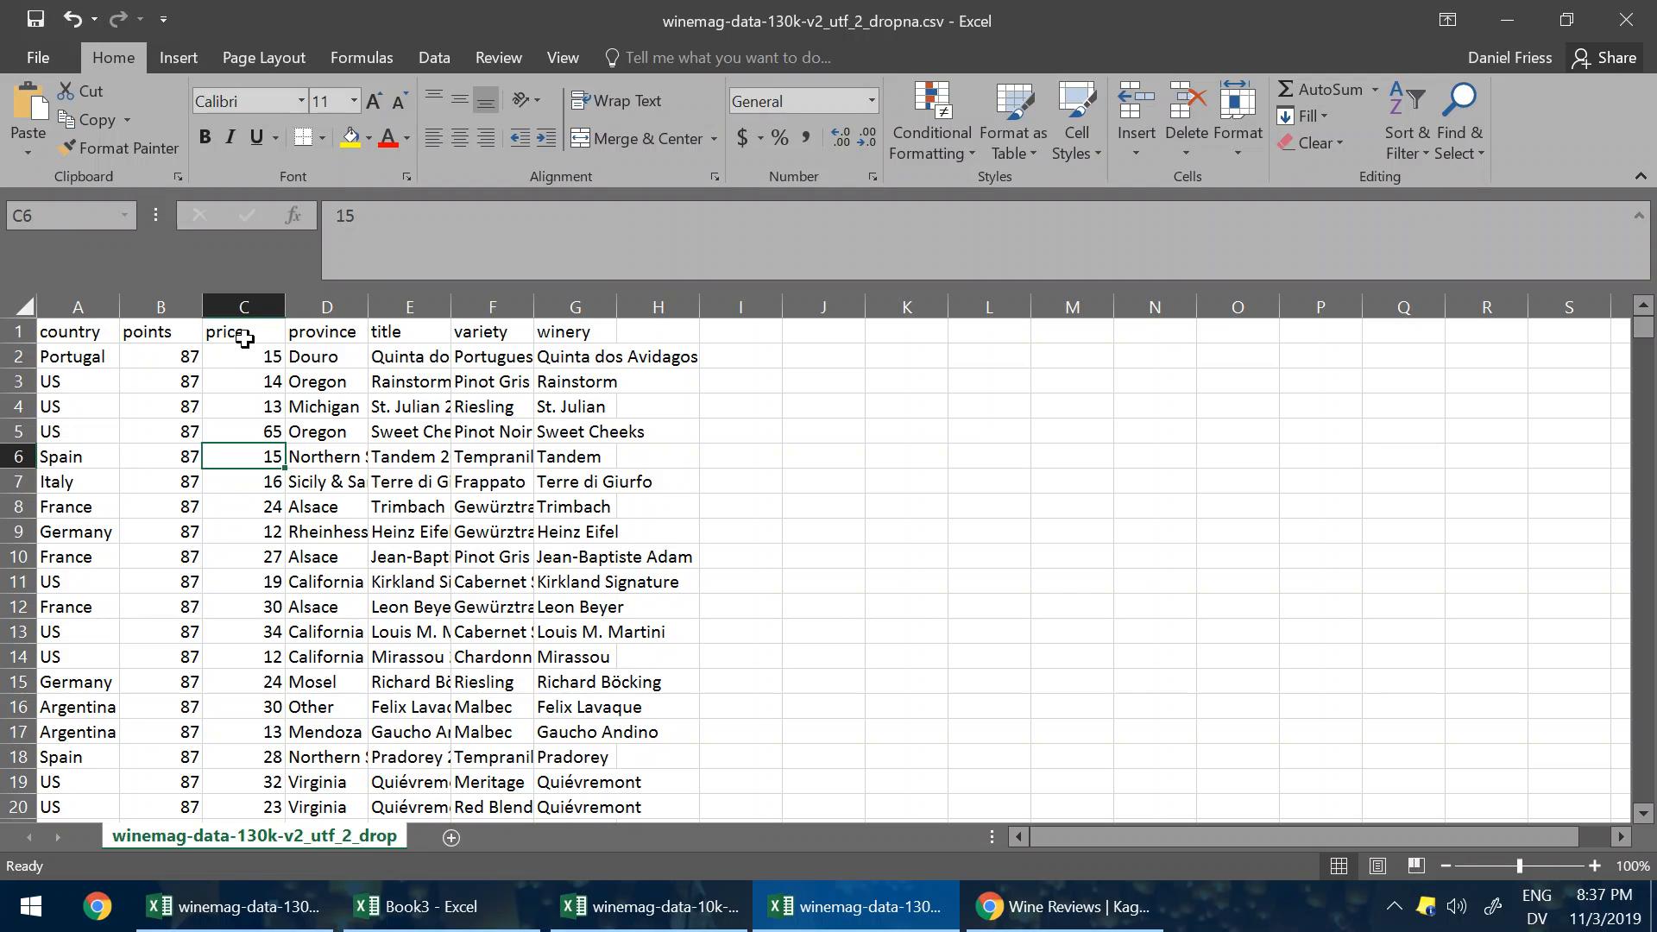
click(238, 335)
click(217, 307)
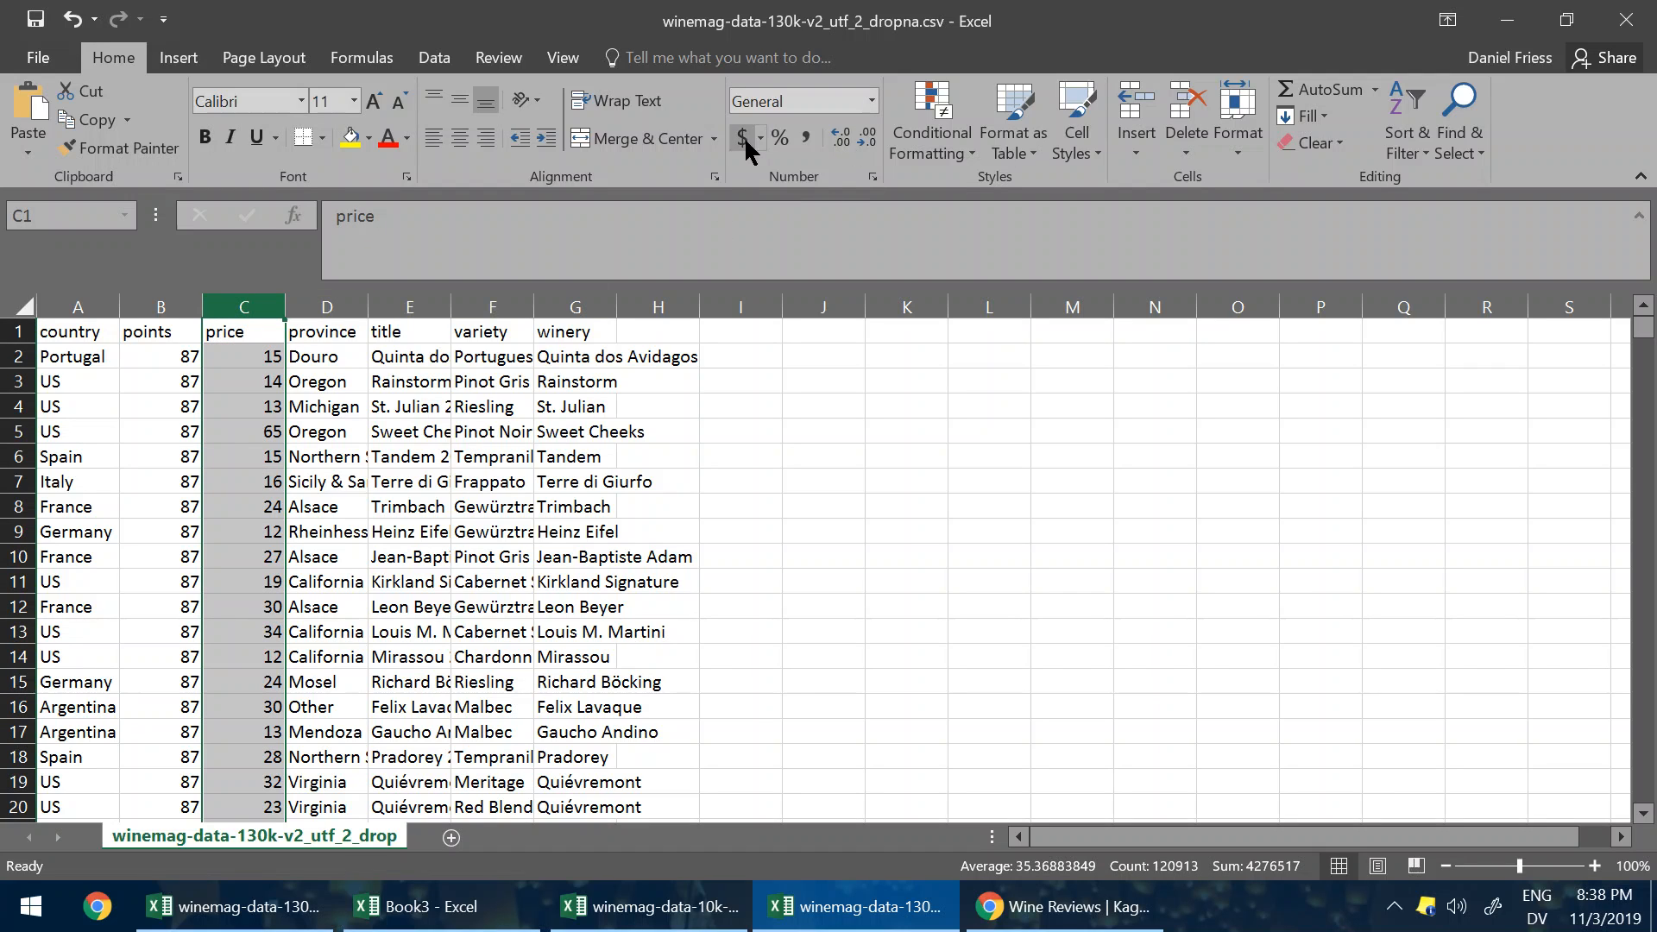
click(871, 101)
click(836, 243)
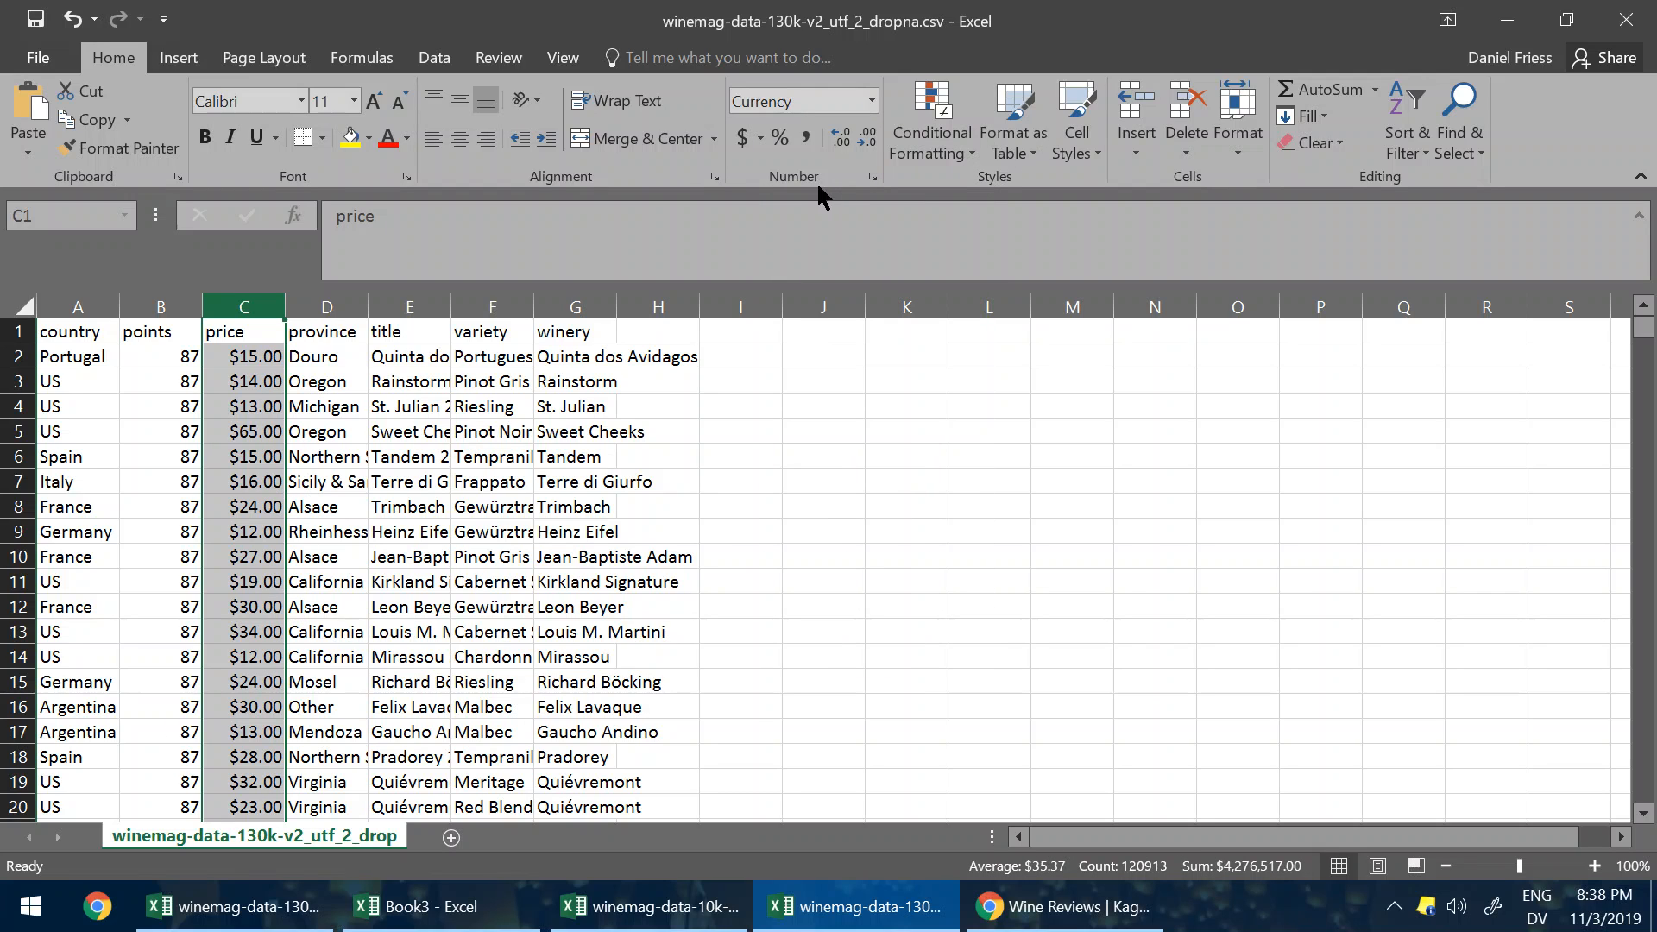
click(866, 138)
click(866, 138)
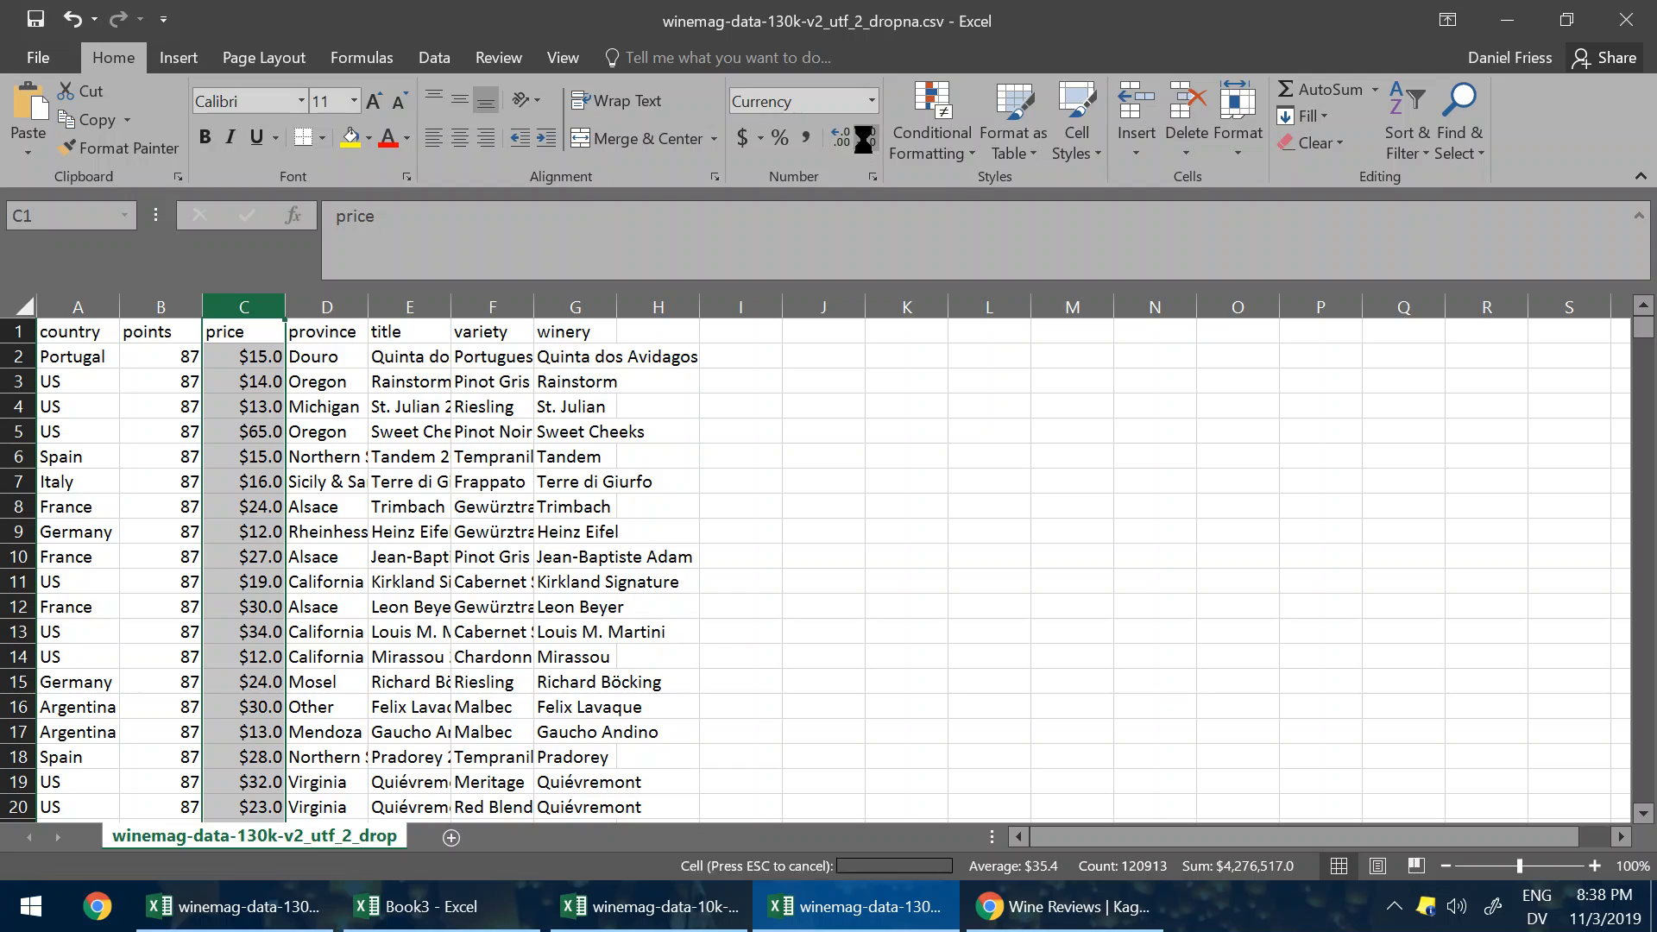
Step: Format the whole points column as Number with no decimal places
click(151, 300)
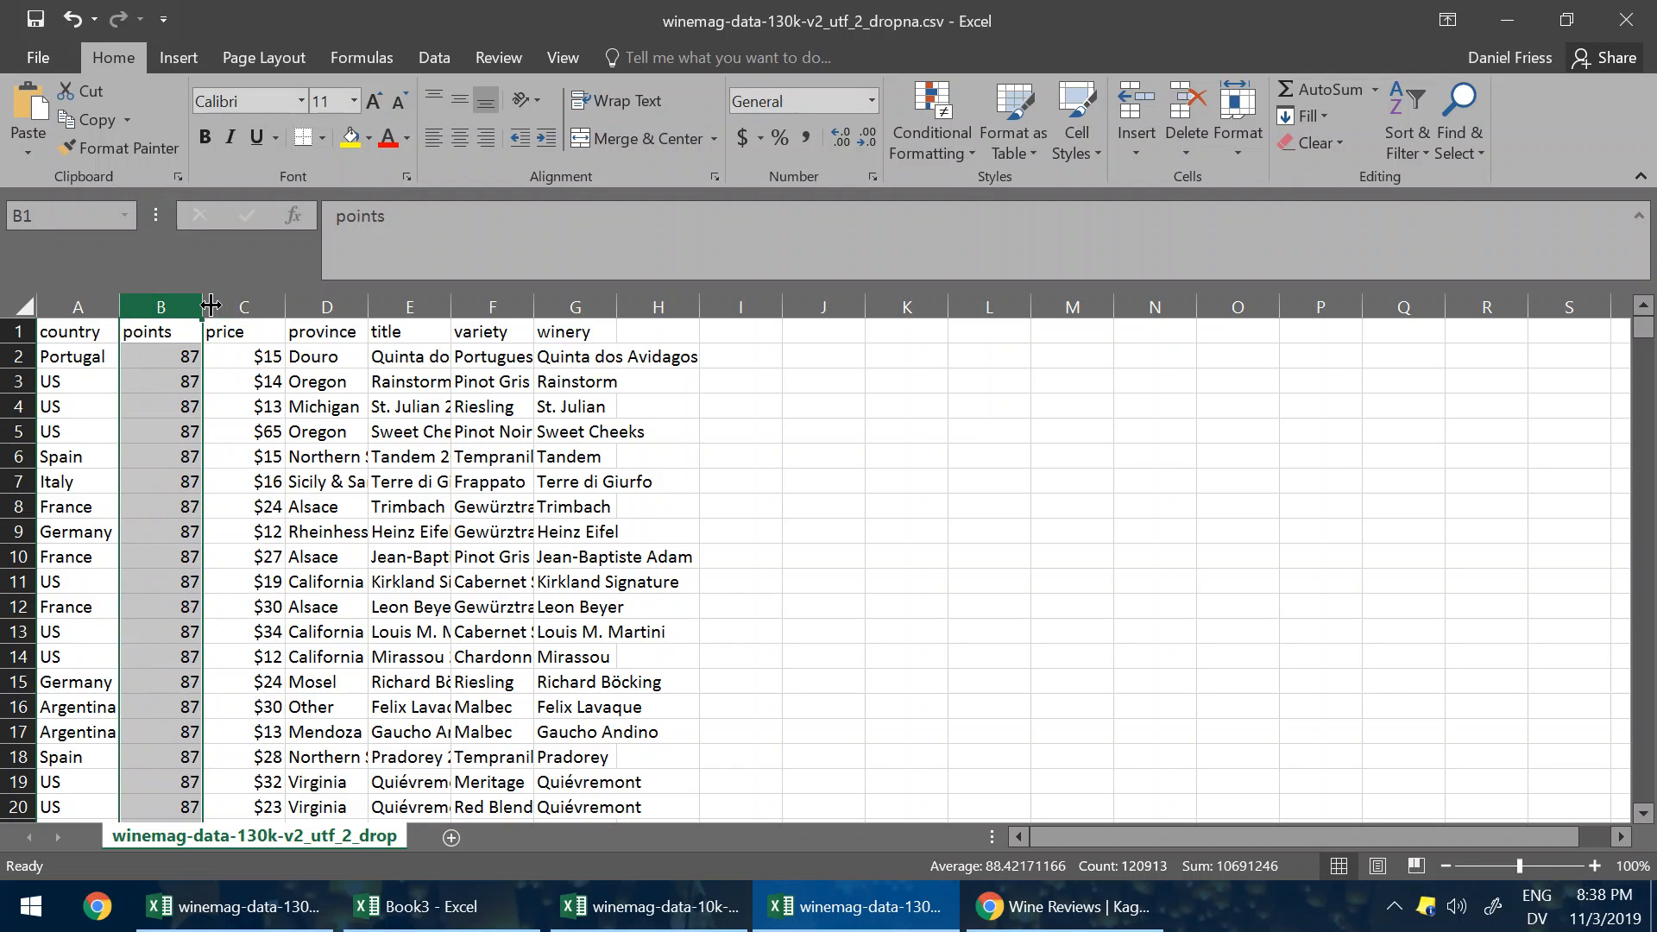
click(870, 101)
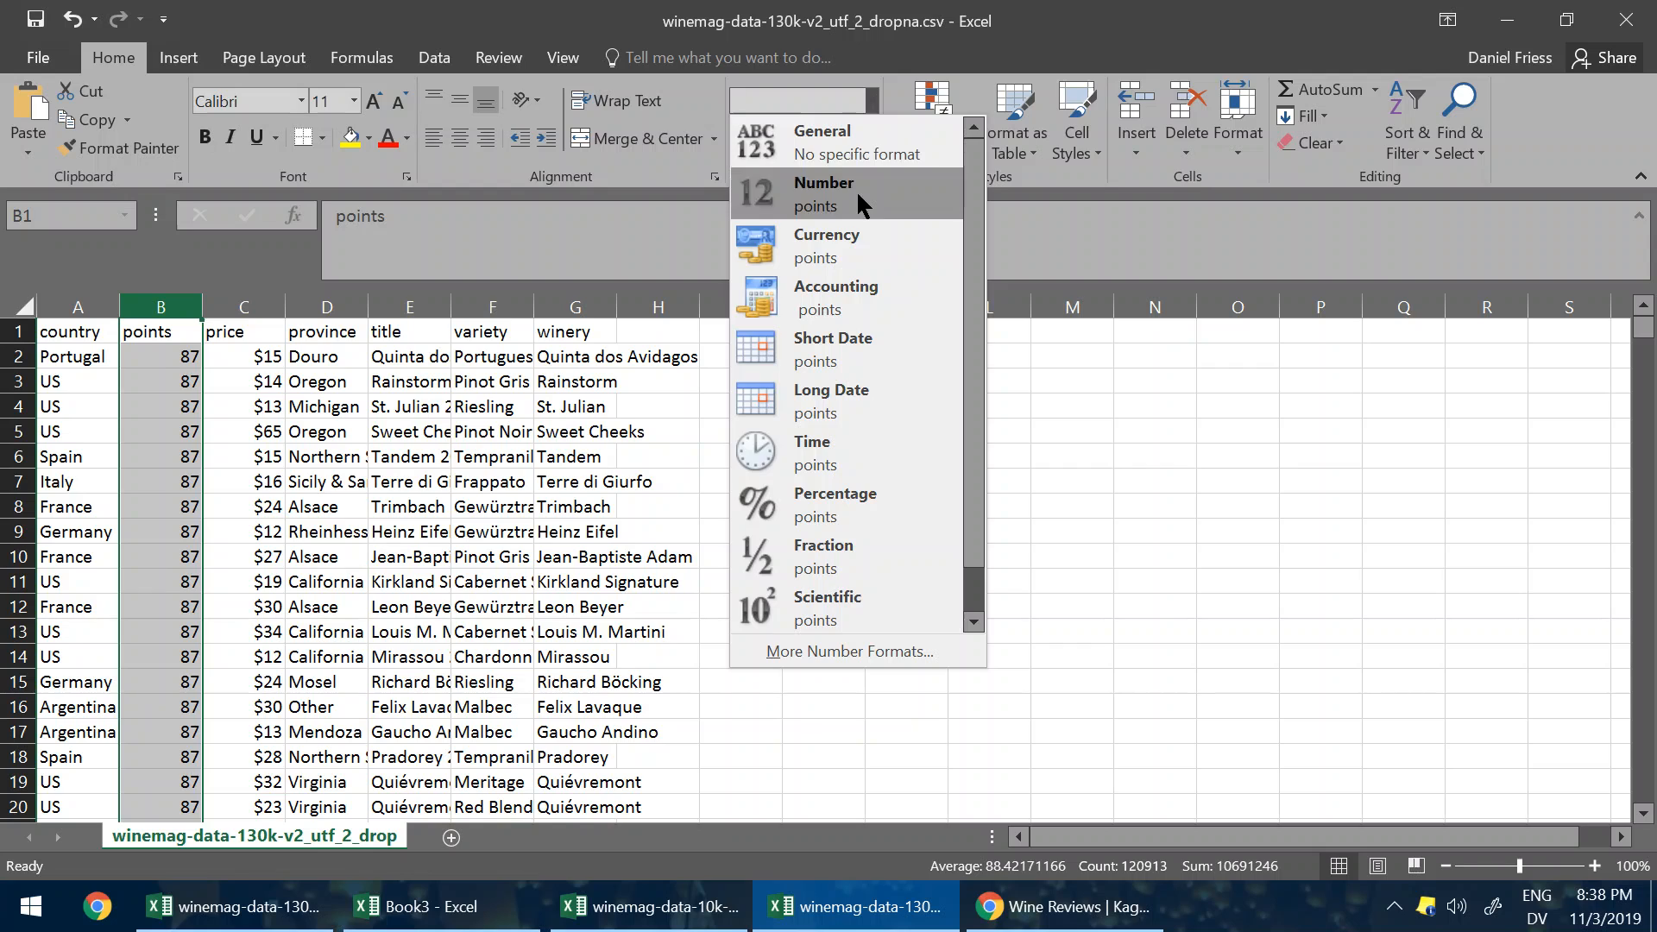
click(856, 189)
click(870, 137)
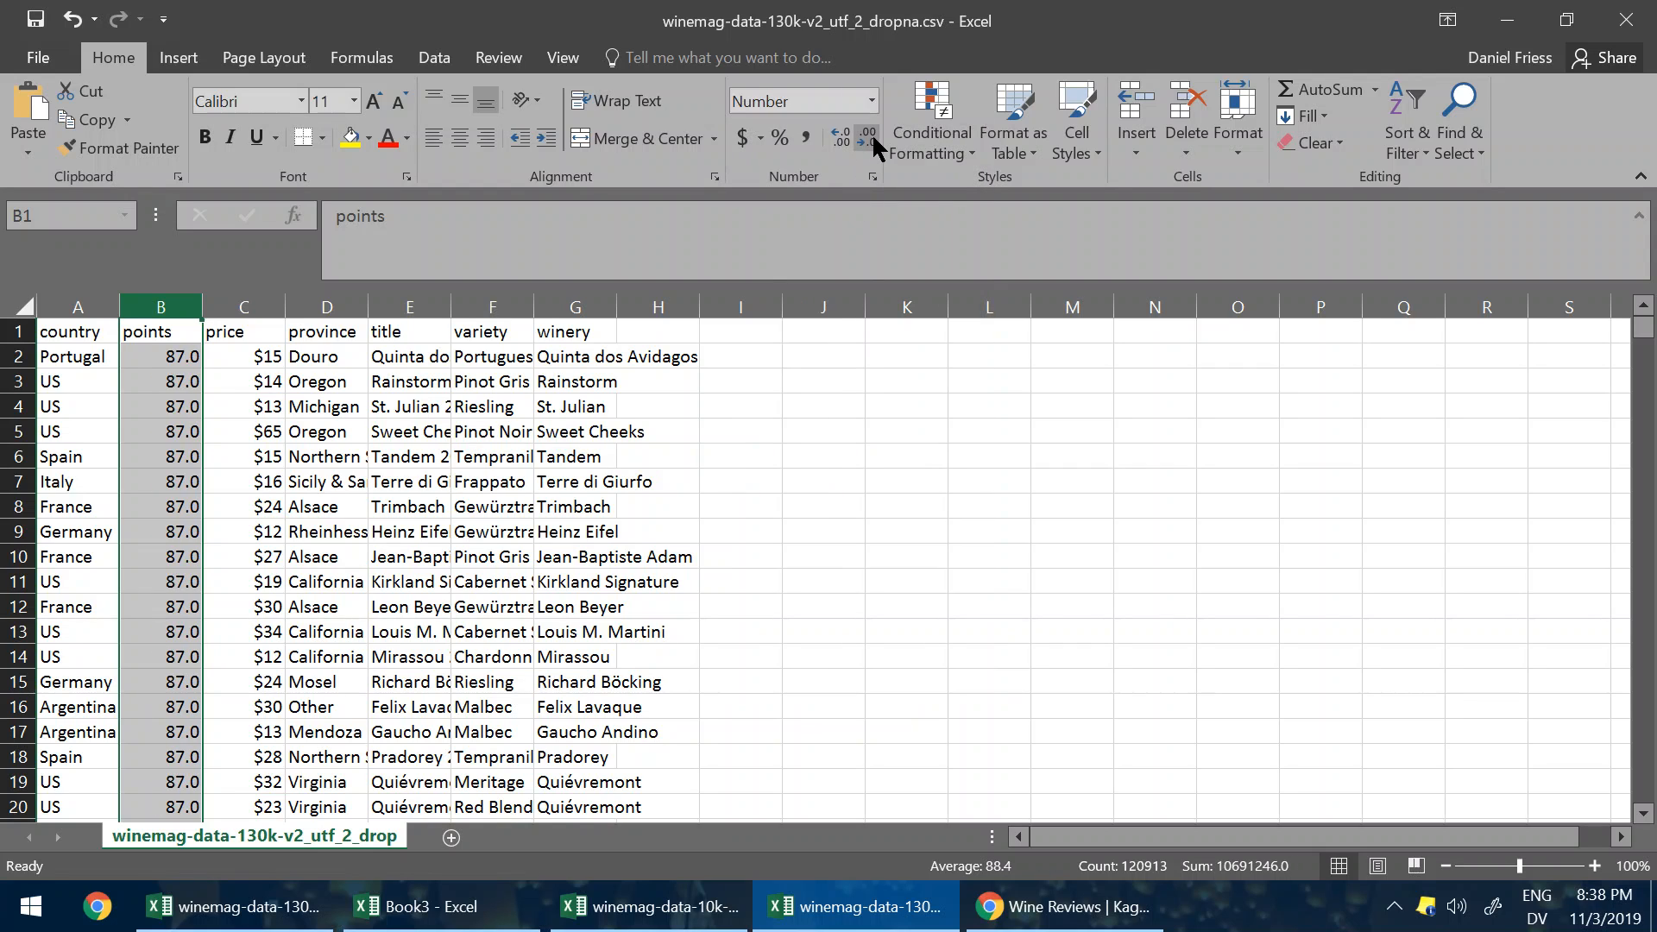
click(870, 137)
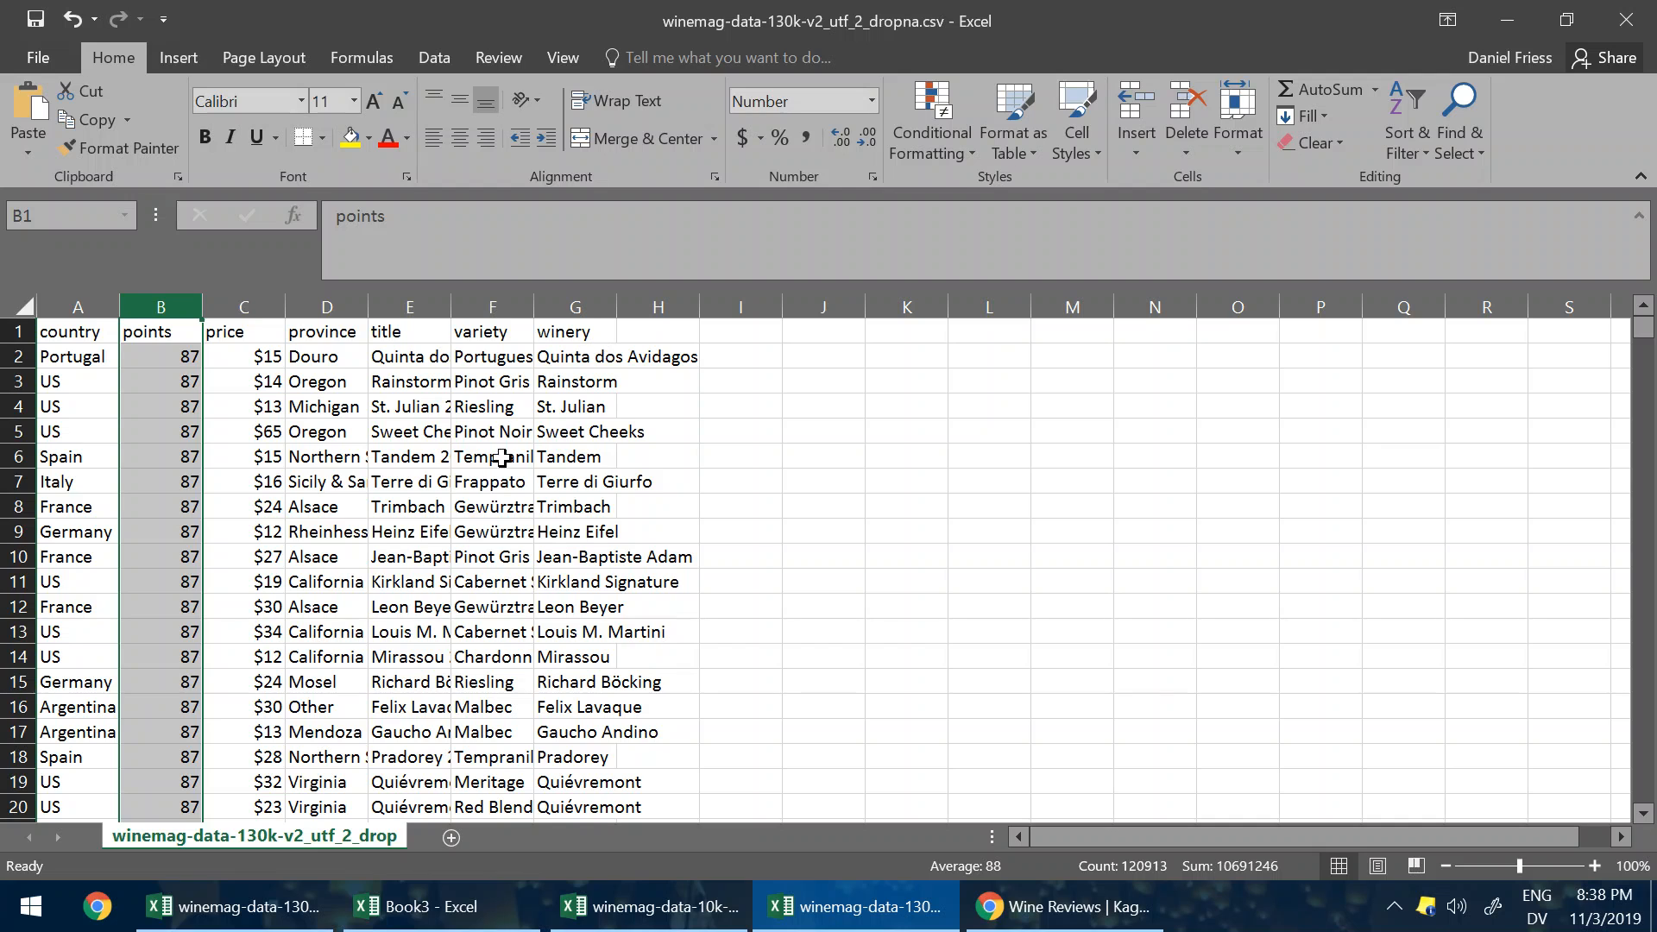
Step: Look over the reformatted points and price columns and inspect individual province and price cells
scroll(420, 569, down, 5)
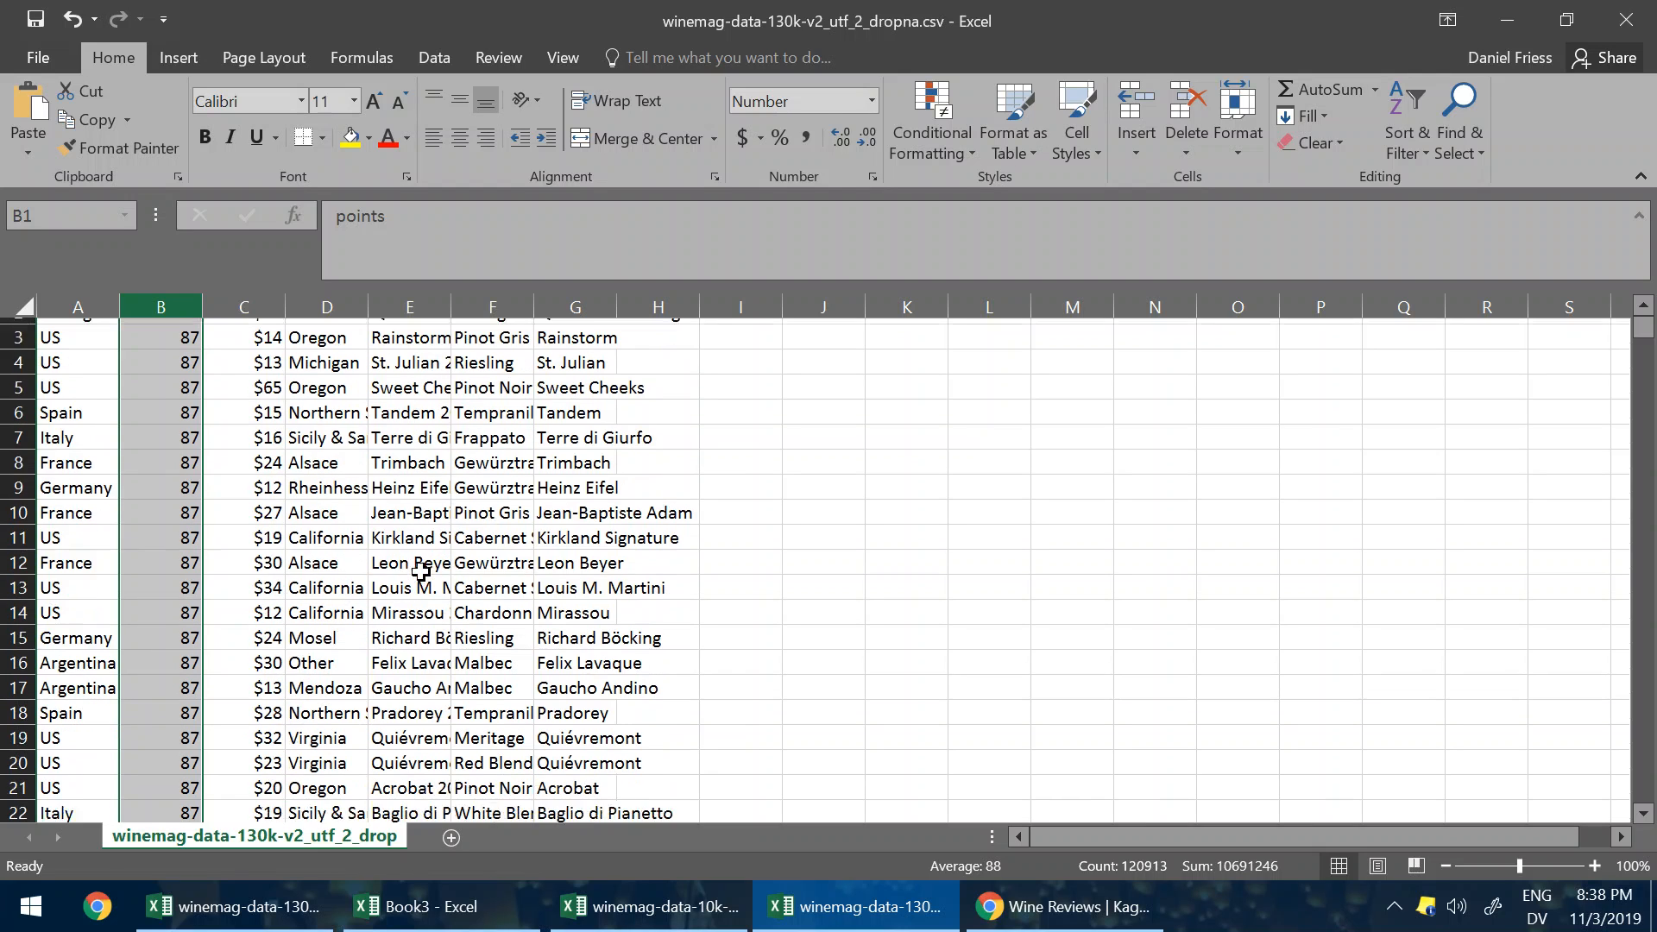
click(350, 526)
scroll(350, 523, up, 5)
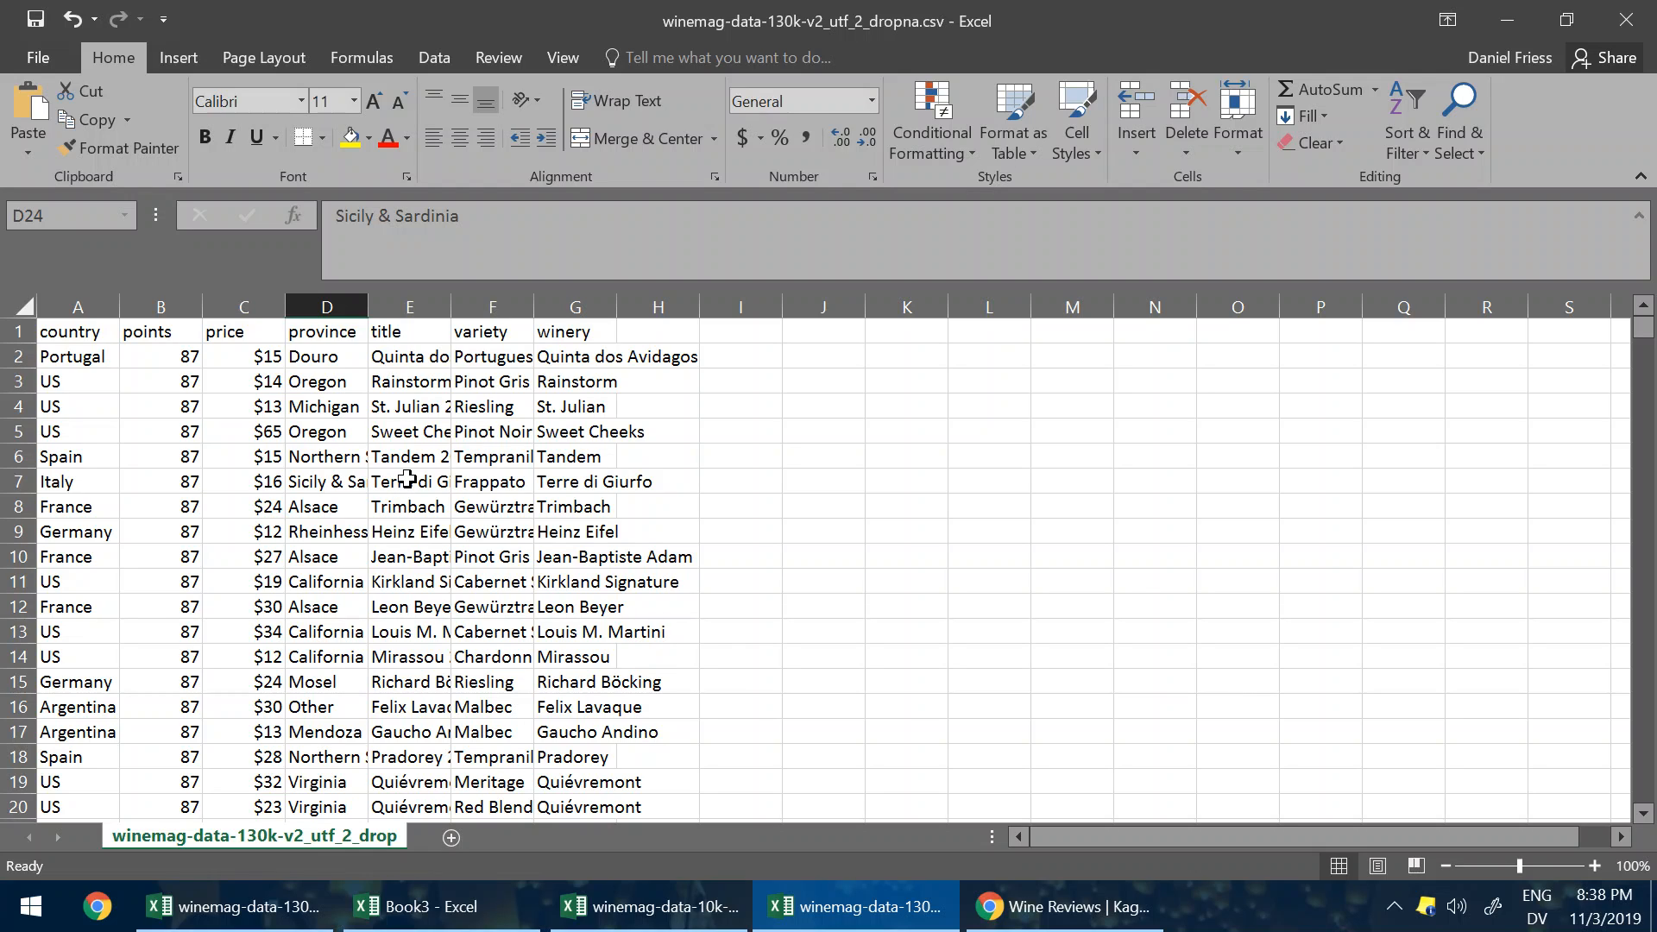
click(354, 457)
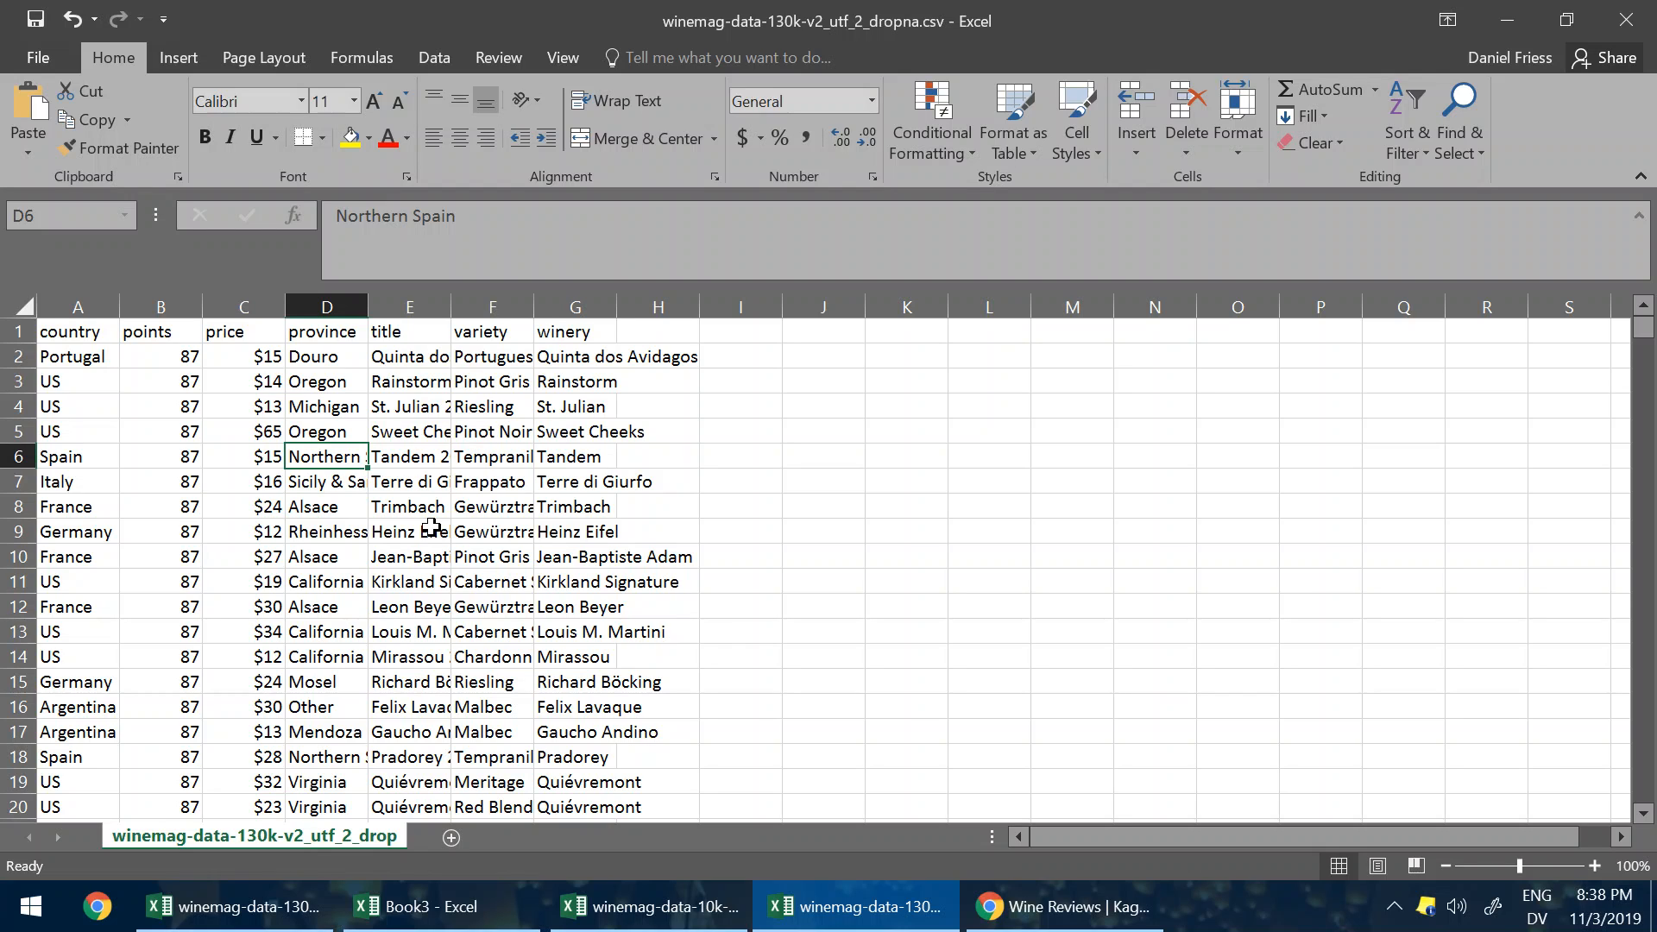
click(182, 307)
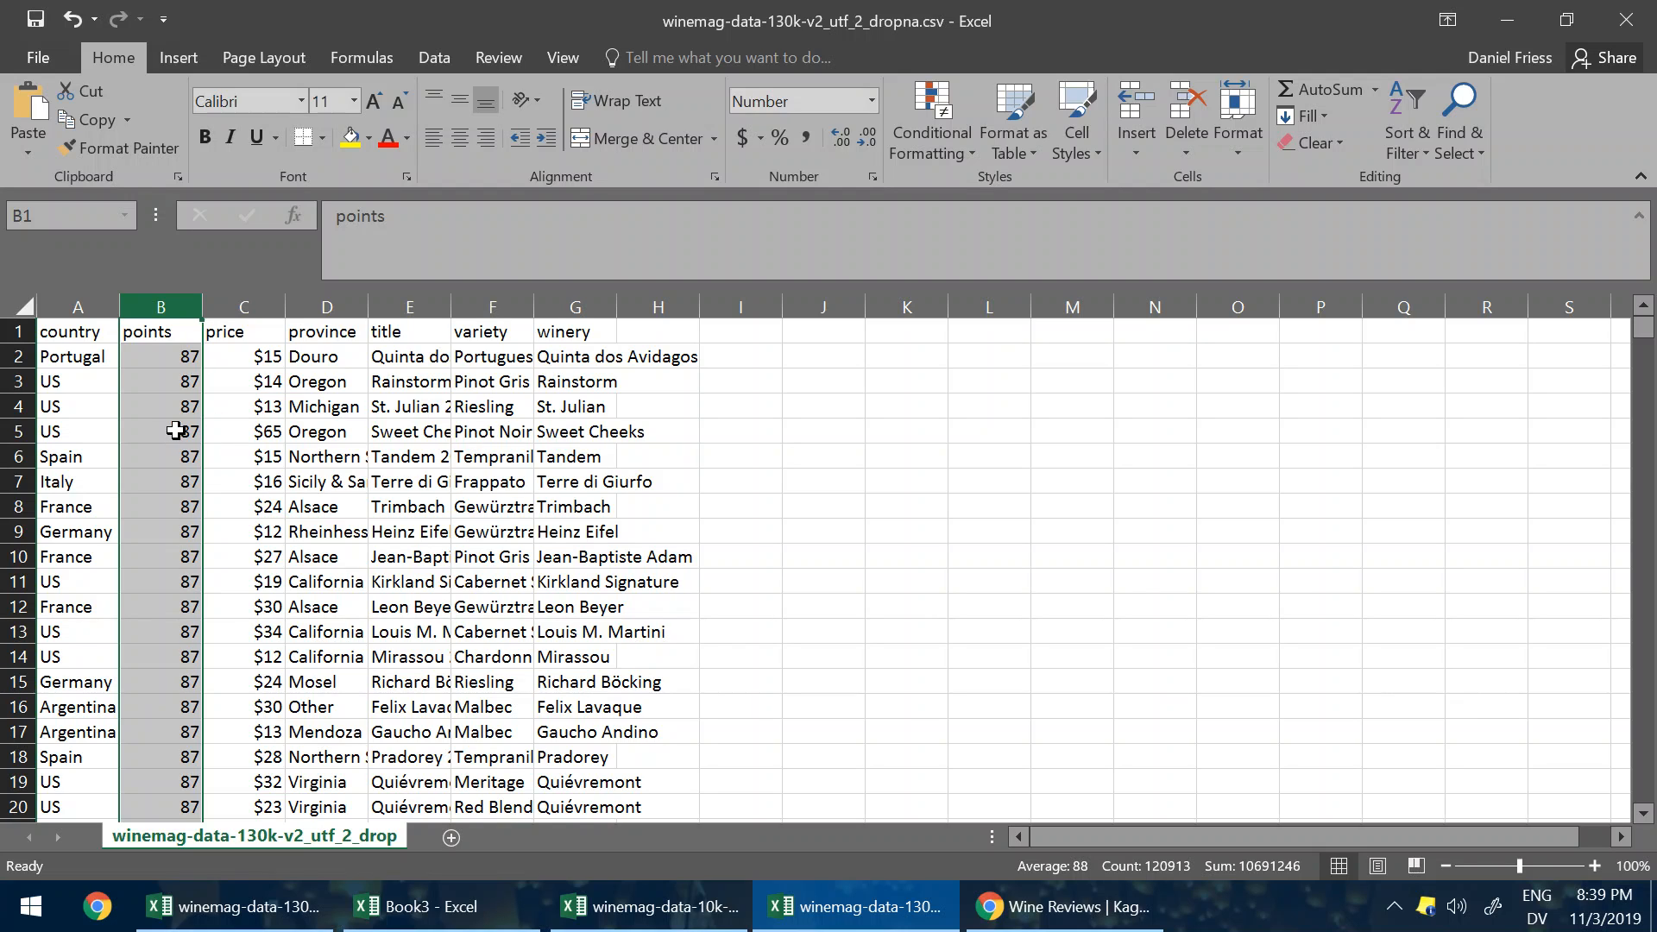
click(261, 446)
click(245, 383)
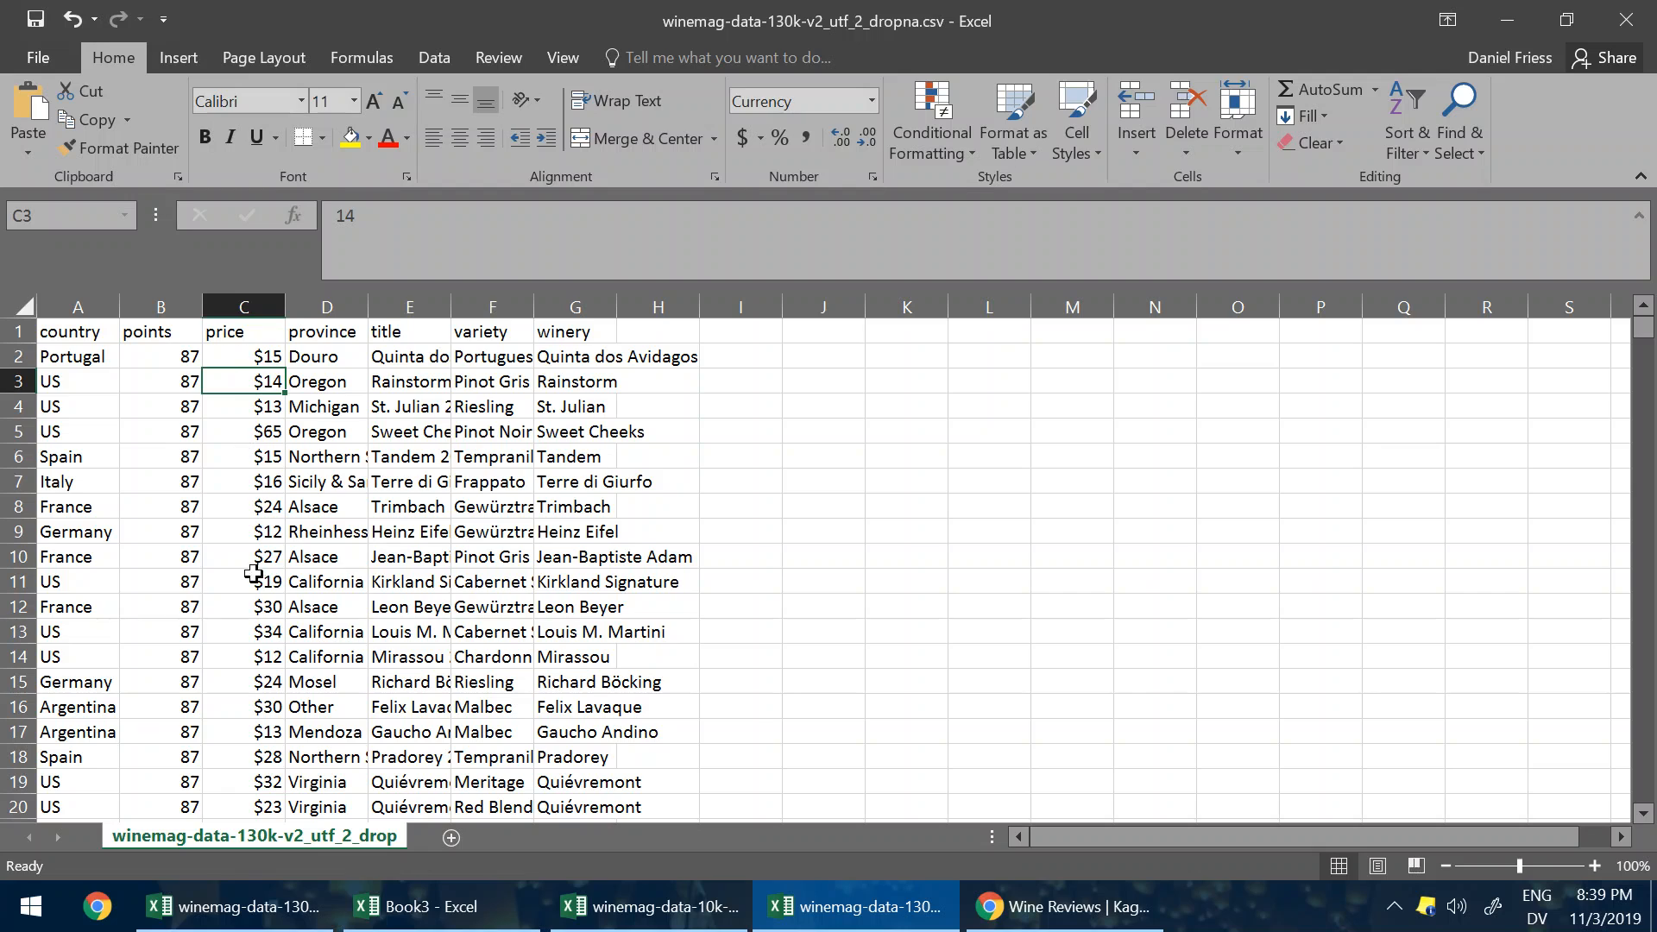
Step: Insert a histogram chart of the entire price column
click(245, 307)
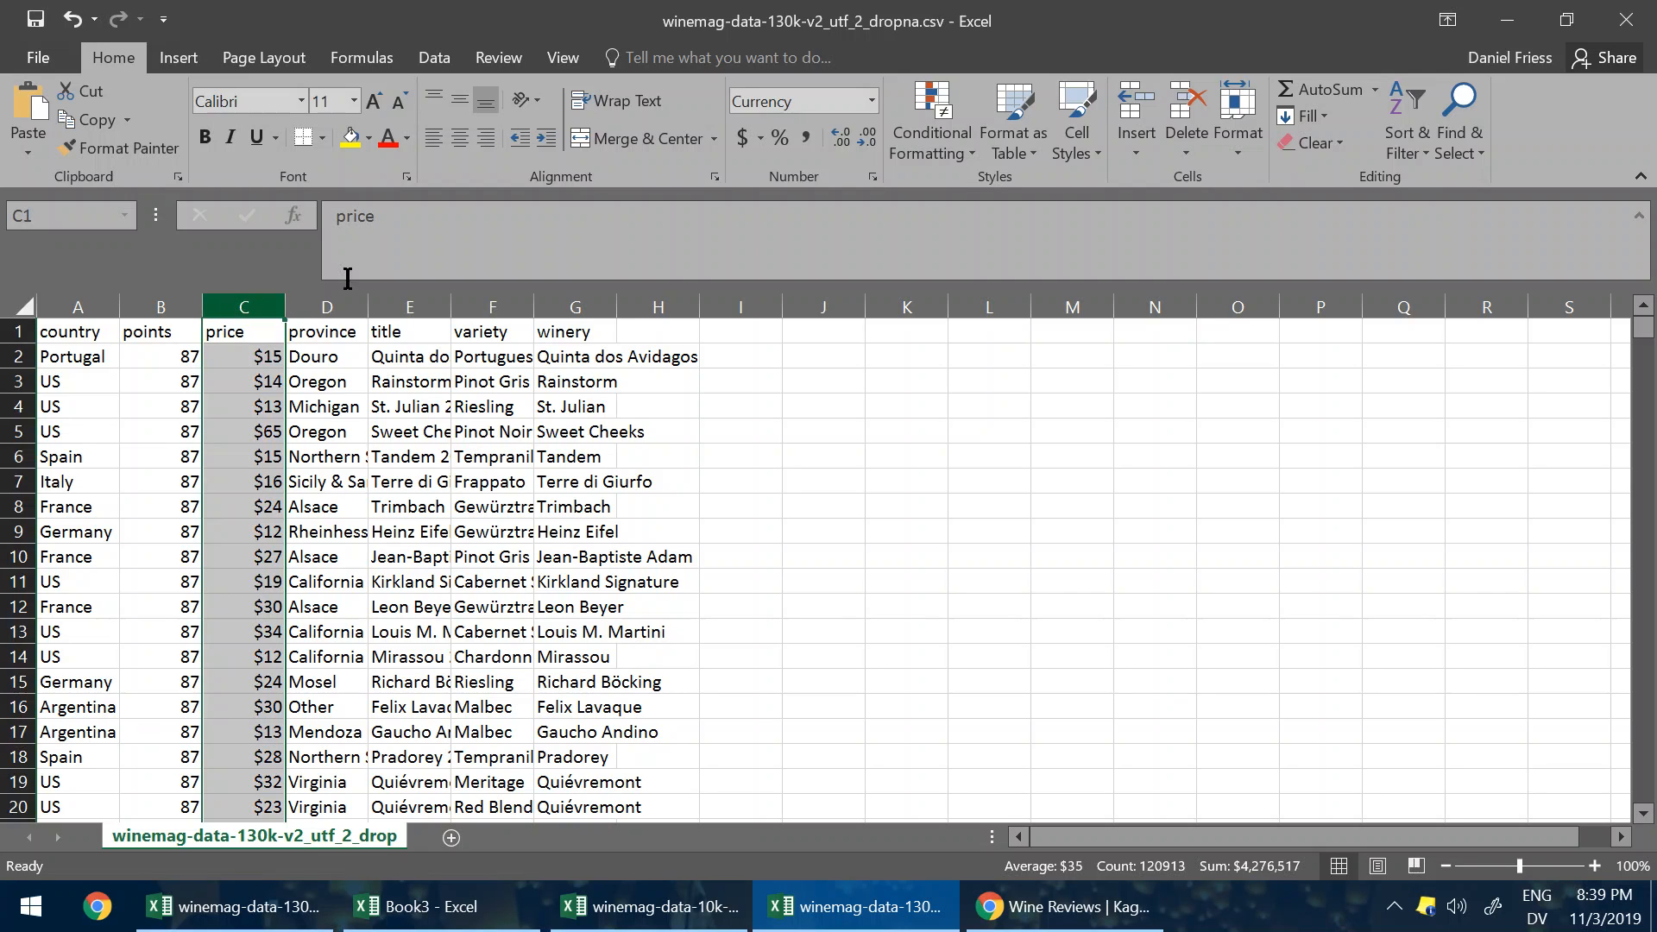
click(193, 62)
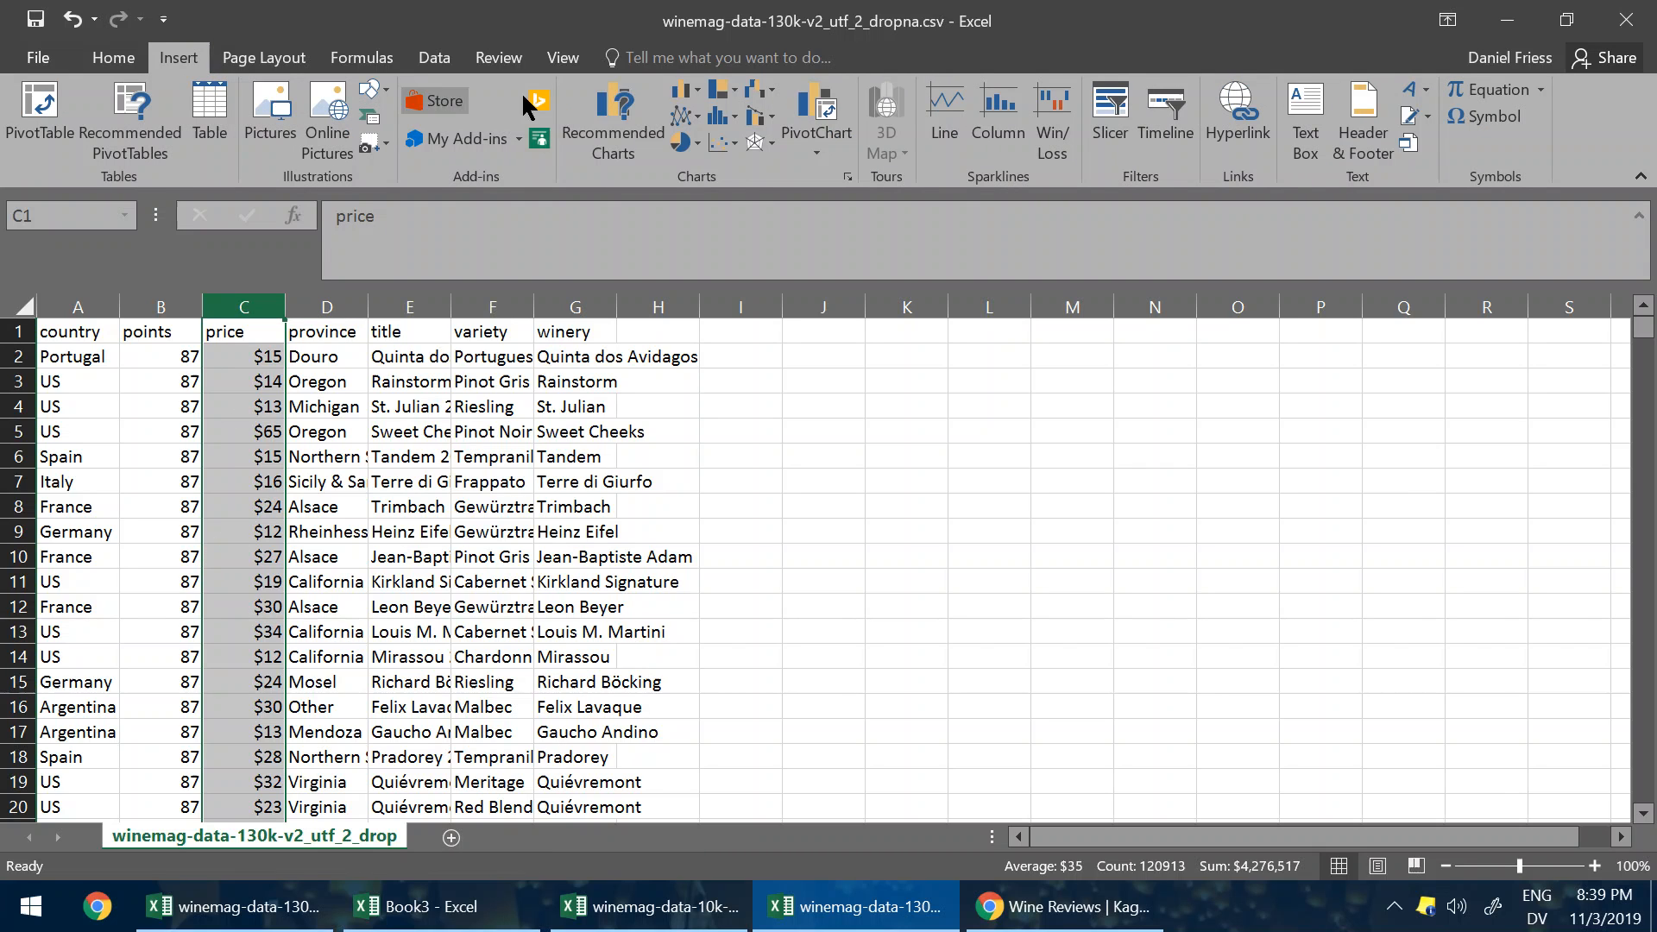
click(624, 137)
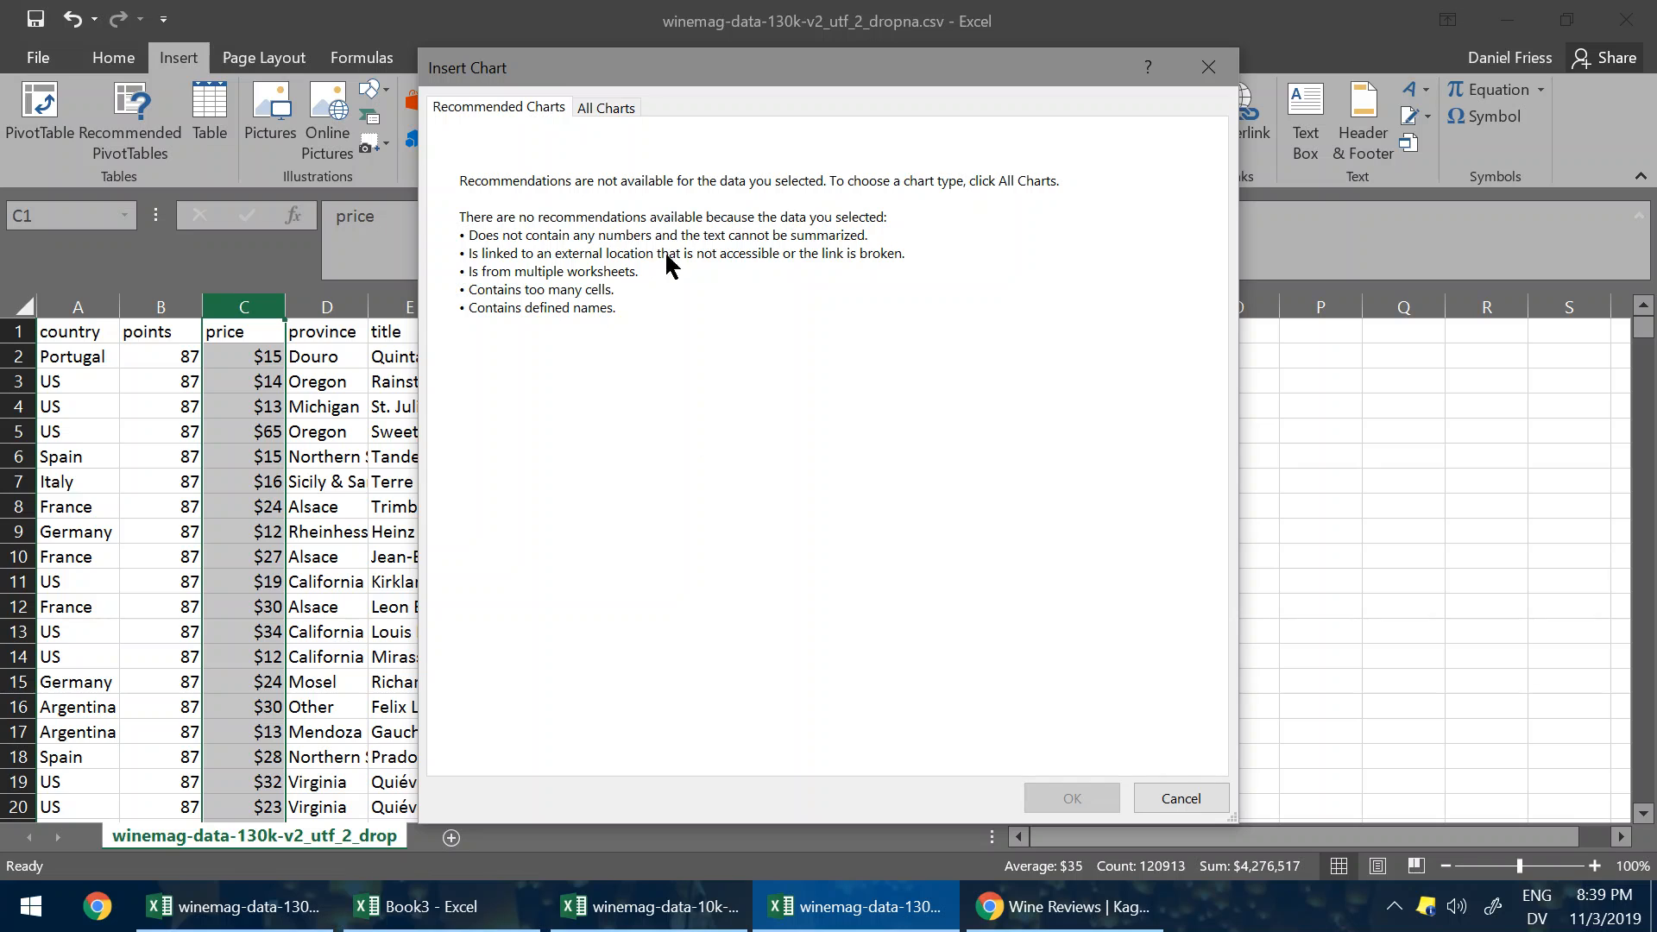
click(609, 108)
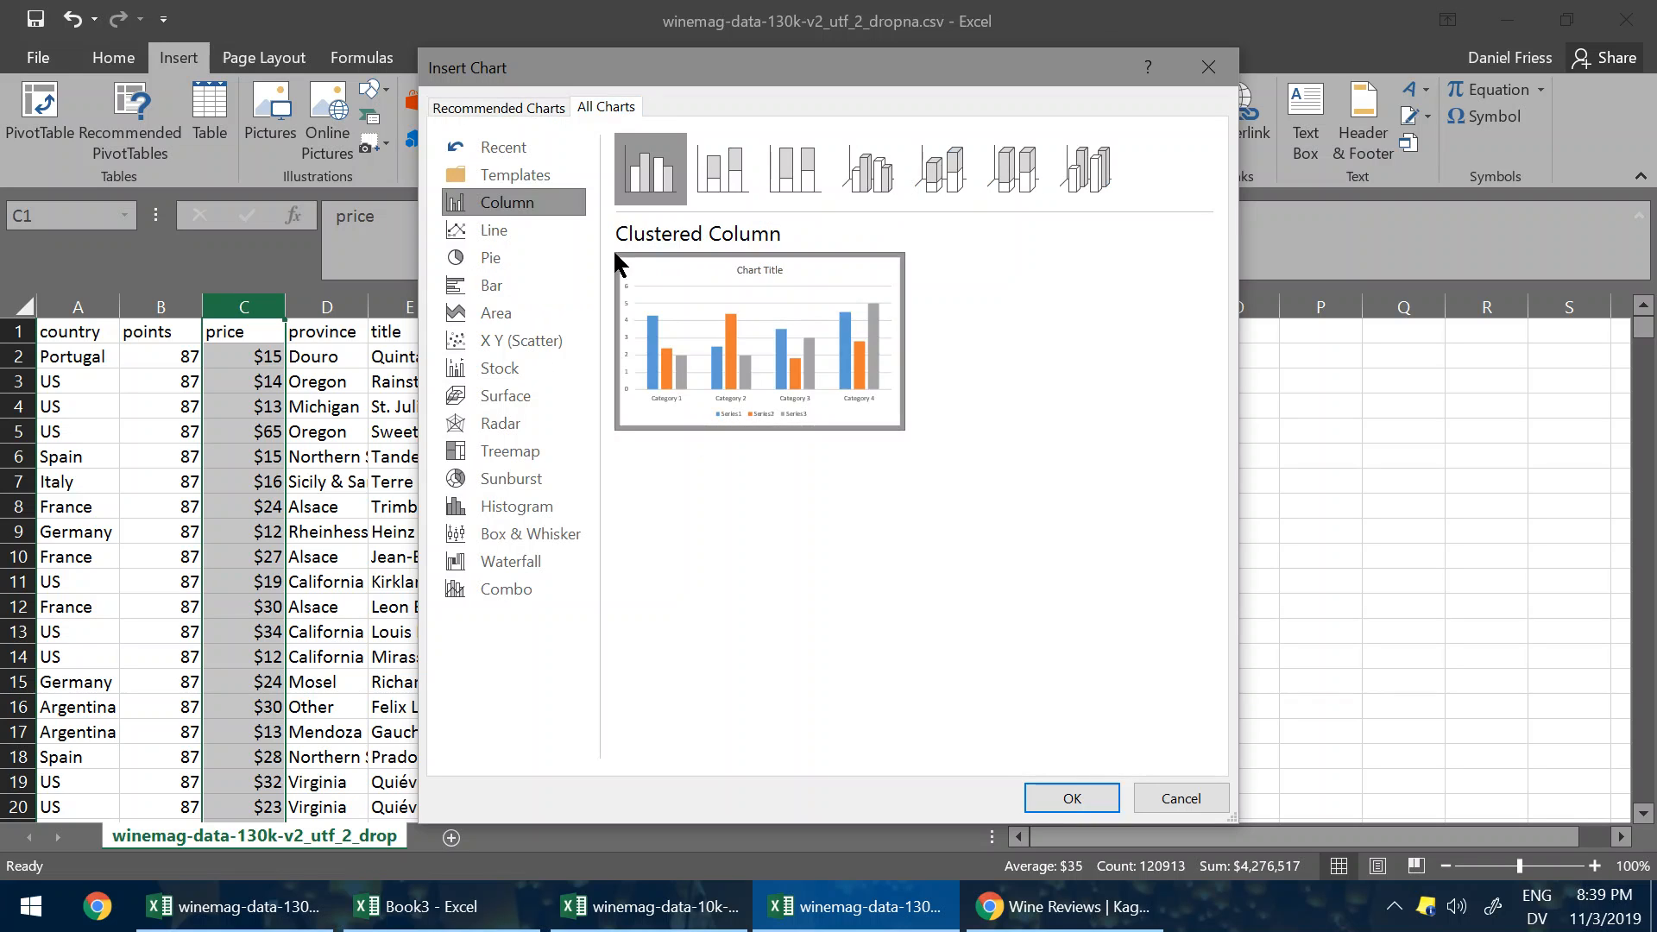
click(511, 507)
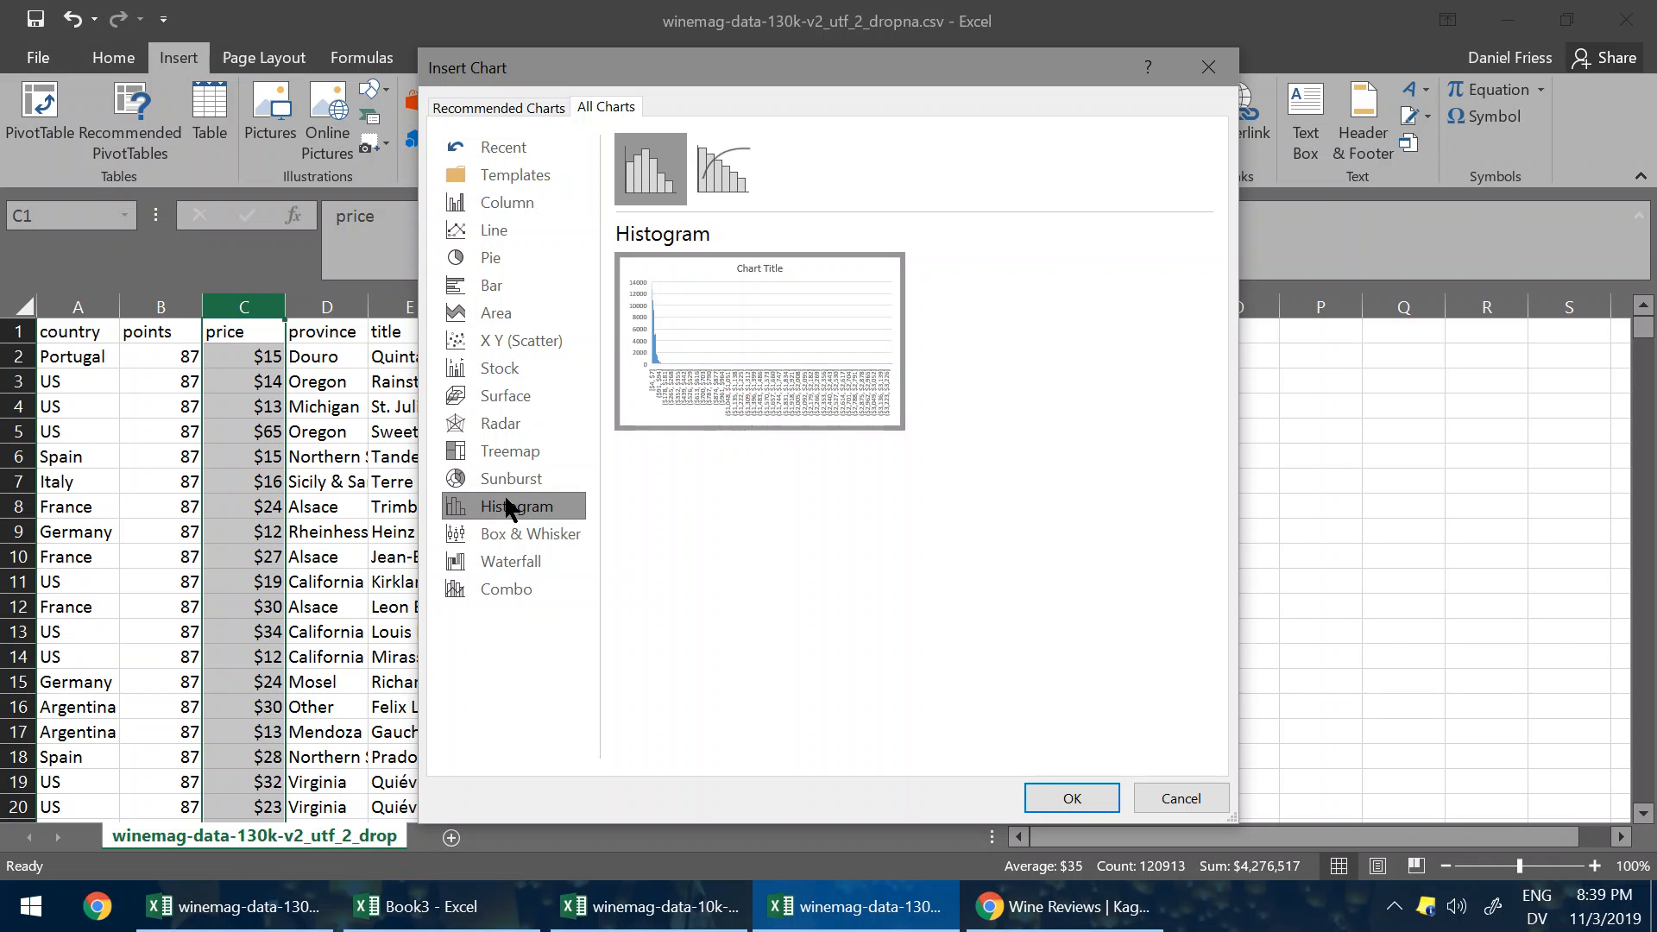
click(1072, 798)
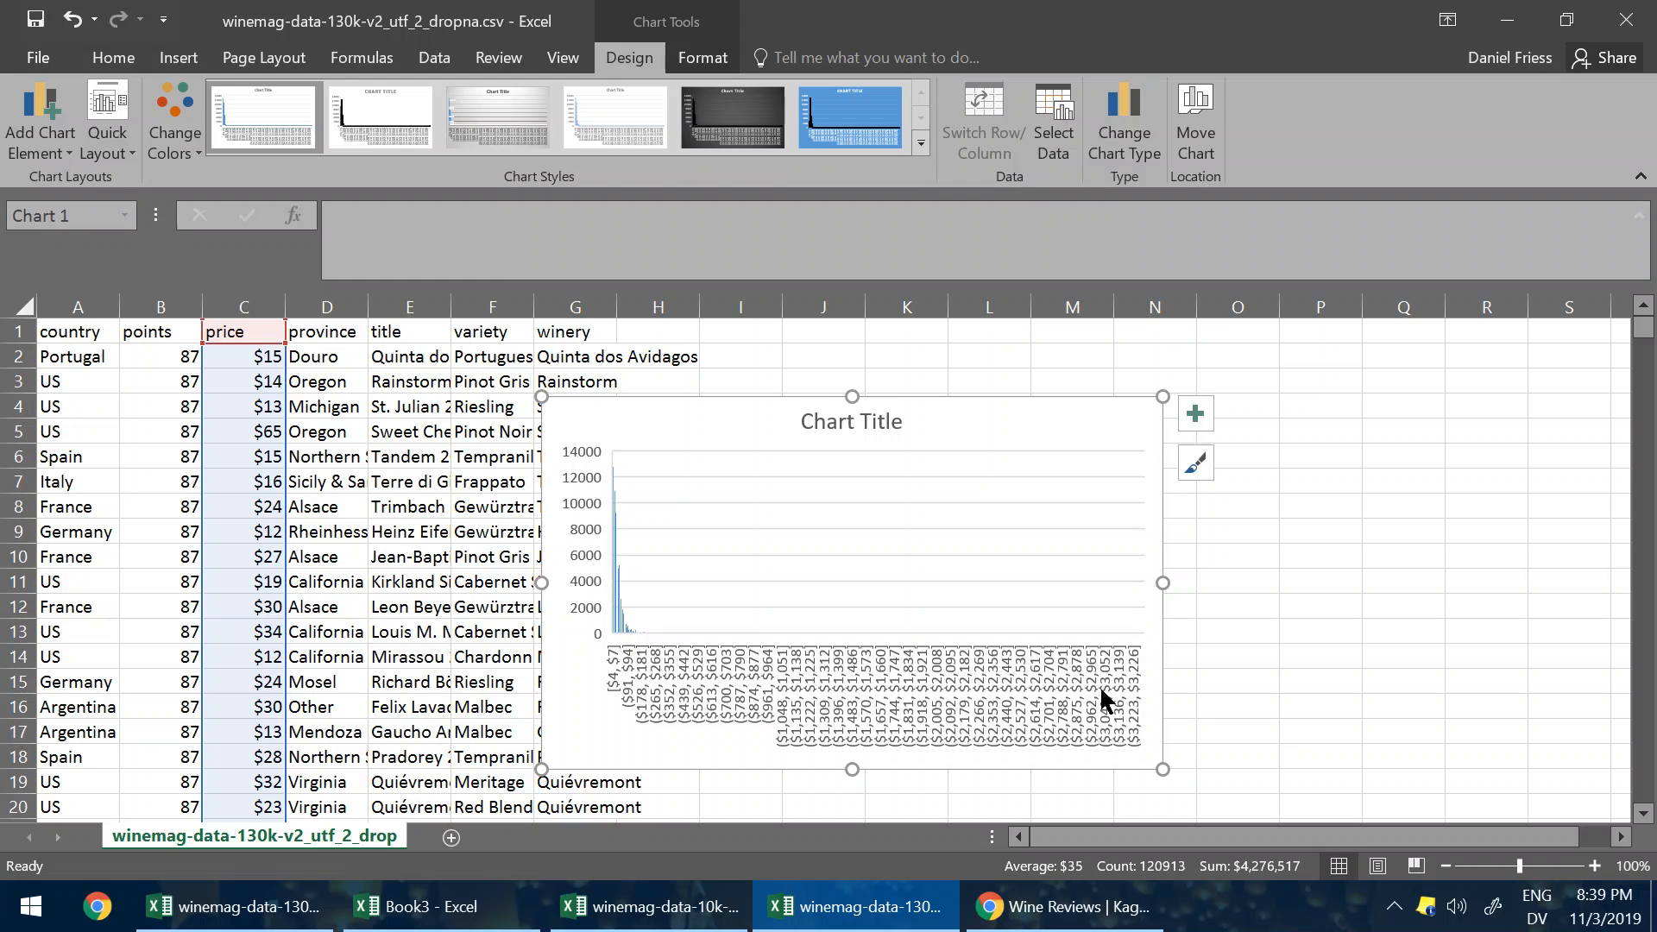
Step: Open the axis formatting for the price histogram's horizontal axis and enable an overflow bin at 158.0
right_click(898, 701)
click(956, 689)
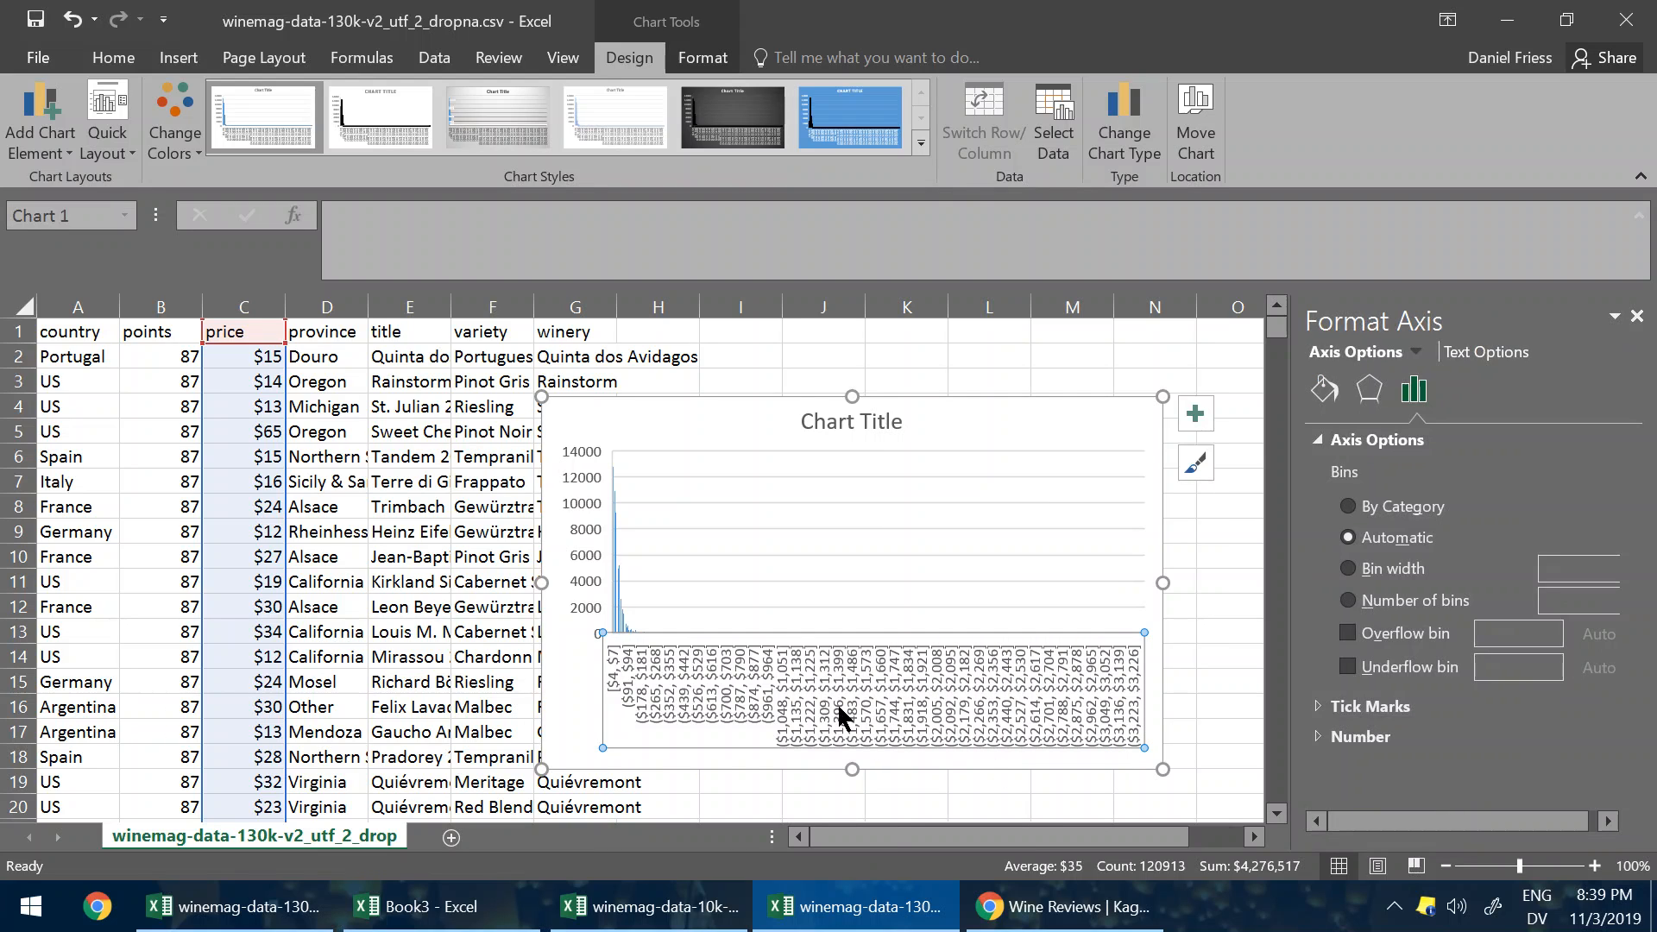
click(1391, 637)
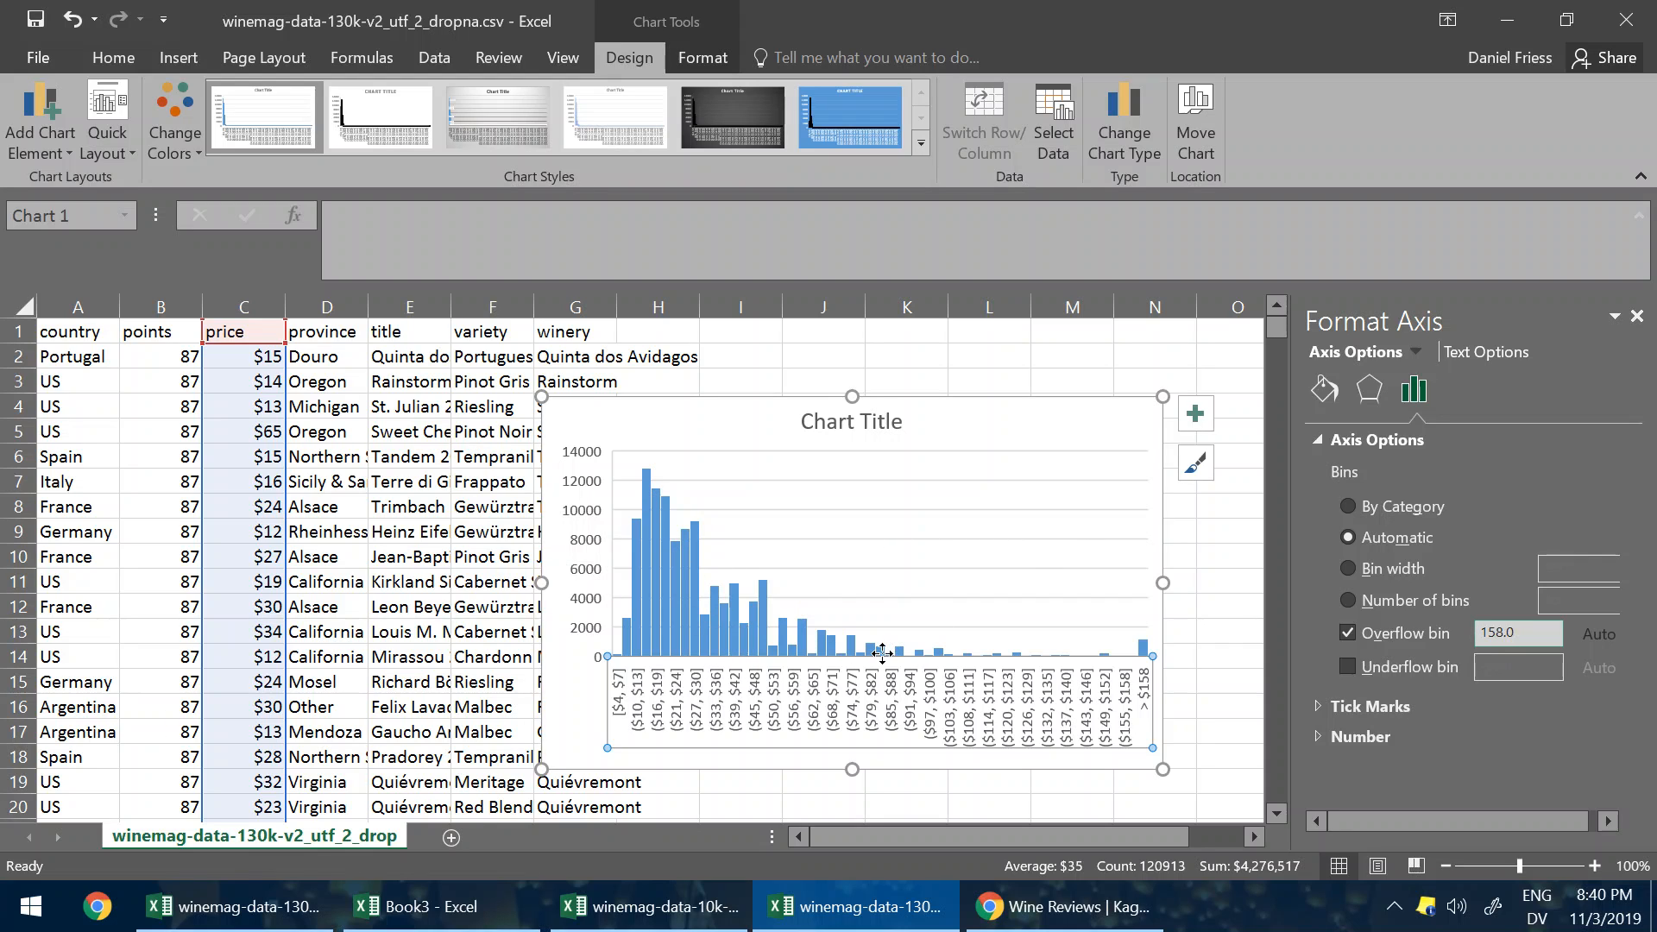
Step: Insert a histogram chart of the entire points column
click(384, 480)
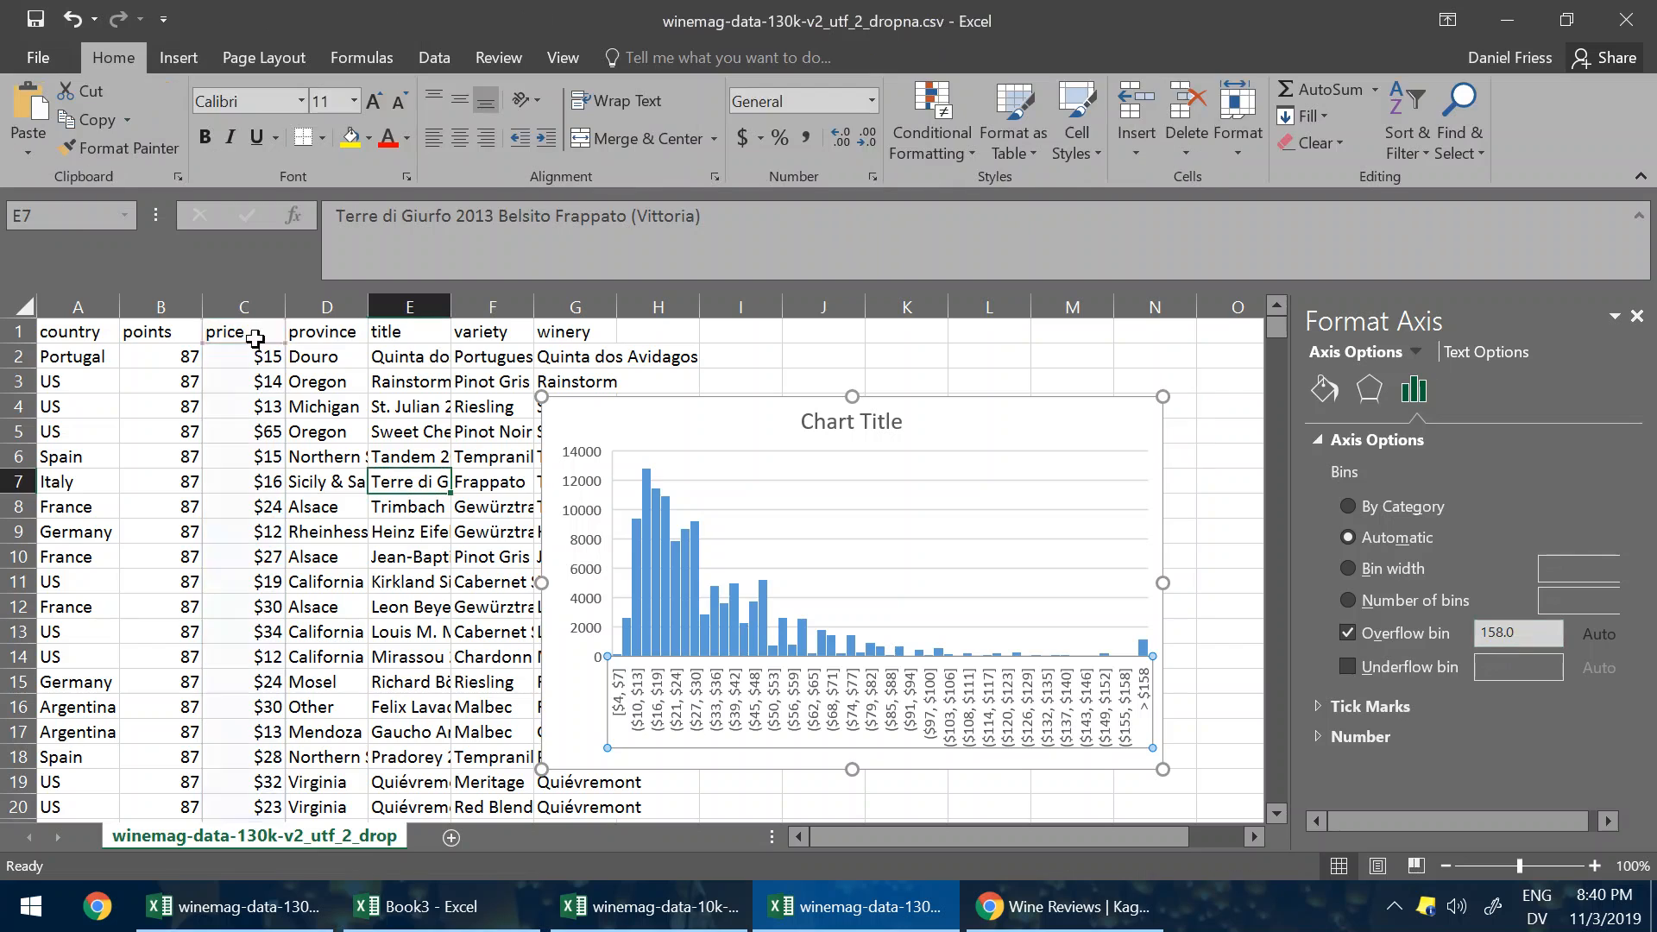
click(175, 311)
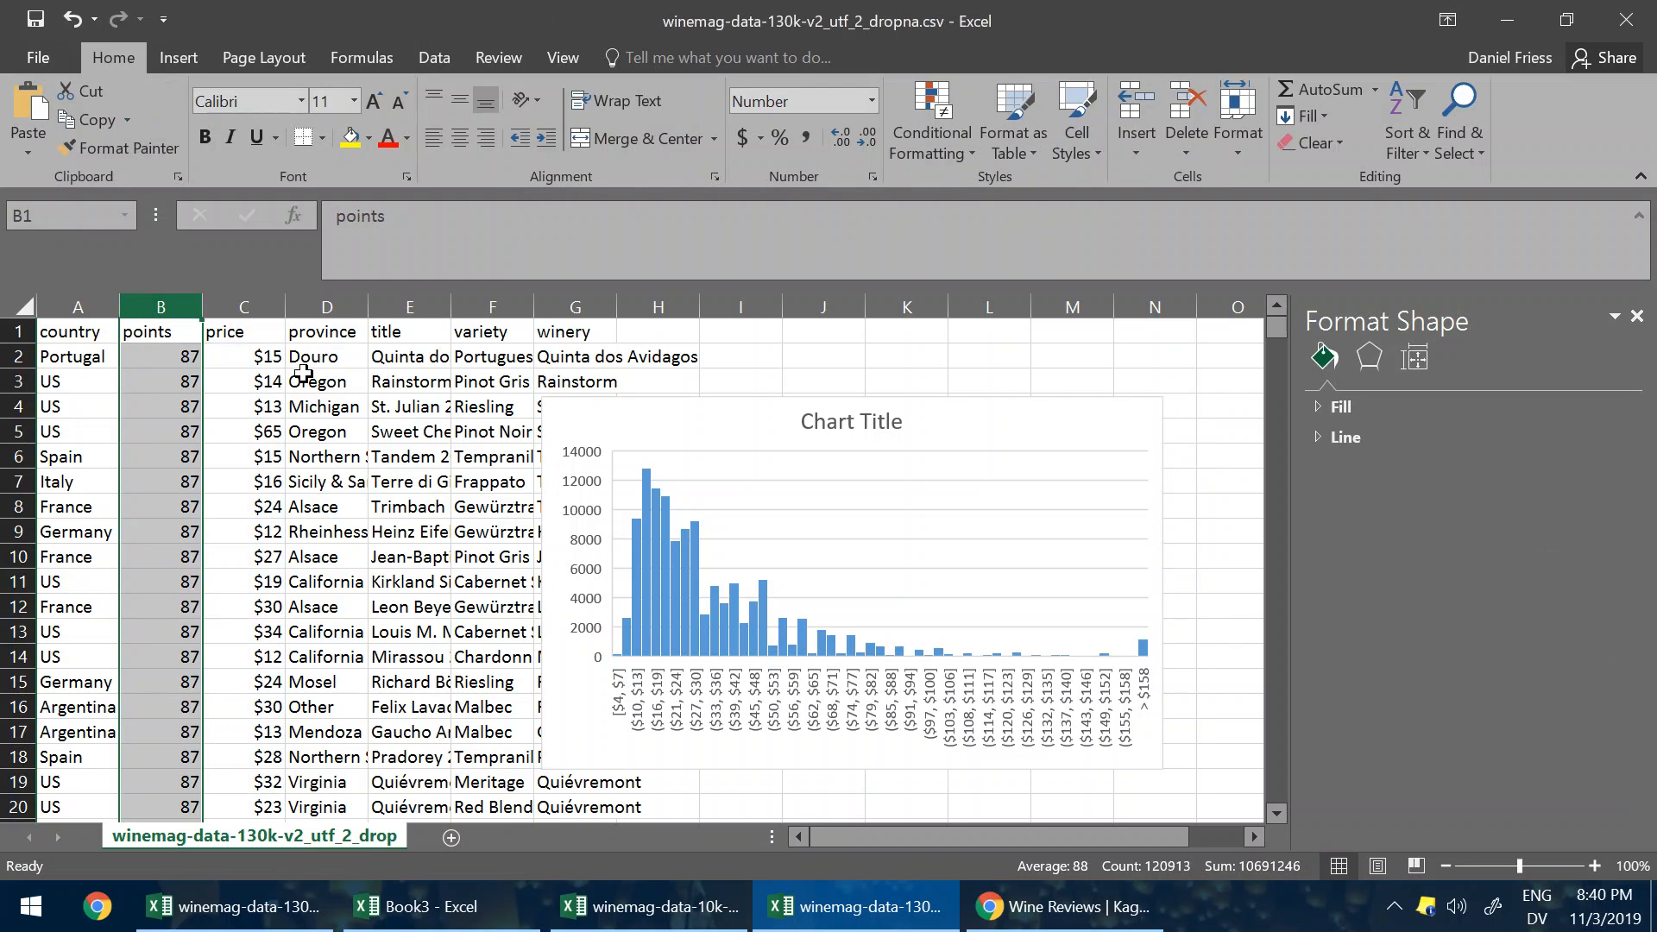
click(177, 59)
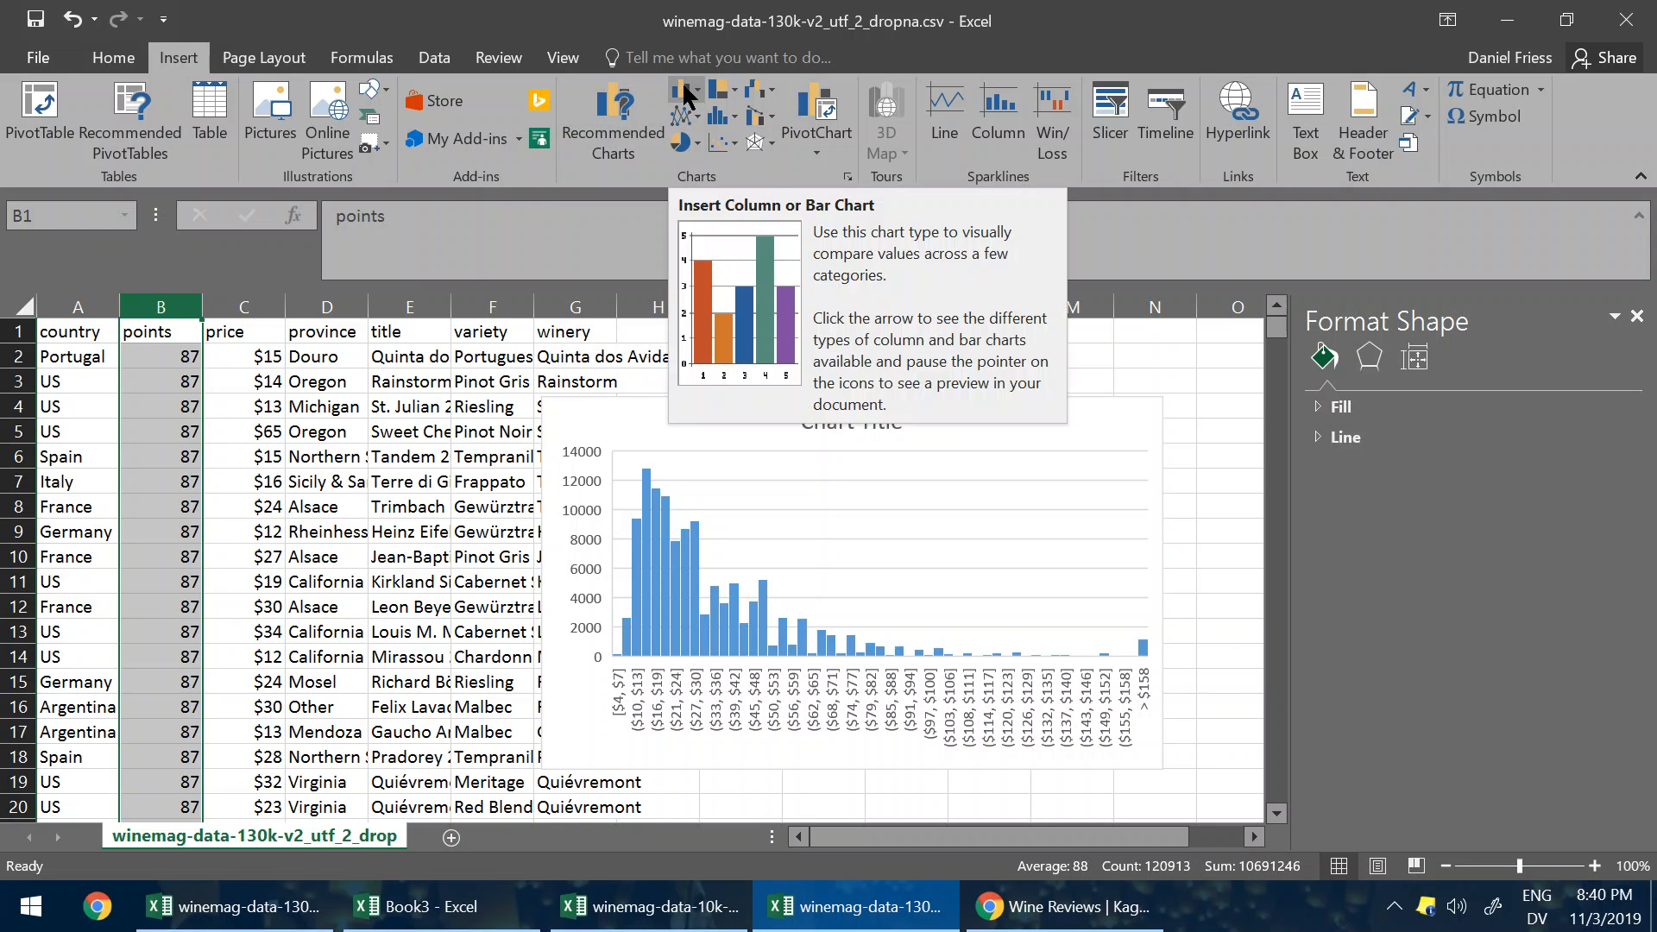
click(602, 140)
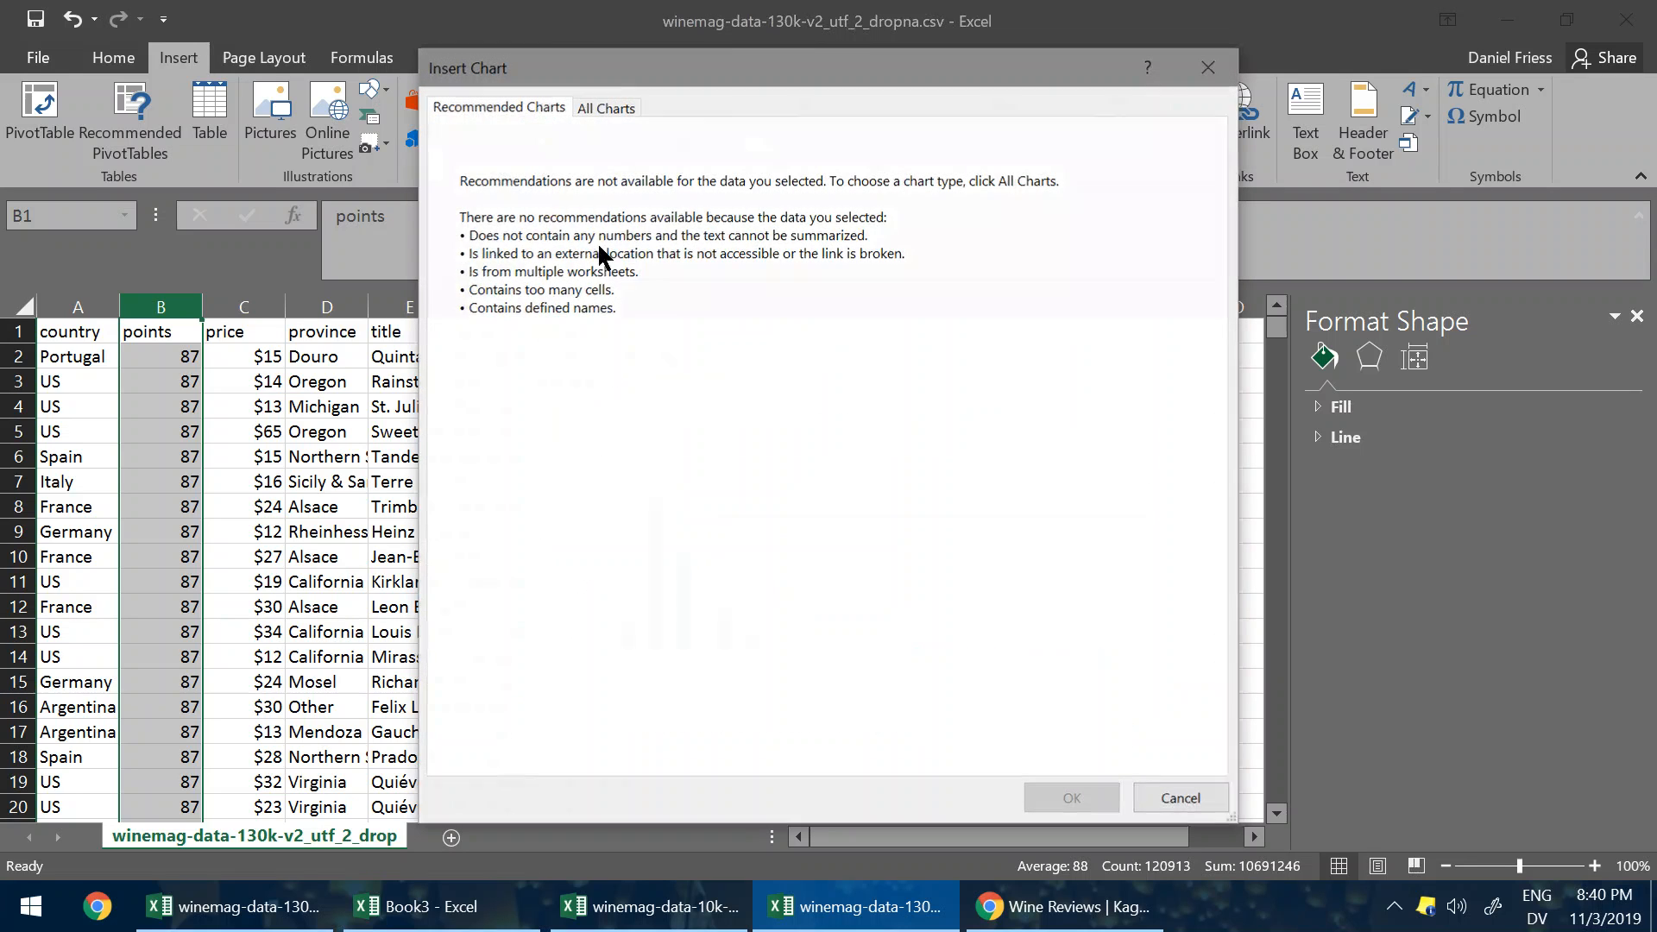
click(612, 111)
click(515, 517)
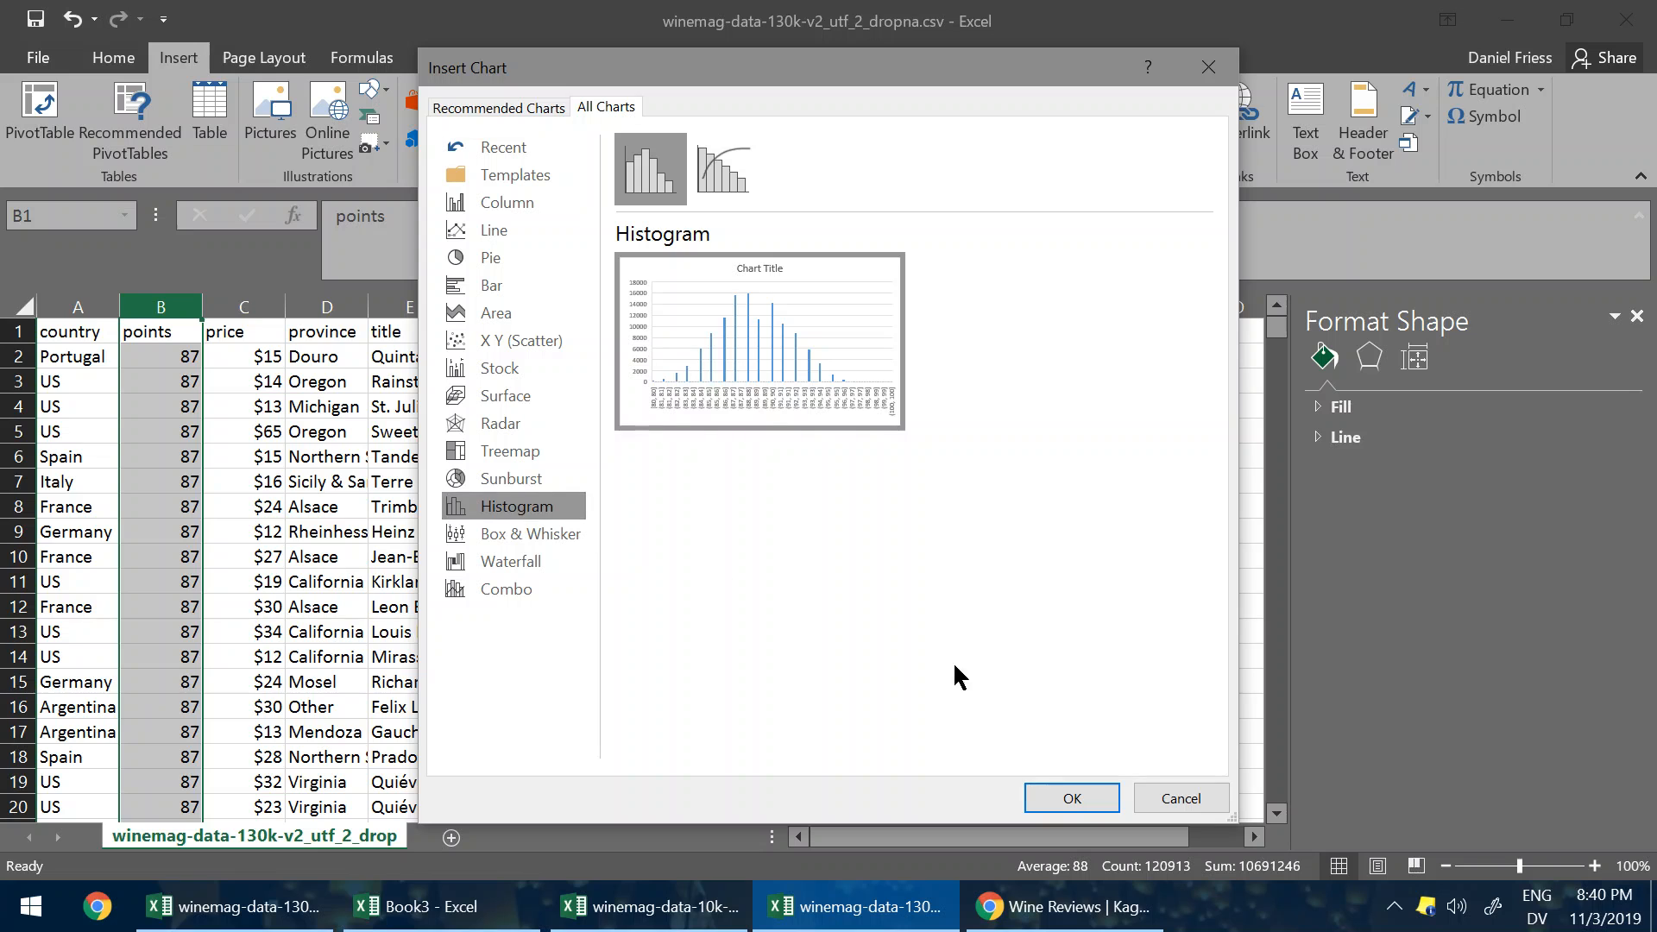
click(1070, 799)
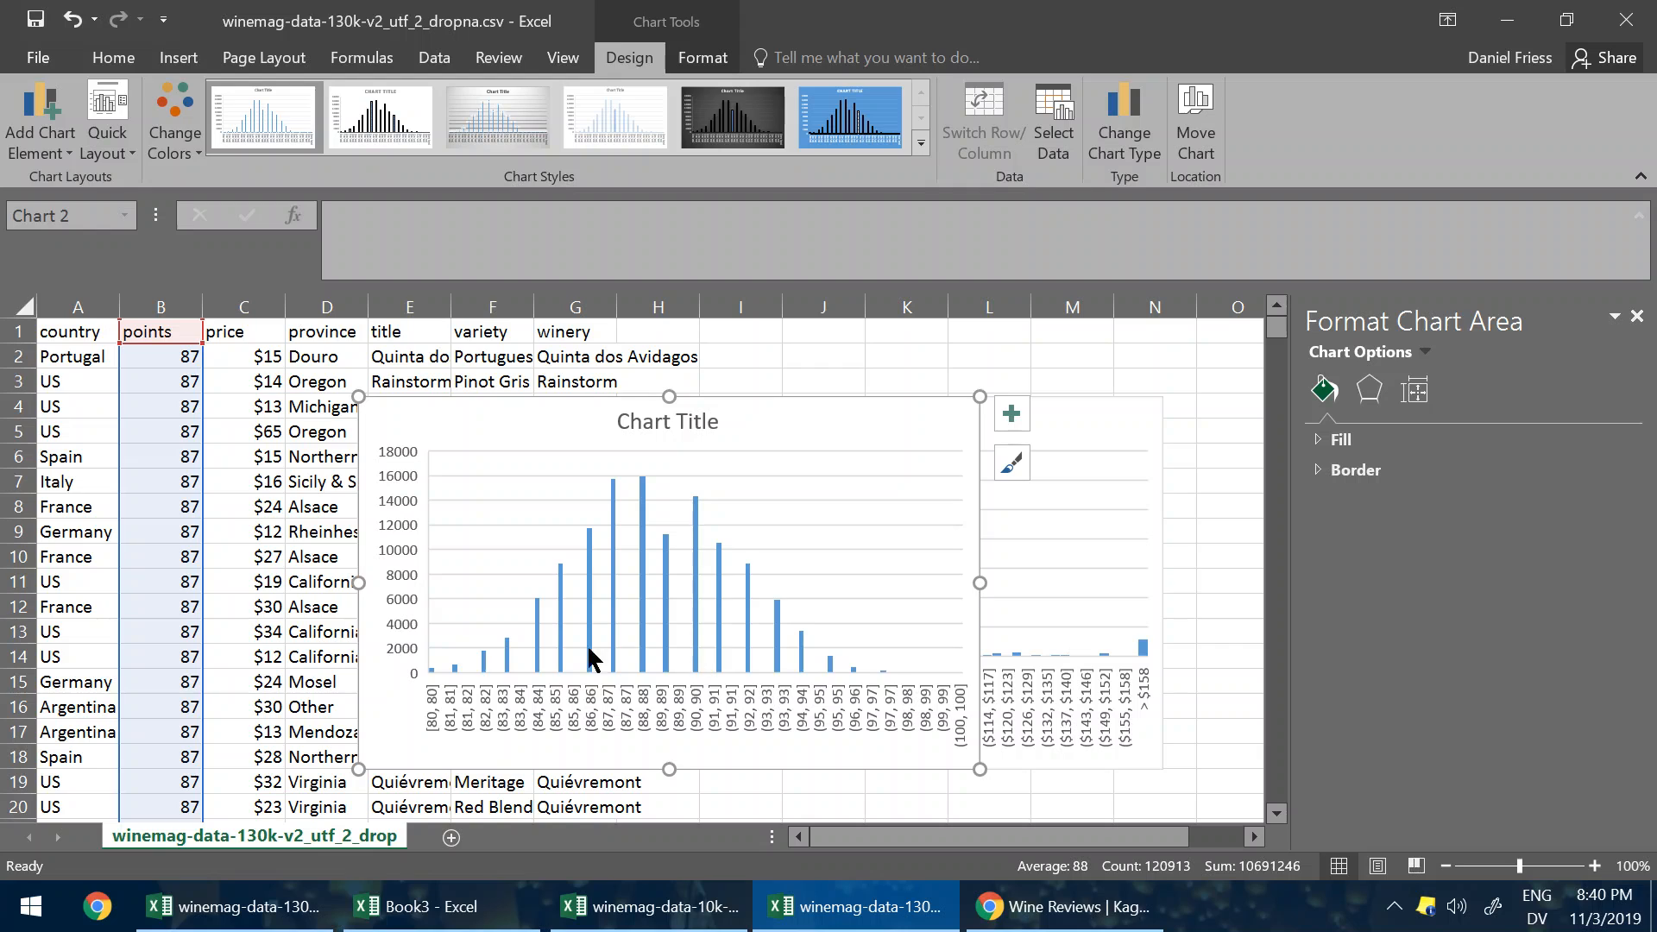
Step: Examine the points histogram, comparing the bar values around 88, 89 and 90 points
click(664, 615)
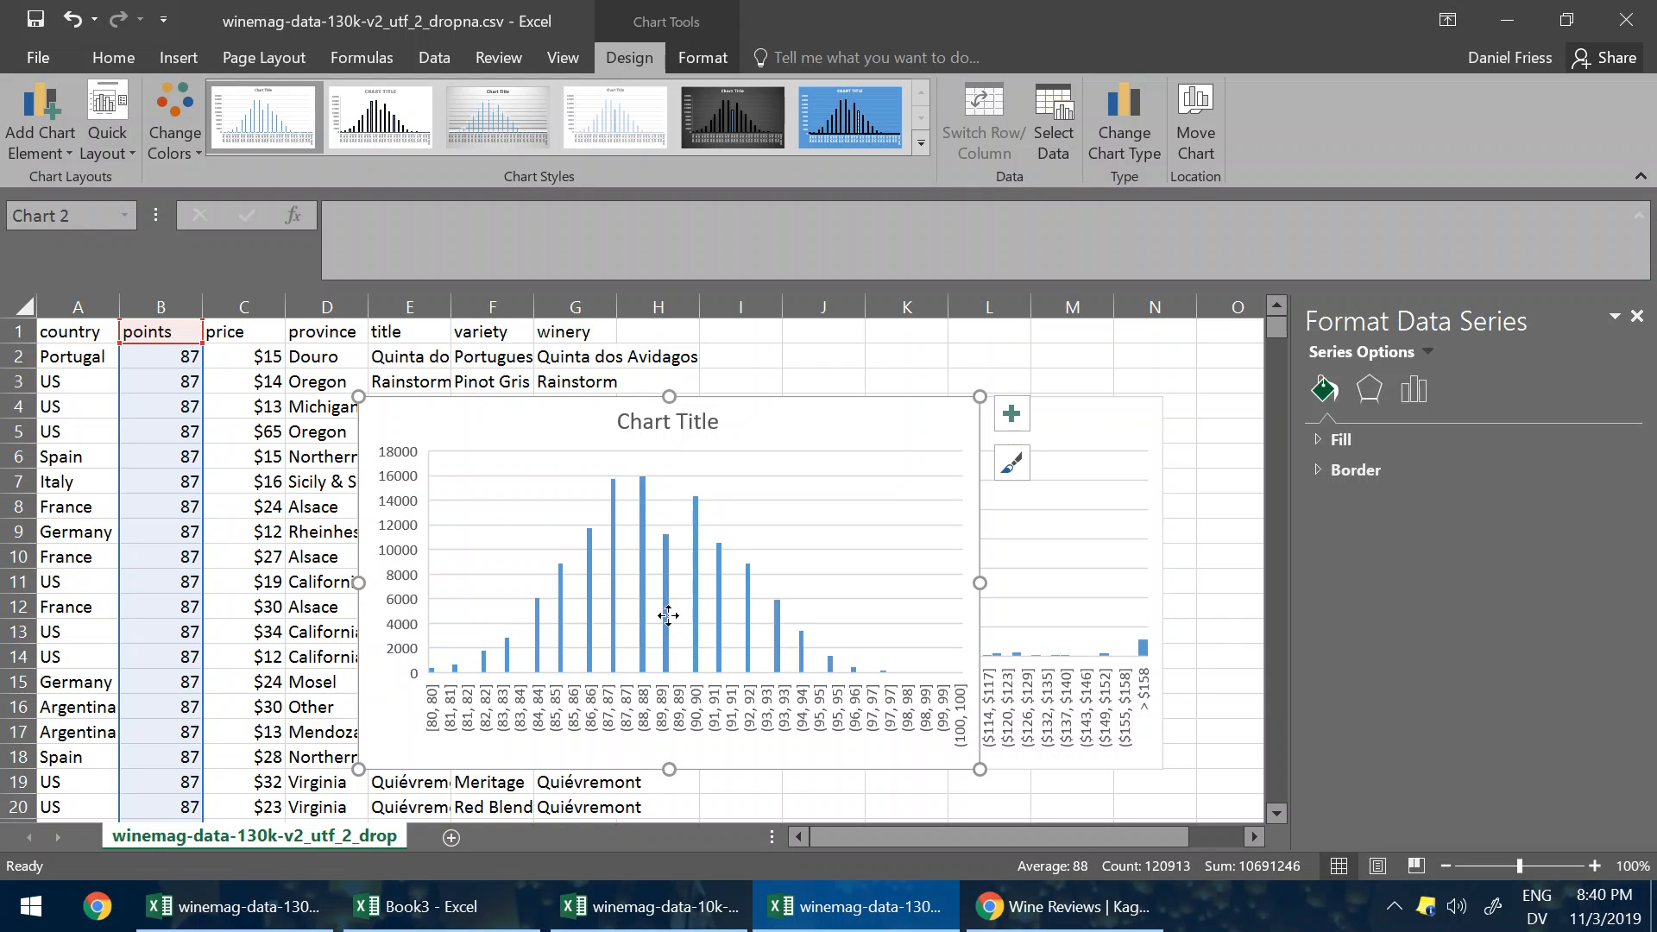
mouse_move(644, 479)
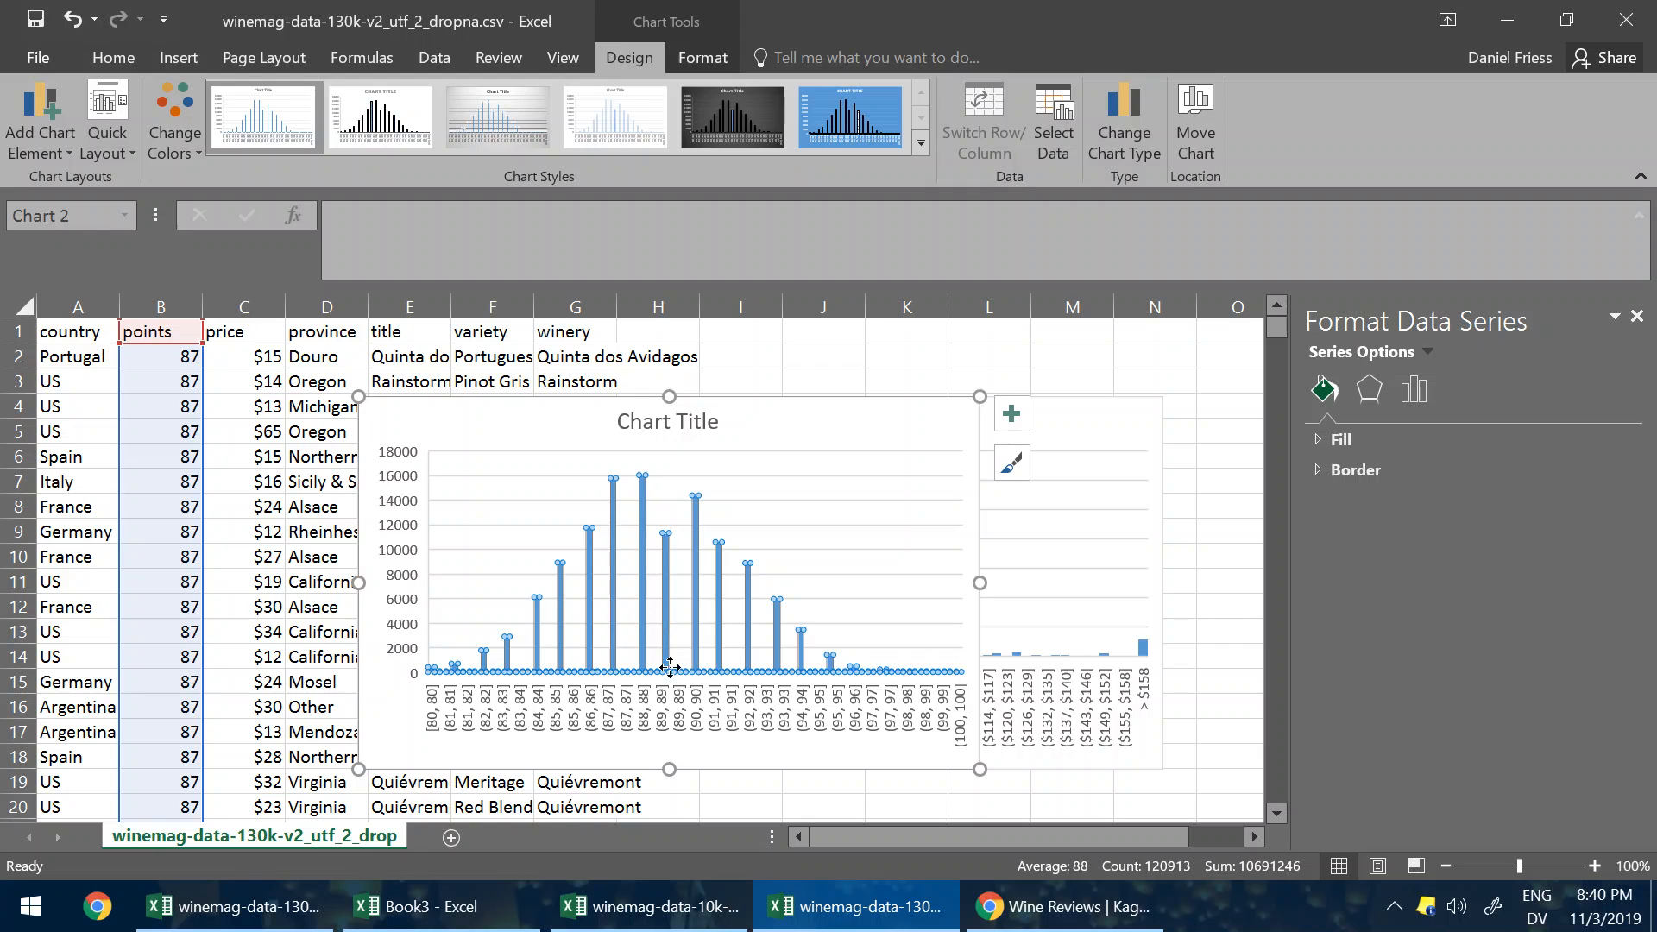
mouse_move(667, 540)
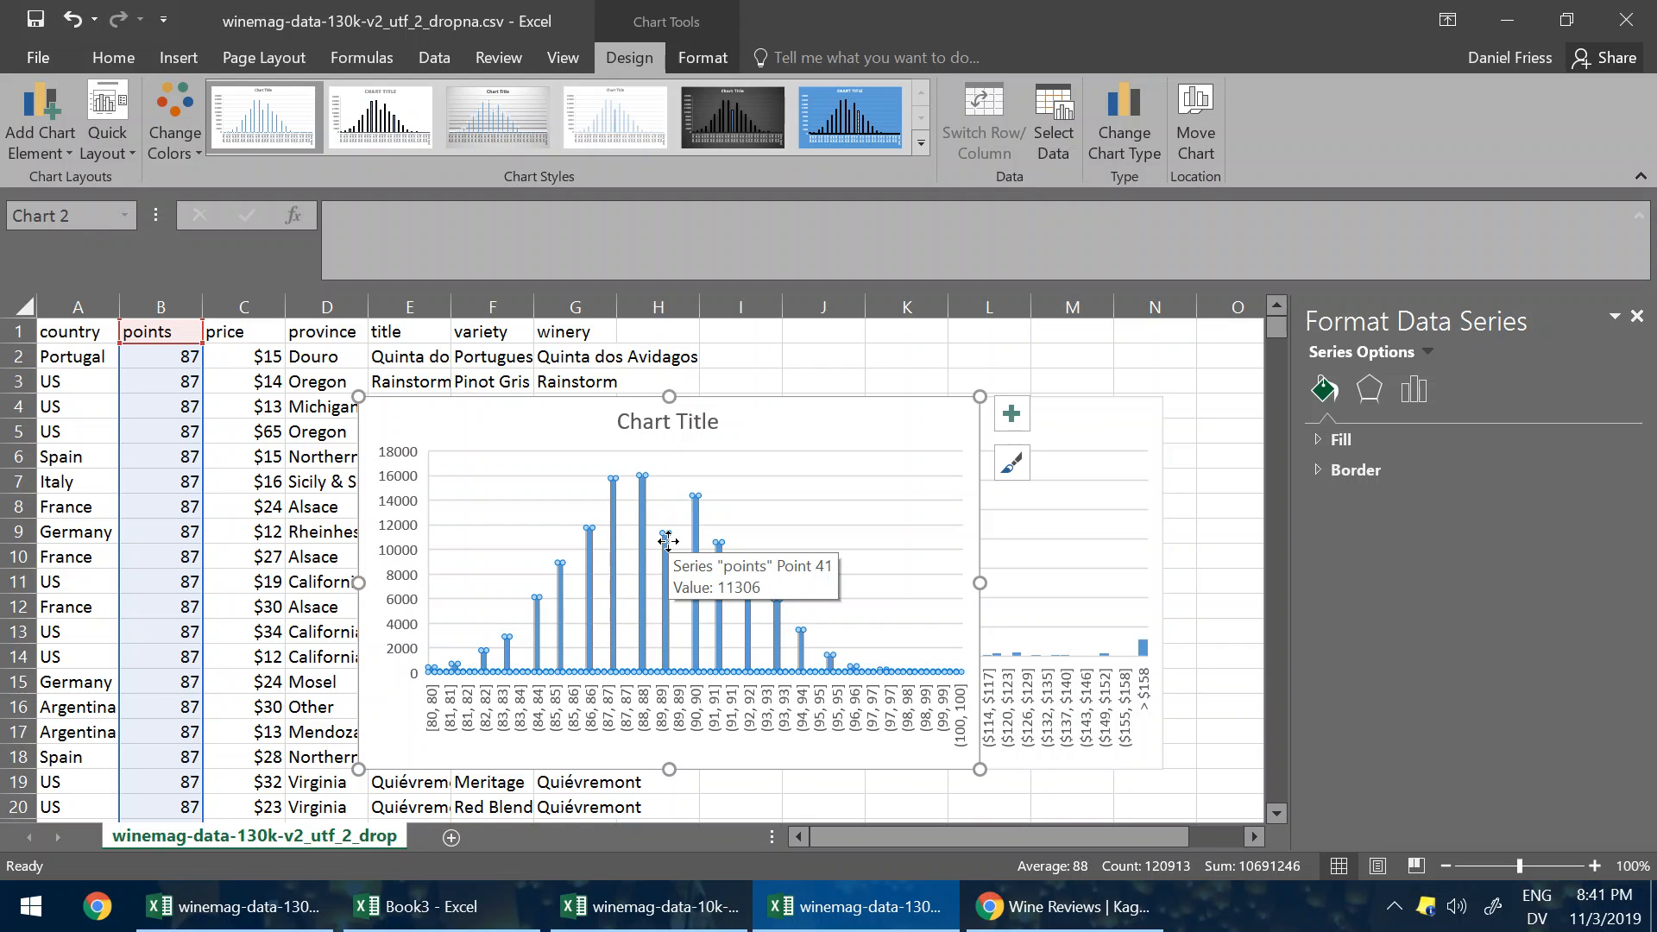
mouse_move(697, 510)
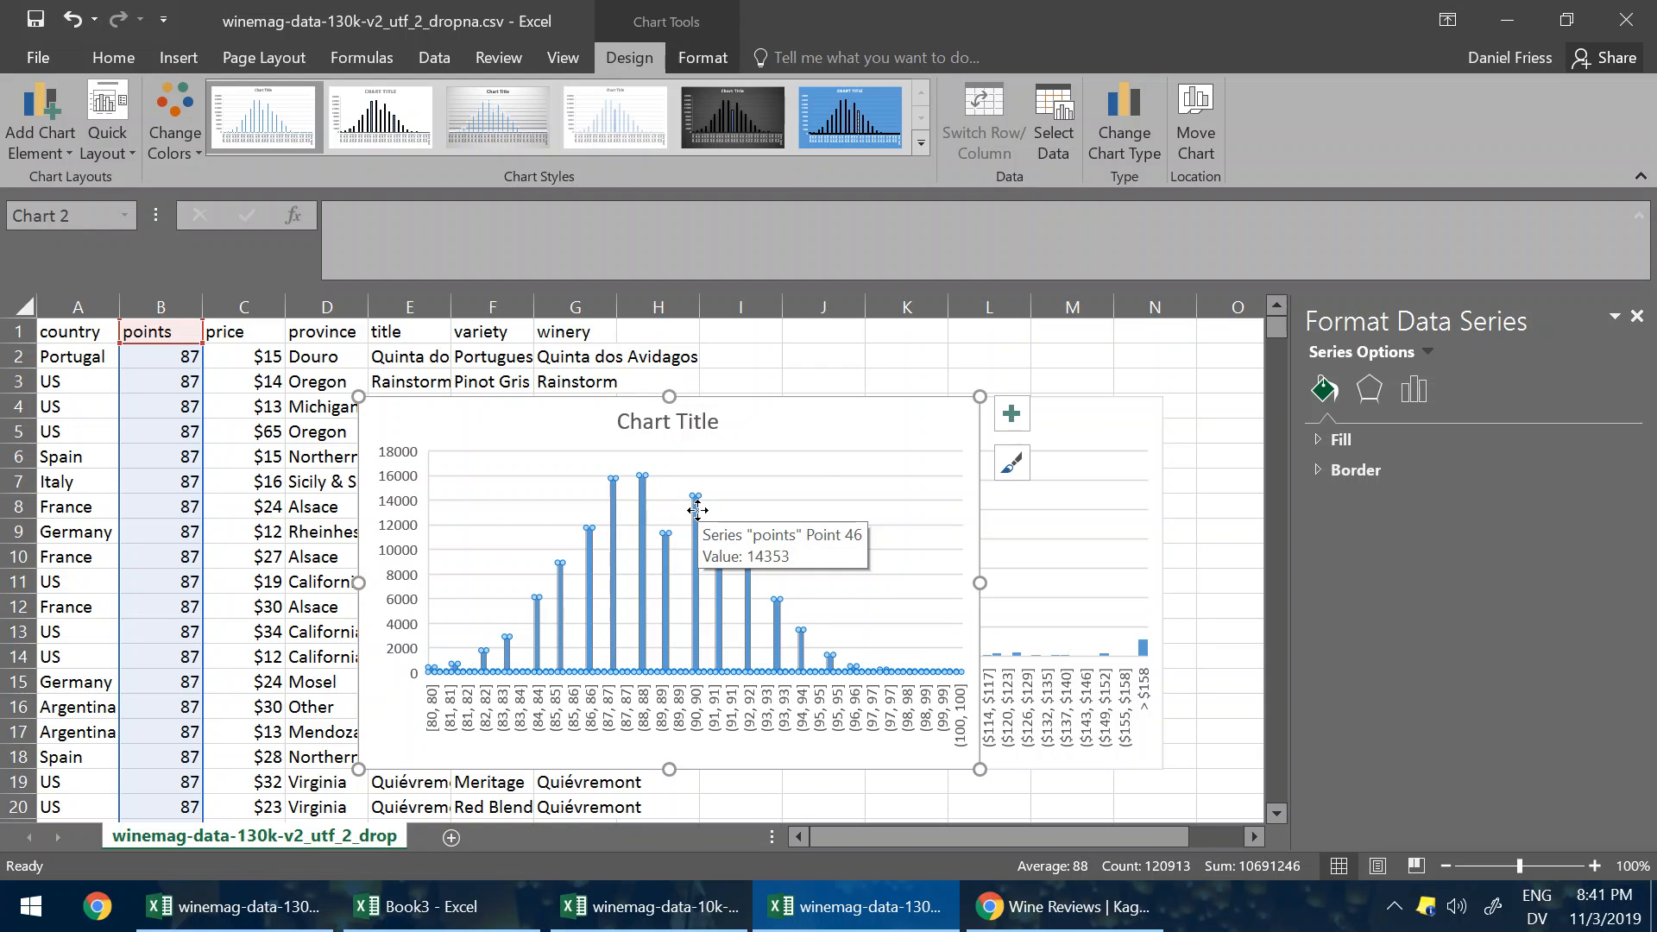
click(795, 492)
mouse_move(666, 585)
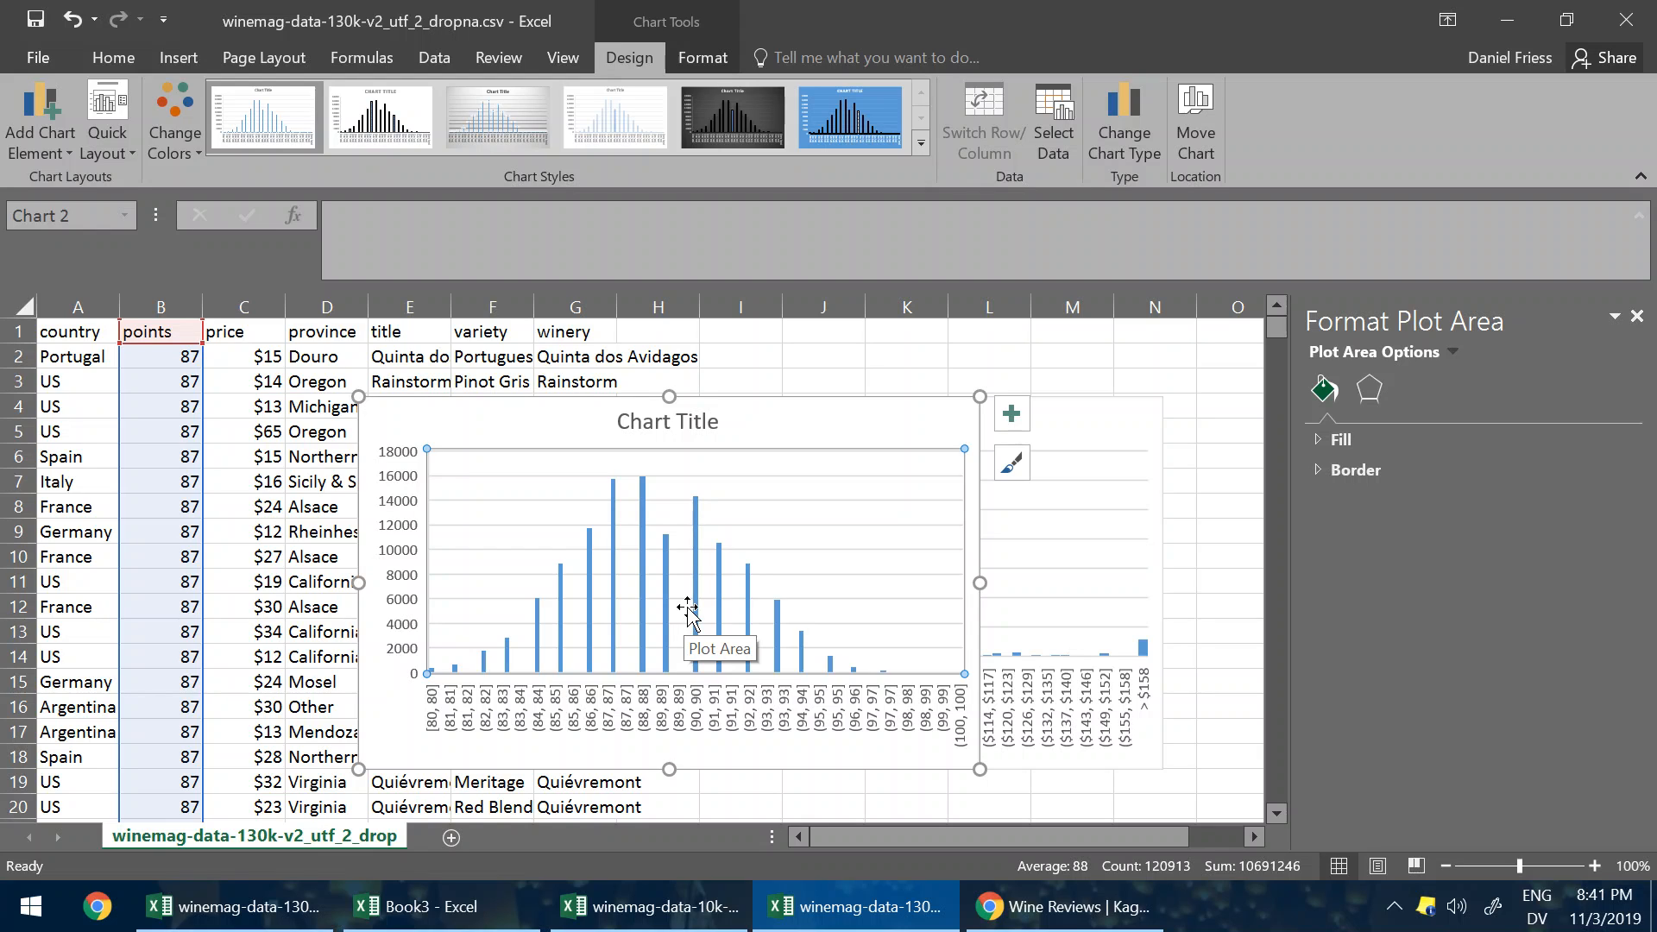
click(668, 561)
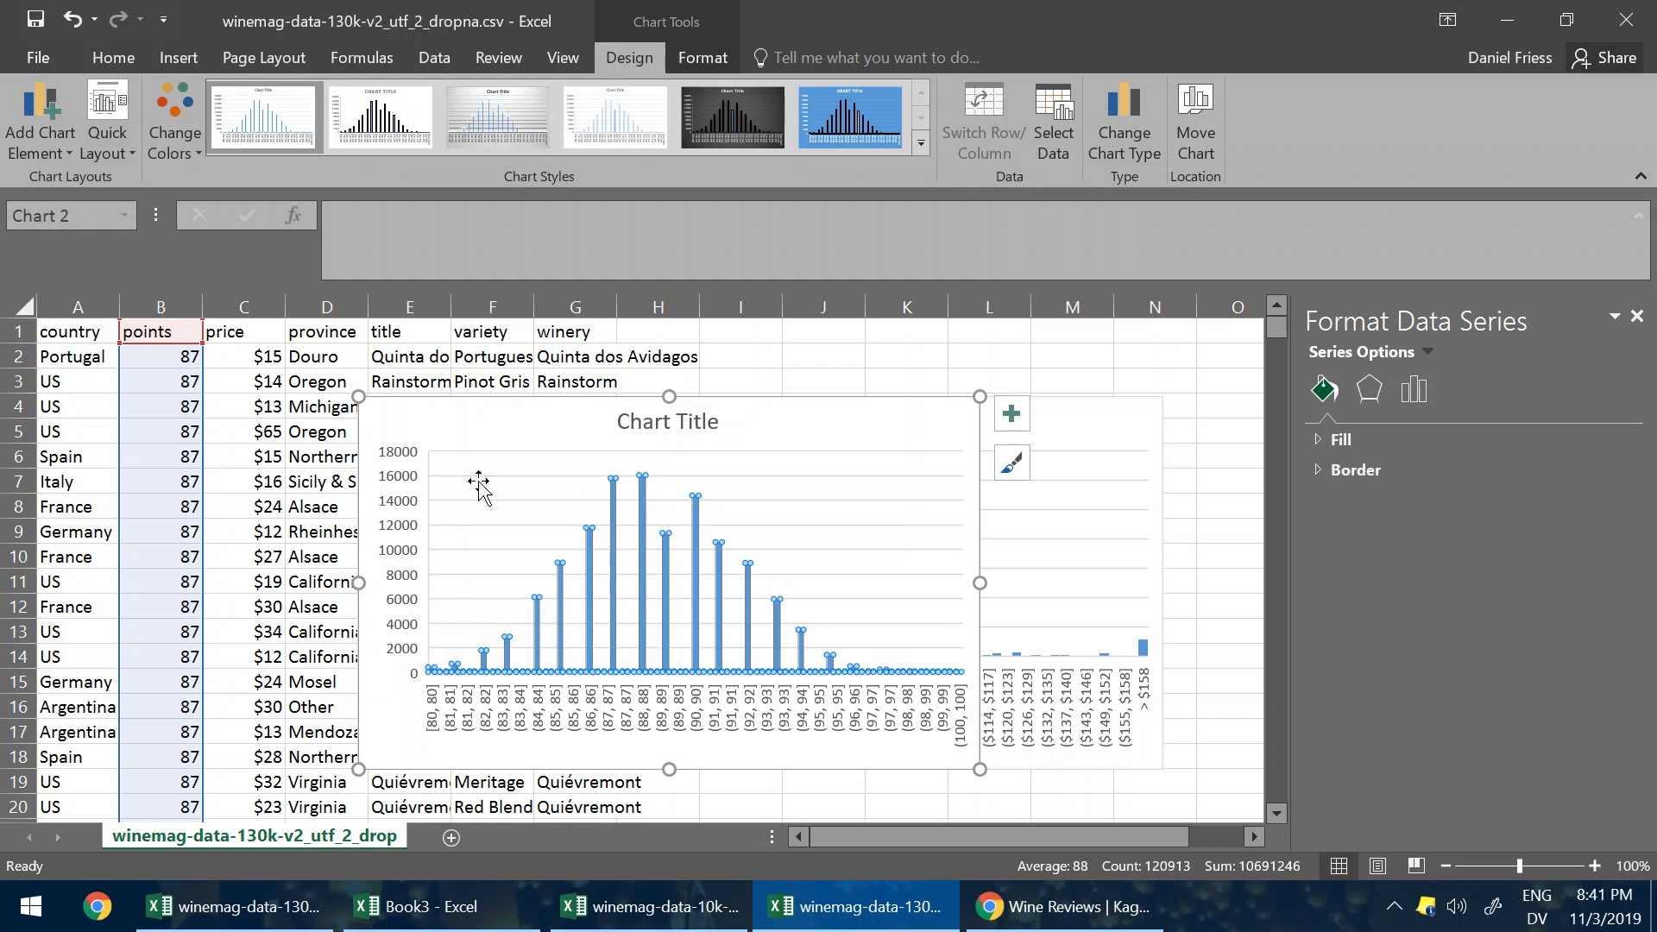
click(685, 549)
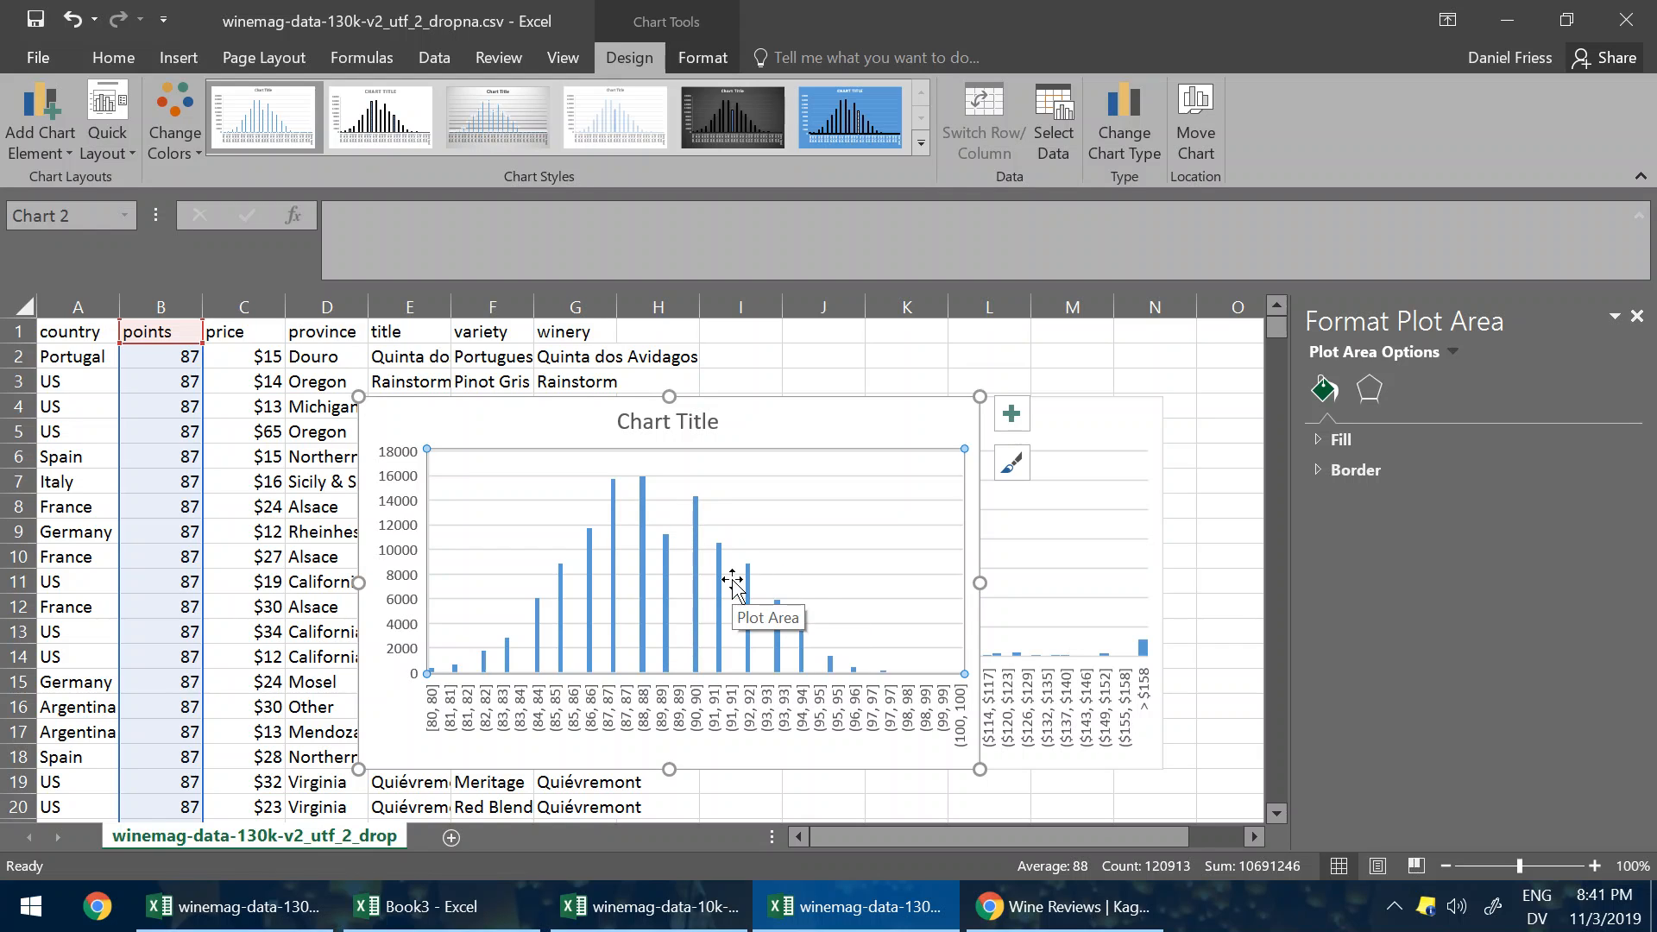
click(811, 424)
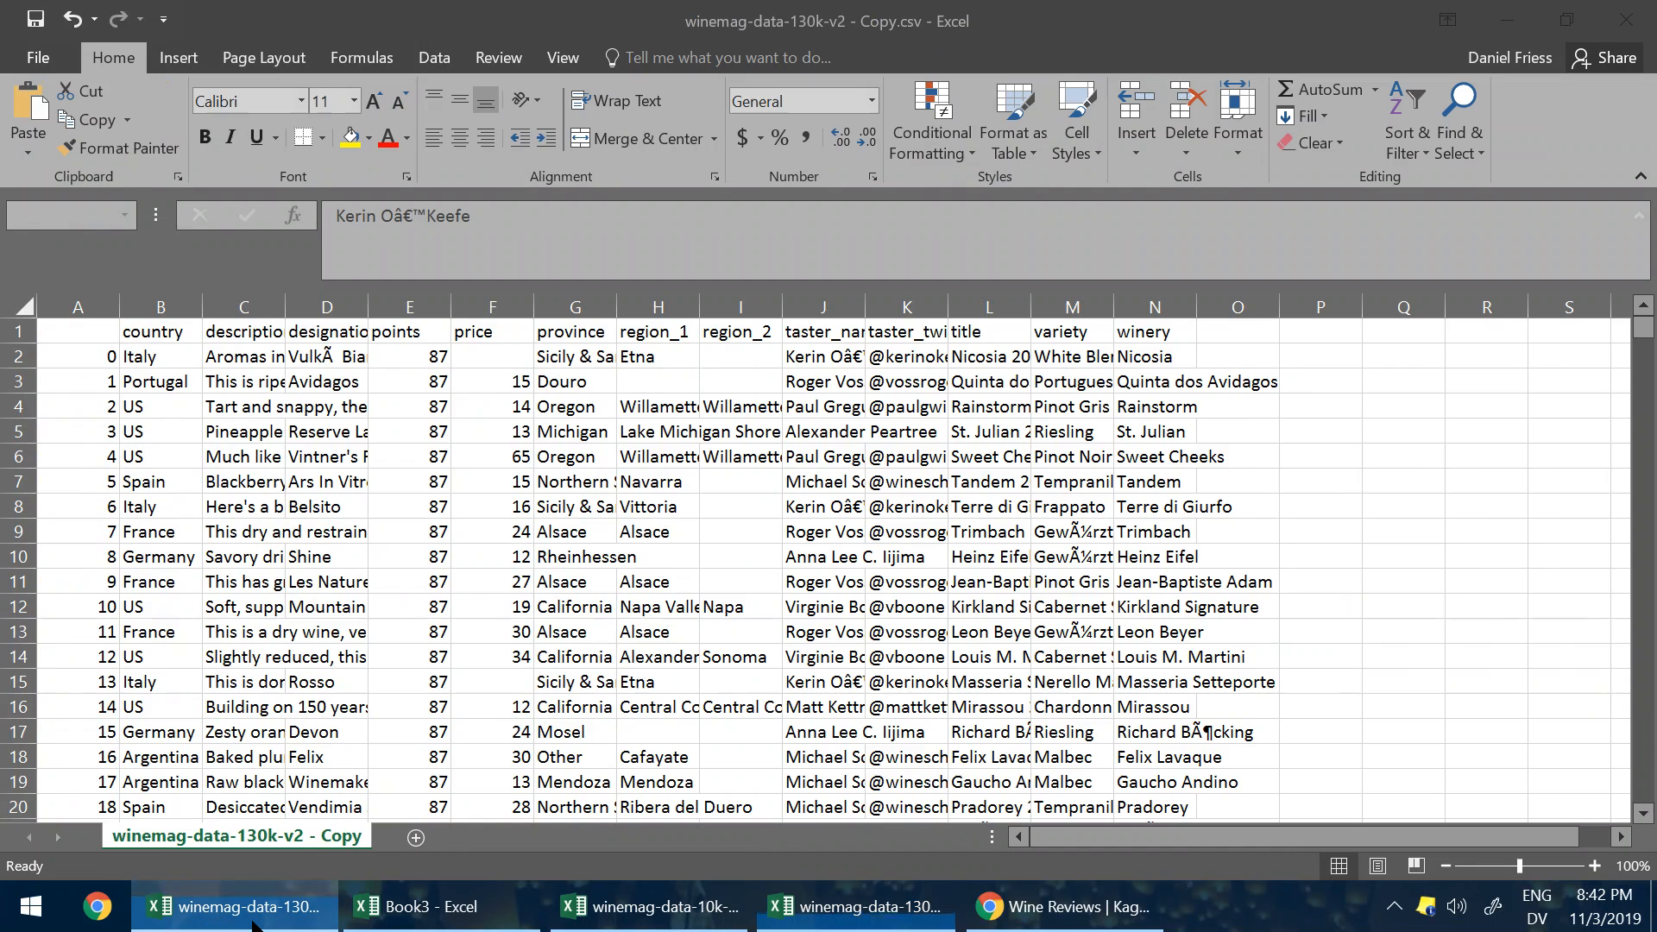
Step: Examine the taster names in winemag-data-130k-v2 - Copy.csv and the blank price cells in the Book3 workbook
click(233, 906)
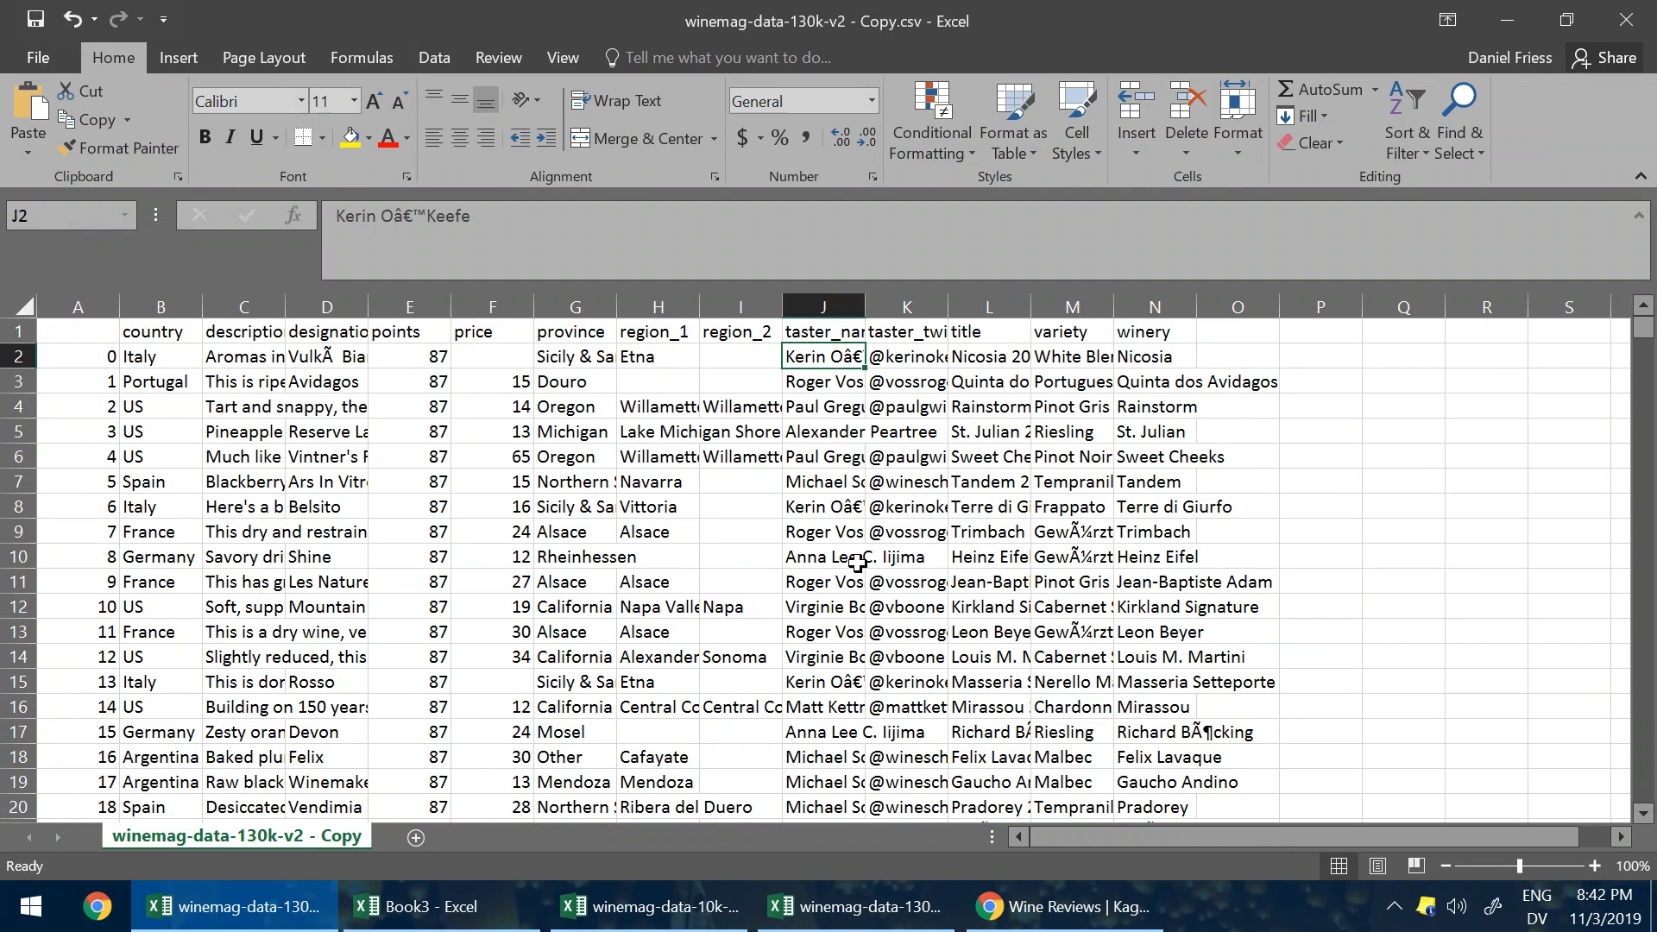
click(854, 528)
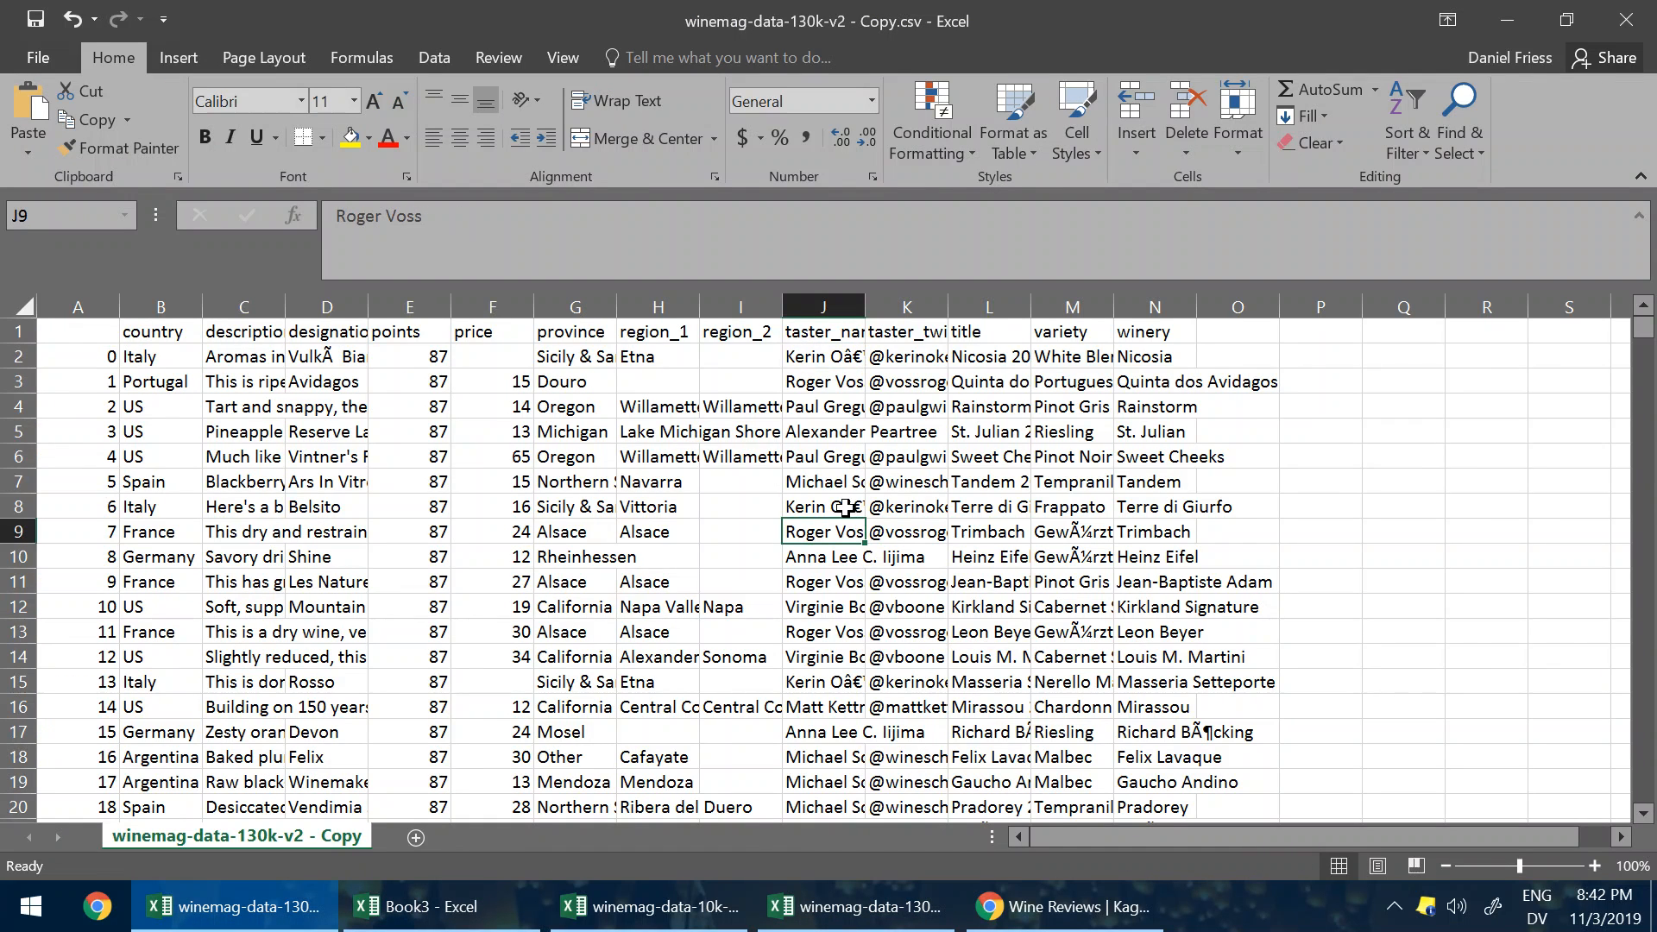
mouse_move(429, 921)
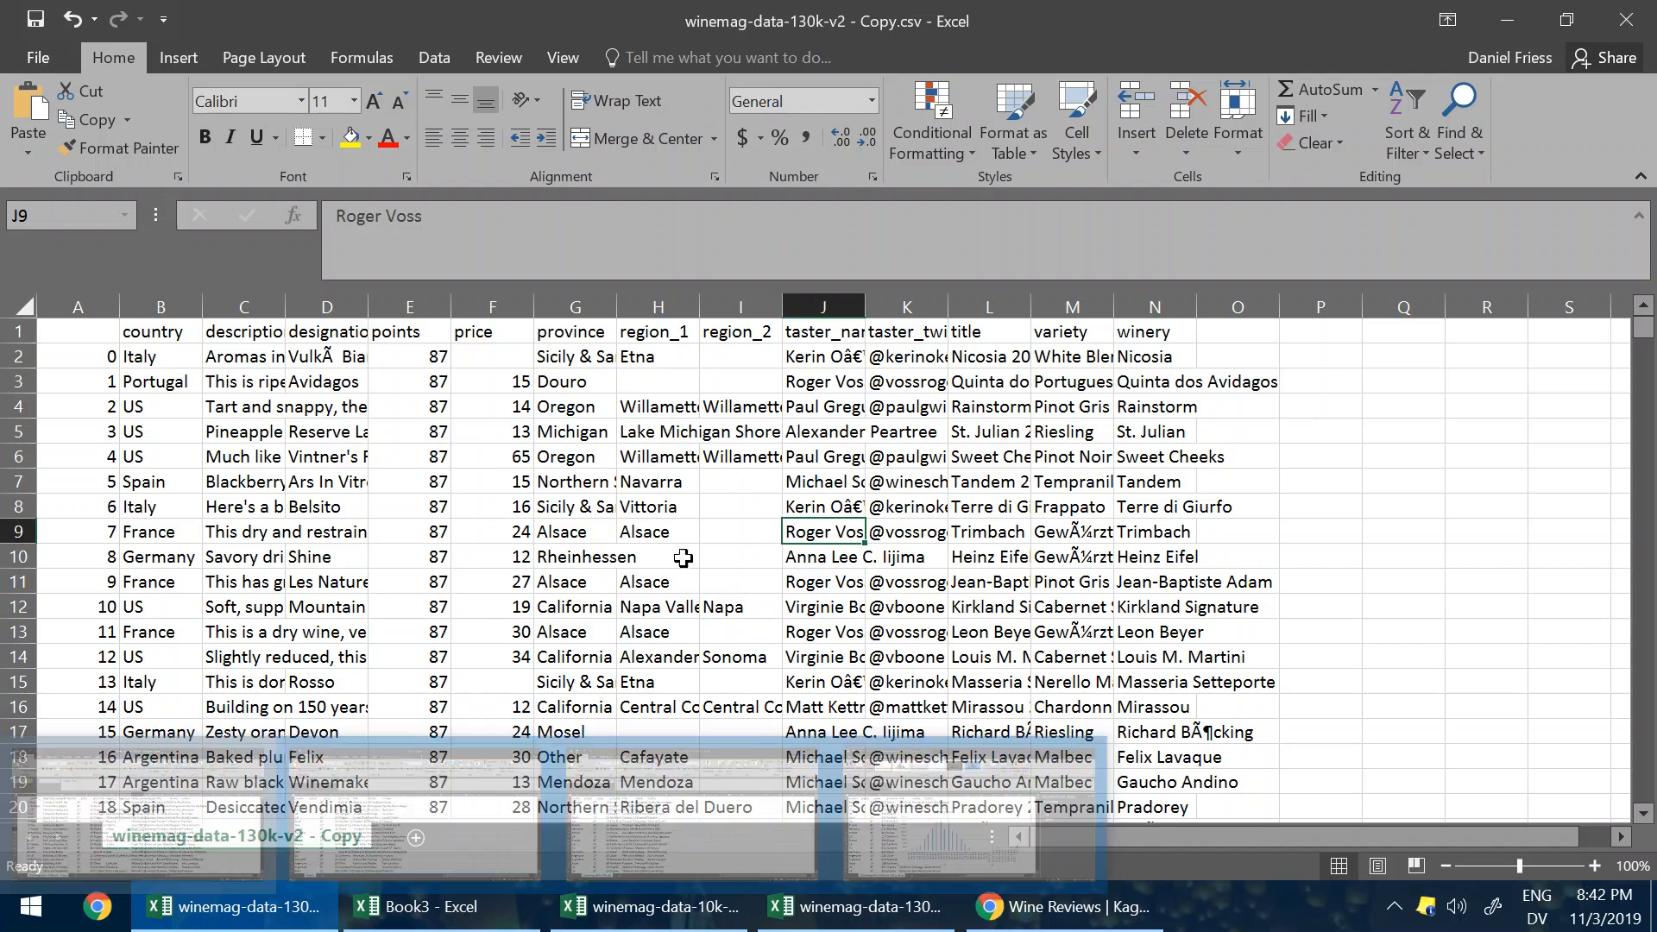
click(425, 917)
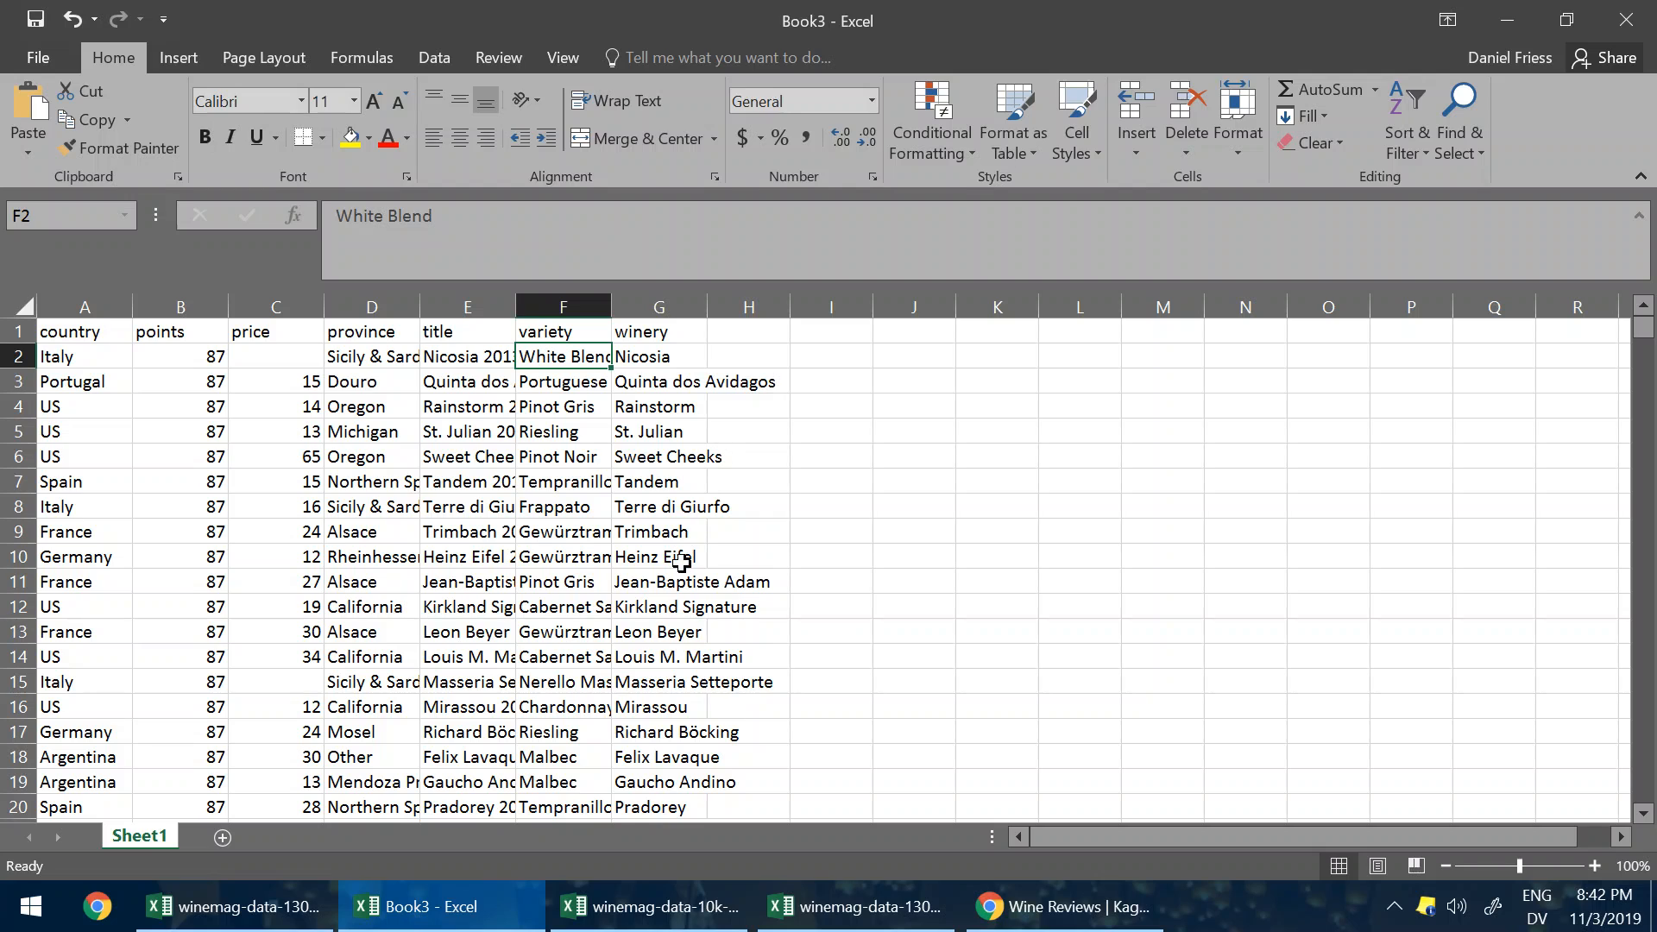
click(265, 356)
click(311, 683)
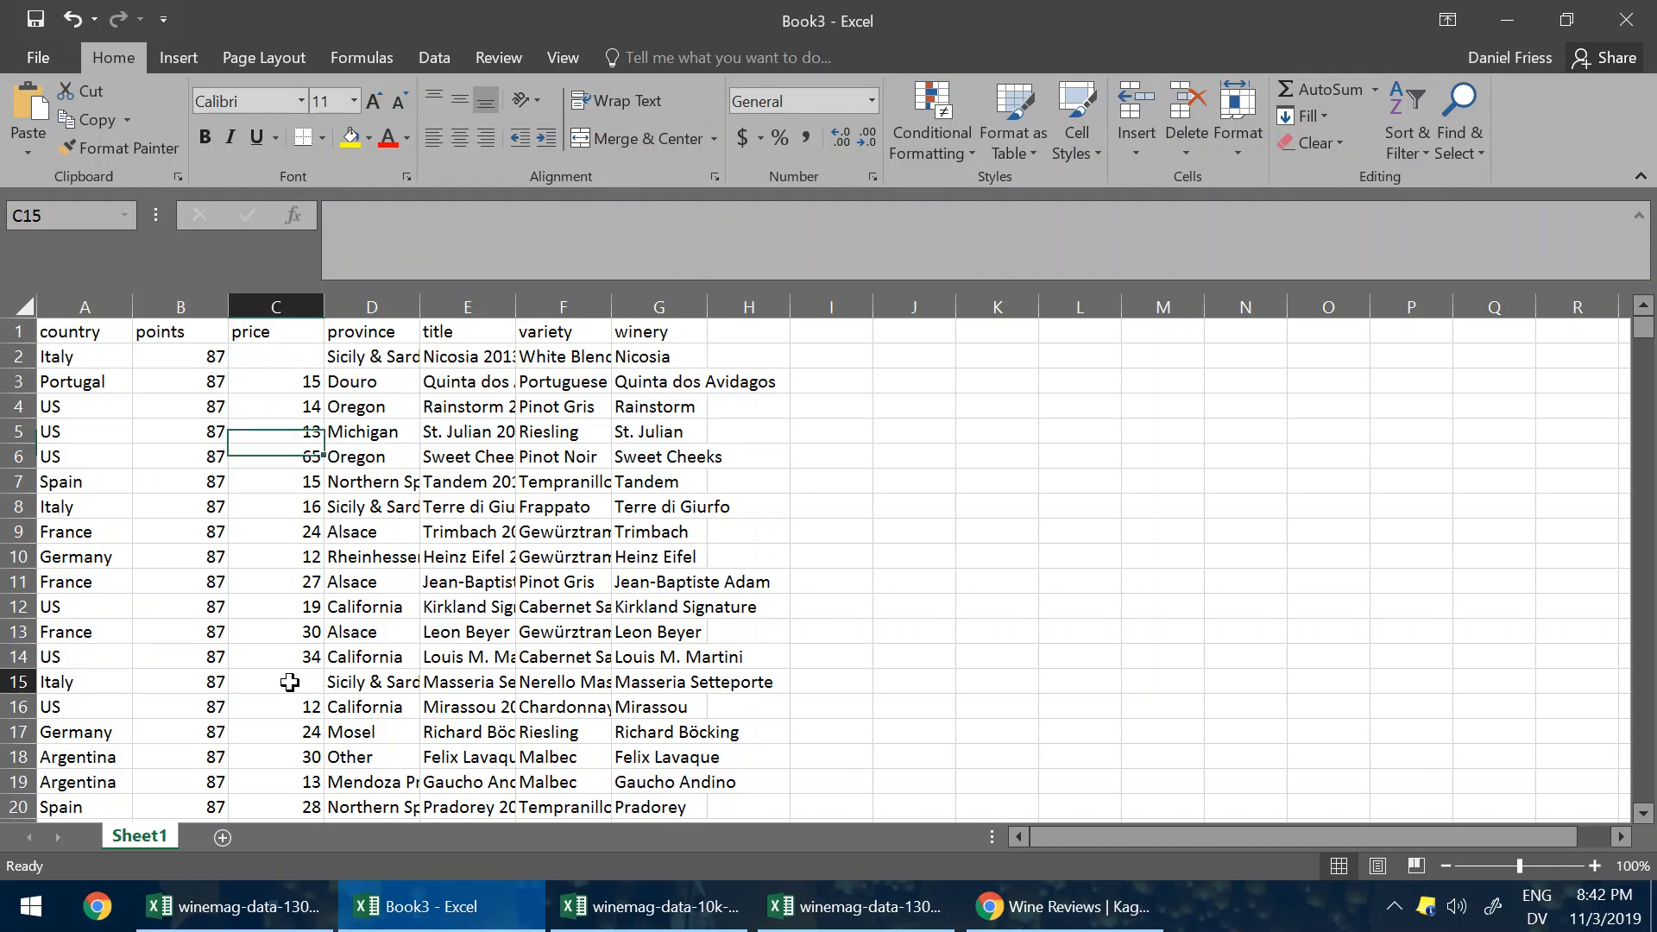
click(294, 357)
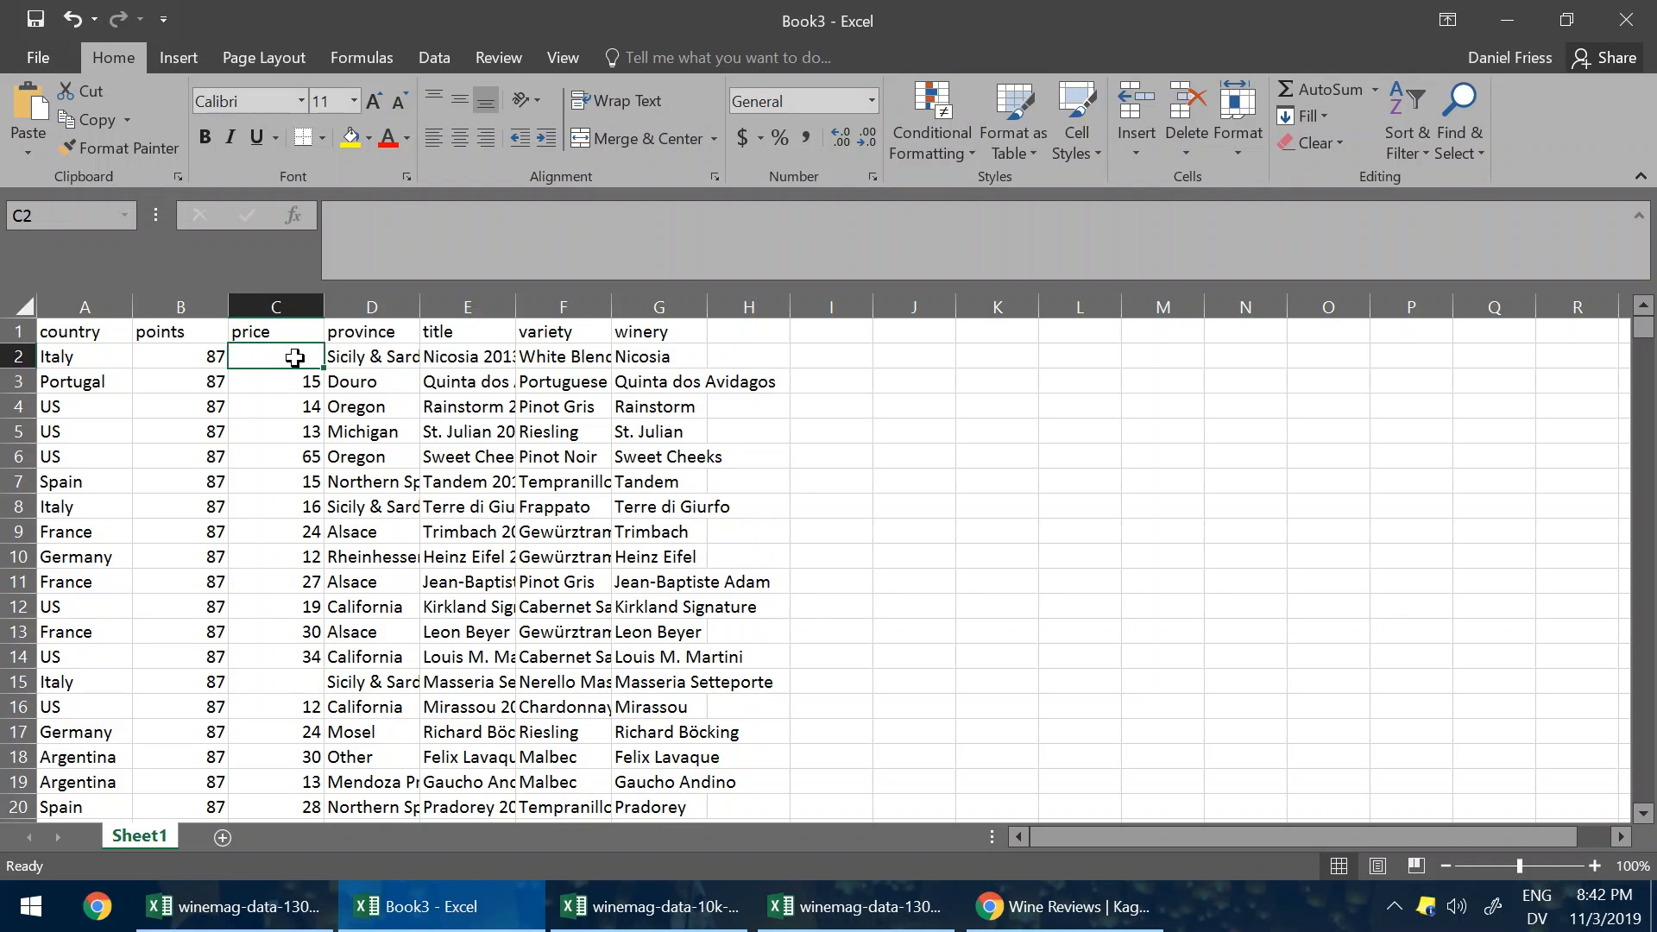
Step: Review the rows in winemag-data-10k-utf.csv and the formatted price and points columns in winemag-data-130k-v2_utf_2_dropna.csv
click(649, 906)
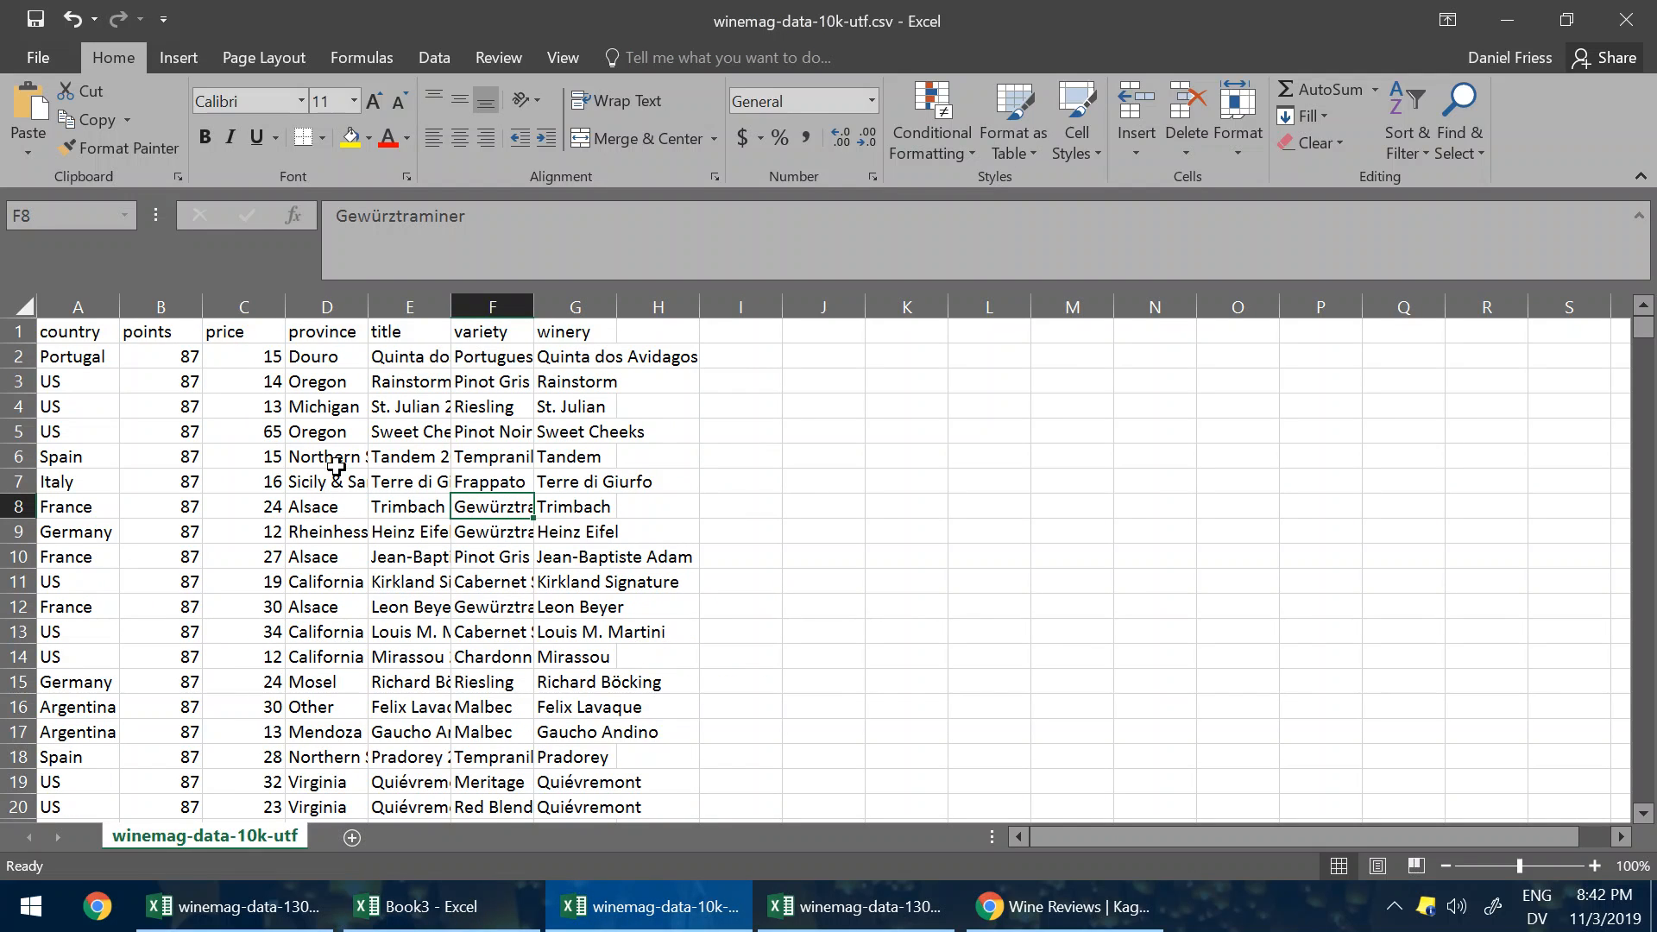
click(310, 531)
click(800, 902)
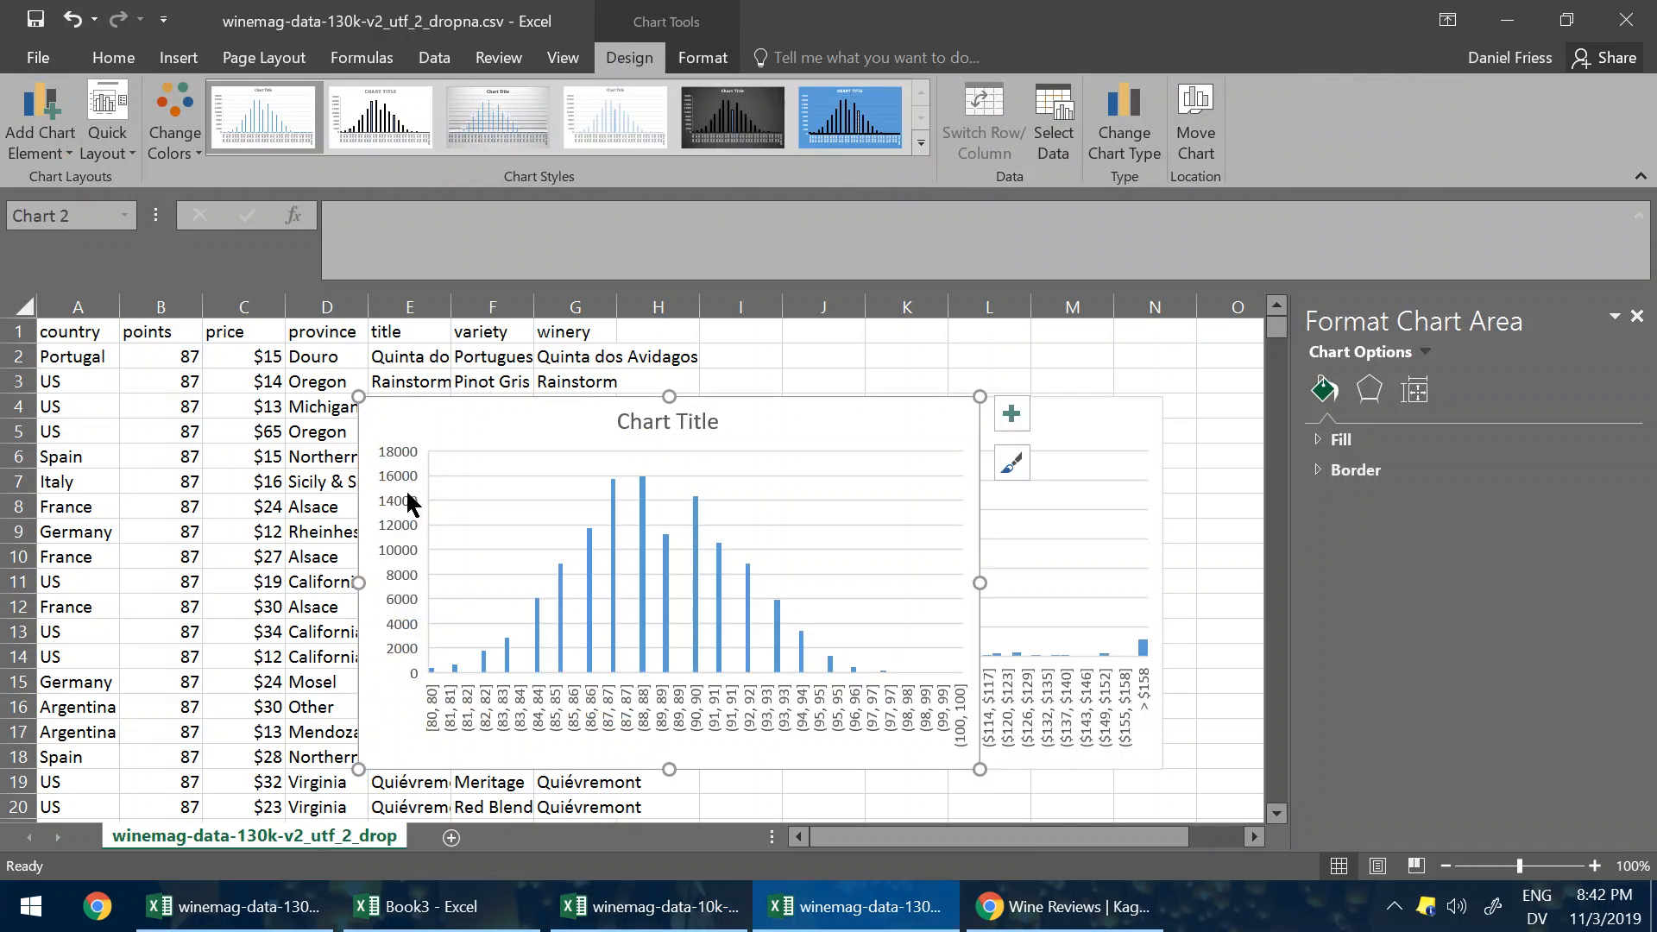
click(268, 359)
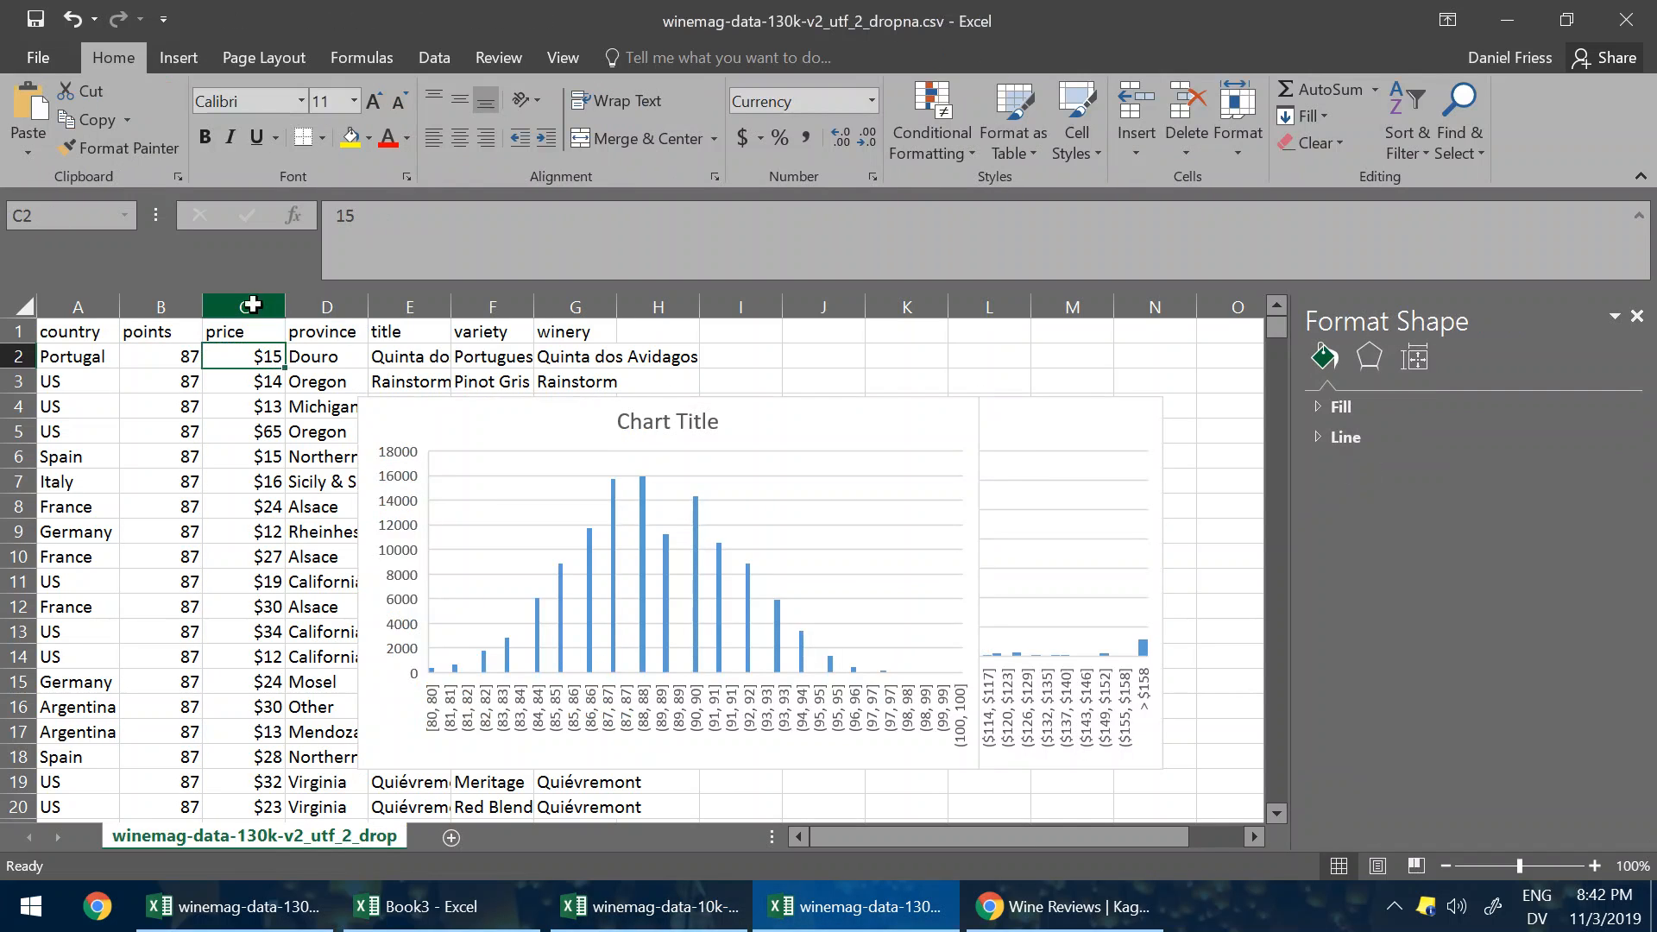
click(251, 306)
click(162, 307)
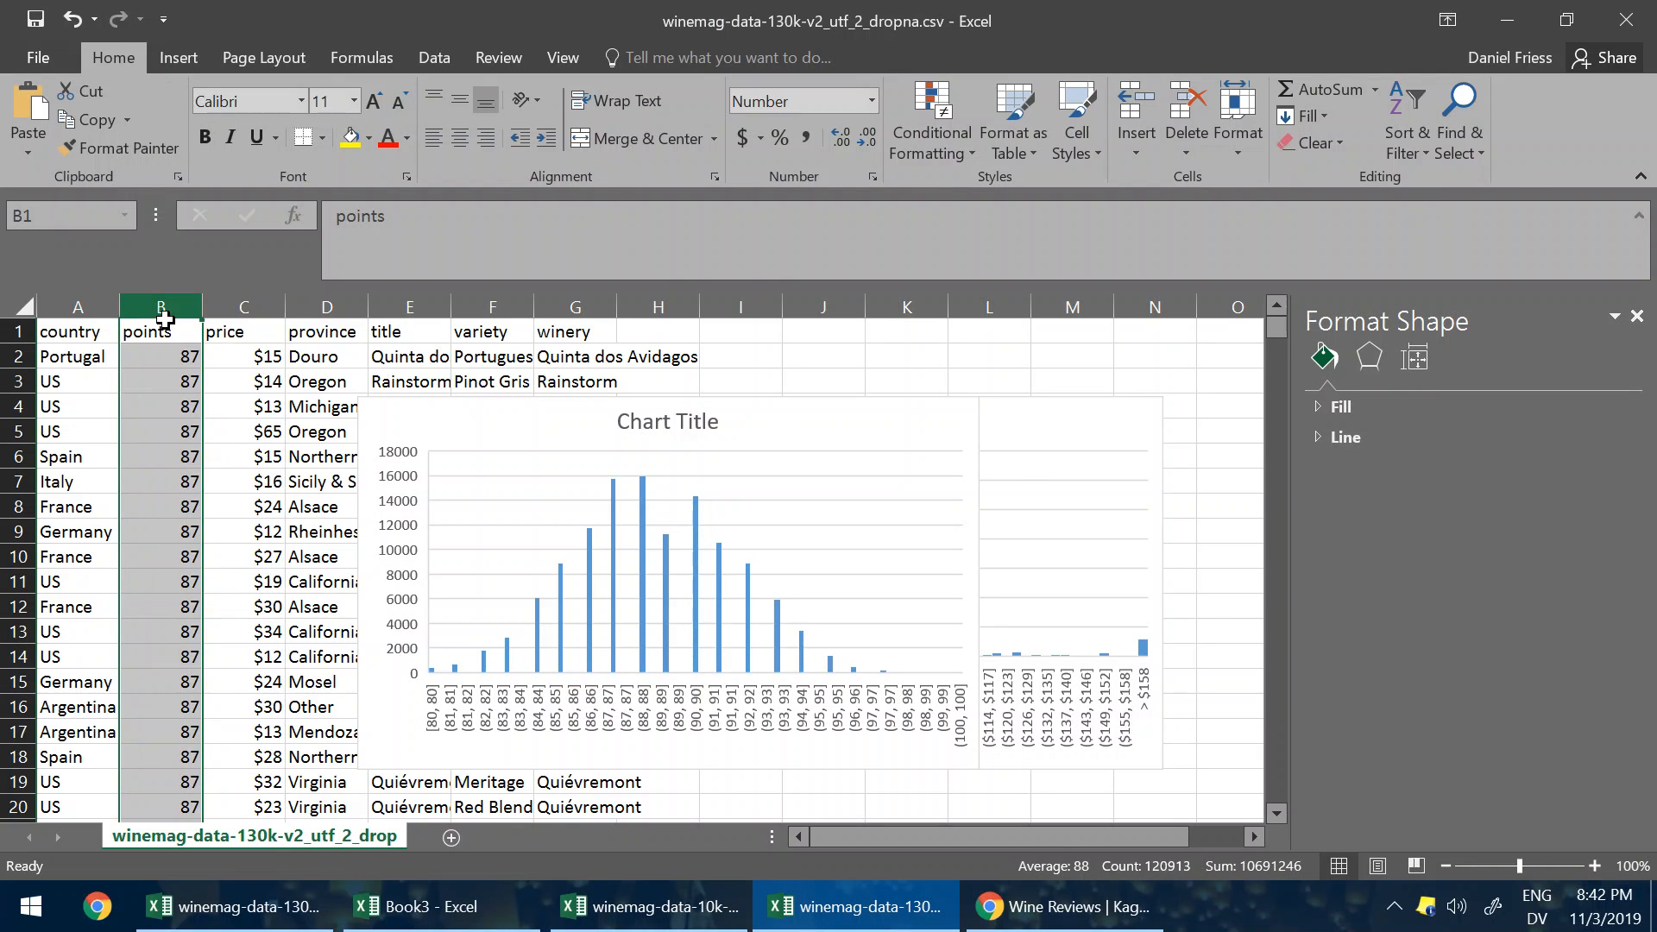
Step: Move the points histogram down and to the right to uncover the price histogram's title and peak, and select the price histogram
drag(790, 423, 1074, 517)
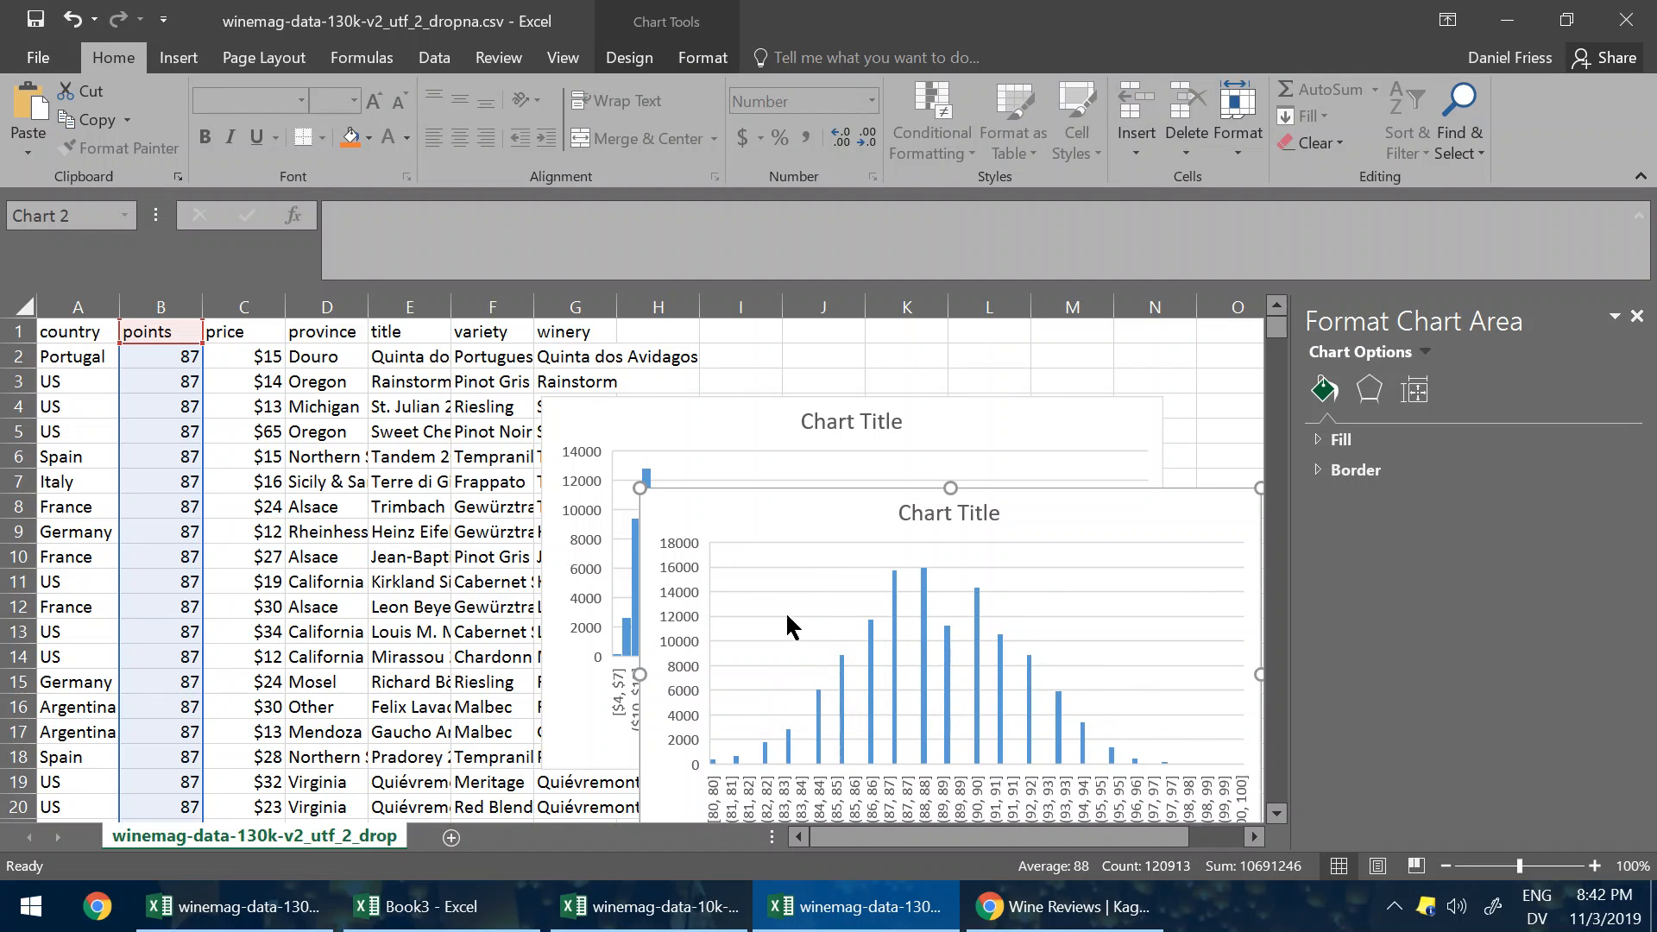
drag(796, 520, 799, 554)
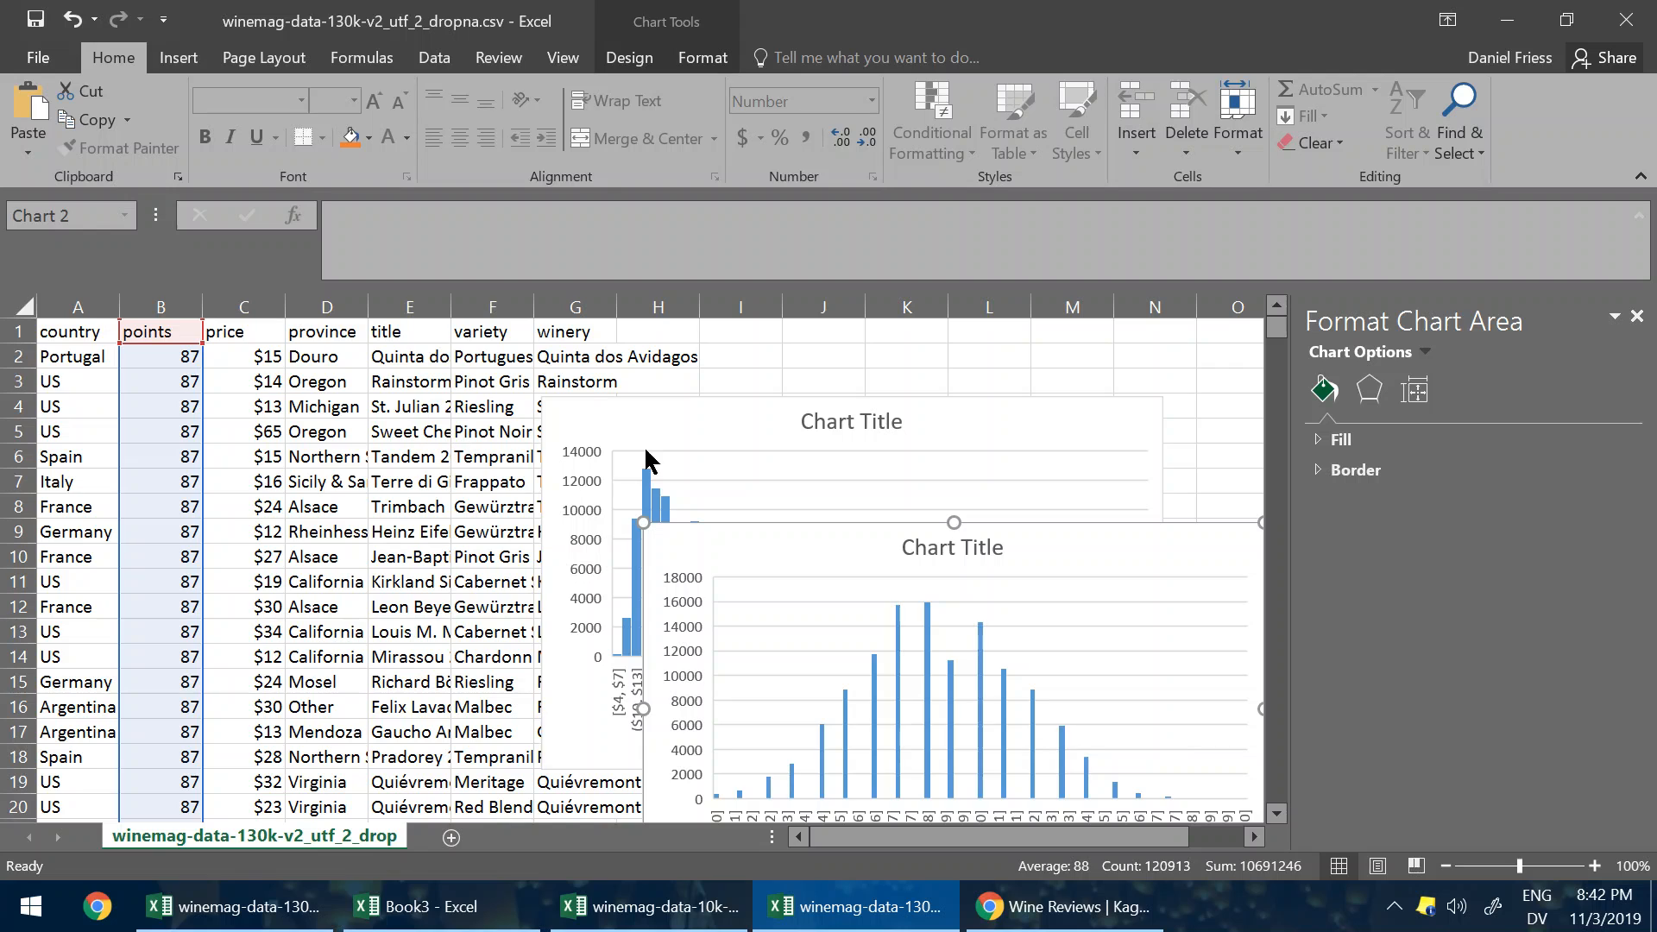
click(688, 418)
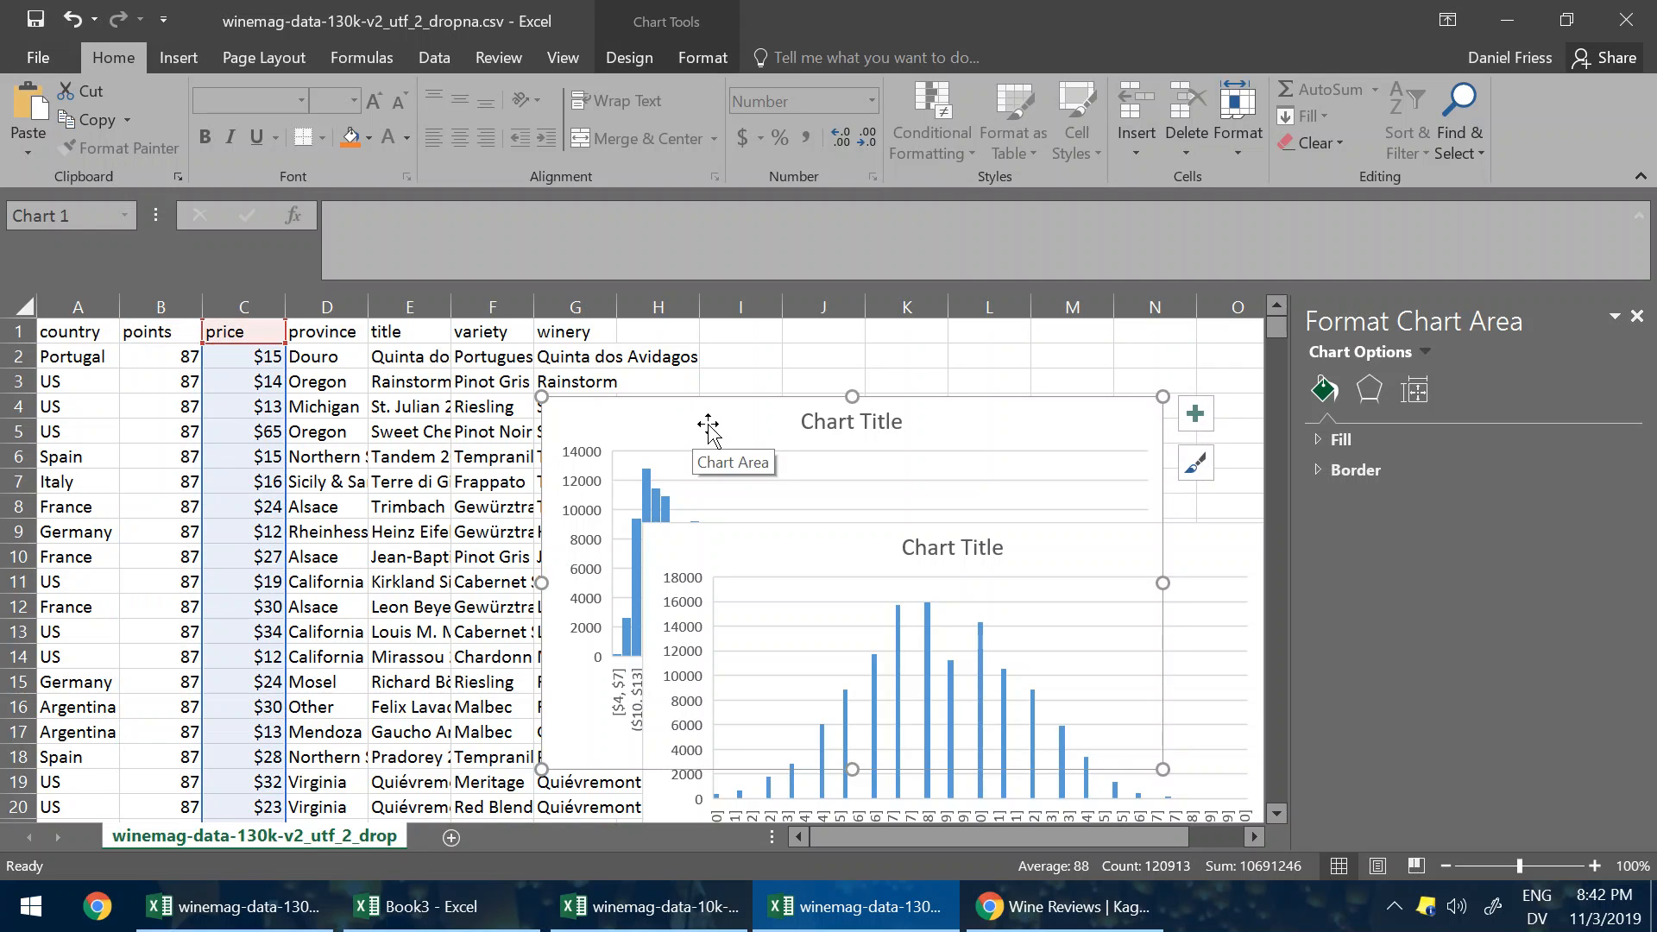